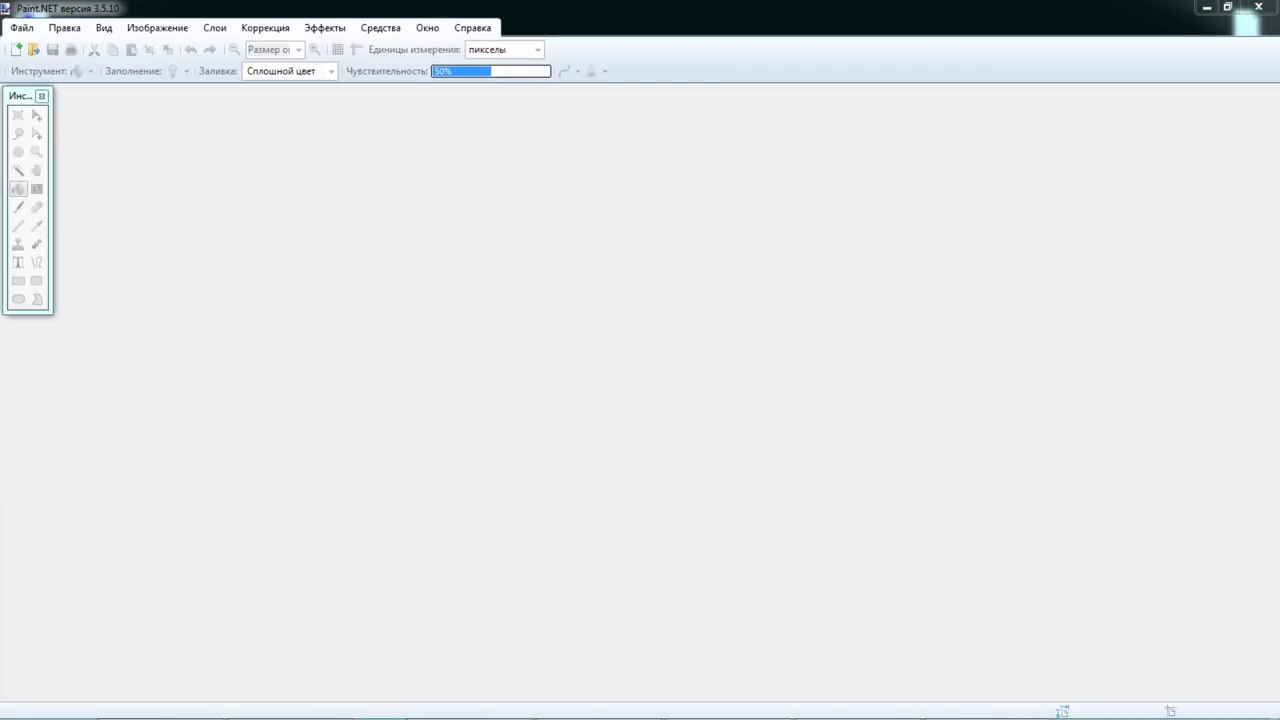
Step: Open Dragons.png and enlarge its canvas to 1280 × 720 pixels, anchoring the image in the canvas's top-left corner
drag(270, 178, 343, 174)
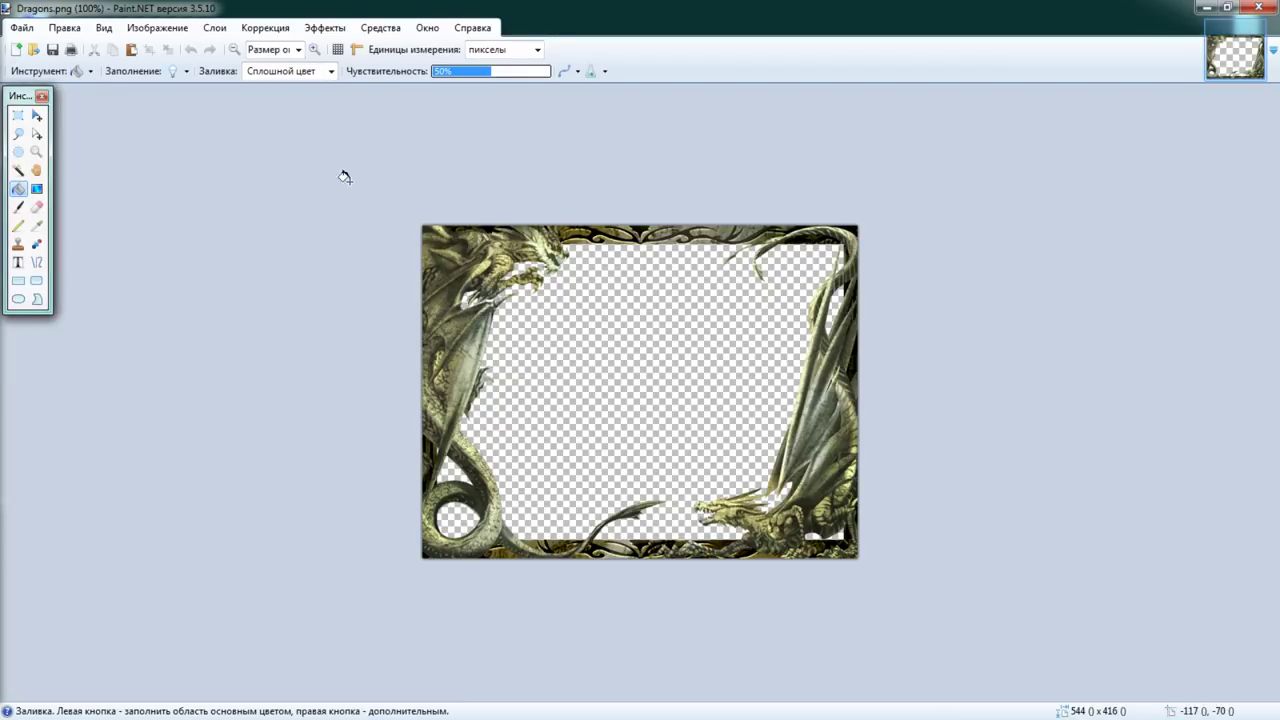
click(64, 27)
mouse_move(157, 27)
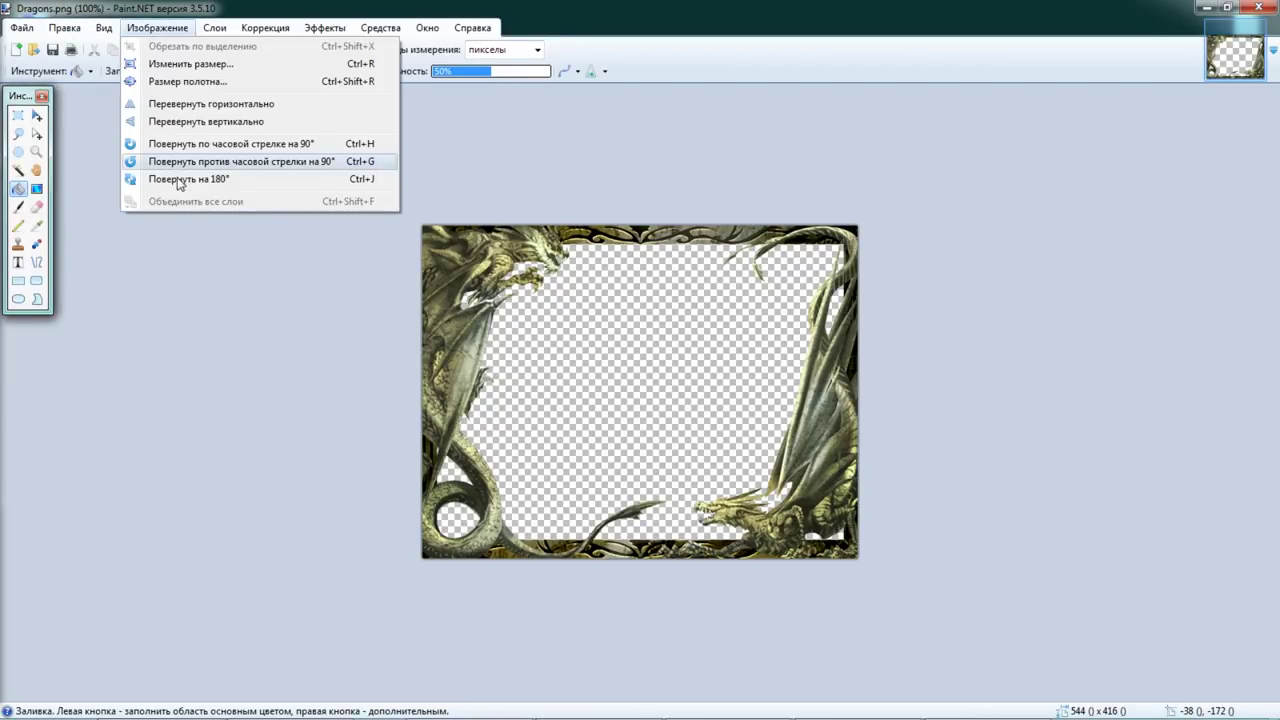
click(176, 81)
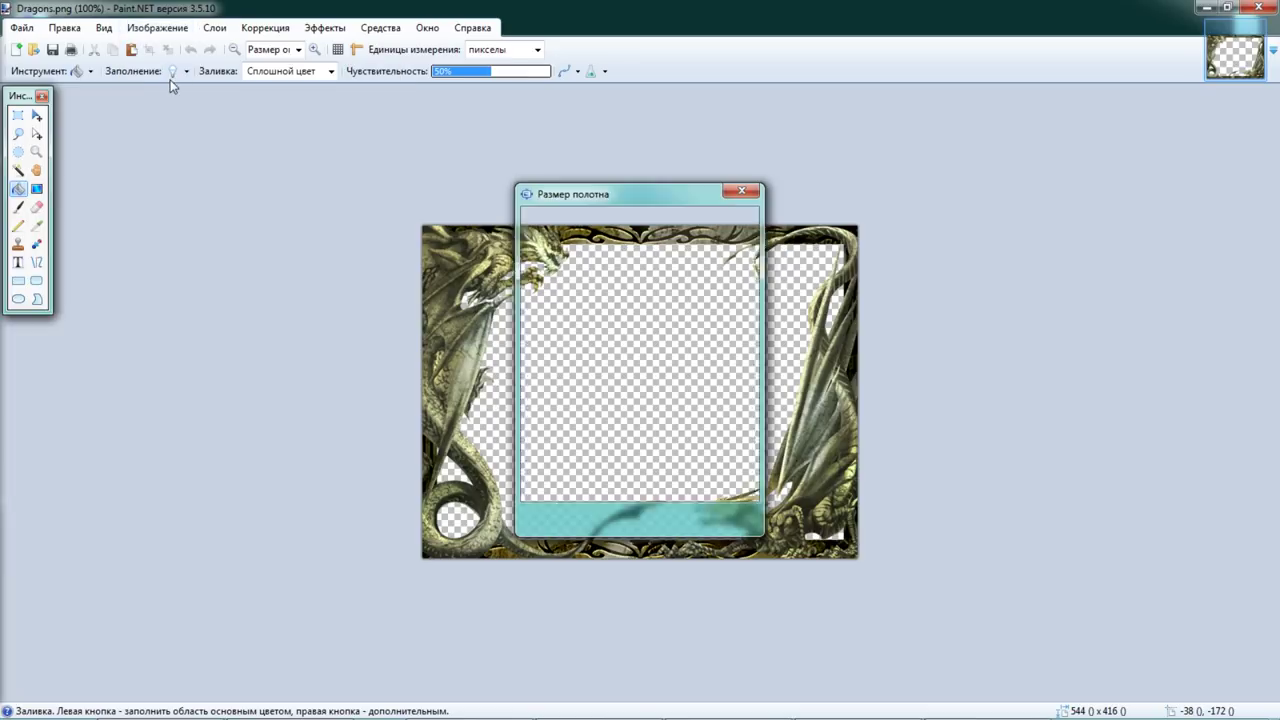
text(1280)
key(Tab)
text(720)
click(714, 480)
click(672, 436)
click(667, 519)
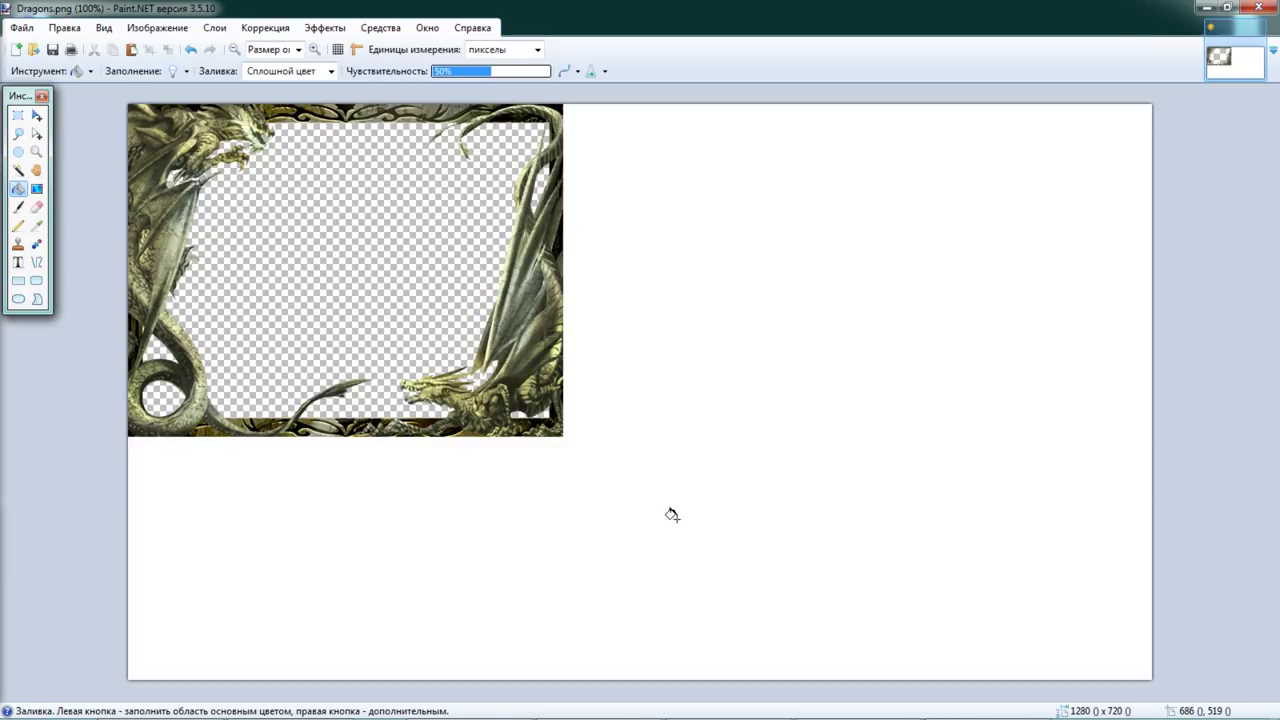
Step: Select the white area around the dragon frame with the Magic Wand at 50% sensitivity and delete it
click(19, 170)
click(504, 578)
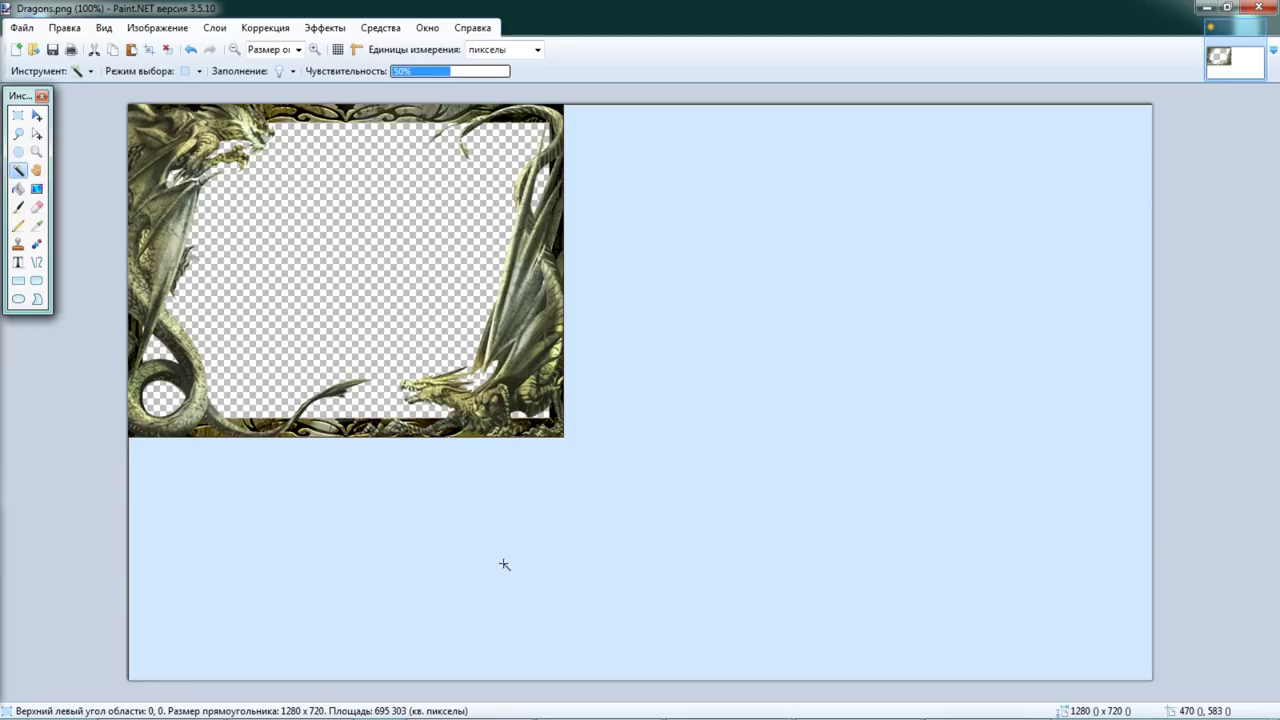
Step: Erase a strip with the Eraser at width 5 between the upper-left dragon's head and the ornamental top border
scroll(440, 475, up, 3)
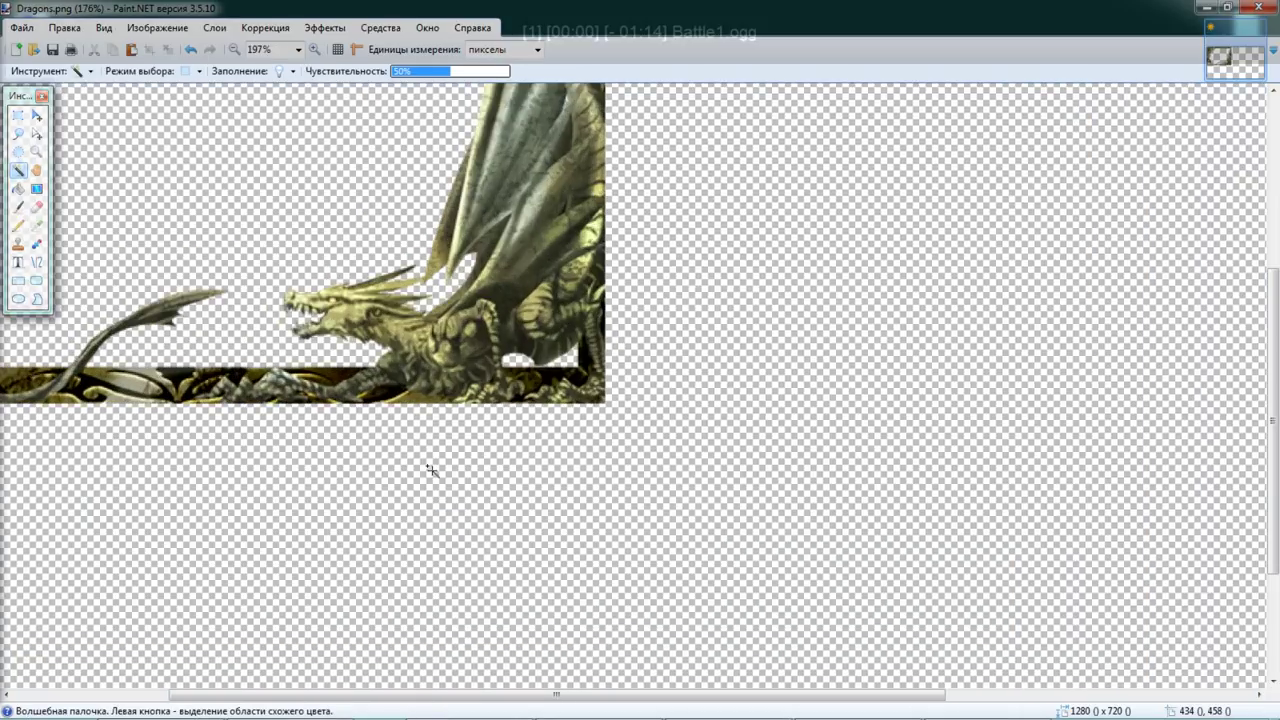
scroll(426, 457, up, 5)
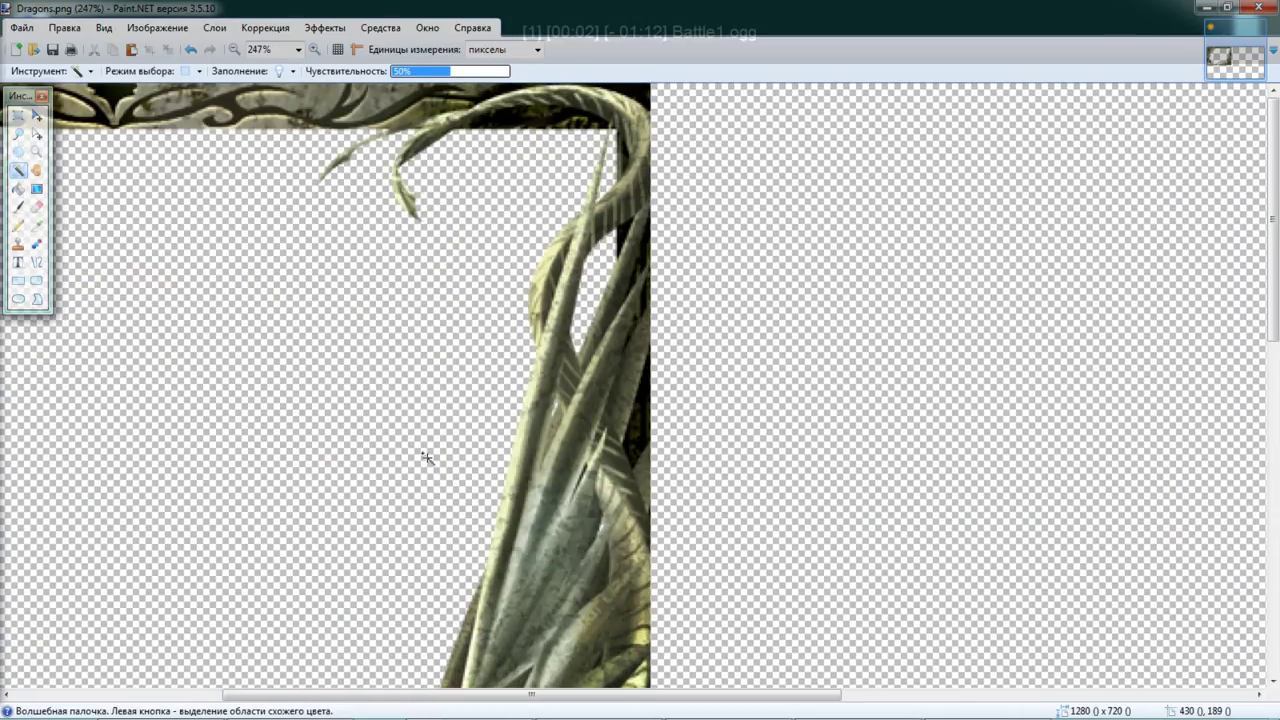
scroll(426, 457, down, 2)
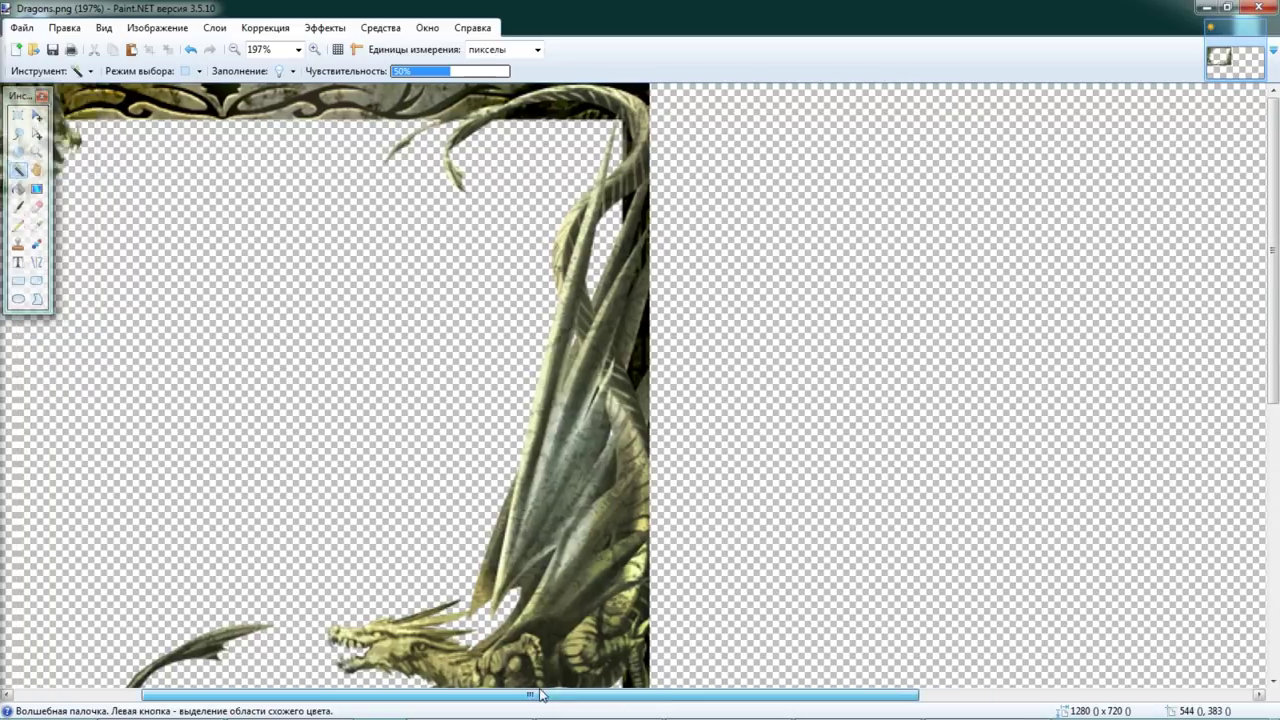
drag(540, 694, 345, 678)
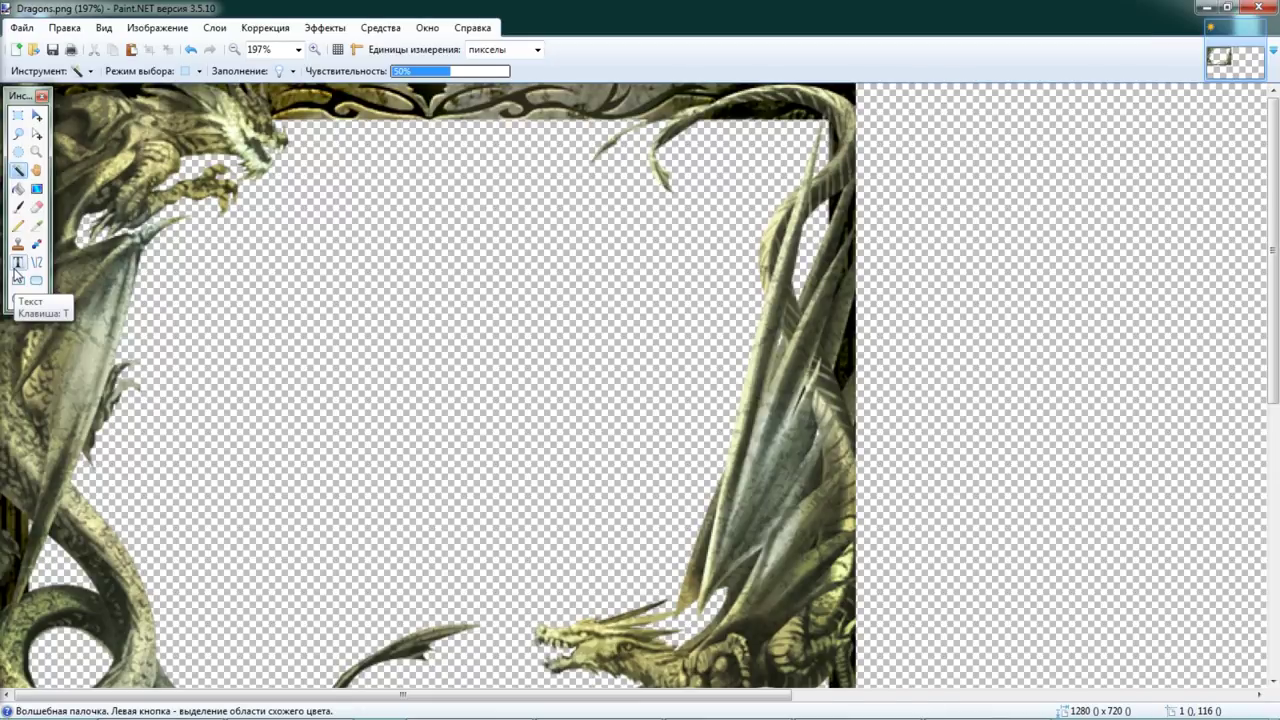
scroll(213, 192, up, 3)
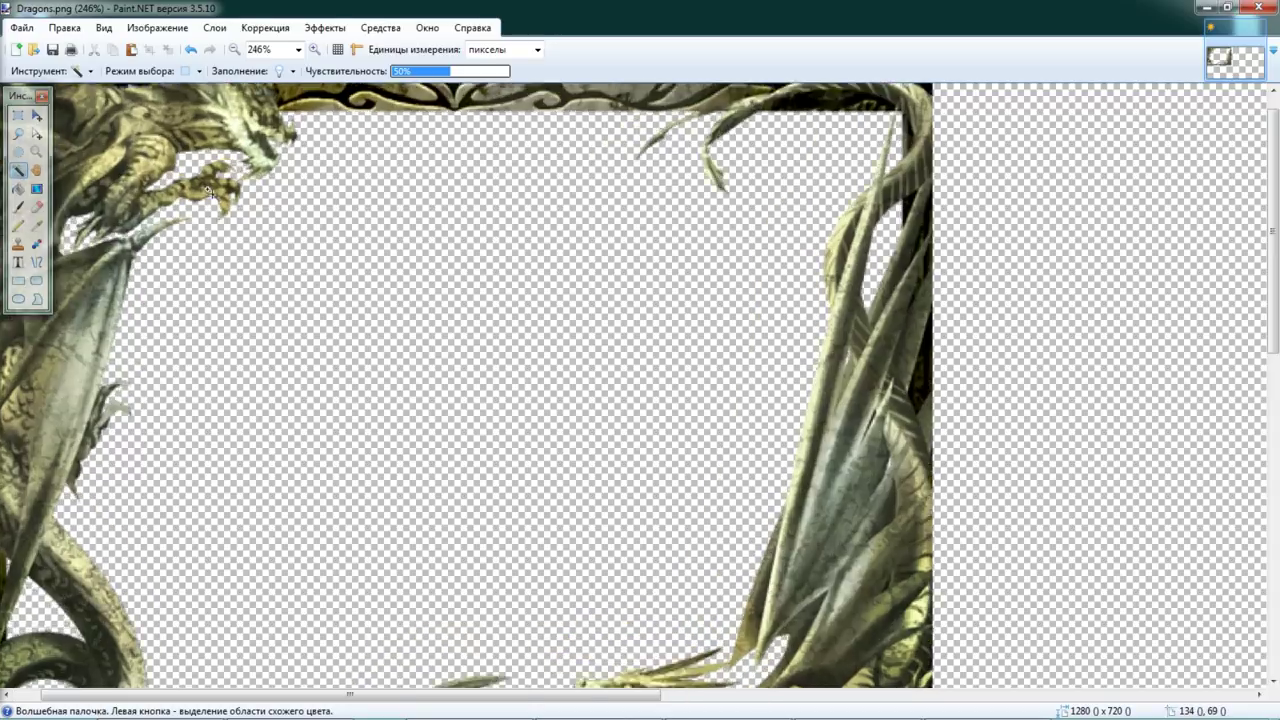
scroll(261, 202, up, 1)
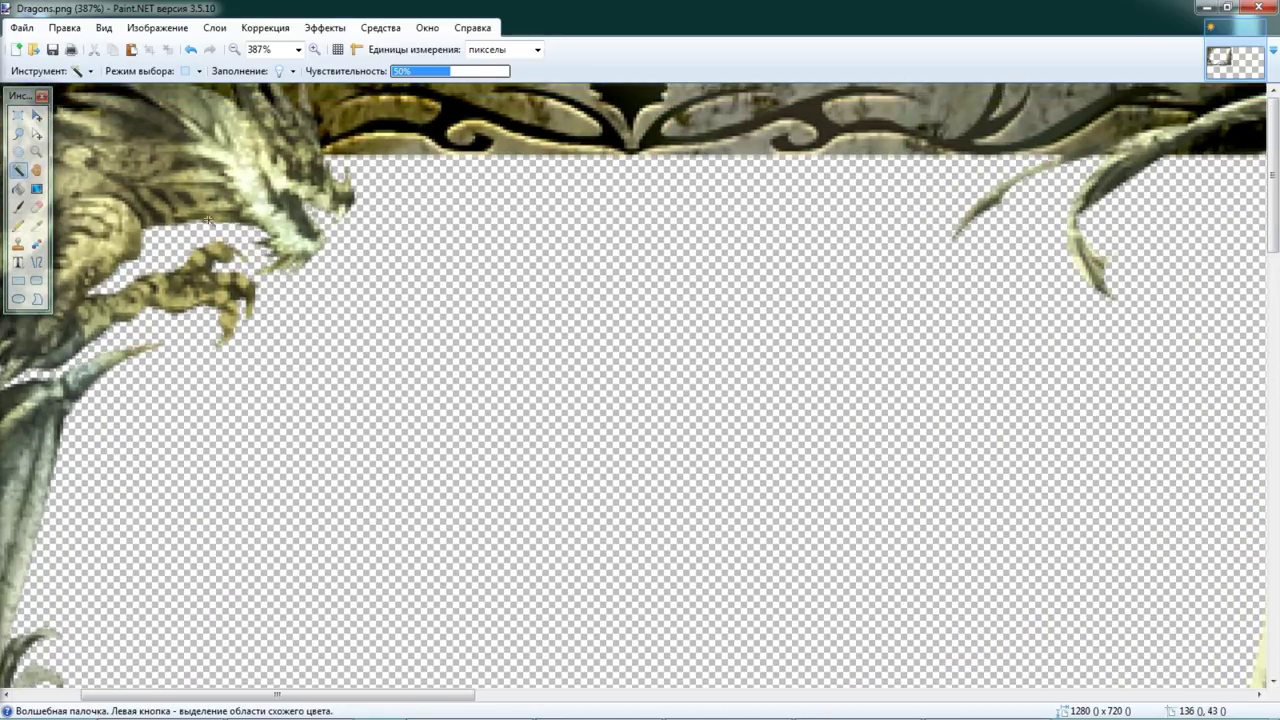
click(36, 206)
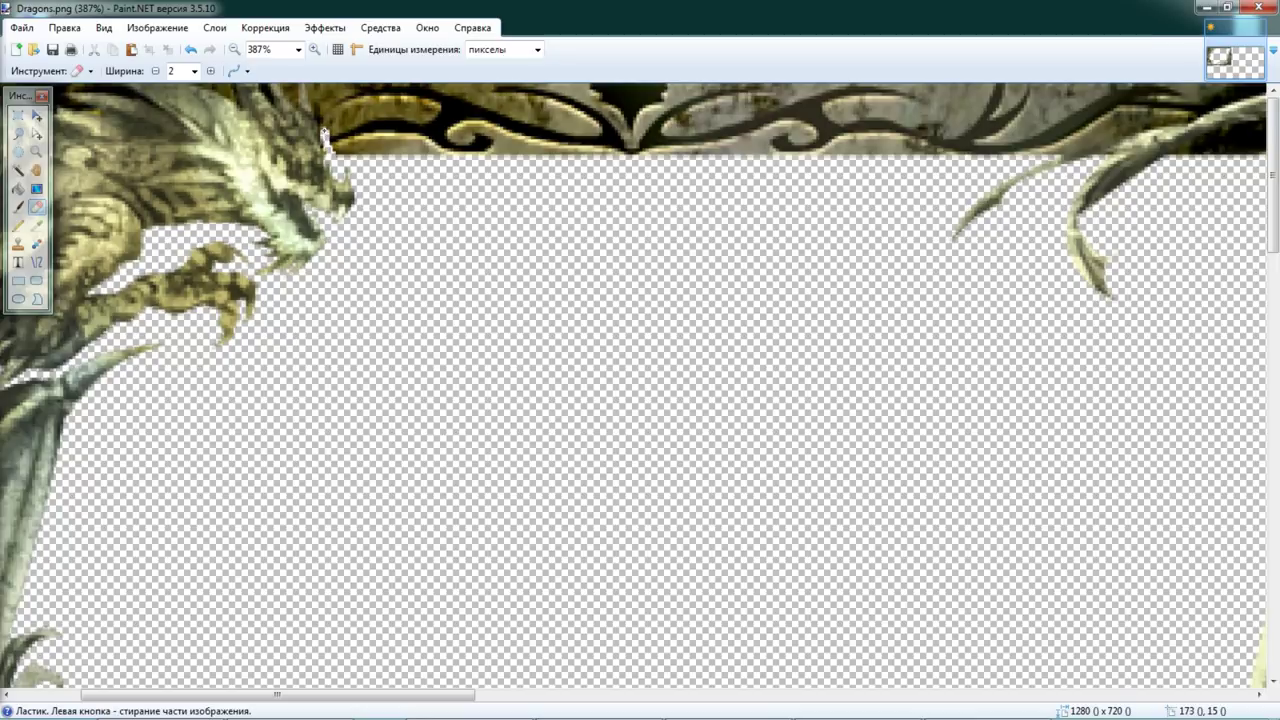
key(ctrl+z)
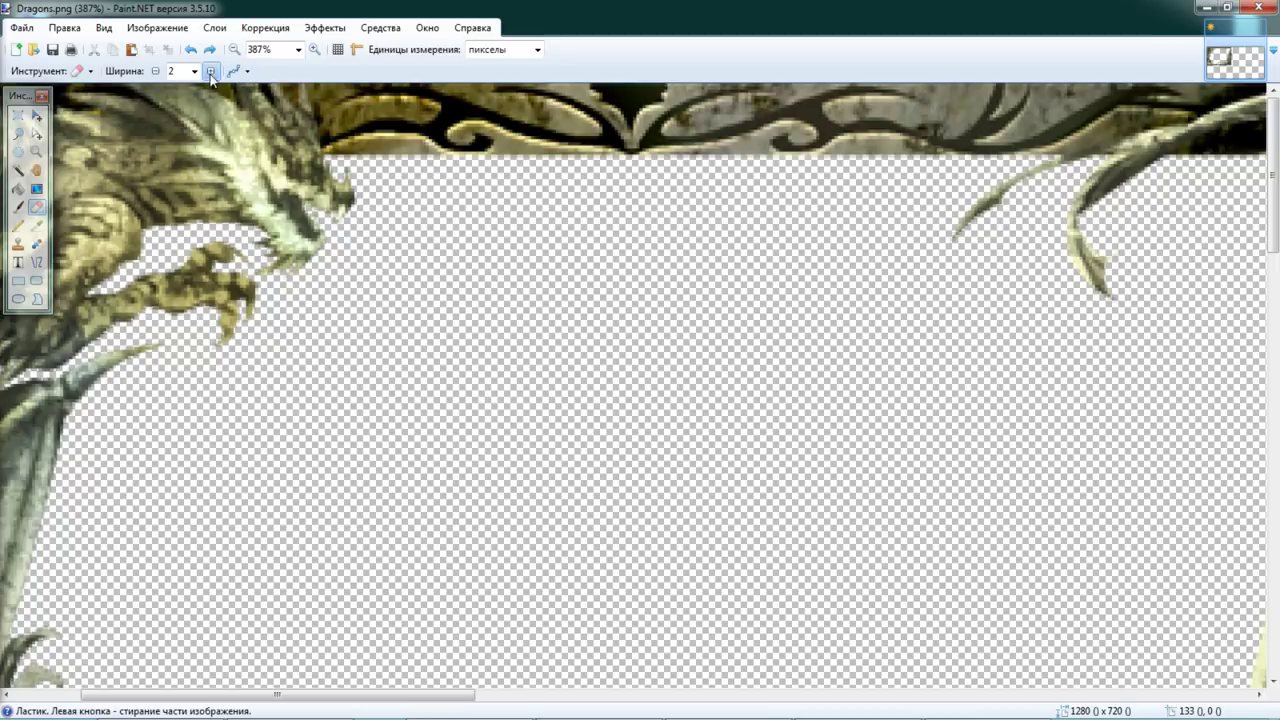
click(210, 71)
click(210, 71)
drag(331, 148, 312, 85)
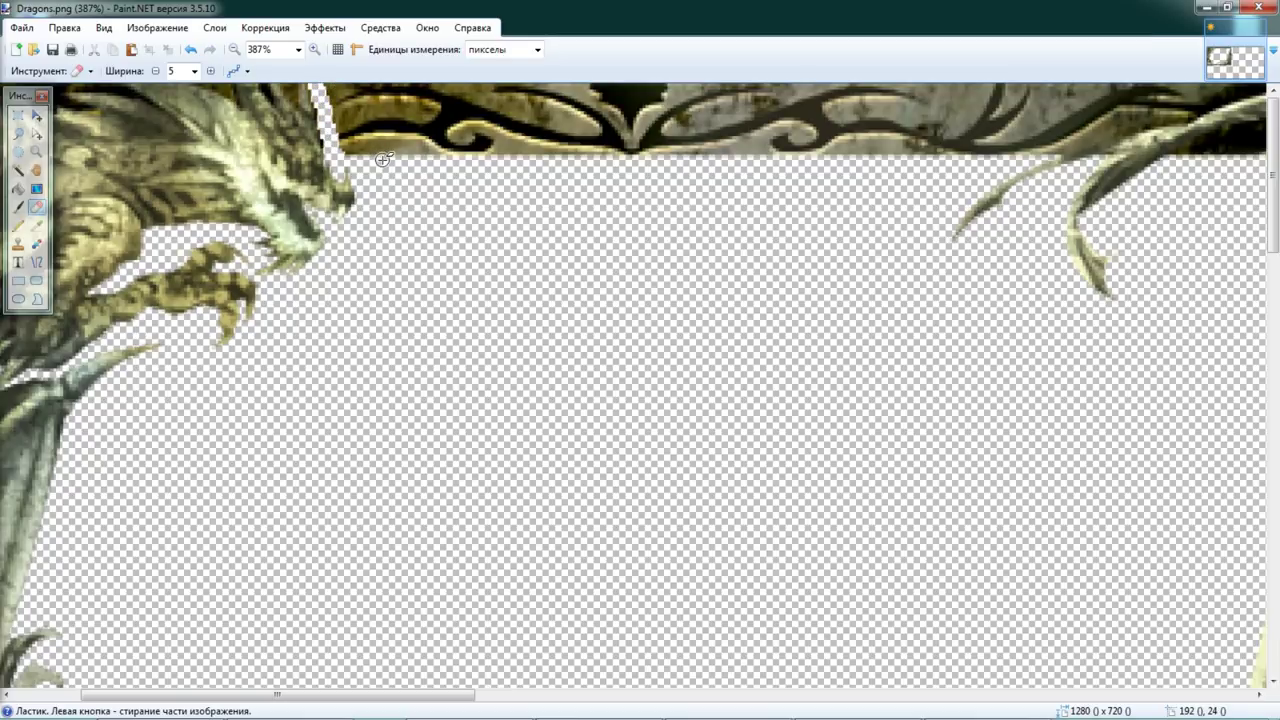
Step: Erase a strip along the upper edge of the right dragon's tail to separate it from the ornamental top border
scroll(381, 168, down, 1)
scroll(383, 171, down, 1)
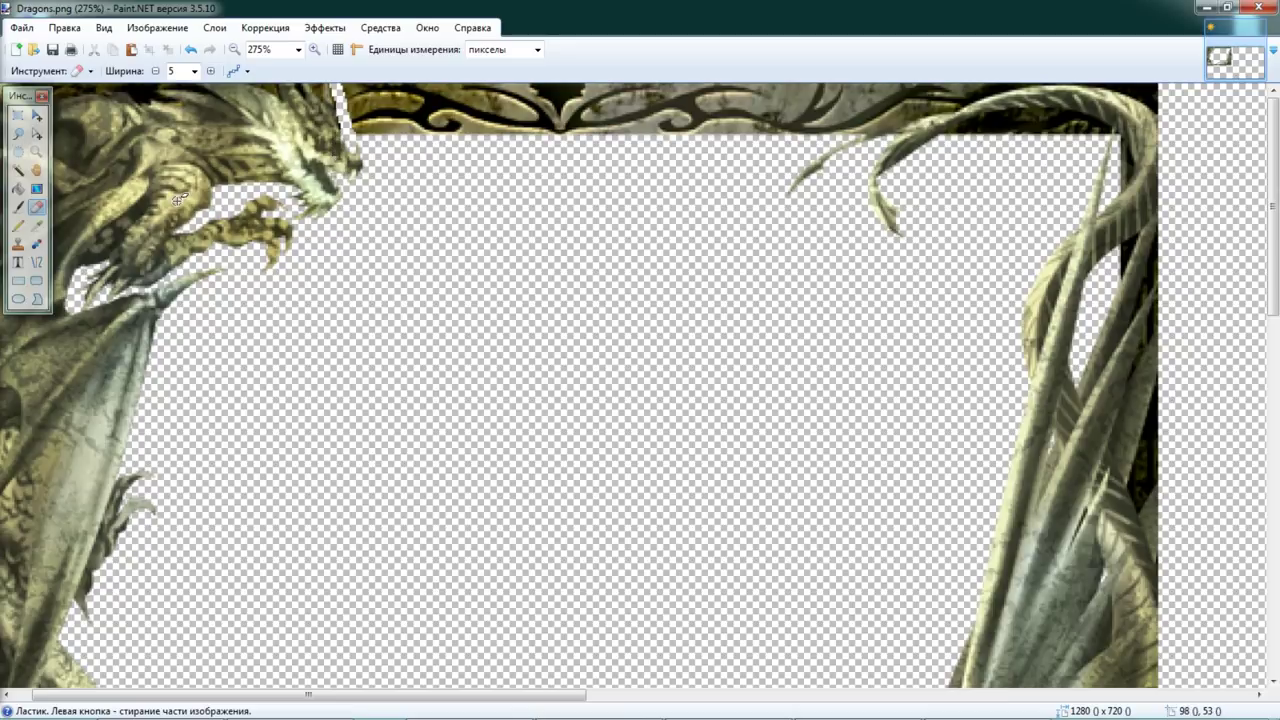
scroll(185, 198, down, 1)
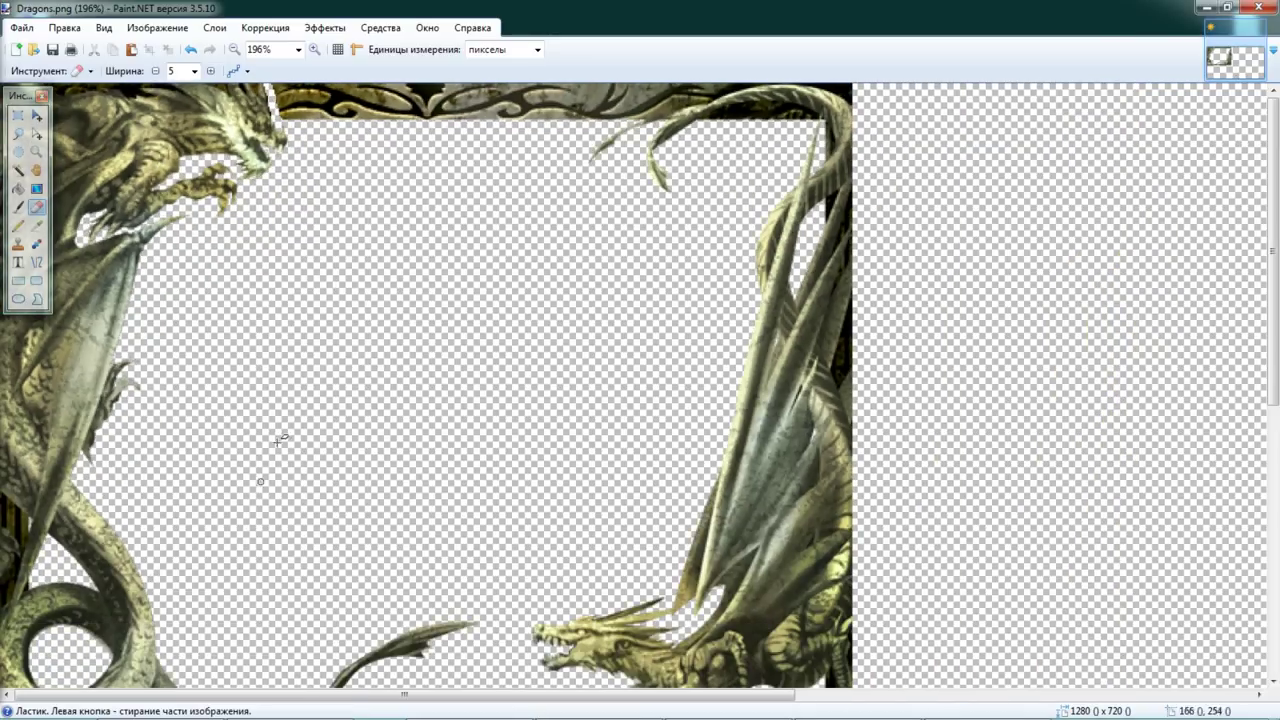
scroll(694, 128, up, 2)
scroll(697, 143, up, 1)
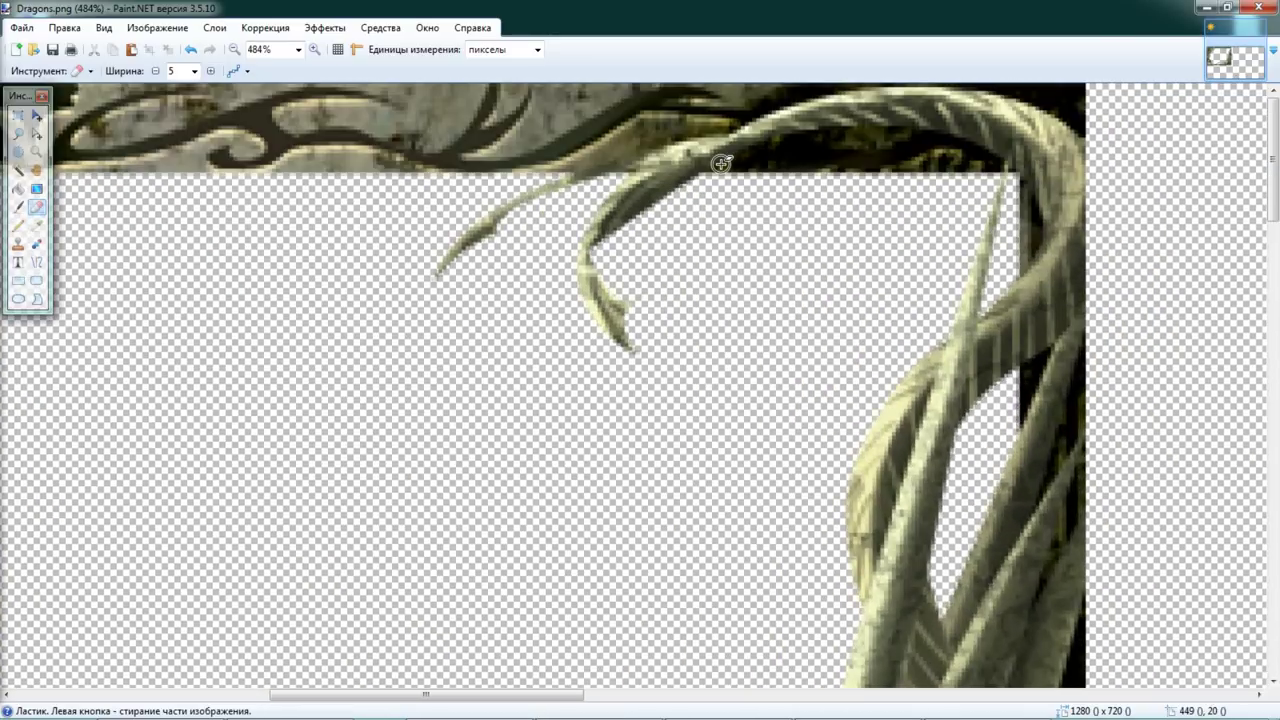
drag(556, 162, 792, 86)
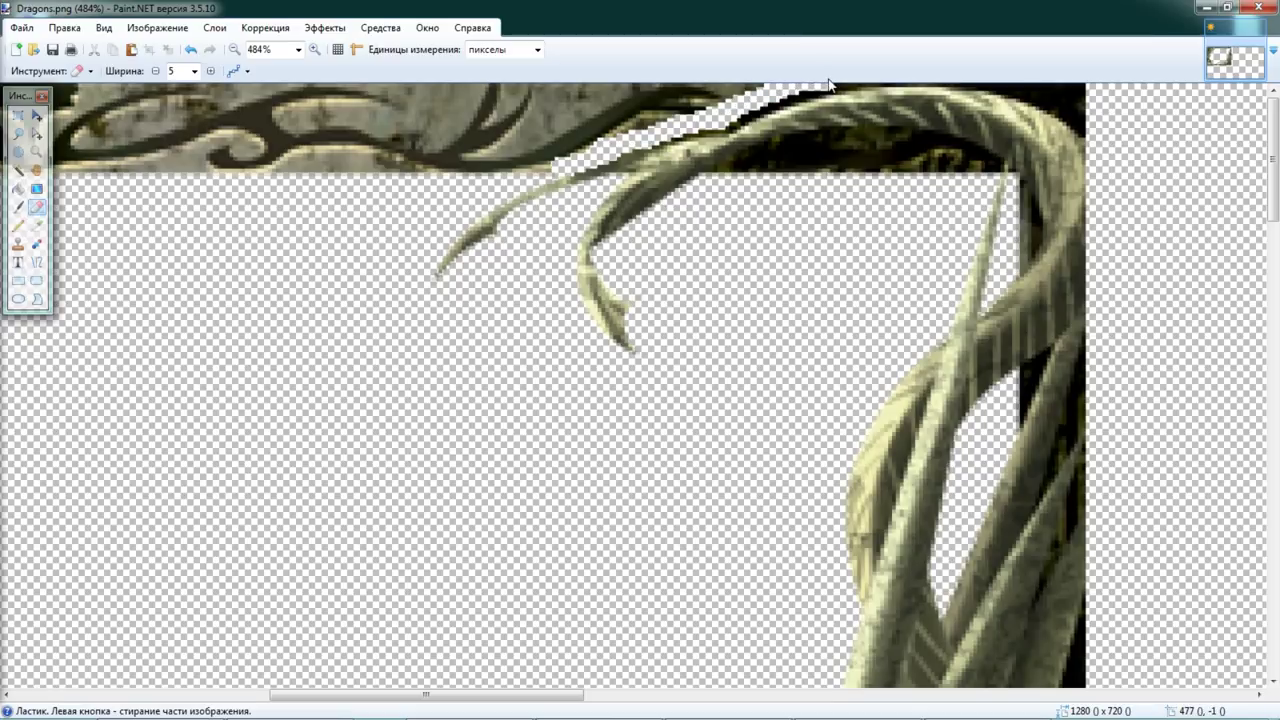
key(ctrl+z)
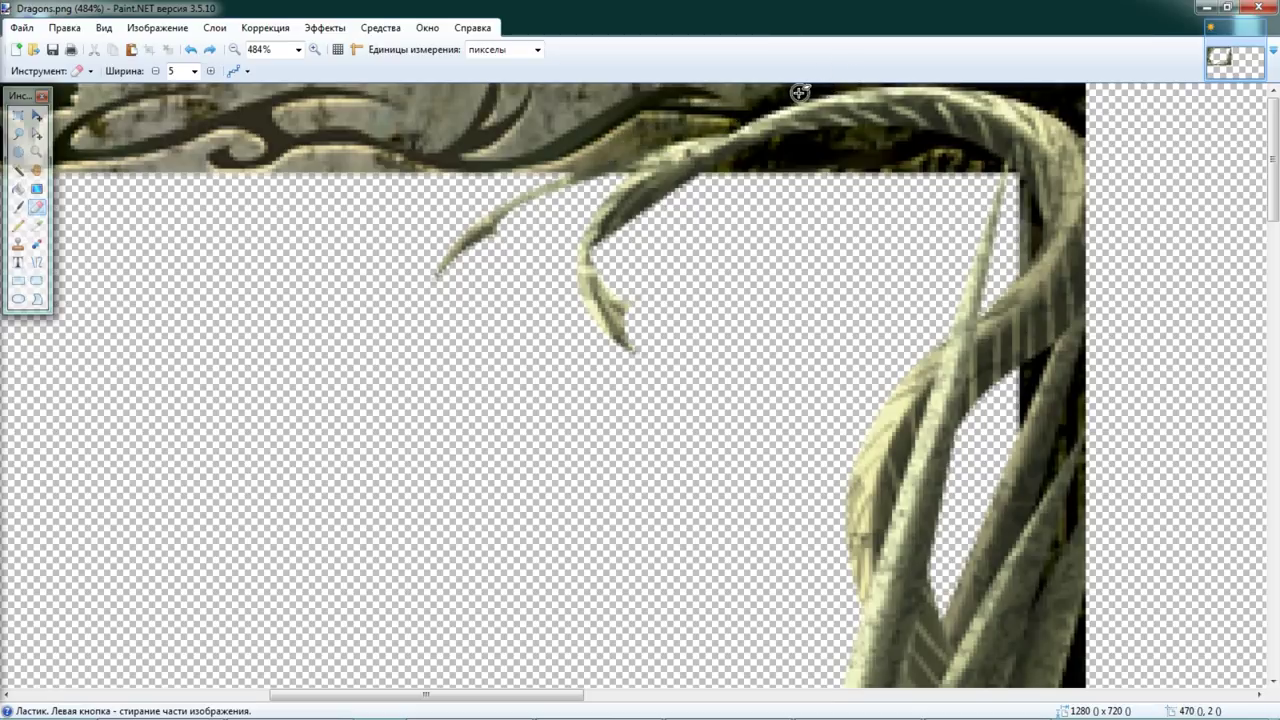
drag(806, 92, 792, 93)
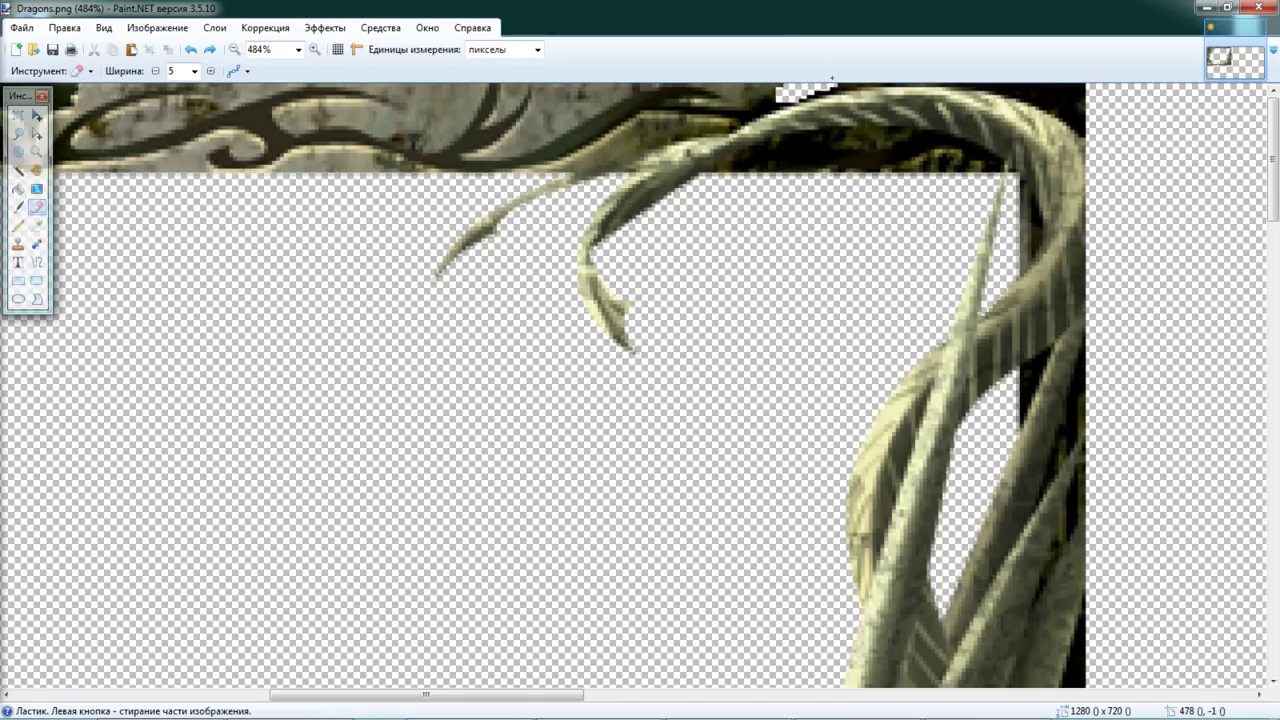
mouse_move(844, 79)
mouse_down()
mouse_move(559, 168)
mouse_move(686, 122)
mouse_up()
key(ctrl+z)
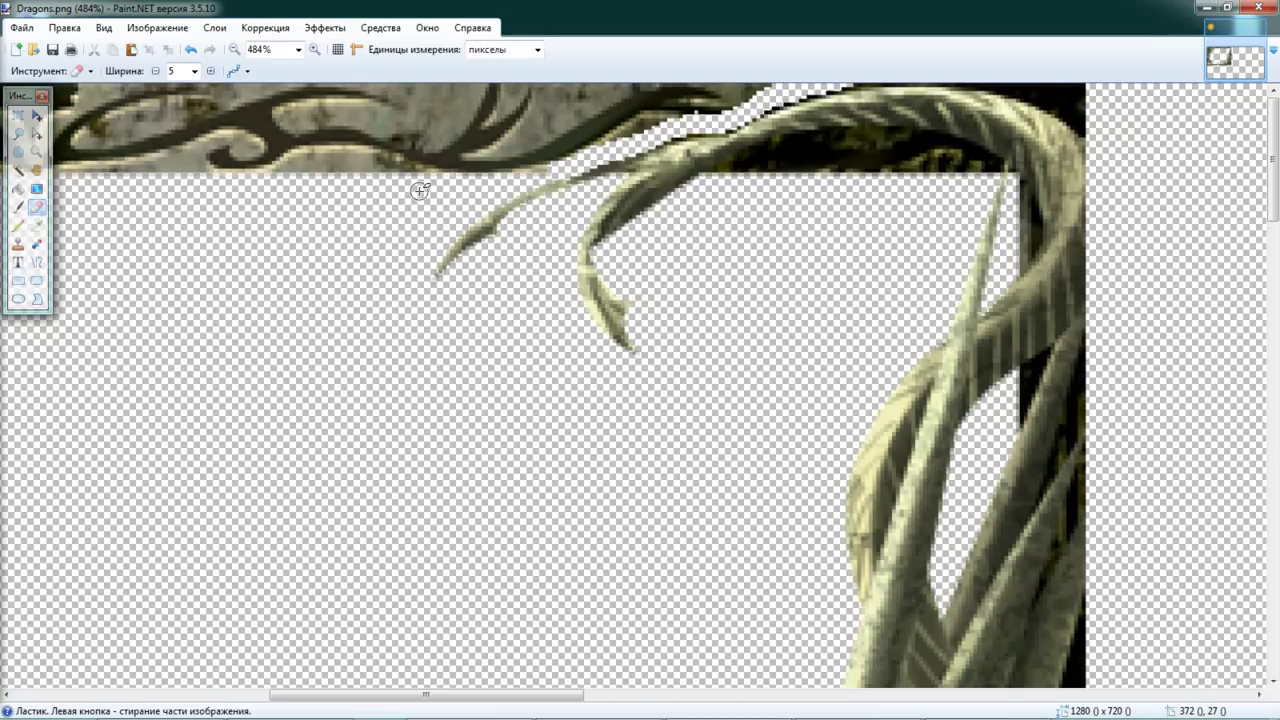
Step: Try to delete the top border between the dragons with the Magic Wand at 58% sensitivity, and undo the deletion
scroll(422, 194, down, 1)
click(18, 170)
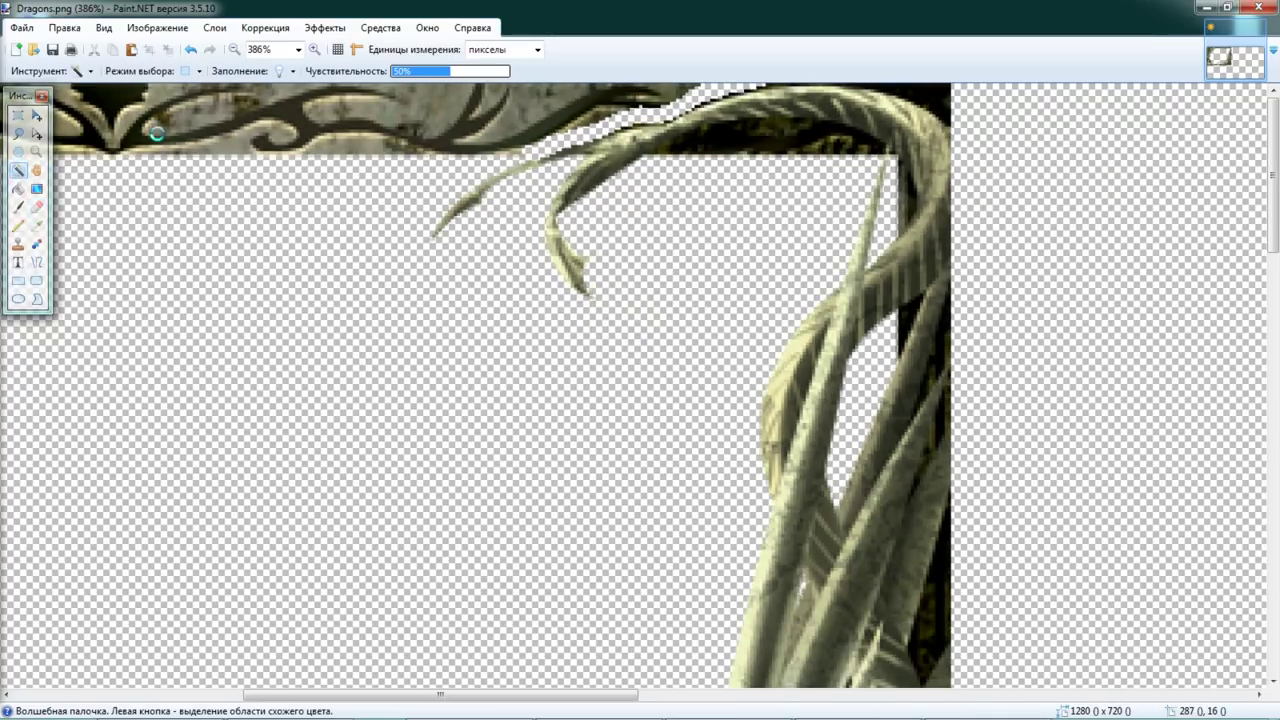
click(164, 141)
click(460, 71)
click(443, 128)
key(Delete)
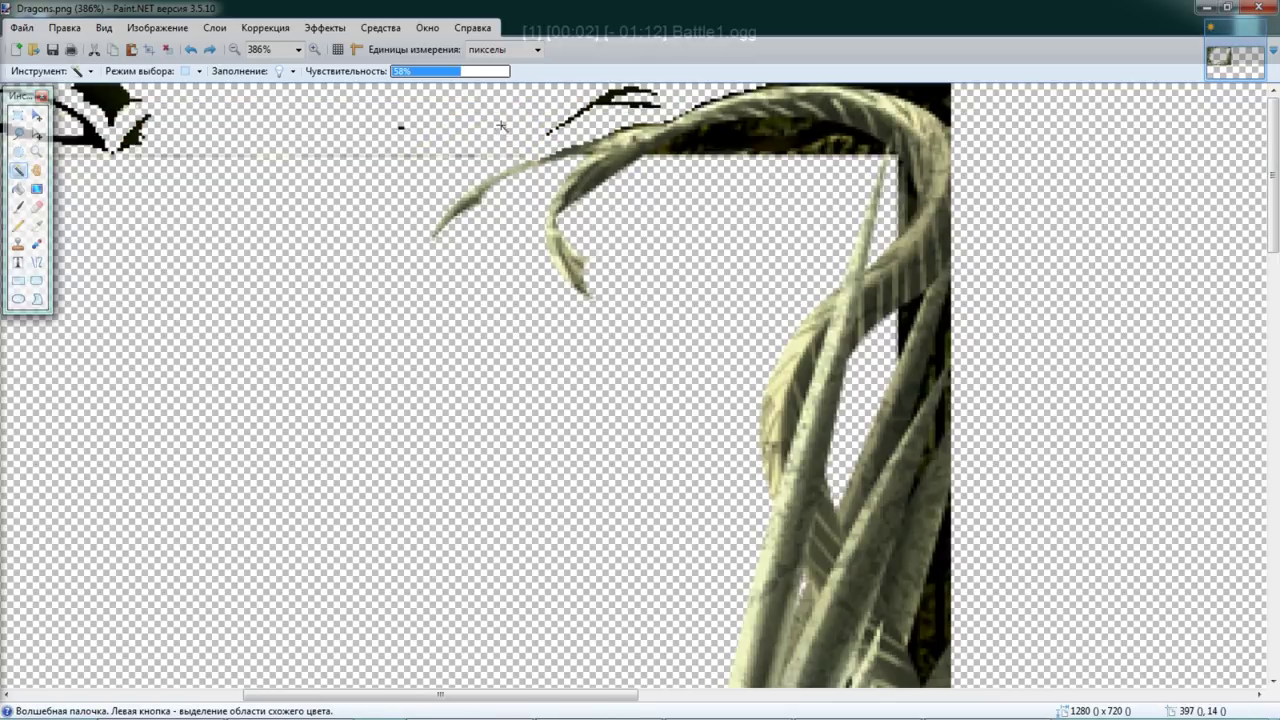
key(ctrl+z)
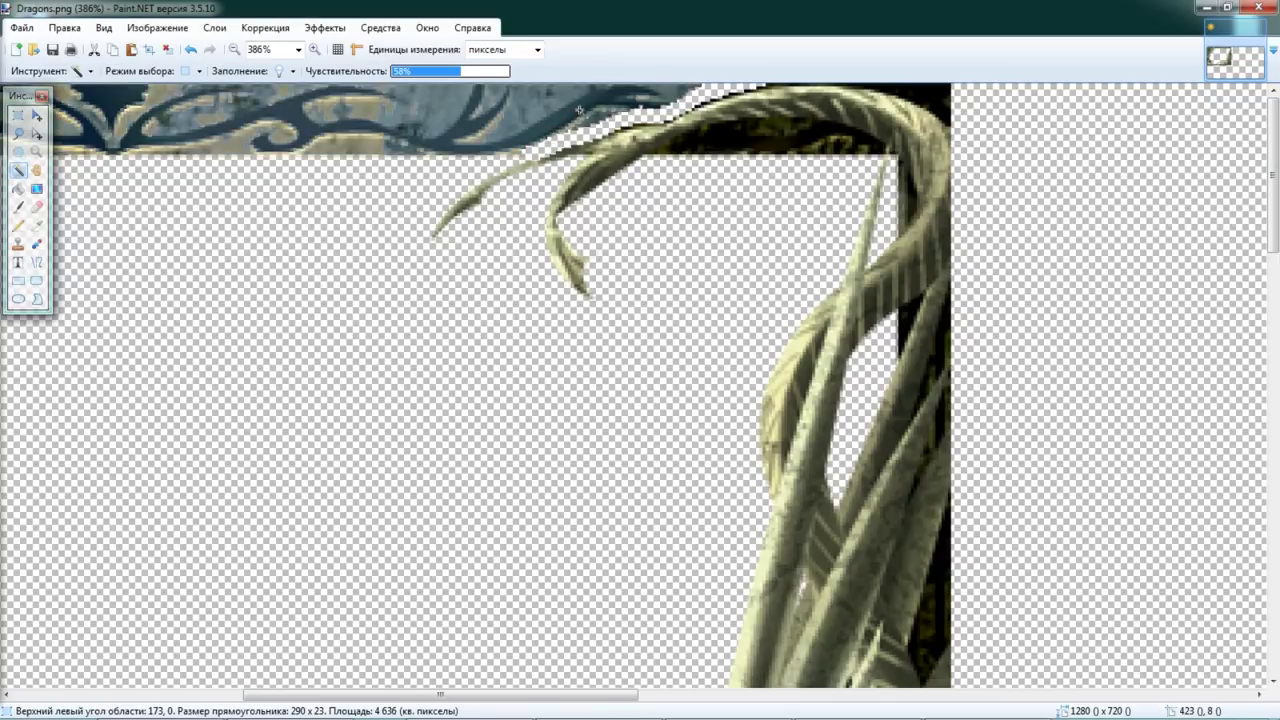
Step: Select the top border between the dragons with the Magic Wand at 64% sensitivity and delete it
click(476, 71)
click(500, 98)
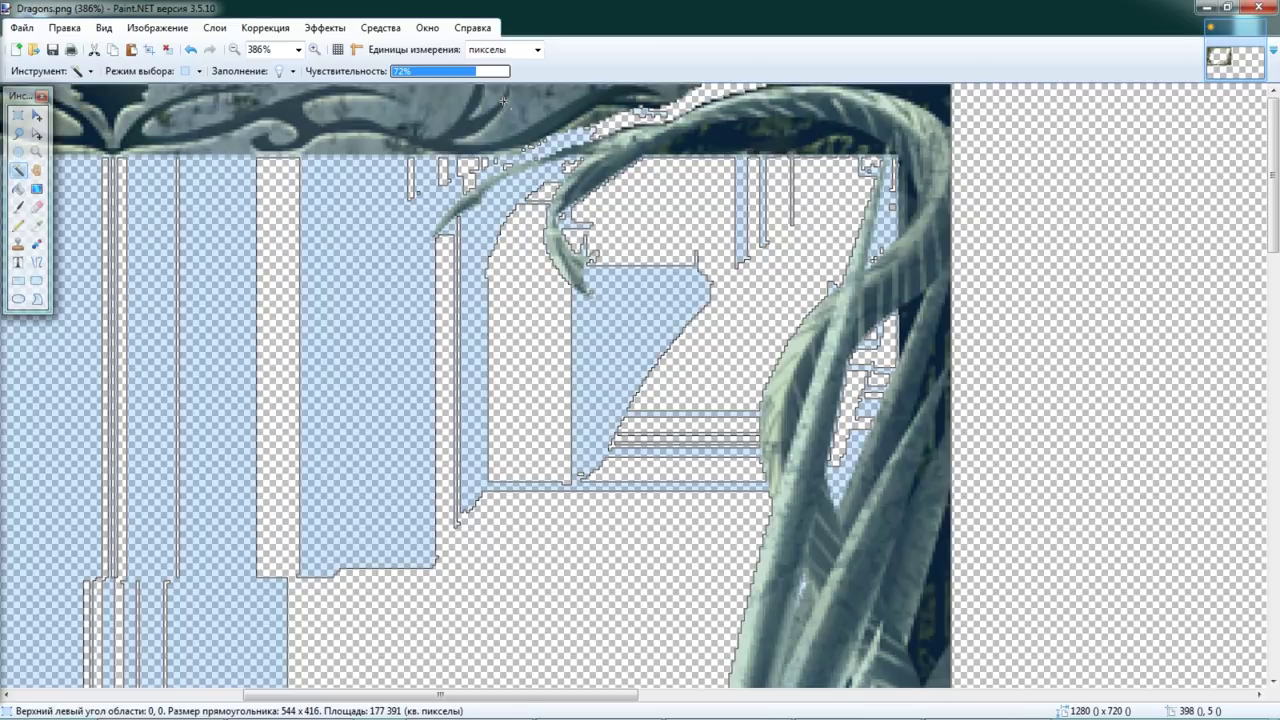
click(466, 71)
click(526, 116)
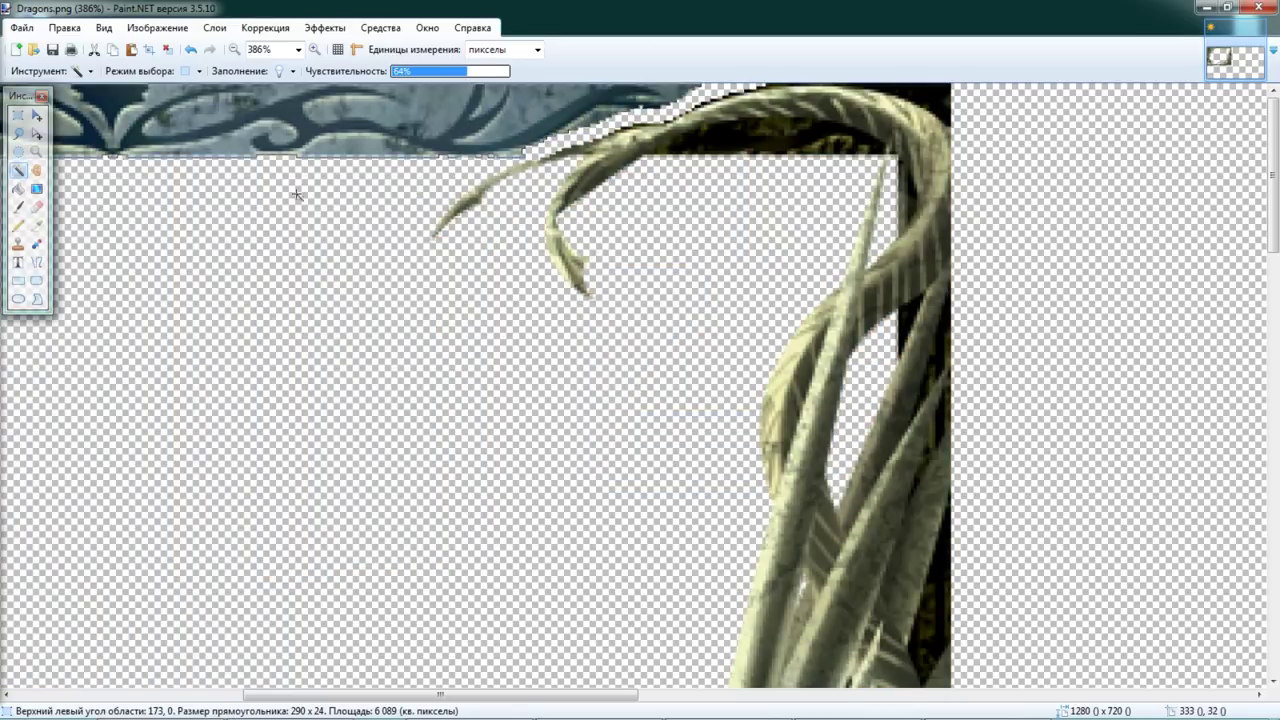
drag(466, 700, 338, 700)
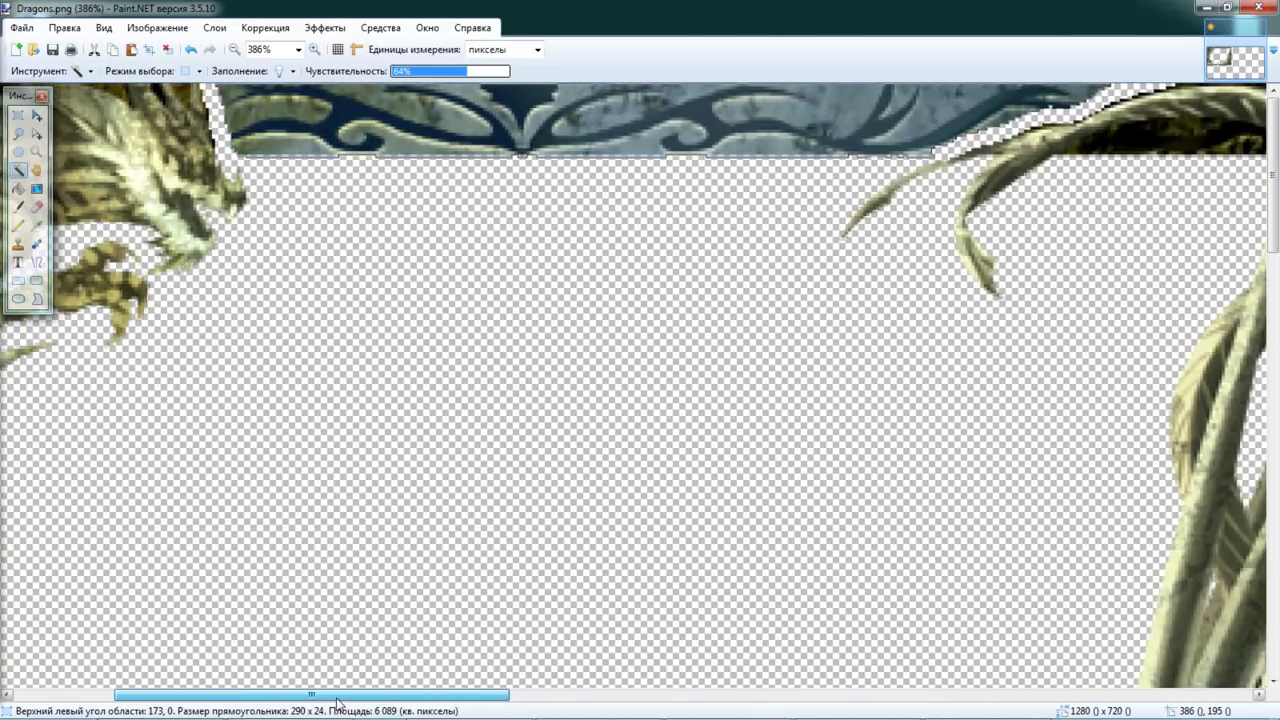
key(Delete)
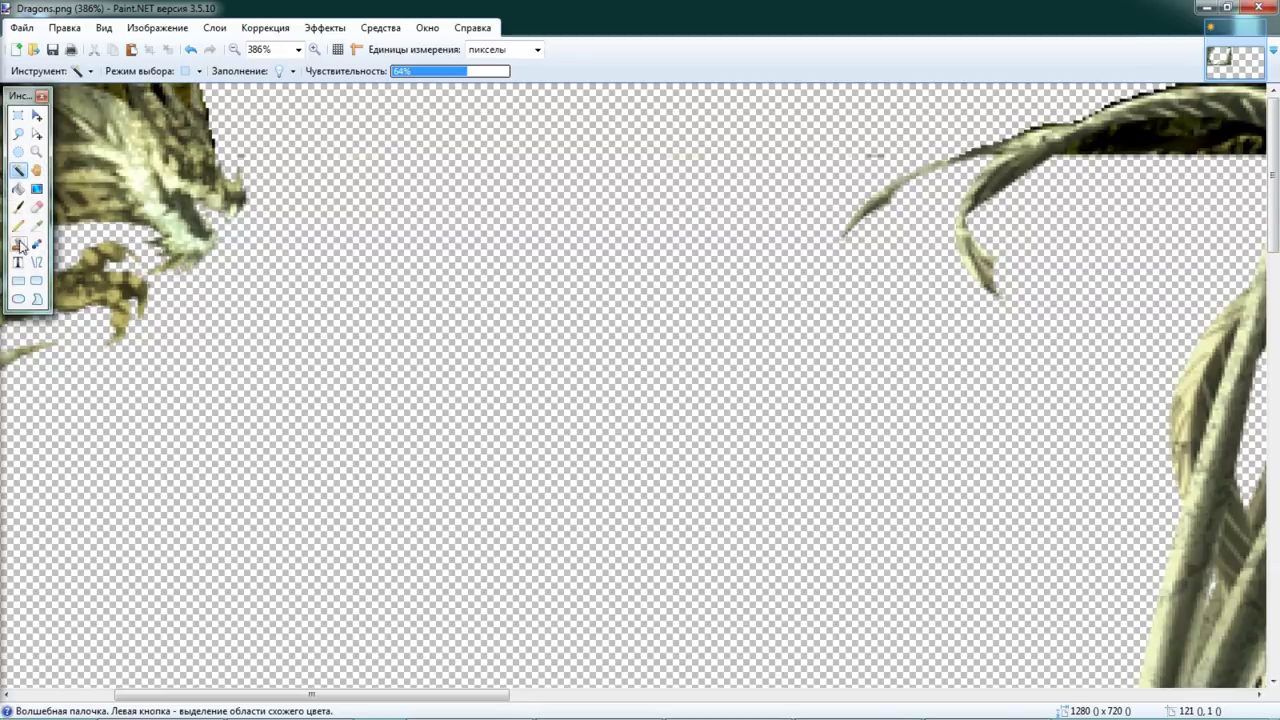
Step: Fill the transparent background around the dragons with solid black, trying a yellow fill in between
click(18, 188)
click(300, 240)
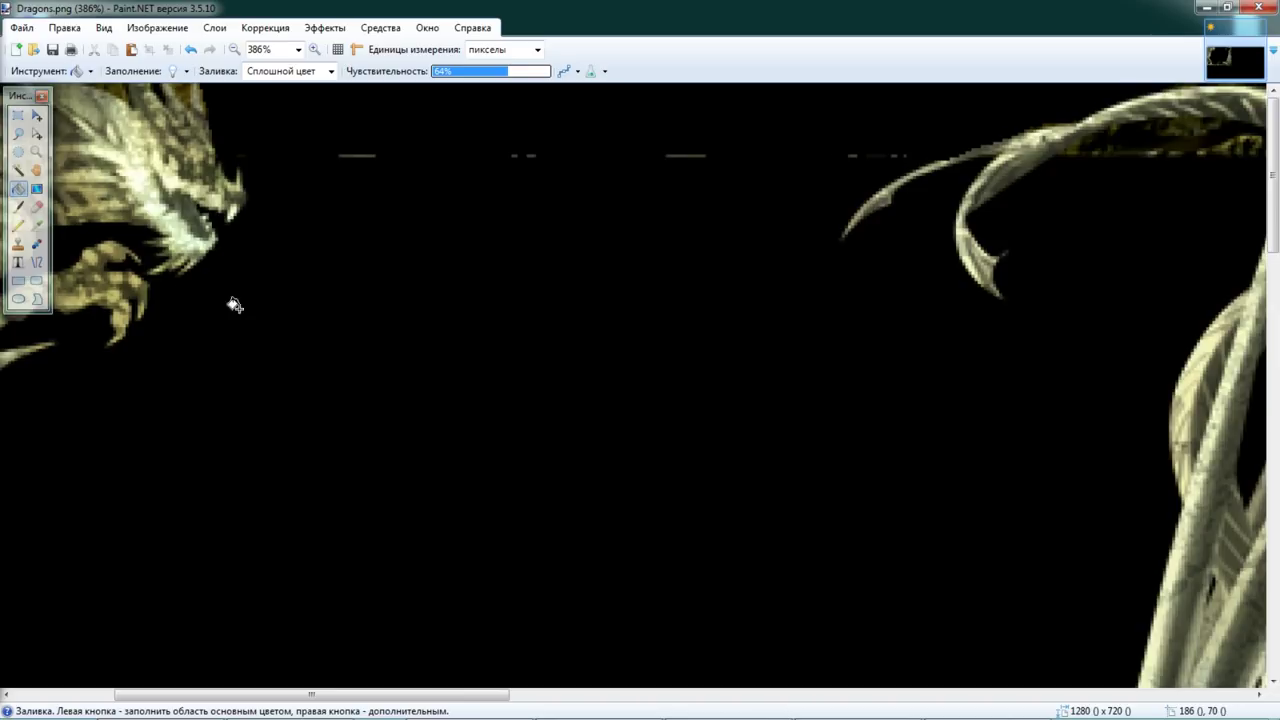
click(176, 340)
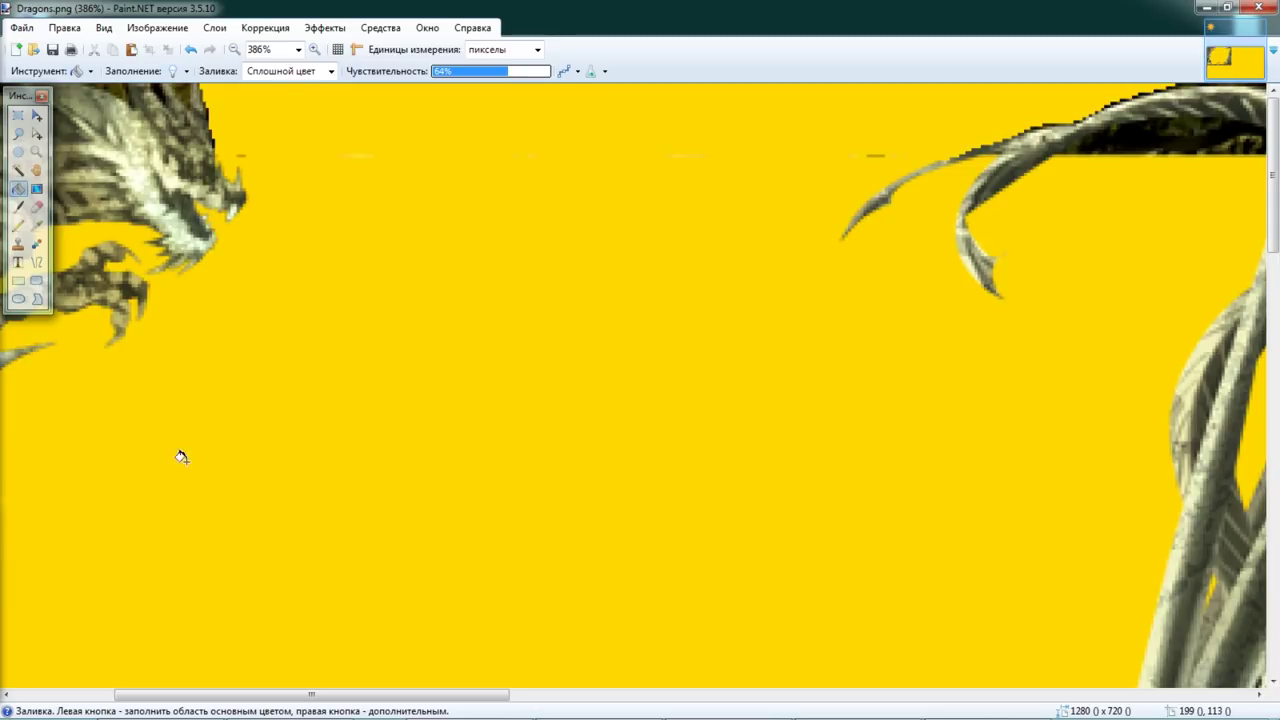
click(339, 470)
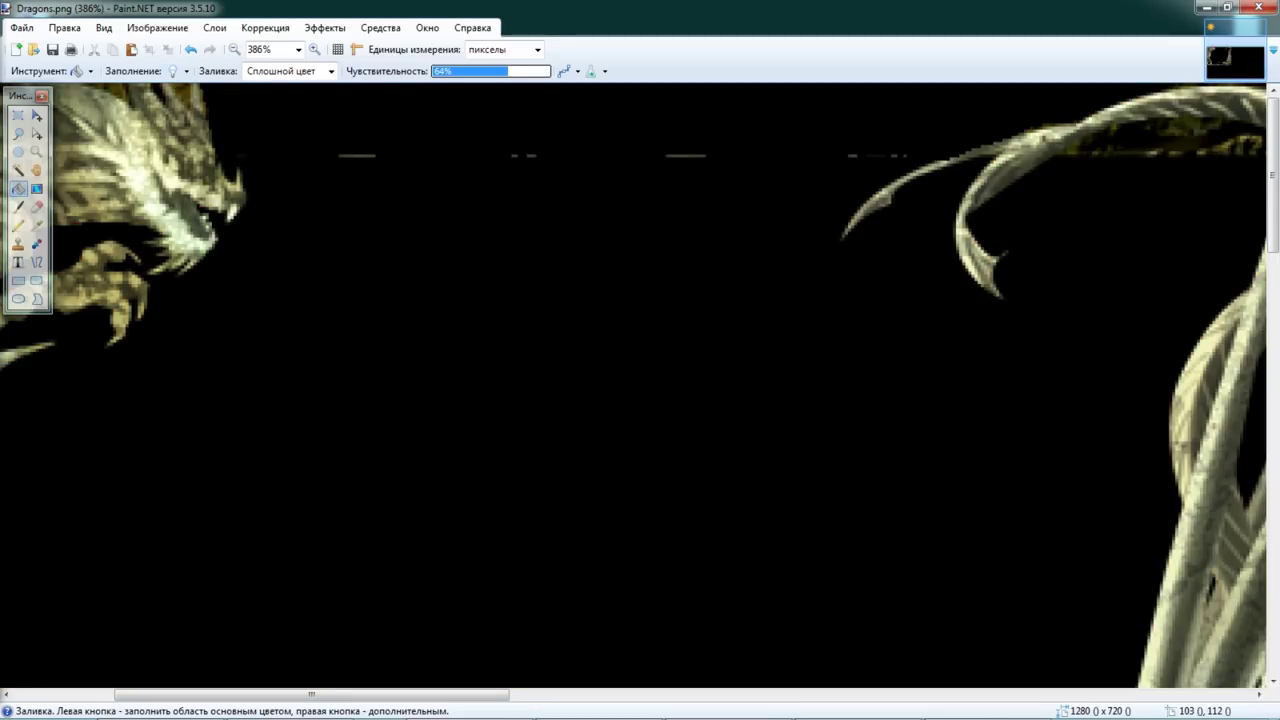
Step: Erase the leftover light border fragments between the two dragons along the top with the Eraser
click(36, 206)
drag(339, 151, 441, 161)
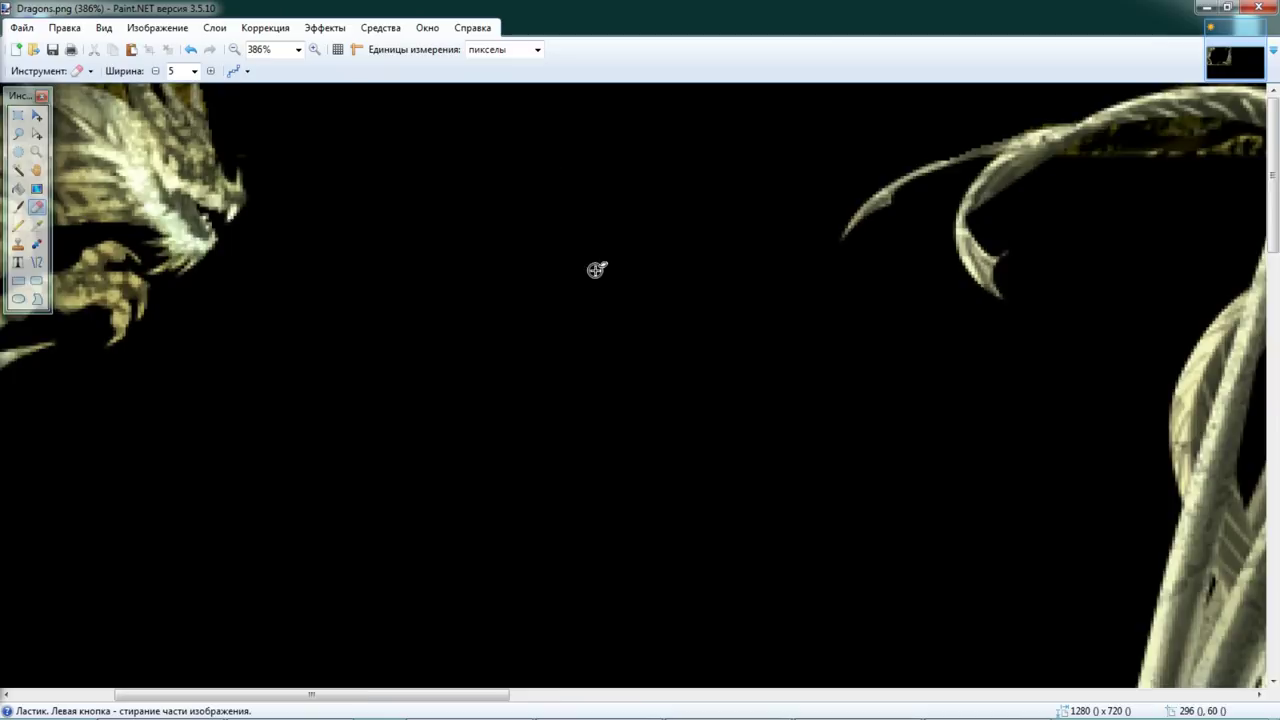
Step: Erase the bottom ornamental border inside the upper curve of the left dragon's tail with the Eraser at width 5
scroll(592, 270, down, 2)
scroll(490, 308, down, 1)
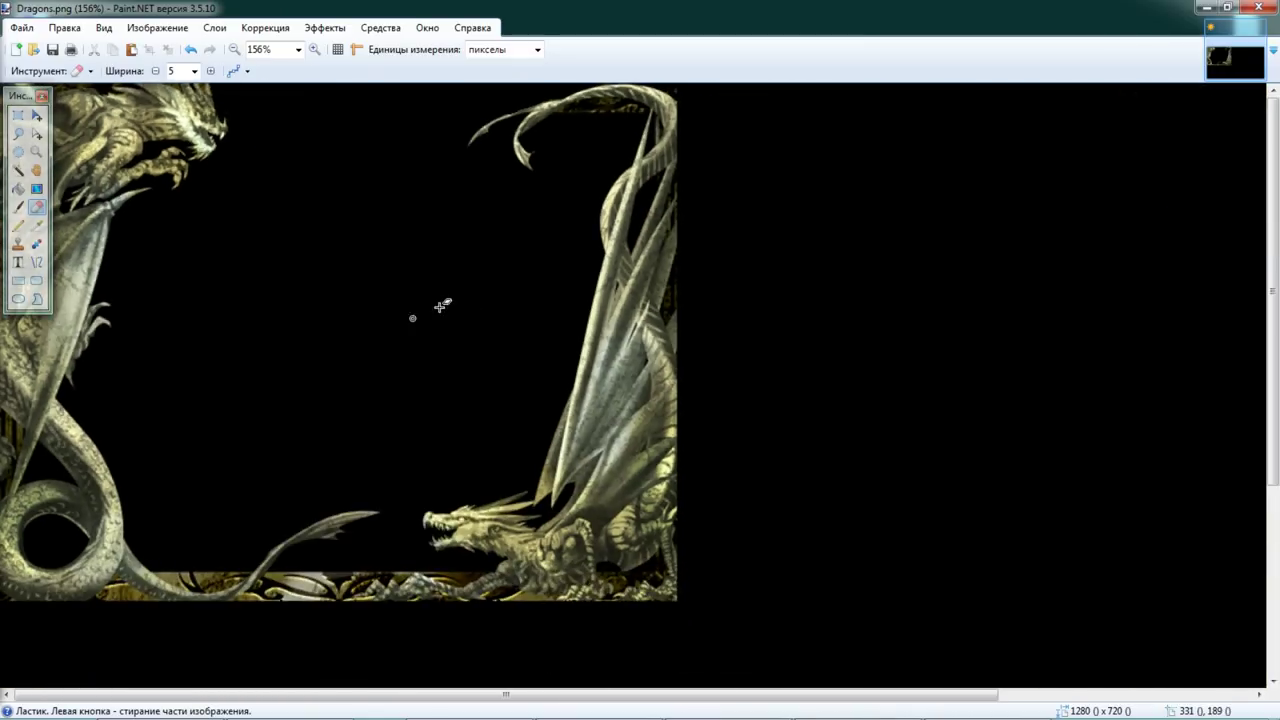
scroll(280, 546, up, 3)
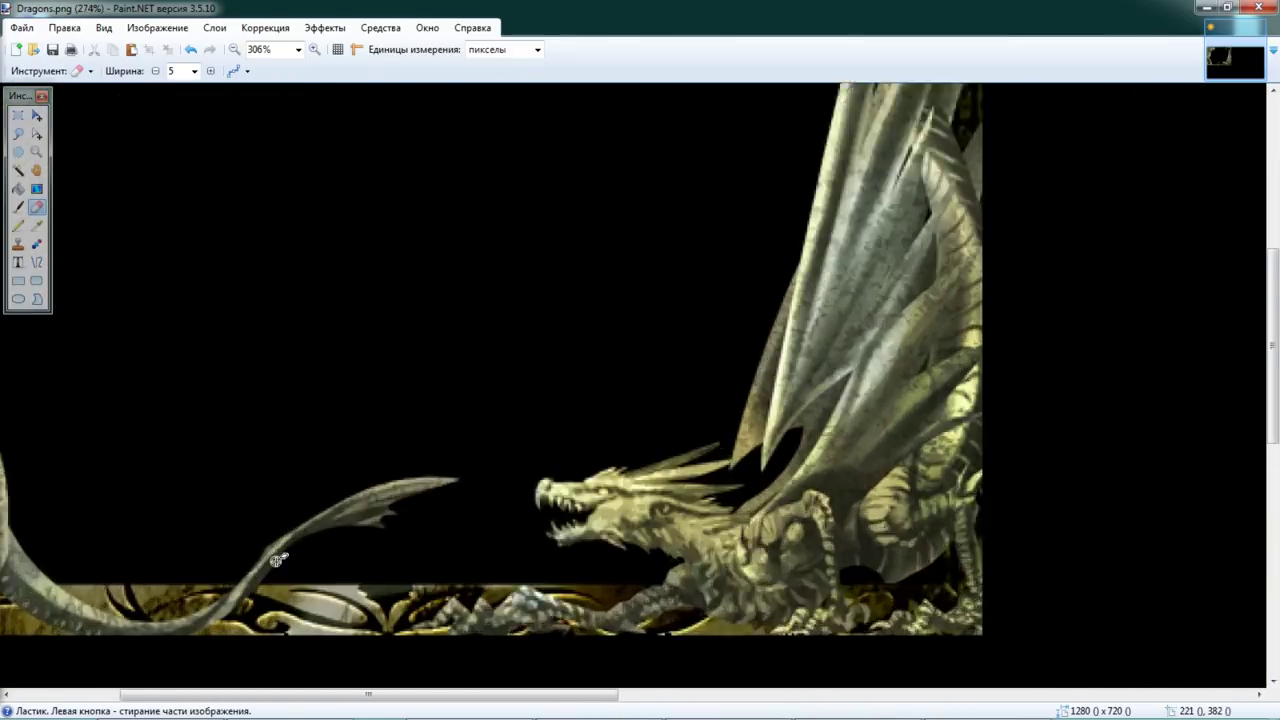
scroll(285, 545, up, 1)
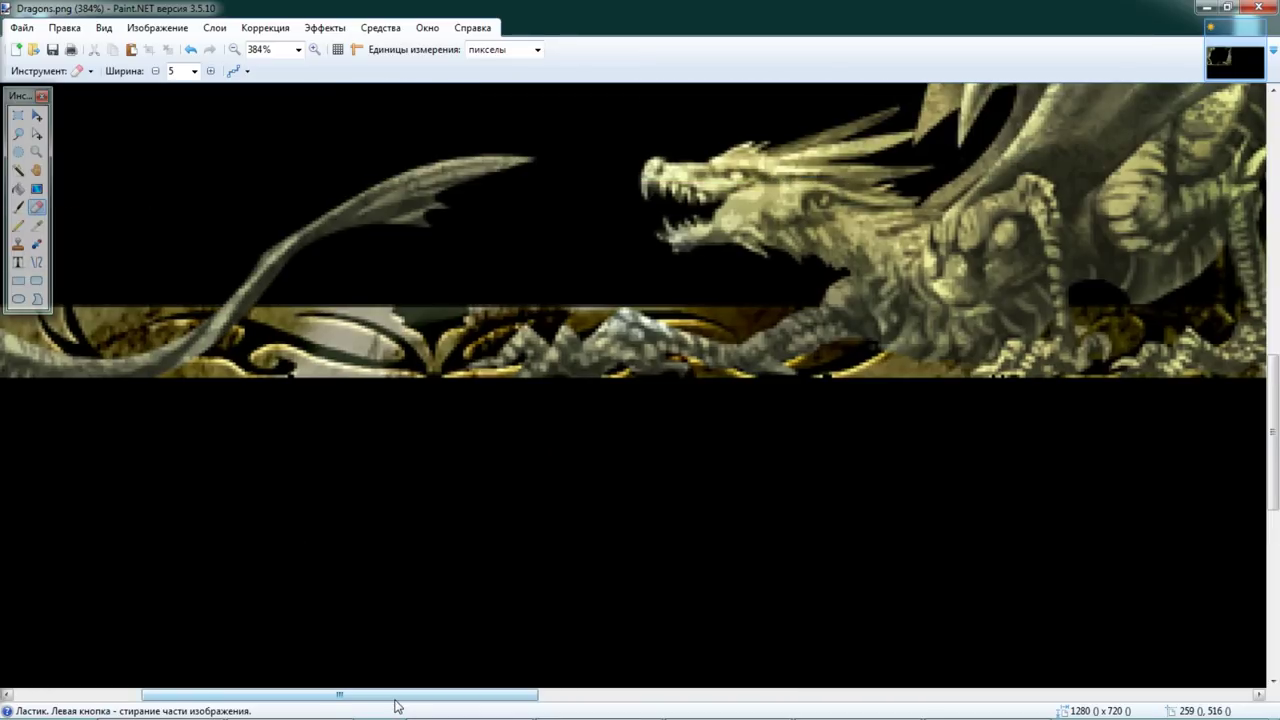
drag(392, 694, 252, 694)
scroll(328, 470, up, 2)
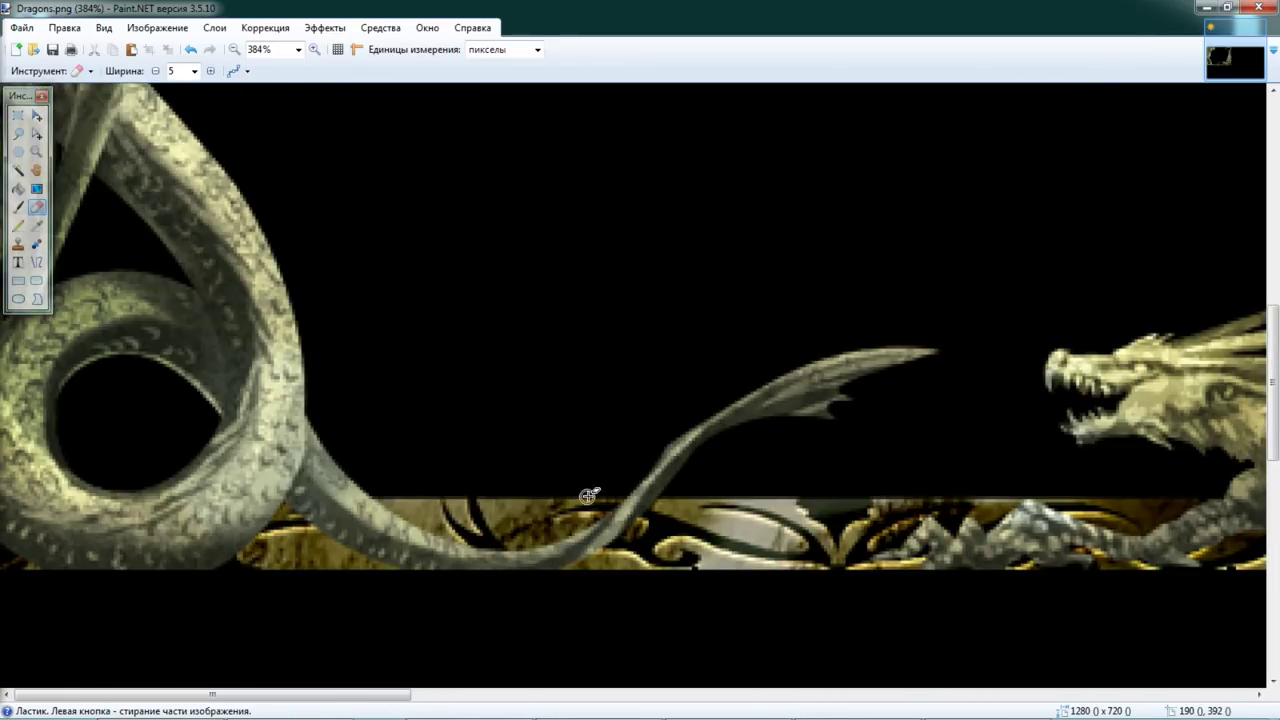
scroll(607, 489, up, 1)
scroll(606, 491, up, 2)
scroll(606, 491, down, 2)
scroll(620, 505, up, 1)
scroll(603, 357, up, 1)
scroll(603, 357, down, 2)
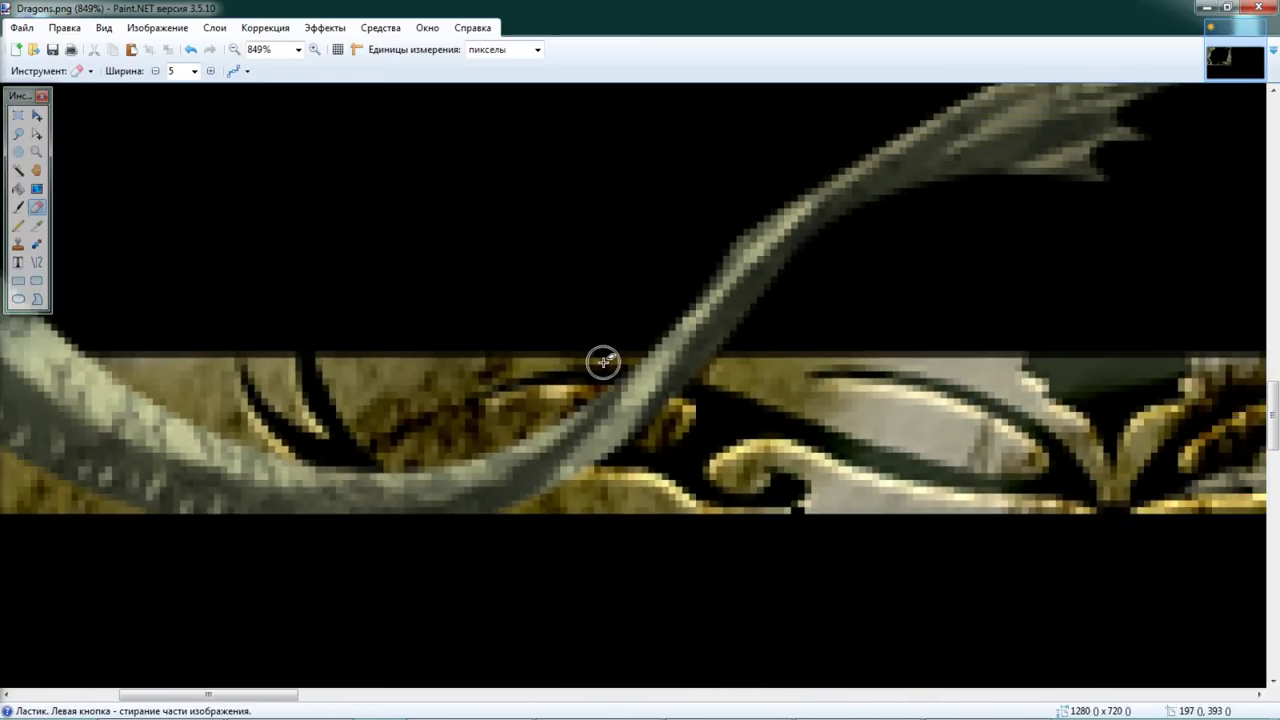
mouse_move(591, 372)
mouse_down()
mouse_move(541, 406)
mouse_move(562, 369)
mouse_move(523, 401)
mouse_move(536, 415)
mouse_move(457, 451)
mouse_move(299, 448)
mouse_move(312, 454)
mouse_move(182, 399)
mouse_move(115, 351)
mouse_move(386, 439)
mouse_move(438, 434)
mouse_move(525, 391)
mouse_move(554, 348)
mouse_move(586, 349)
mouse_move(380, 368)
mouse_move(198, 355)
mouse_move(408, 404)
mouse_up()
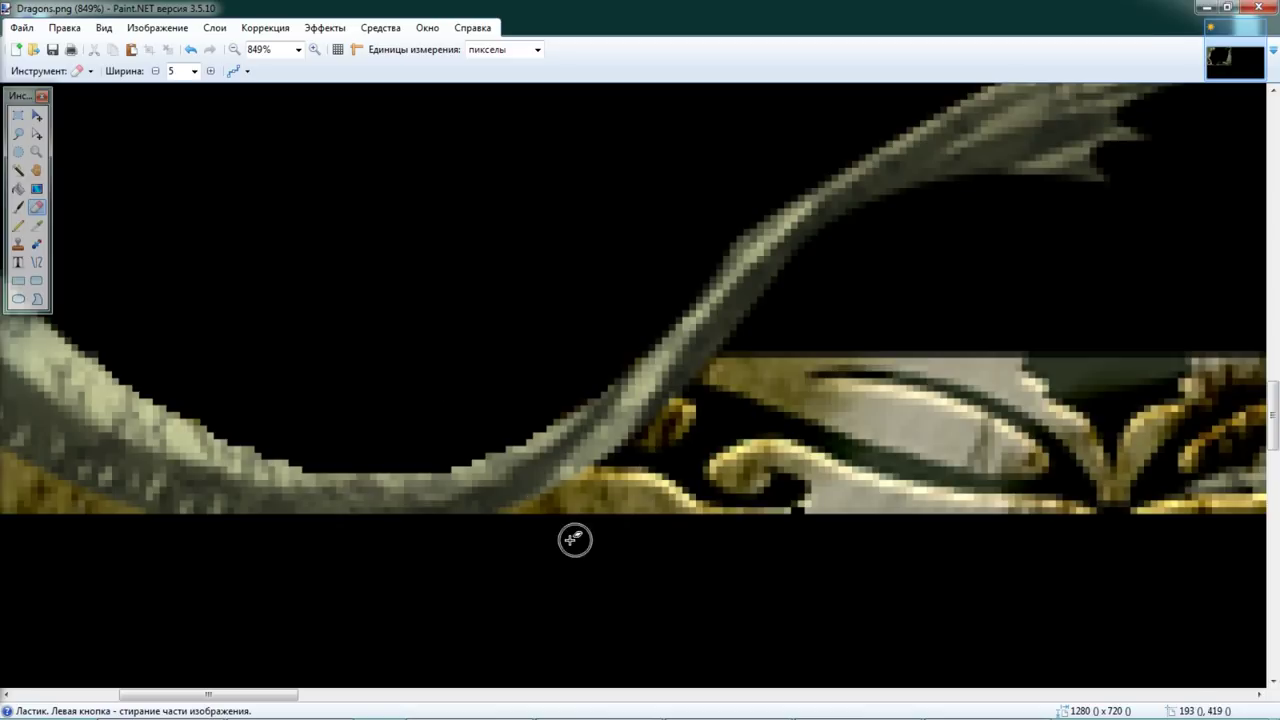
Step: Erase the gold border strip along the underside of the left dragon's tail, undoing strokes that go wrong
mouse_move(508, 526)
mouse_down()
mouse_move(554, 504)
mouse_move(544, 522)
mouse_move(519, 524)
mouse_move(645, 461)
mouse_up()
key(ctrl+z)
drag(664, 436, 730, 373)
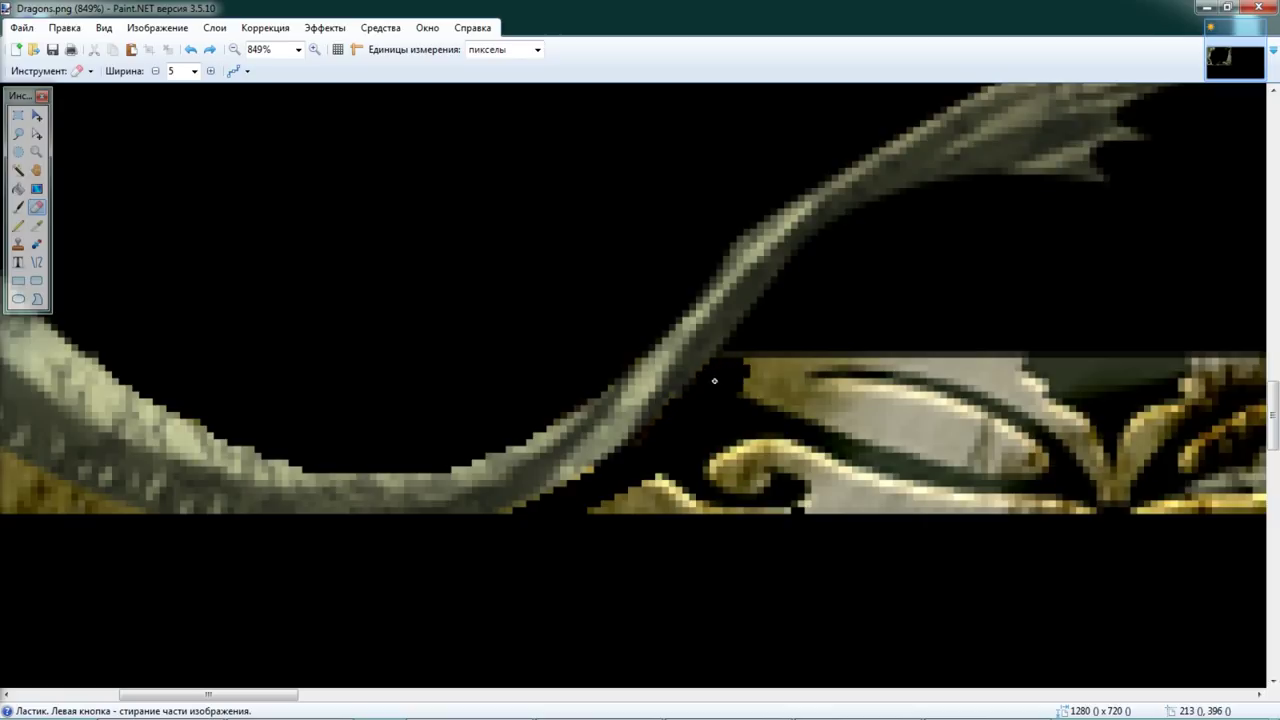
mouse_move(586, 471)
mouse_down()
mouse_move(597, 486)
mouse_move(582, 513)
mouse_up()
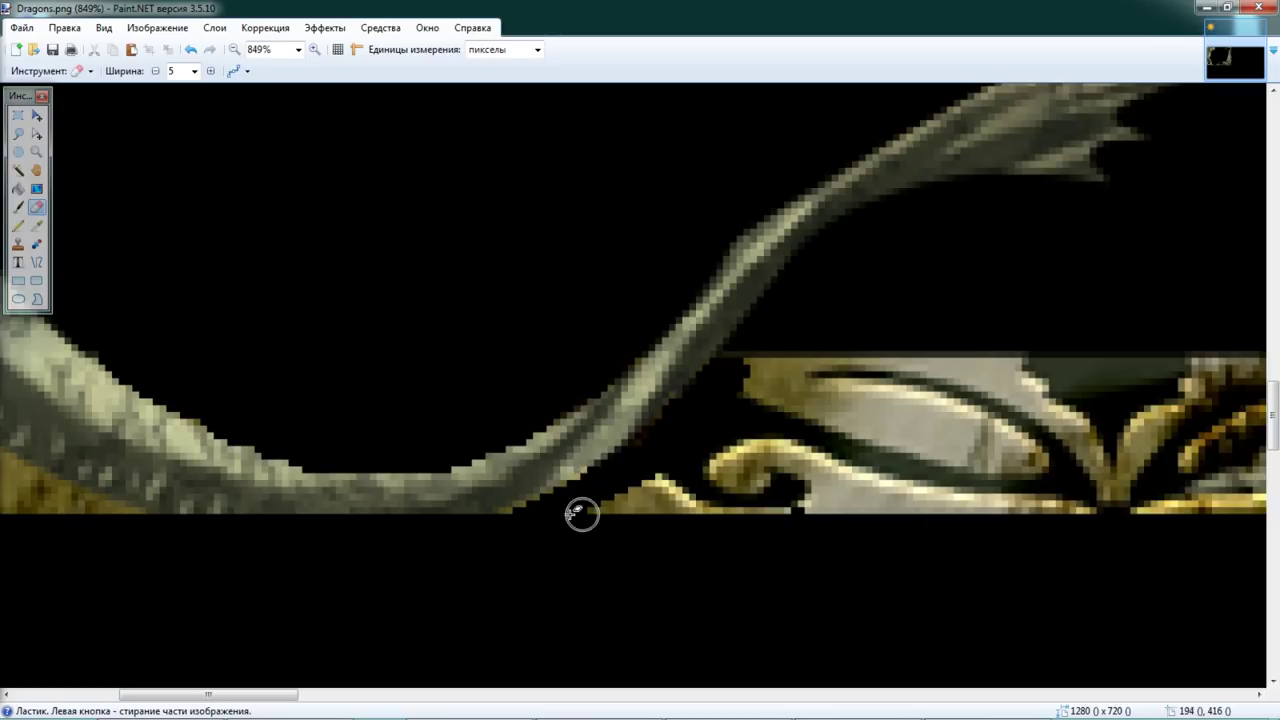
key(ctrl+z)
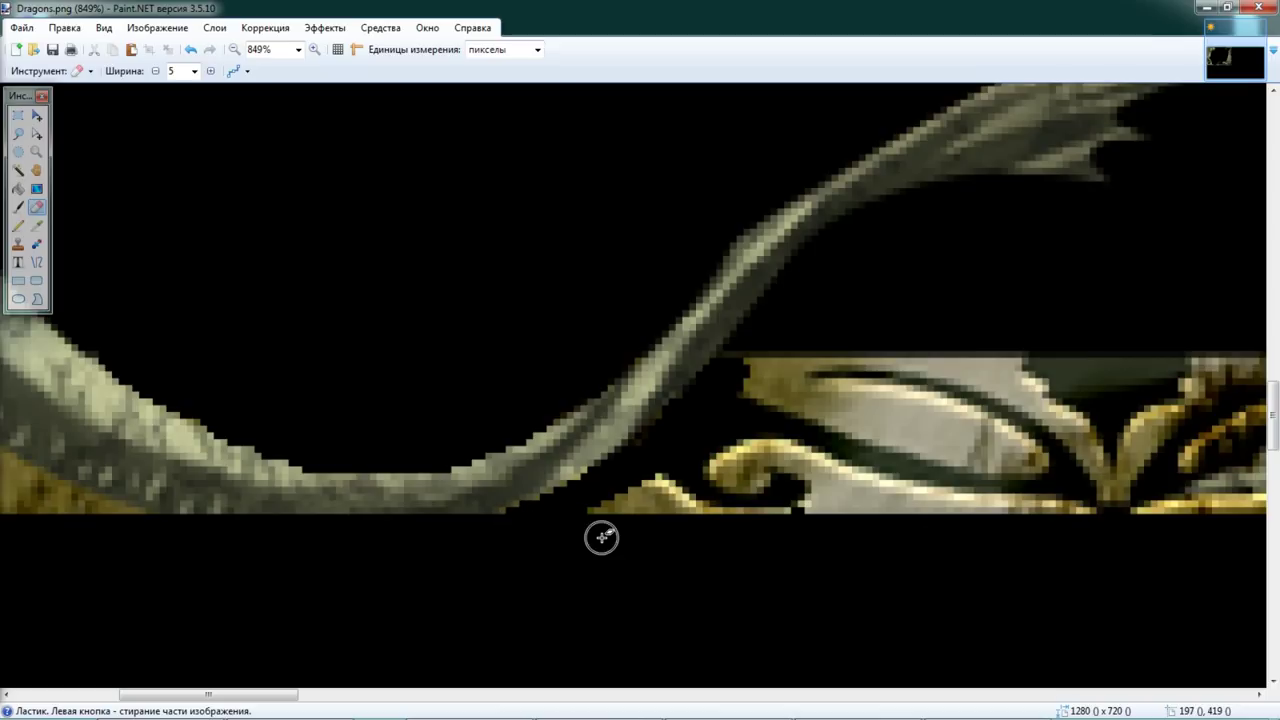
Step: Erase the bottom border above the right dragon's outstretched foreleg, following the leg's upper outline below its jaw
scroll(603, 534, down, 3)
scroll(461, 537, down, 2)
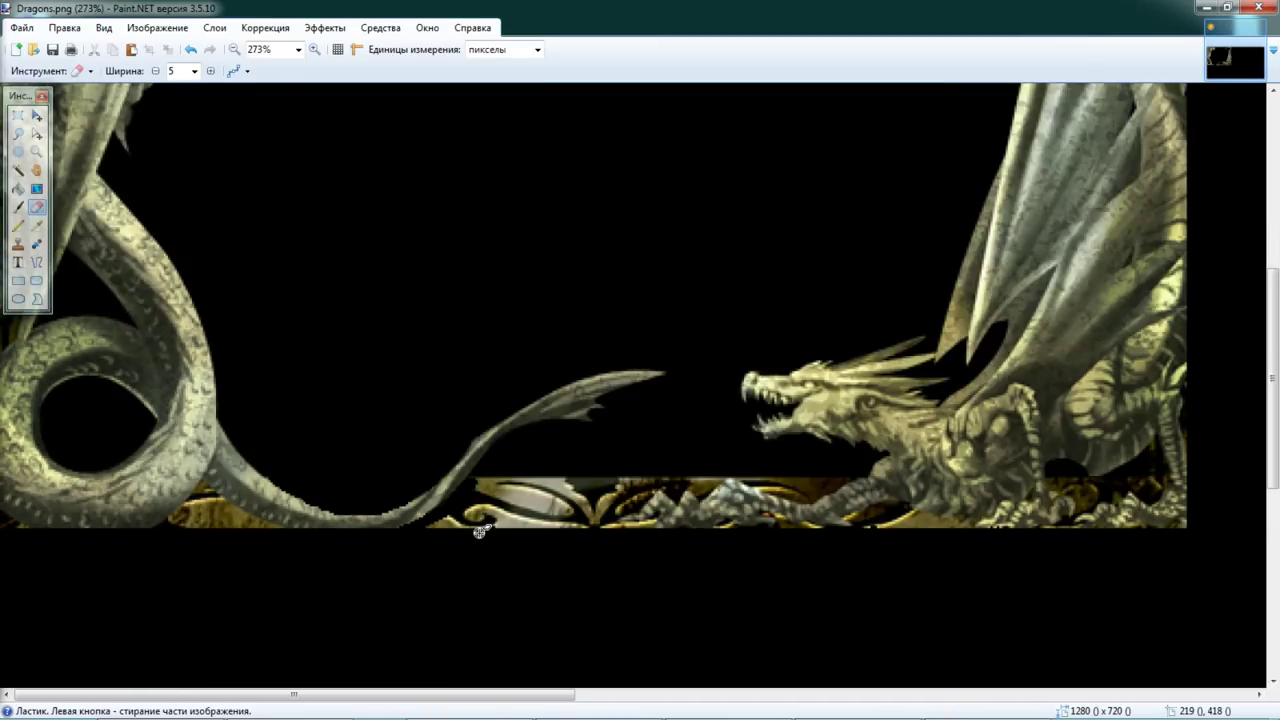
scroll(566, 531, down, 4)
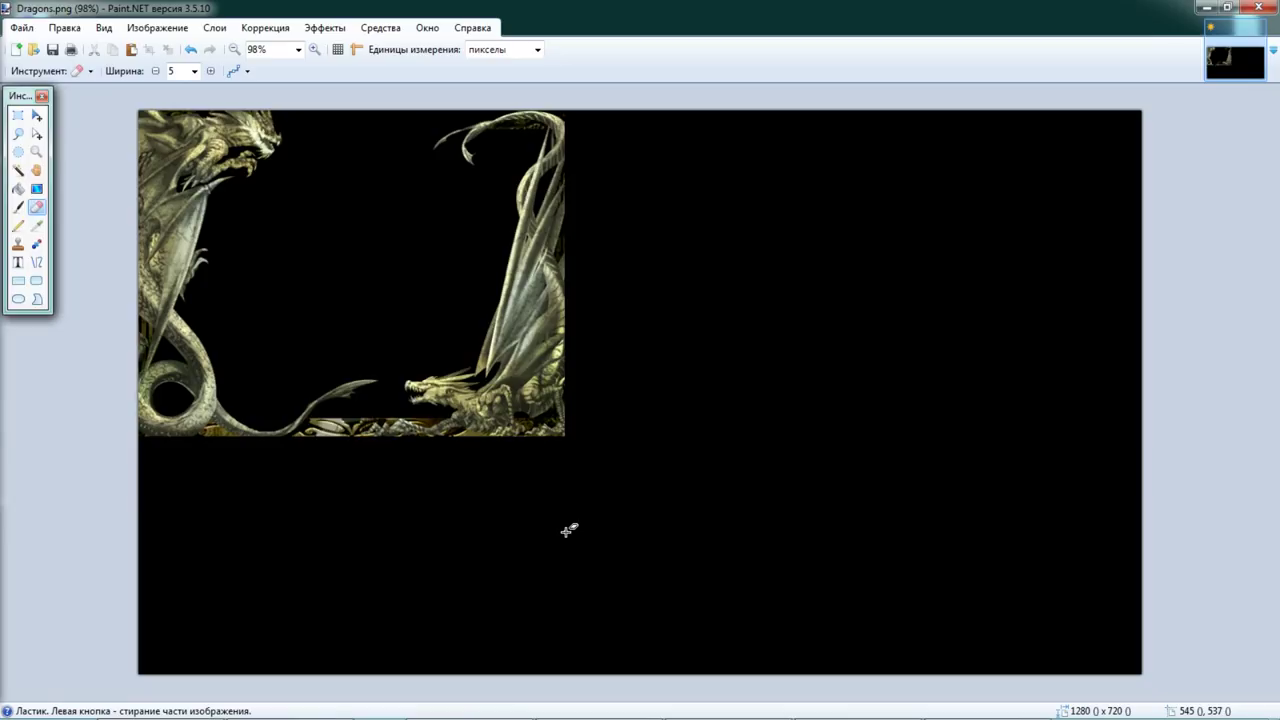
scroll(394, 457, up, 4)
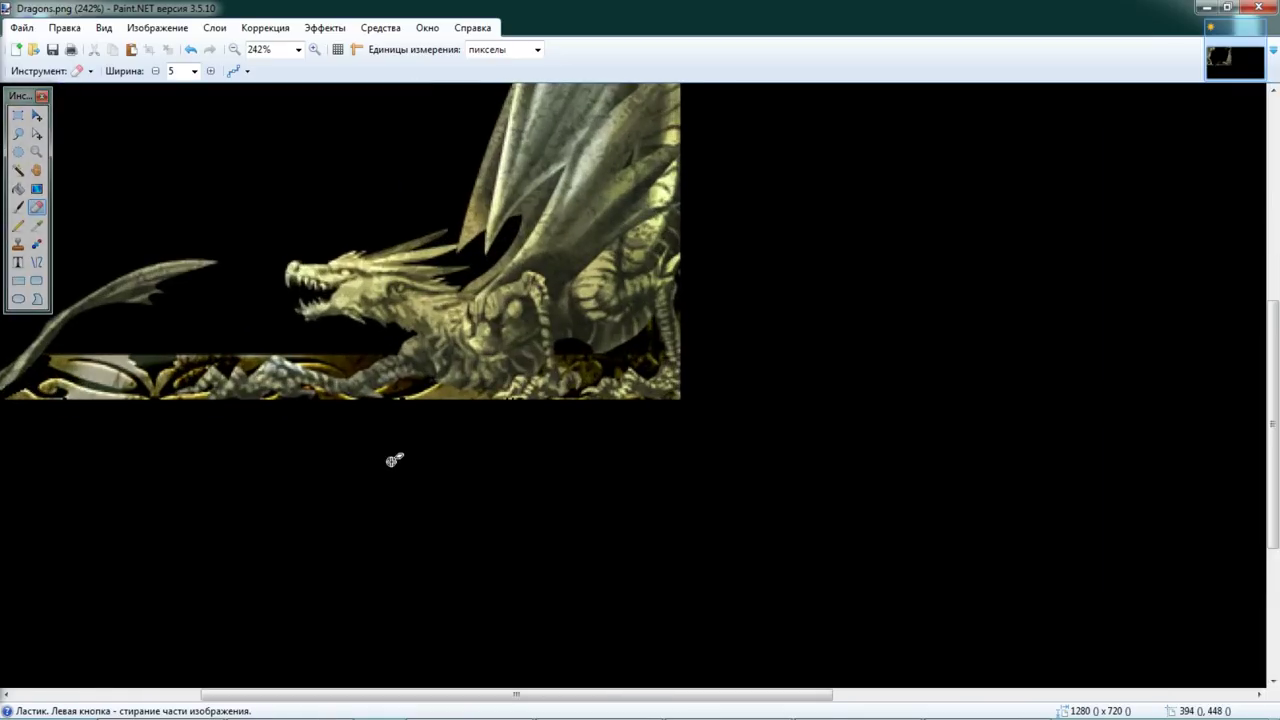
scroll(390, 436, up, 2)
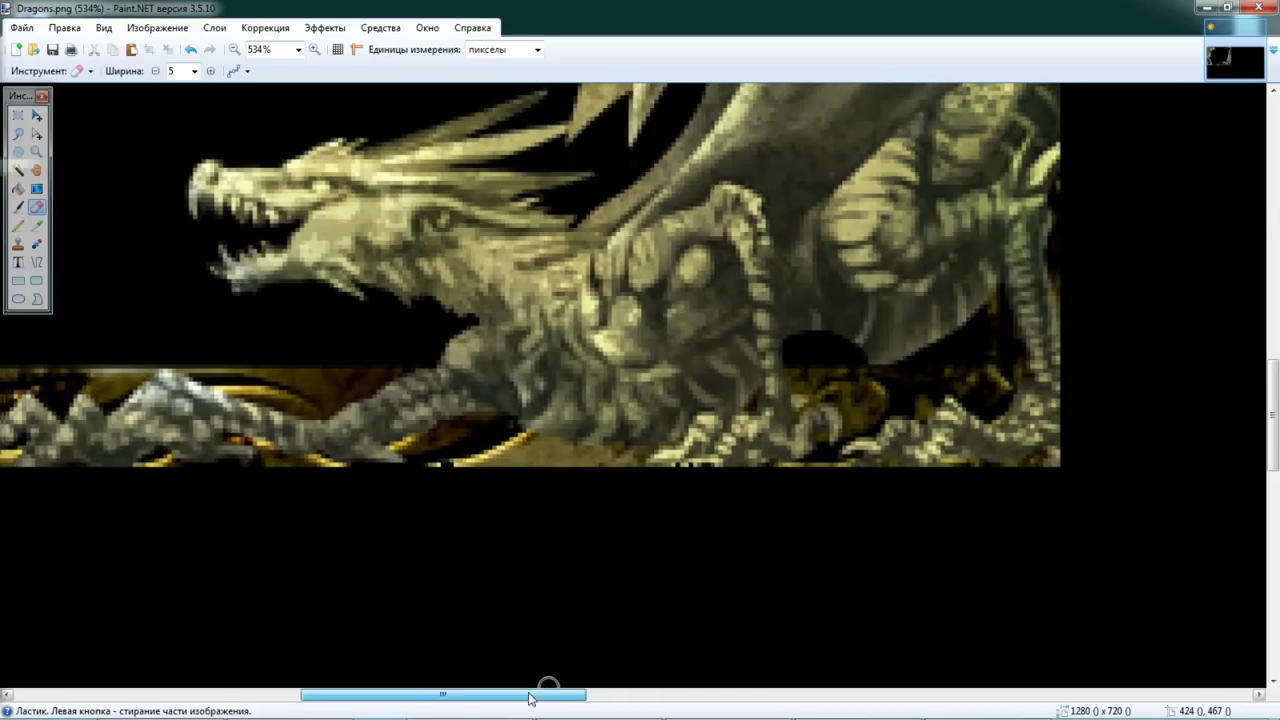
drag(543, 694, 411, 694)
scroll(678, 452, up, 1)
scroll(823, 466, up, 3)
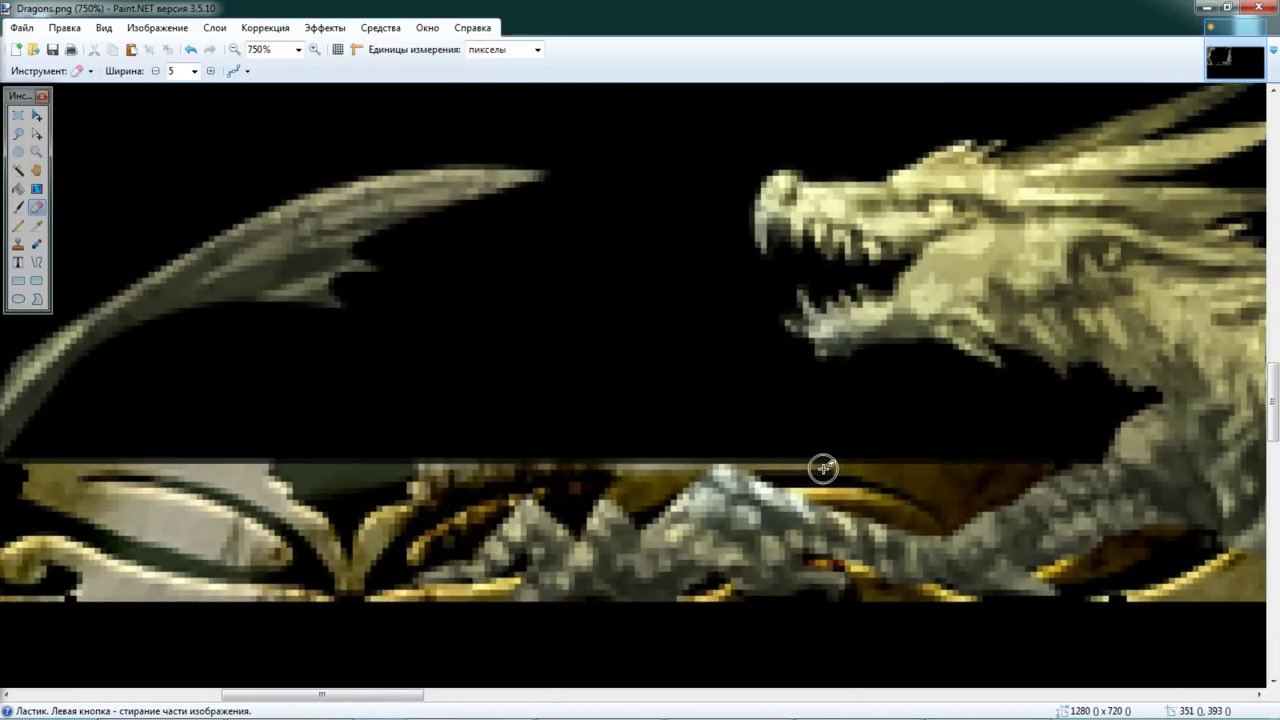
drag(341, 700, 386, 697)
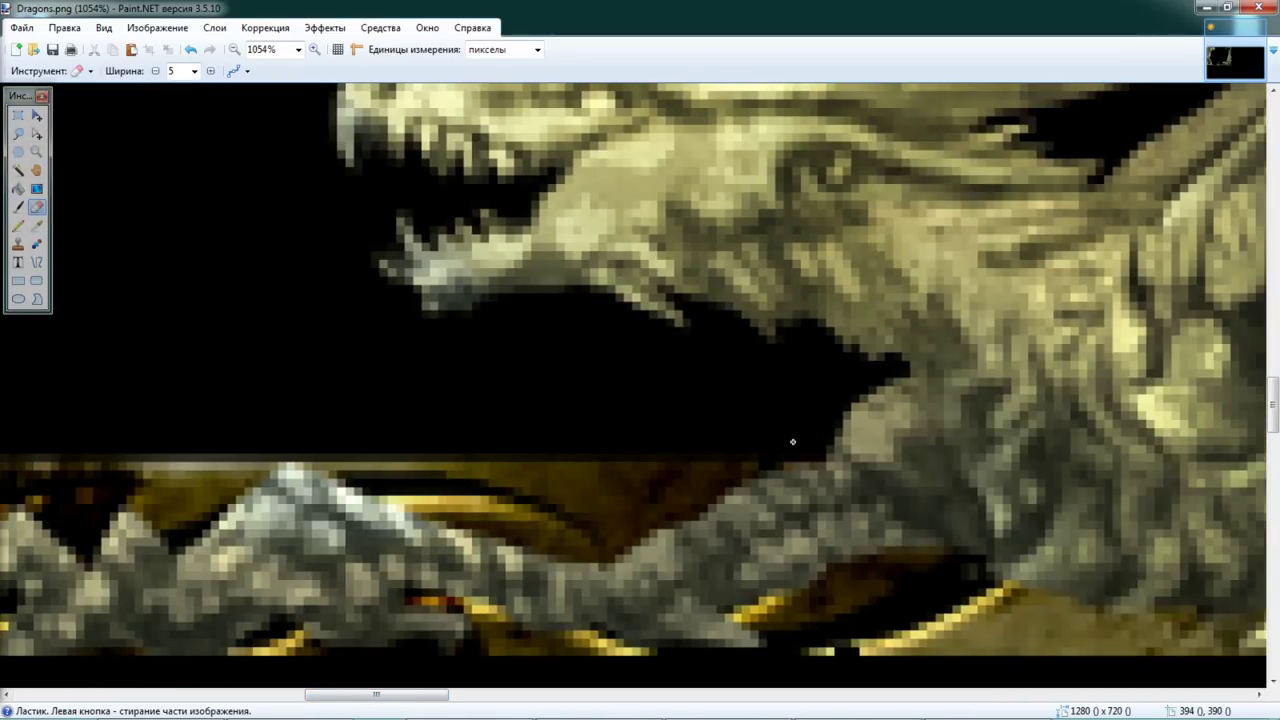
mouse_move(752, 456)
mouse_down()
mouse_move(680, 502)
mouse_move(652, 502)
mouse_move(659, 510)
mouse_move(664, 462)
mouse_move(618, 479)
mouse_move(700, 467)
mouse_move(633, 503)
mouse_move(604, 542)
mouse_move(560, 542)
mouse_move(368, 458)
mouse_up()
click(502, 474)
mouse_move(504, 476)
mouse_down()
mouse_move(590, 517)
mouse_move(511, 472)
mouse_move(400, 463)
mouse_move(597, 461)
mouse_move(460, 446)
mouse_move(334, 451)
mouse_up()
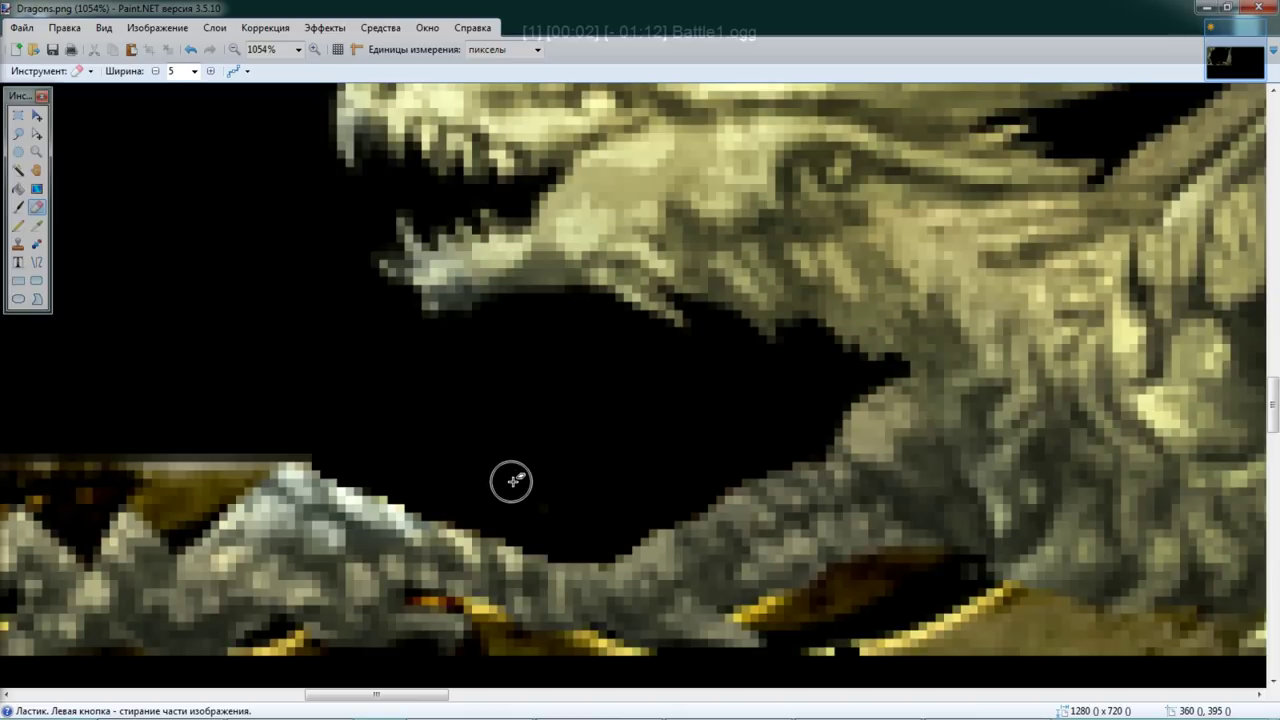
Step: Erase the border remnants above and between the pointed claws of the right dragon's outstretched foot
drag(398, 697, 360, 698)
mouse_move(563, 457)
mouse_down()
mouse_move(575, 460)
mouse_move(559, 471)
mouse_up()
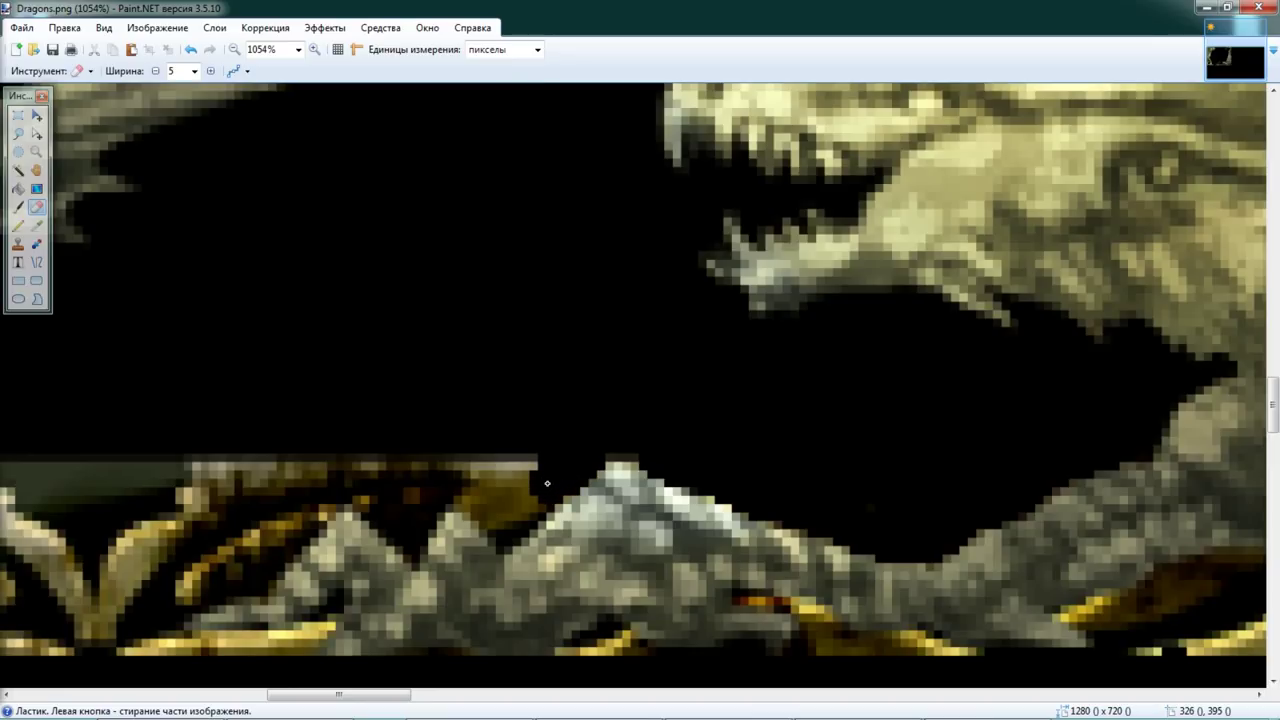
drag(546, 495, 524, 513)
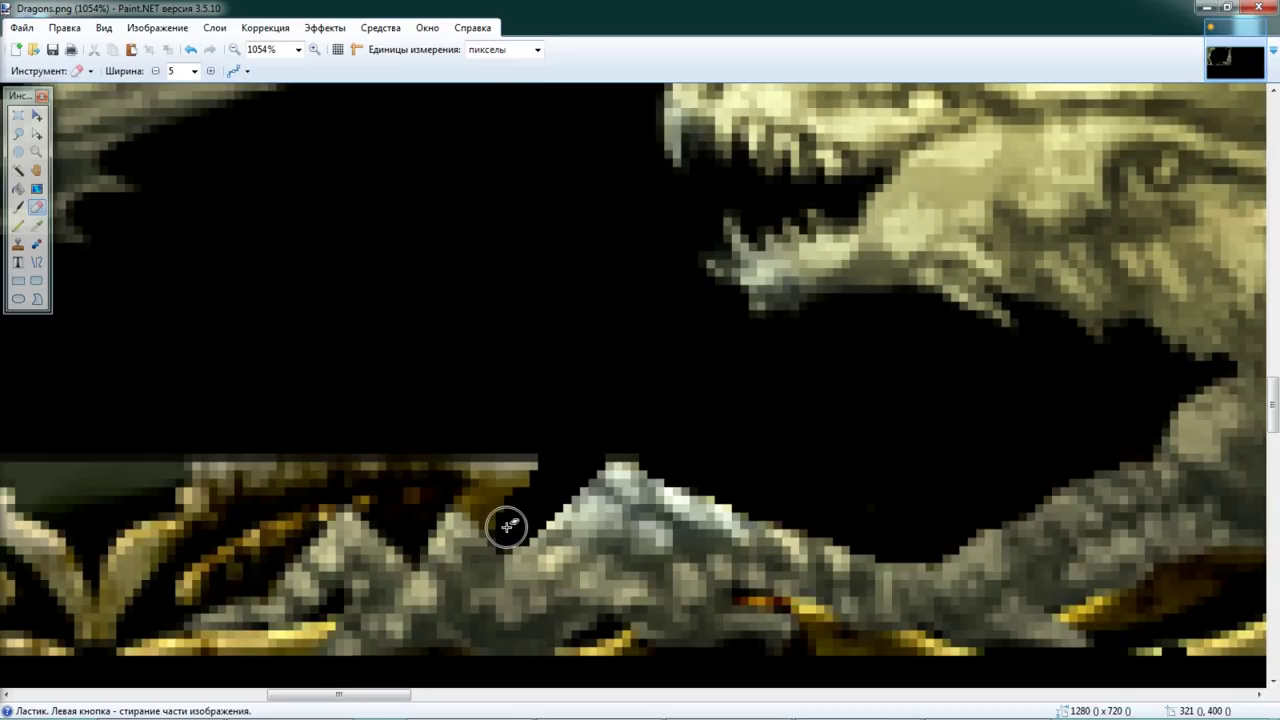
mouse_move(506, 530)
mouse_down()
mouse_move(510, 477)
mouse_move(530, 468)
mouse_move(484, 482)
mouse_move(484, 505)
mouse_move(475, 474)
mouse_move(448, 493)
mouse_move(455, 470)
mouse_move(252, 468)
mouse_up()
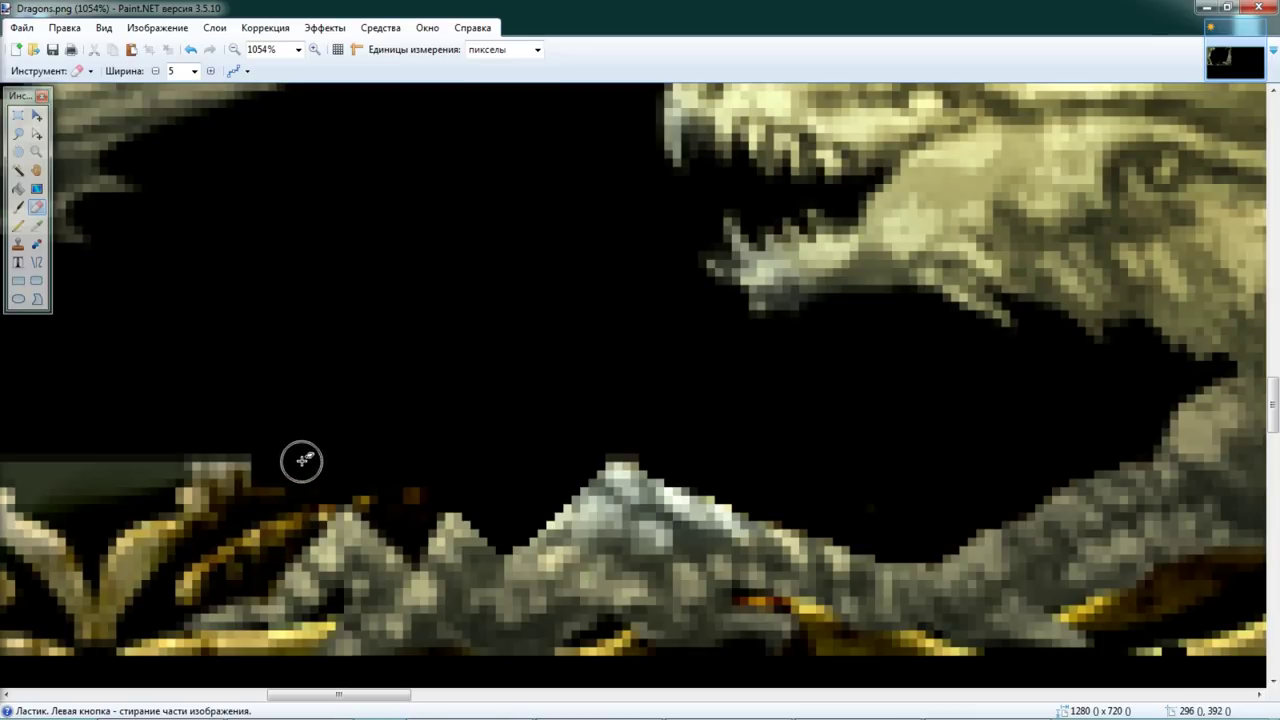
drag(398, 695, 365, 694)
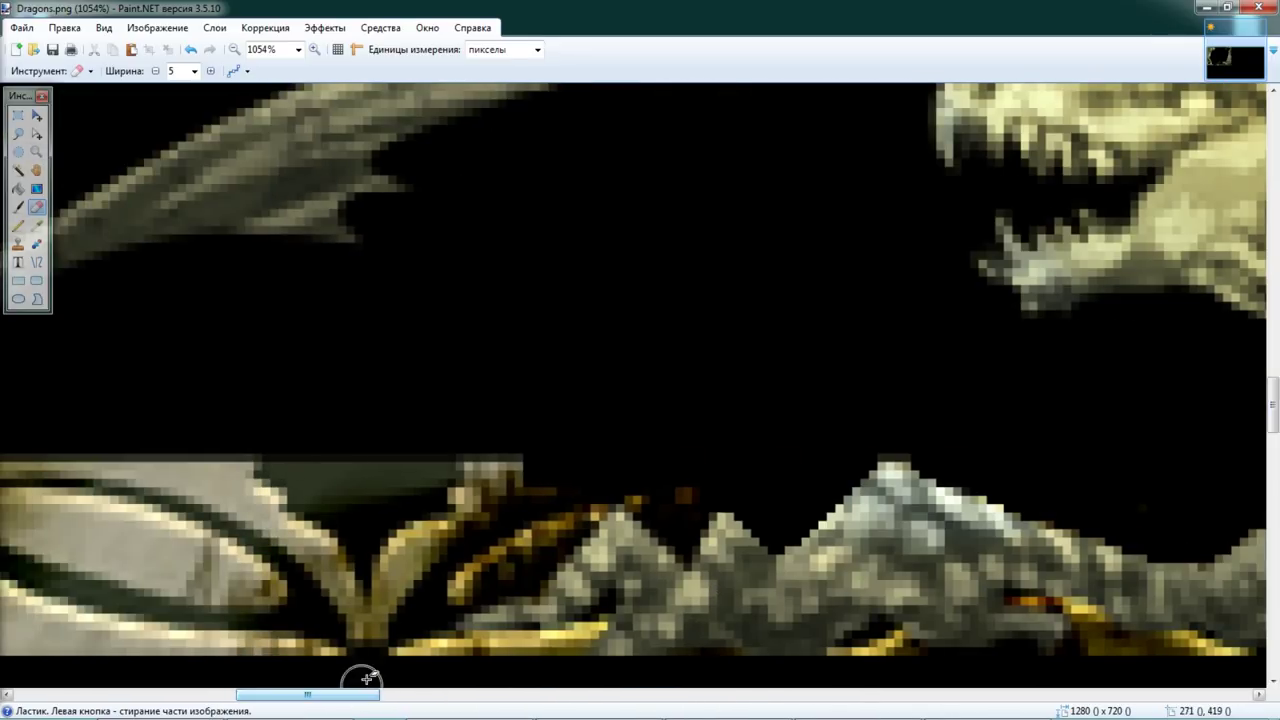
drag(751, 471, 687, 490)
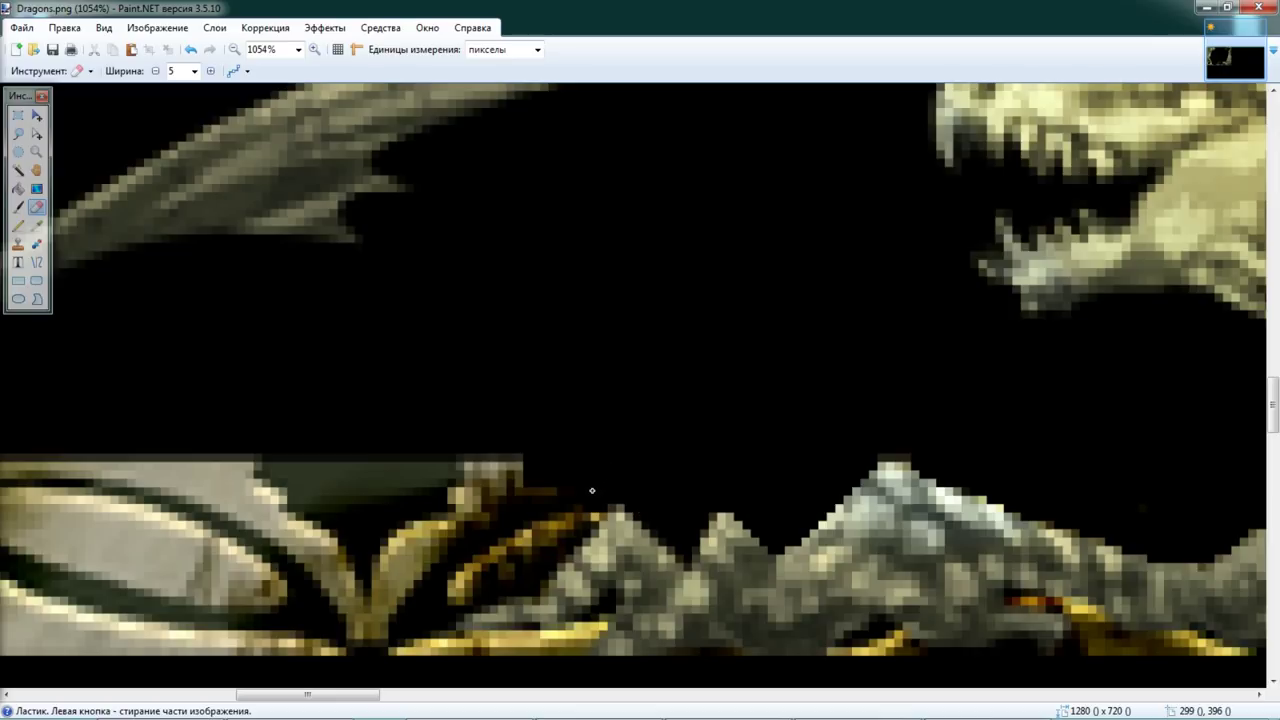
Step: Erase the gold ornament in front of and beneath the right dragon's foremost claw, undoing a misplaced stroke
mouse_move(584, 499)
mouse_down()
mouse_move(507, 543)
mouse_move(539, 474)
mouse_move(472, 471)
mouse_move(437, 498)
mouse_move(496, 496)
mouse_move(402, 550)
mouse_move(531, 560)
mouse_up()
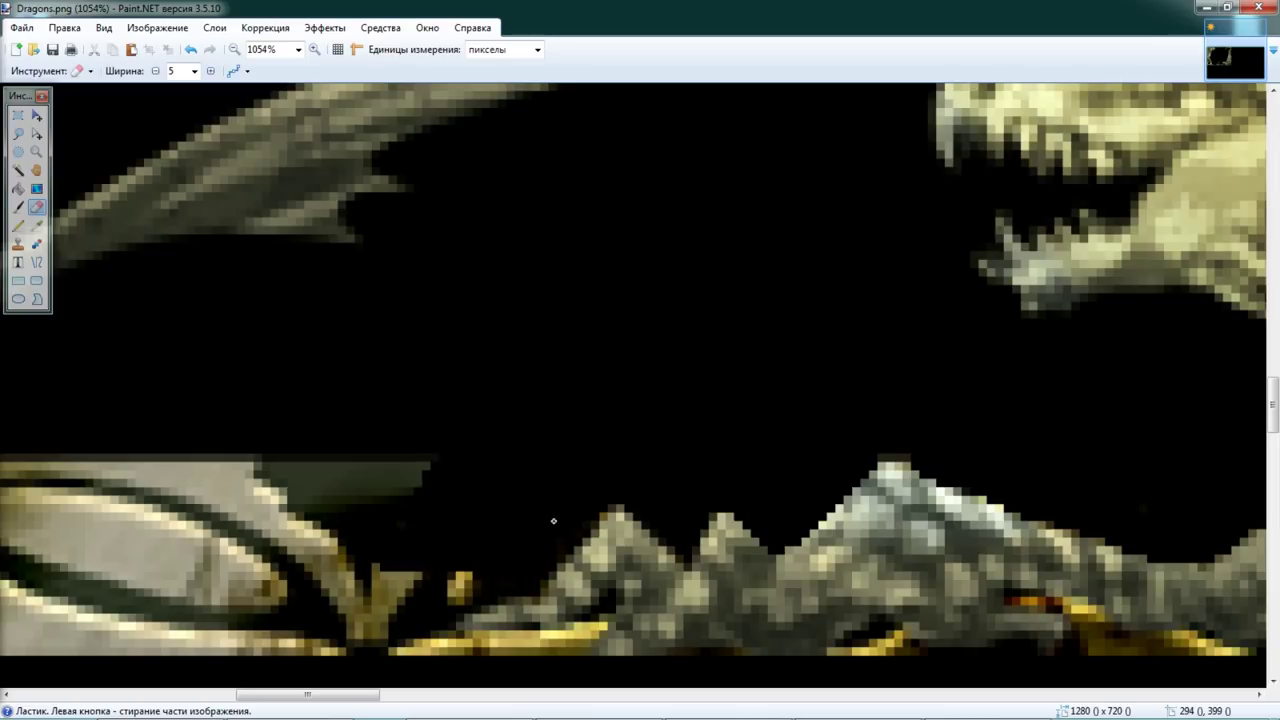
mouse_move(468, 567)
mouse_down()
mouse_move(437, 595)
mouse_move(444, 448)
mouse_move(398, 488)
mouse_up()
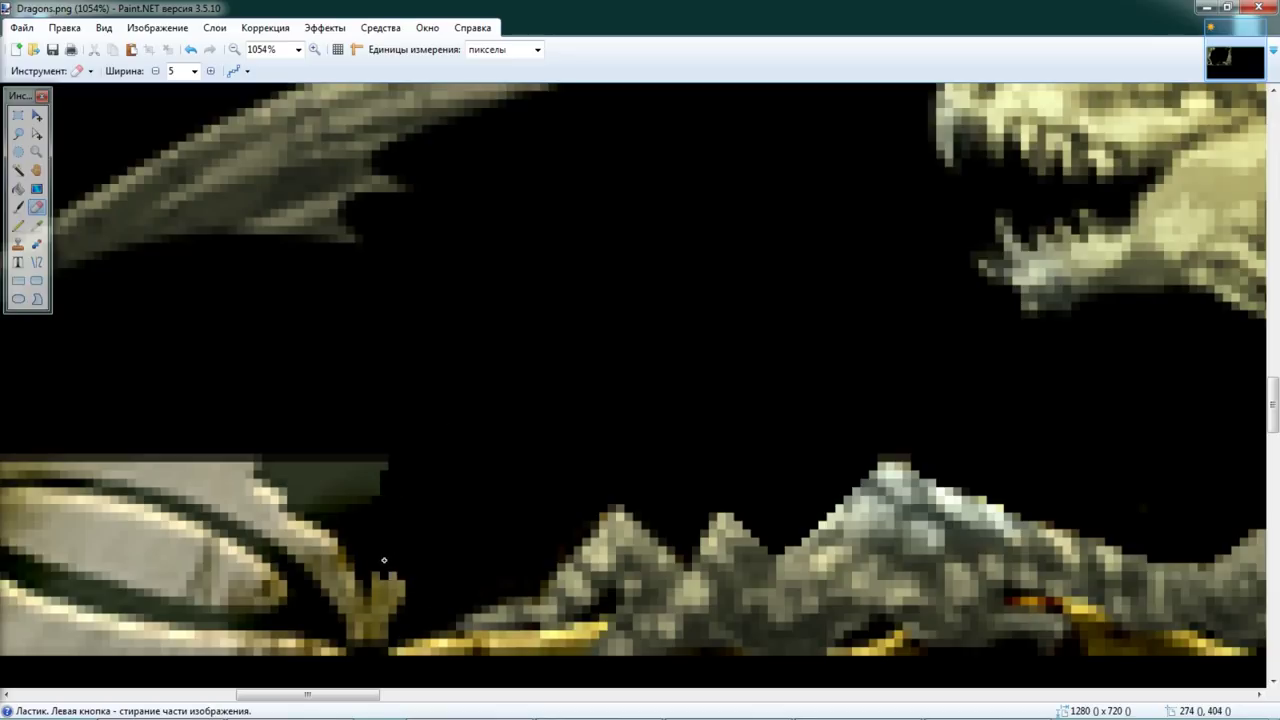
drag(383, 560, 386, 608)
mouse_move(390, 487)
mouse_down()
mouse_move(356, 497)
mouse_move(354, 620)
mouse_move(412, 658)
mouse_move(528, 652)
mouse_up()
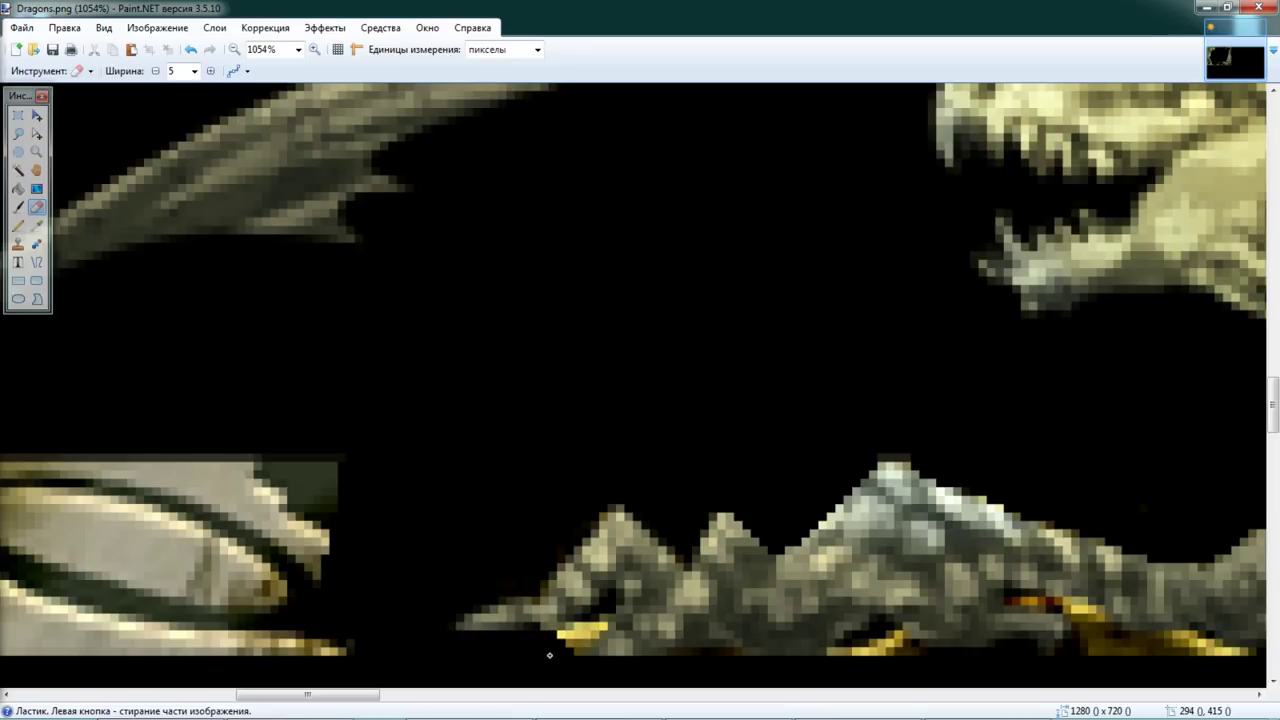
key(ctrl+z)
mouse_move(530, 651)
mouse_down()
mouse_move(418, 648)
mouse_move(565, 649)
mouse_up()
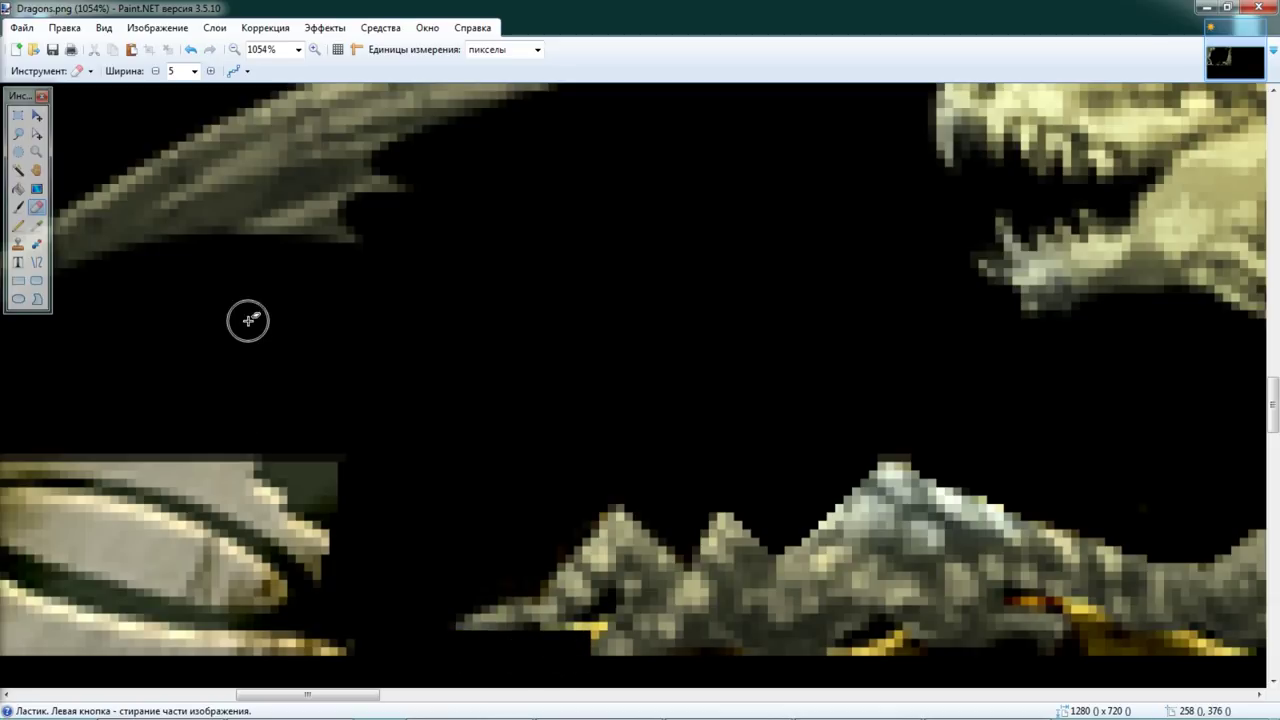
Step: Reduce the Eraser width to 2 and erase the small gold fragments beneath the right dragon's claws
click(155, 71)
click(155, 71)
click(155, 71)
drag(602, 631, 590, 629)
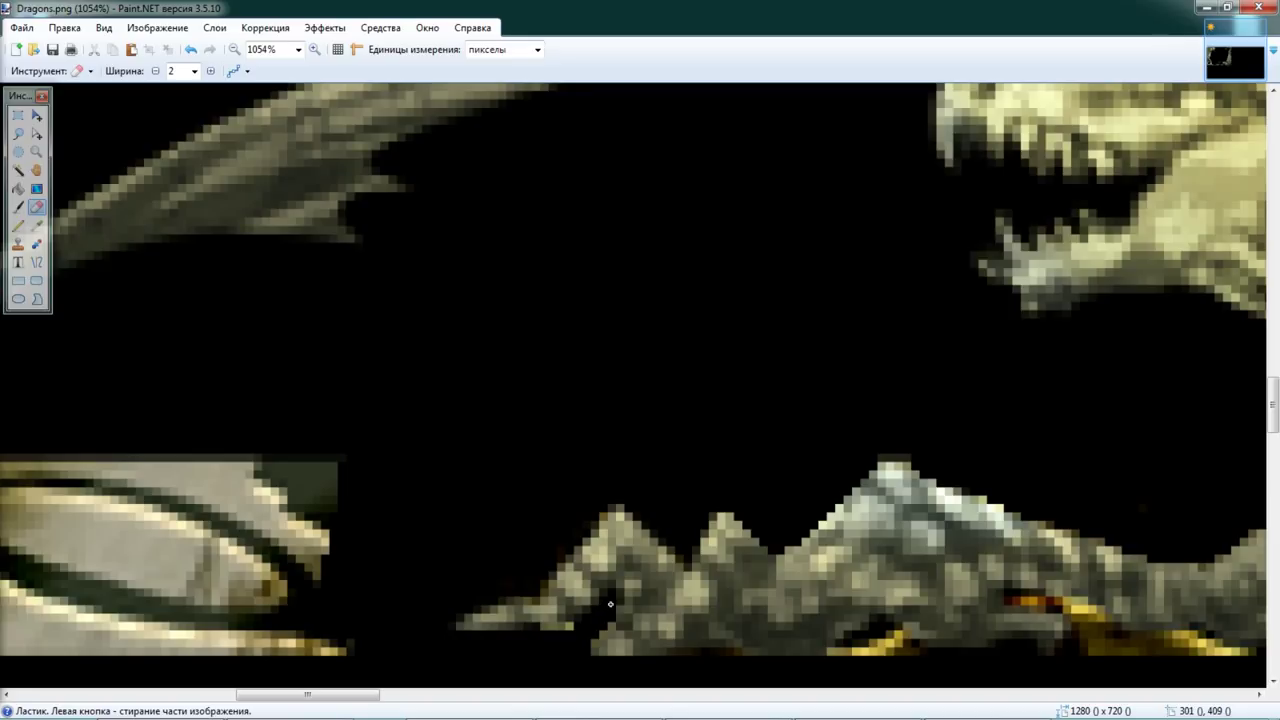
mouse_move(852, 652)
mouse_down()
mouse_move(838, 655)
mouse_move(891, 648)
mouse_up()
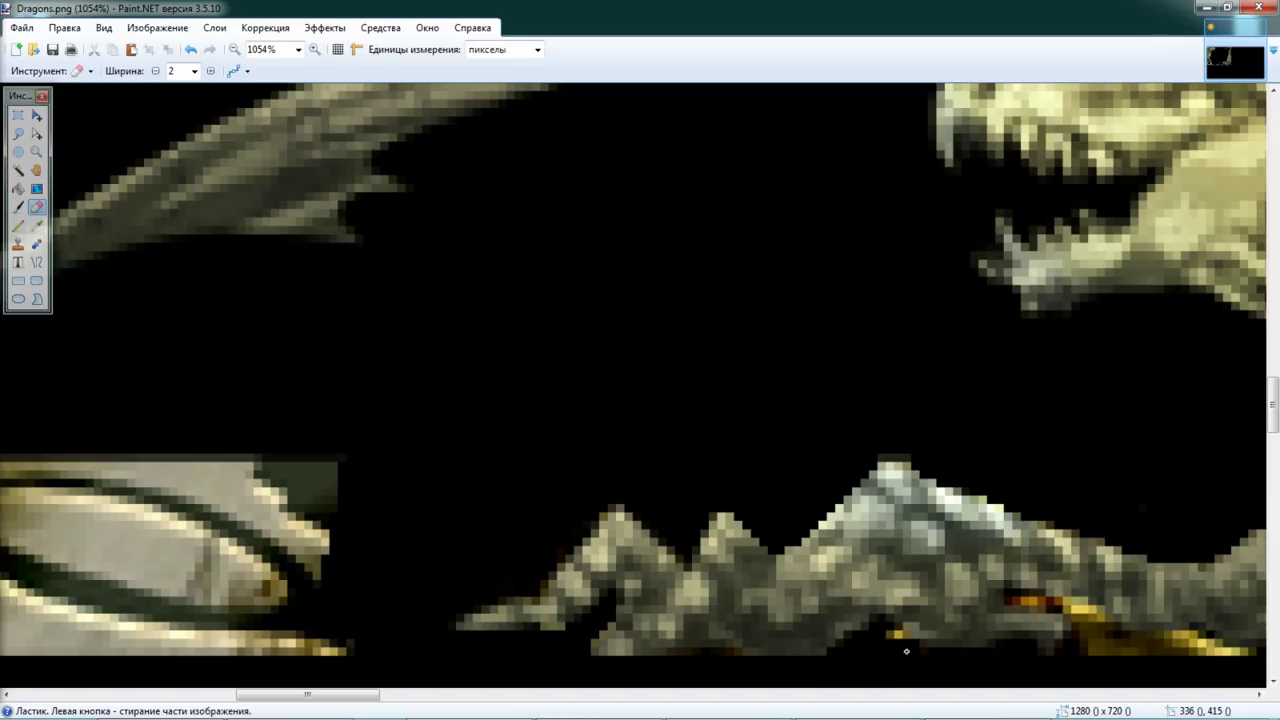
Step: Delete the large remaining border pieces between the left dragon's tail and the right dragon's claws using rectangular selections
click(18, 115)
drag(308, 694, 259, 694)
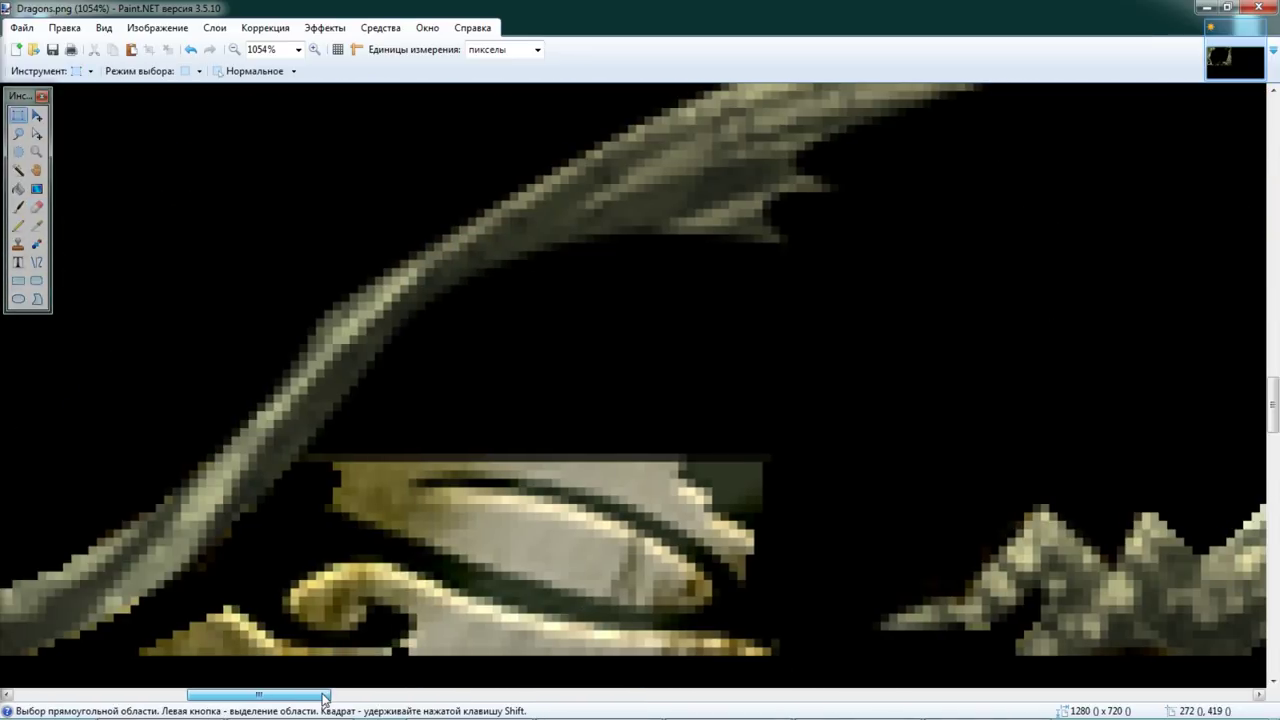
drag(838, 419, 374, 668)
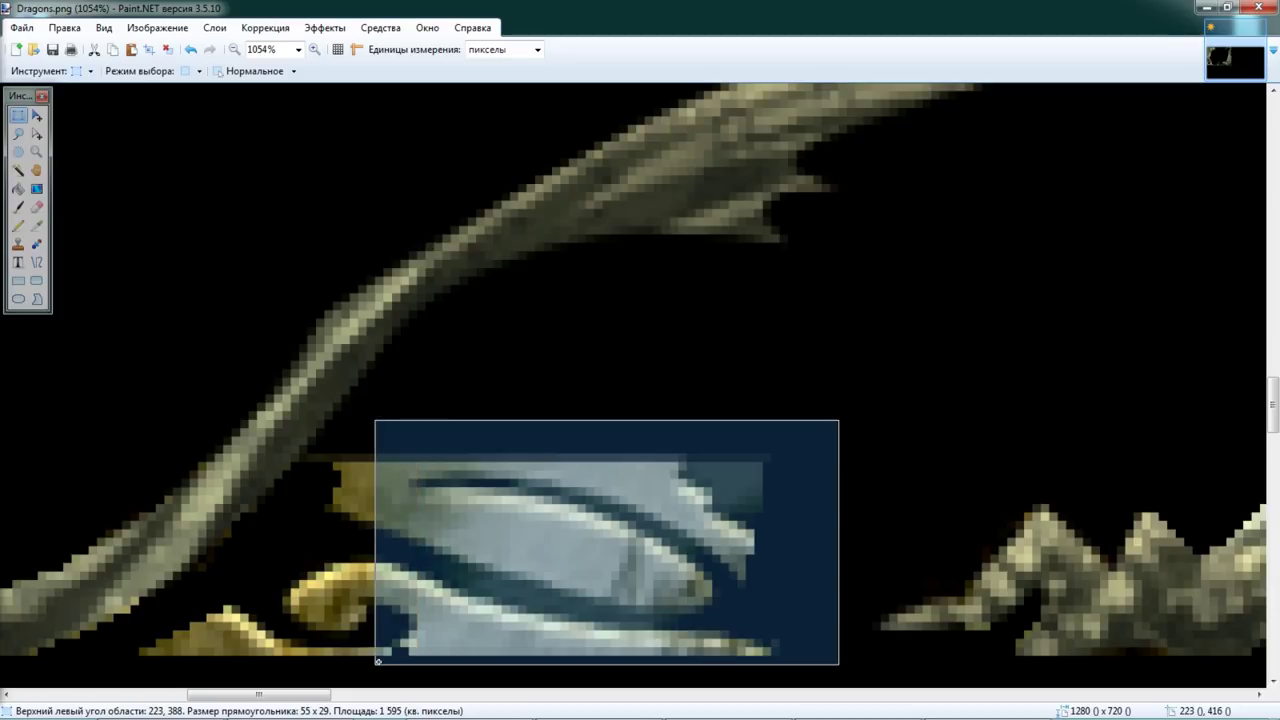
key(Delete)
drag(420, 448, 311, 662)
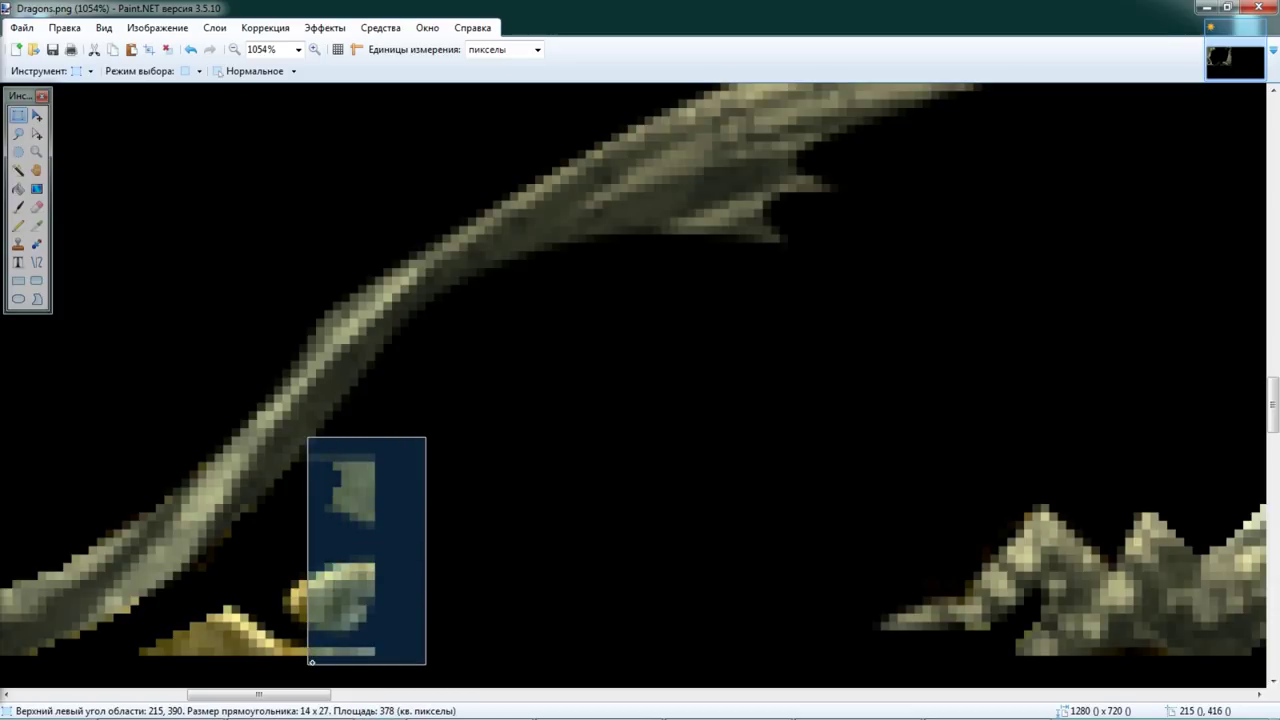
key(Delete)
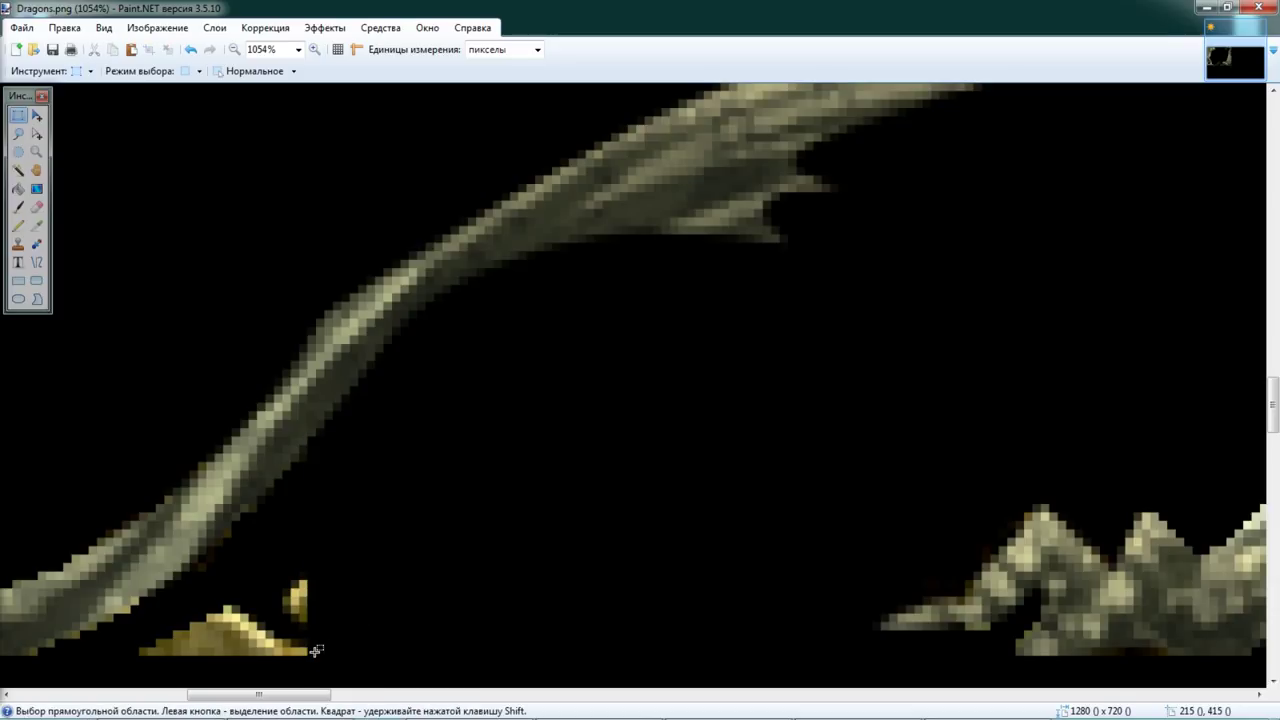
Step: Erase the last gold fragments beside the left dragon's tail with the Eraser at width 2, then 4
click(36, 206)
mouse_move(294, 582)
mouse_down()
mouse_move(288, 610)
mouse_move(306, 622)
mouse_up()
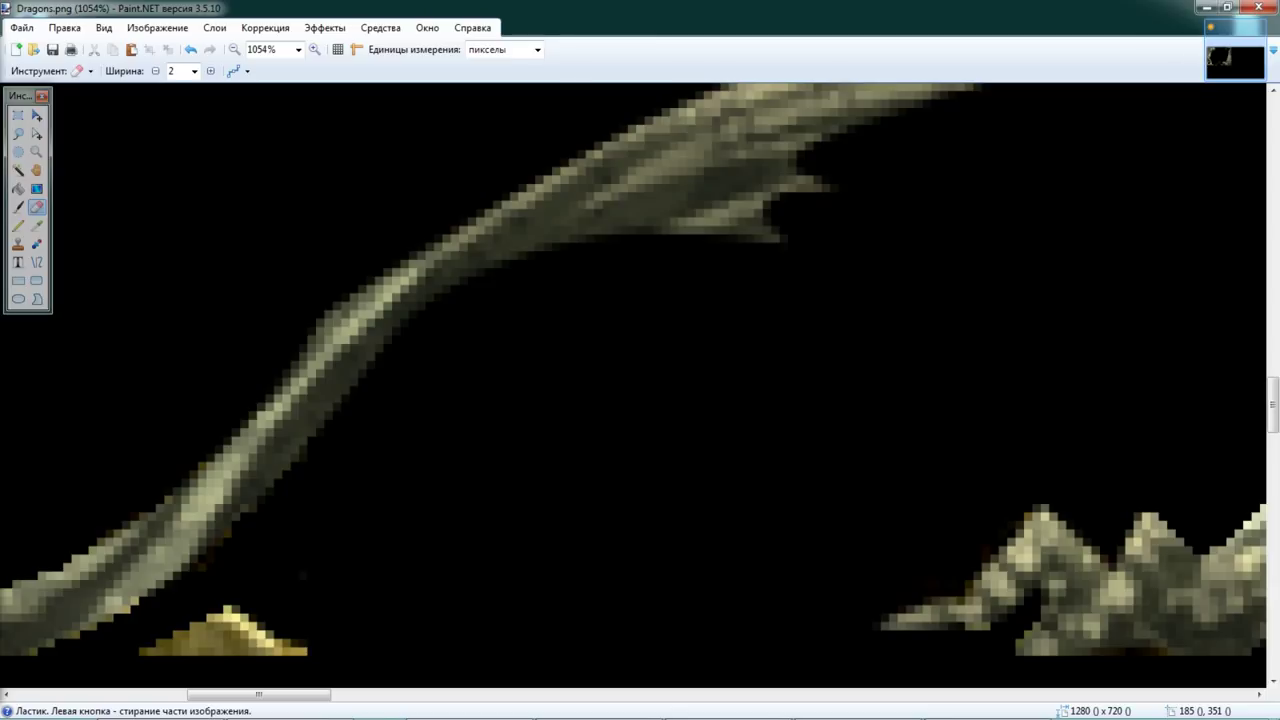
click(210, 71)
click(211, 71)
mouse_move(305, 645)
mouse_down()
mouse_move(236, 624)
mouse_move(169, 654)
mouse_move(222, 624)
mouse_up()
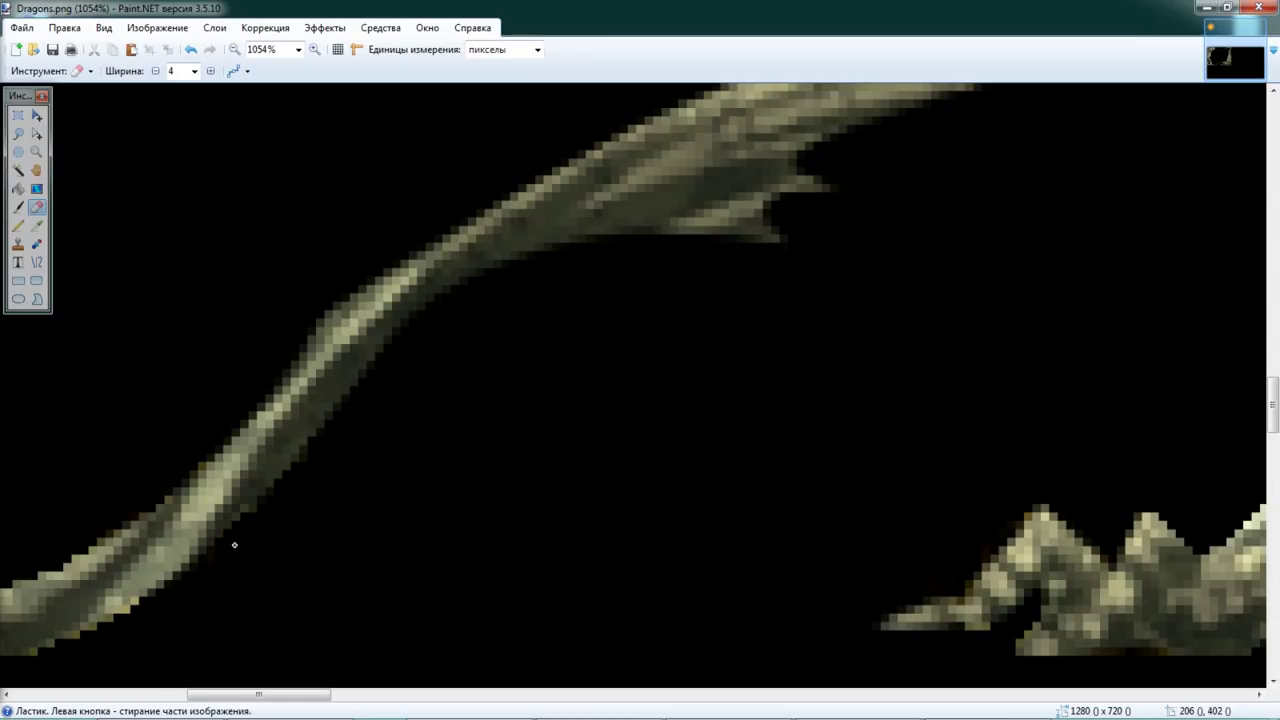
drag(265, 697, 228, 695)
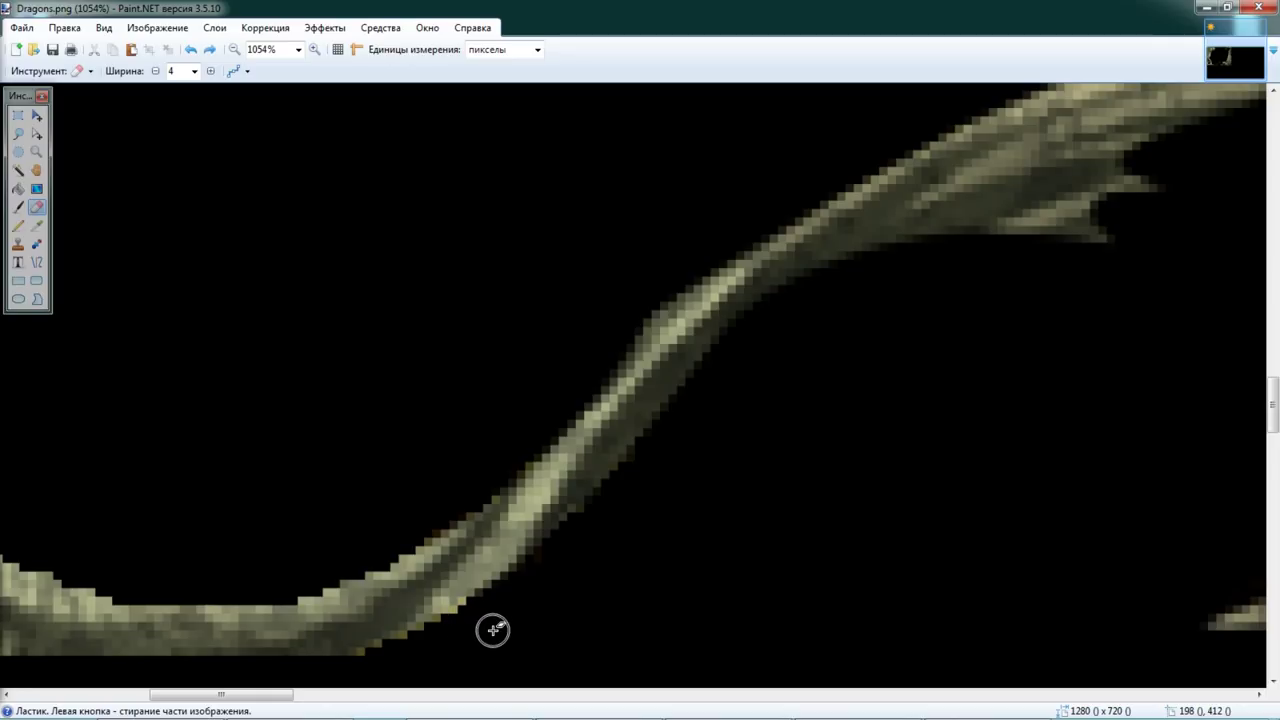
scroll(580, 571, down, 3)
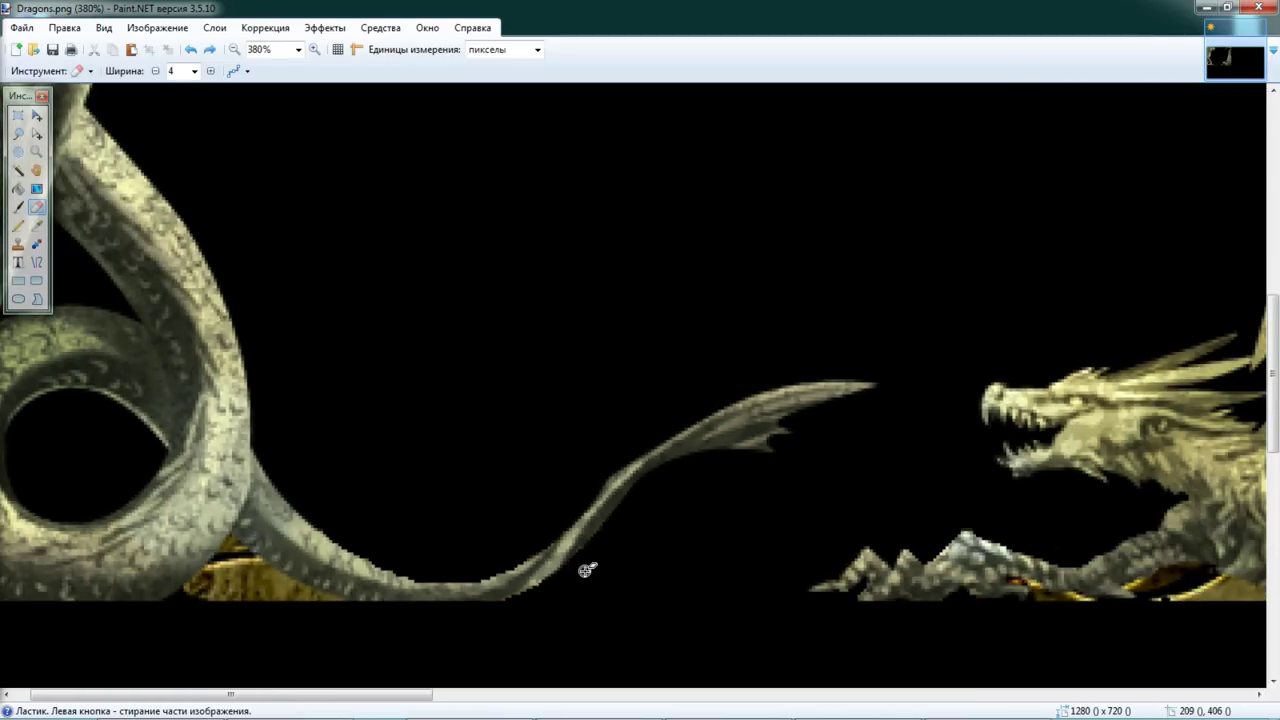
Step: Erase the gold ornament along the underside of the left dragon's tail up to the coil, undoing one misplaced stroke
scroll(587, 570, down, 2)
scroll(587, 570, up, 6)
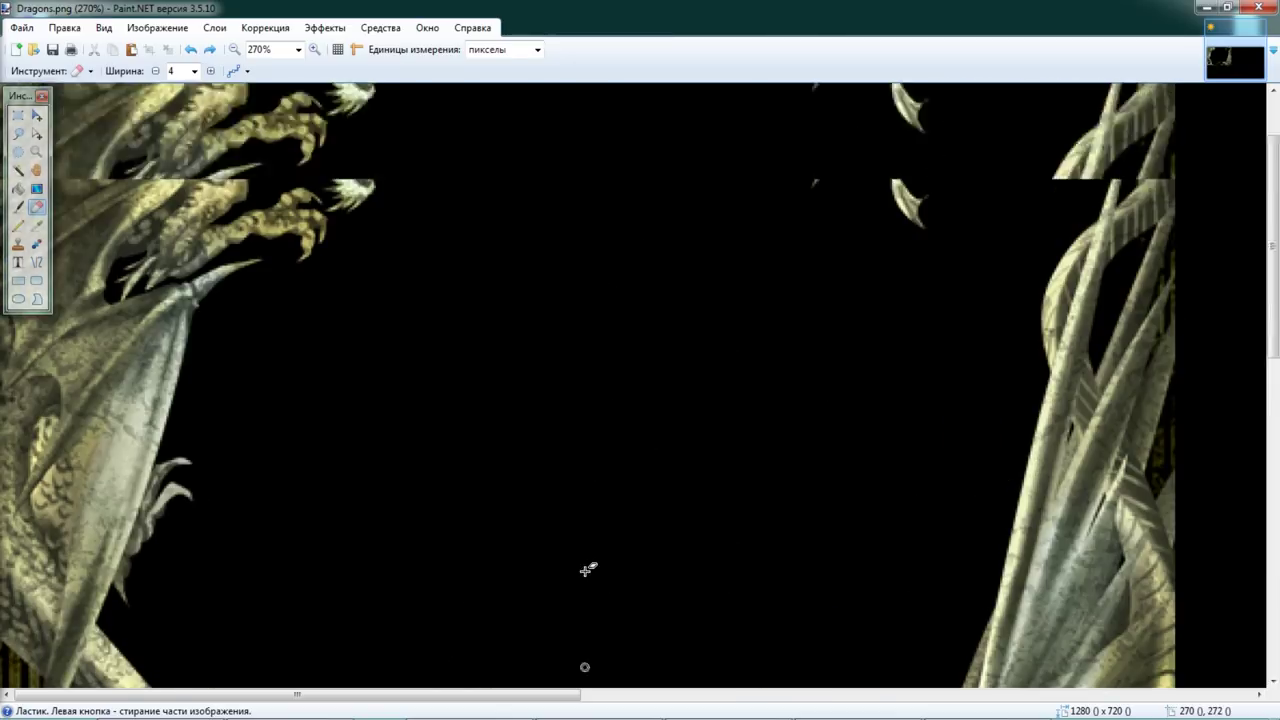
scroll(587, 570, down, 4)
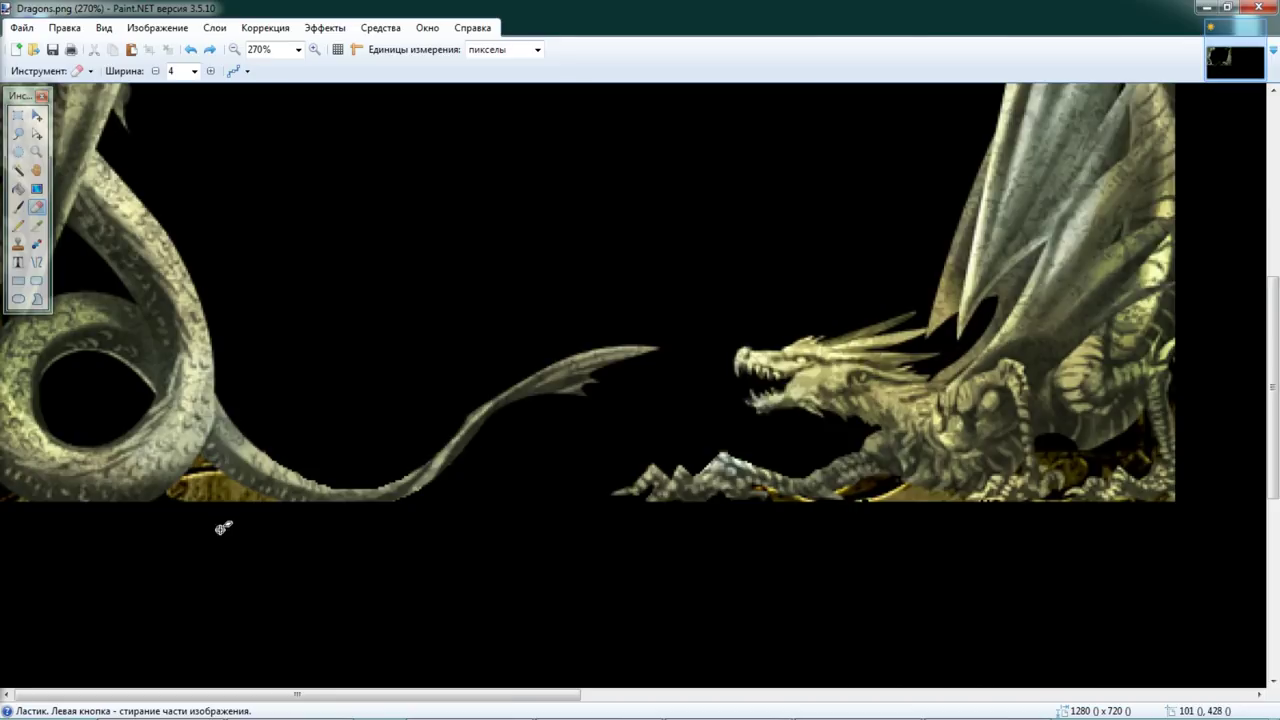
scroll(221, 525, up, 3)
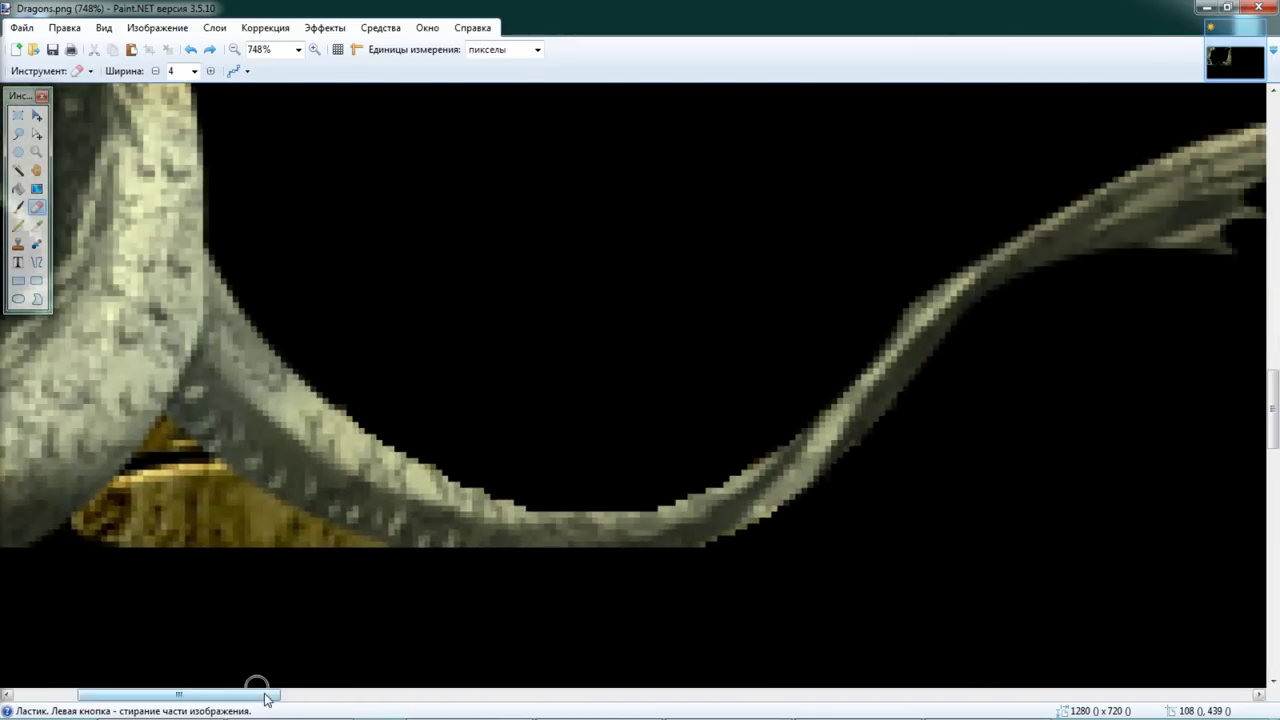
scroll(257, 689, left, 3)
scroll(580, 560, up, 2)
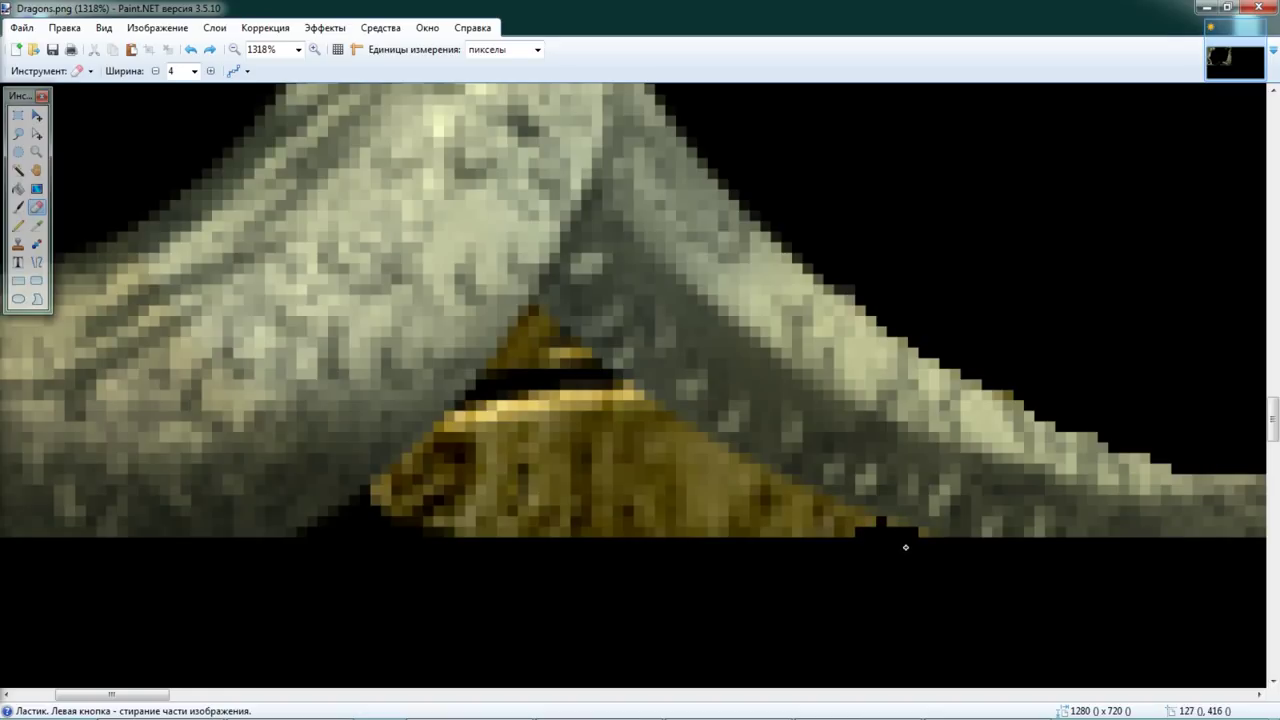
mouse_move(870, 538)
mouse_down()
mouse_move(776, 497)
mouse_move(851, 523)
mouse_move(776, 507)
mouse_move(671, 446)
mouse_move(594, 380)
mouse_up()
key(ctrl+z)
drag(666, 446, 536, 337)
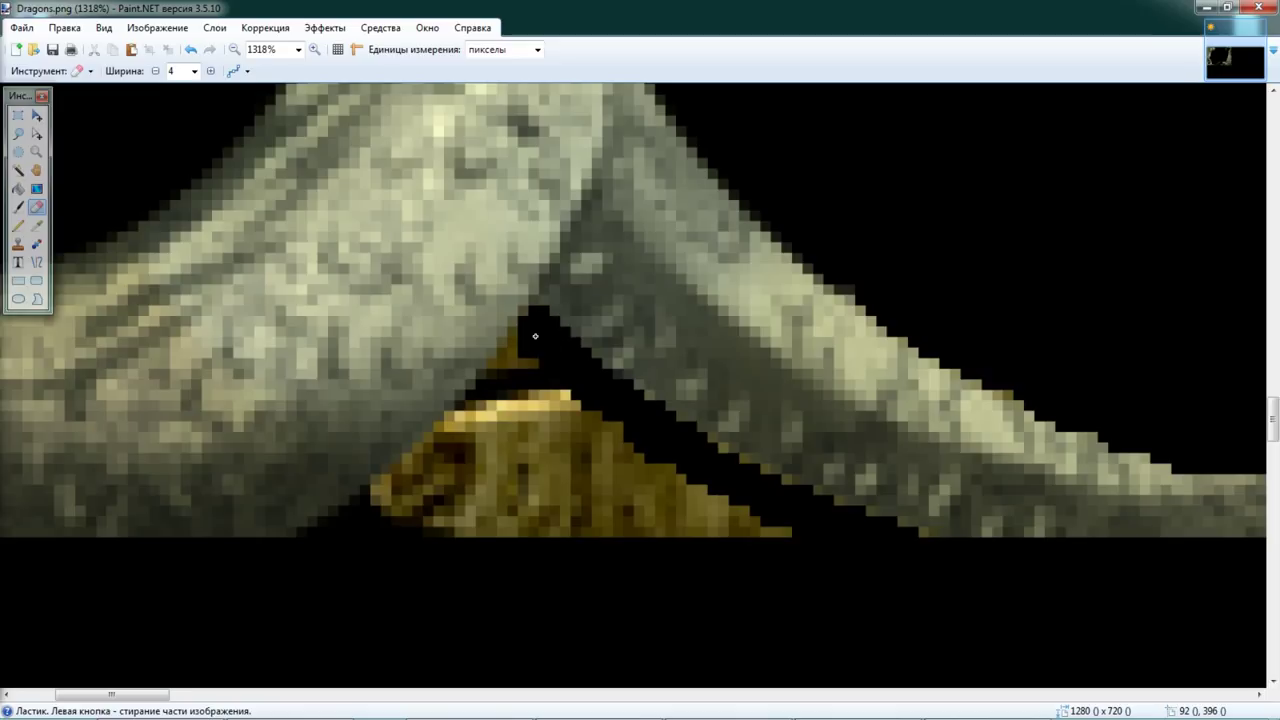
Step: Erase the remaining gold ornament in the gap between the left dragon's coil and tail, undoing and redoing one stroke
mouse_move(525, 345)
mouse_down()
mouse_move(500, 357)
mouse_move(509, 366)
mouse_up()
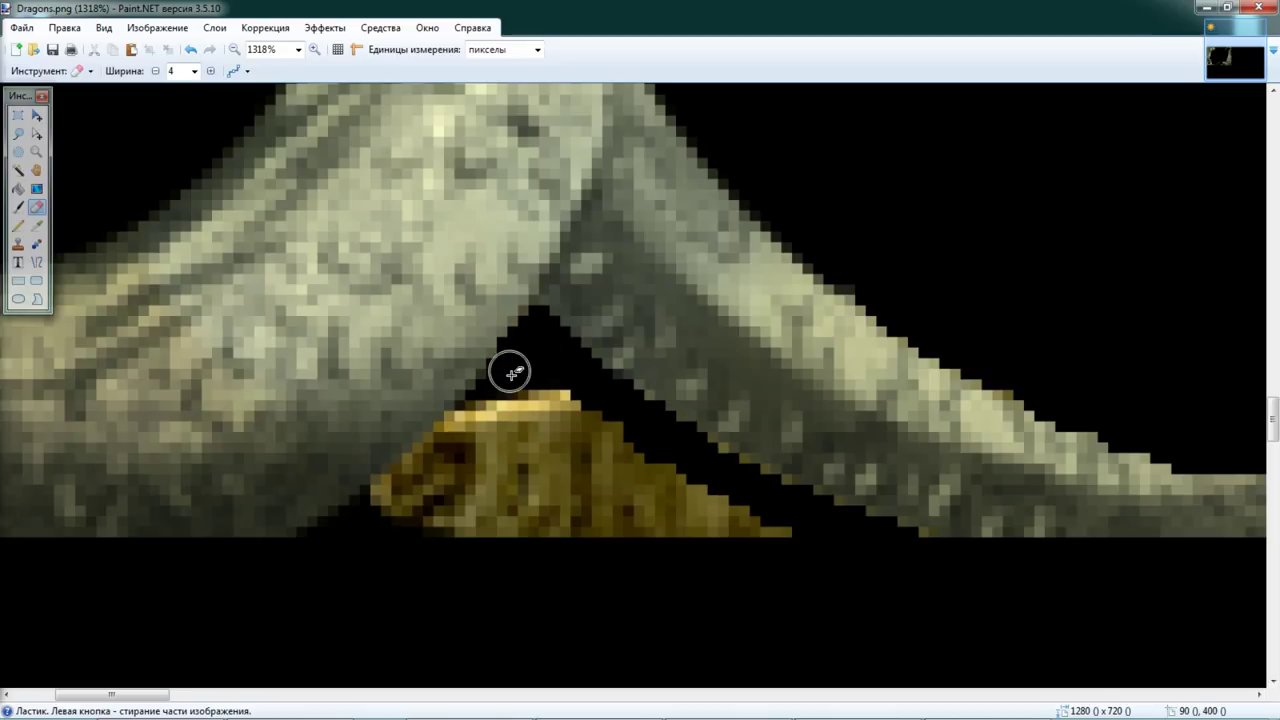
key(ctrl+z)
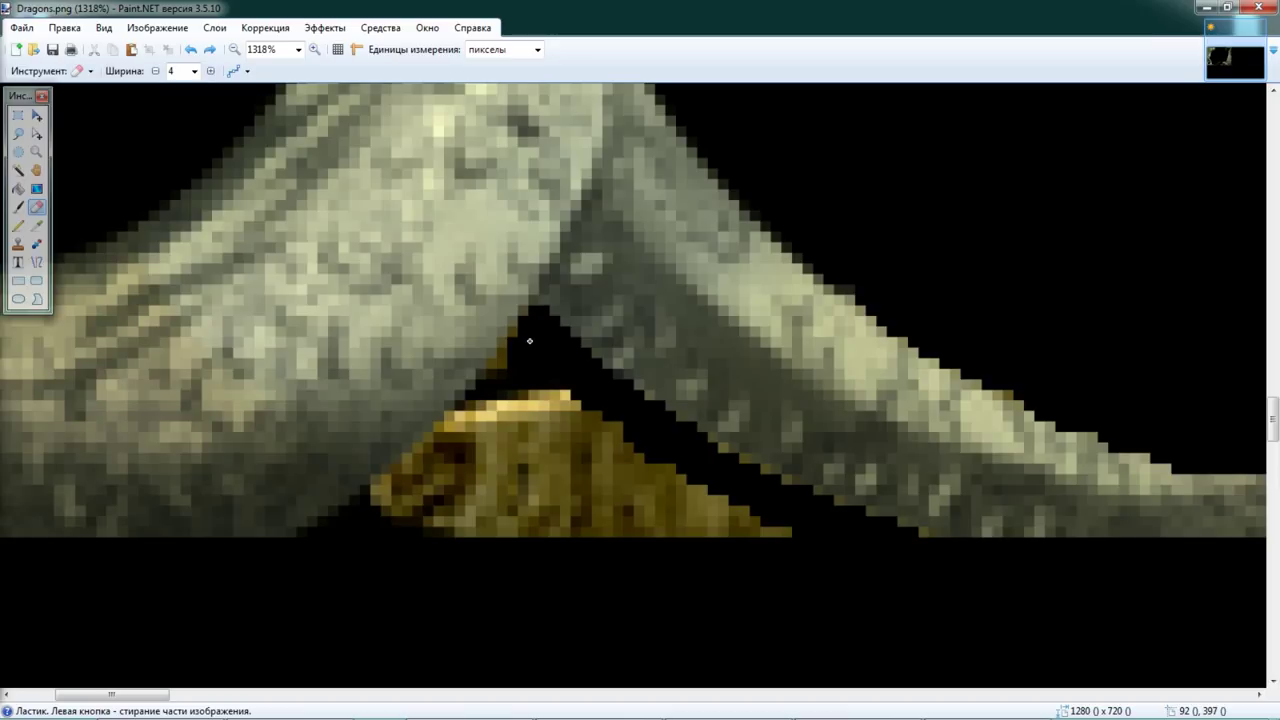
drag(529, 337, 518, 360)
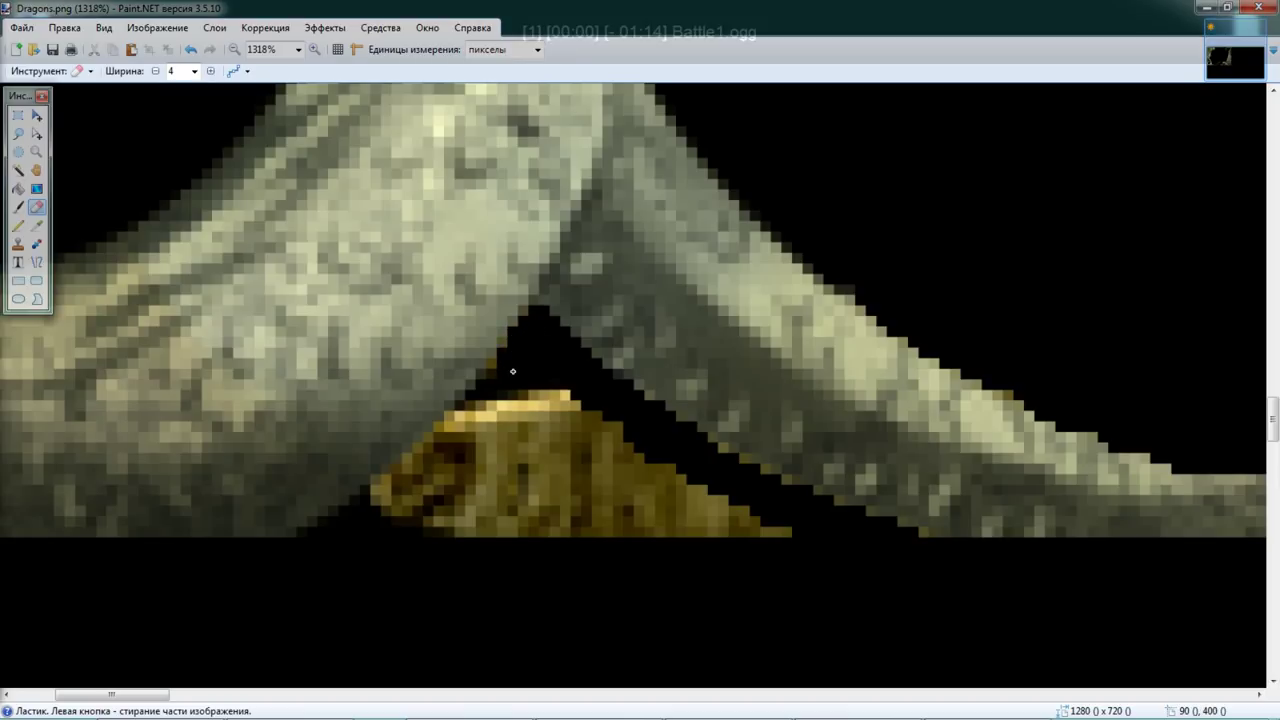
mouse_move(563, 404)
mouse_down()
mouse_move(783, 546)
mouse_move(738, 520)
mouse_move(680, 516)
mouse_move(690, 545)
mouse_move(539, 411)
mouse_move(617, 509)
mouse_move(602, 529)
mouse_move(536, 463)
mouse_move(529, 398)
mouse_move(581, 496)
mouse_move(522, 522)
mouse_move(369, 533)
mouse_move(372, 511)
mouse_move(461, 427)
mouse_move(511, 409)
mouse_move(489, 478)
mouse_move(419, 516)
mouse_move(510, 451)
mouse_move(475, 464)
mouse_move(509, 514)
mouse_up()
scroll(673, 524, down, 5)
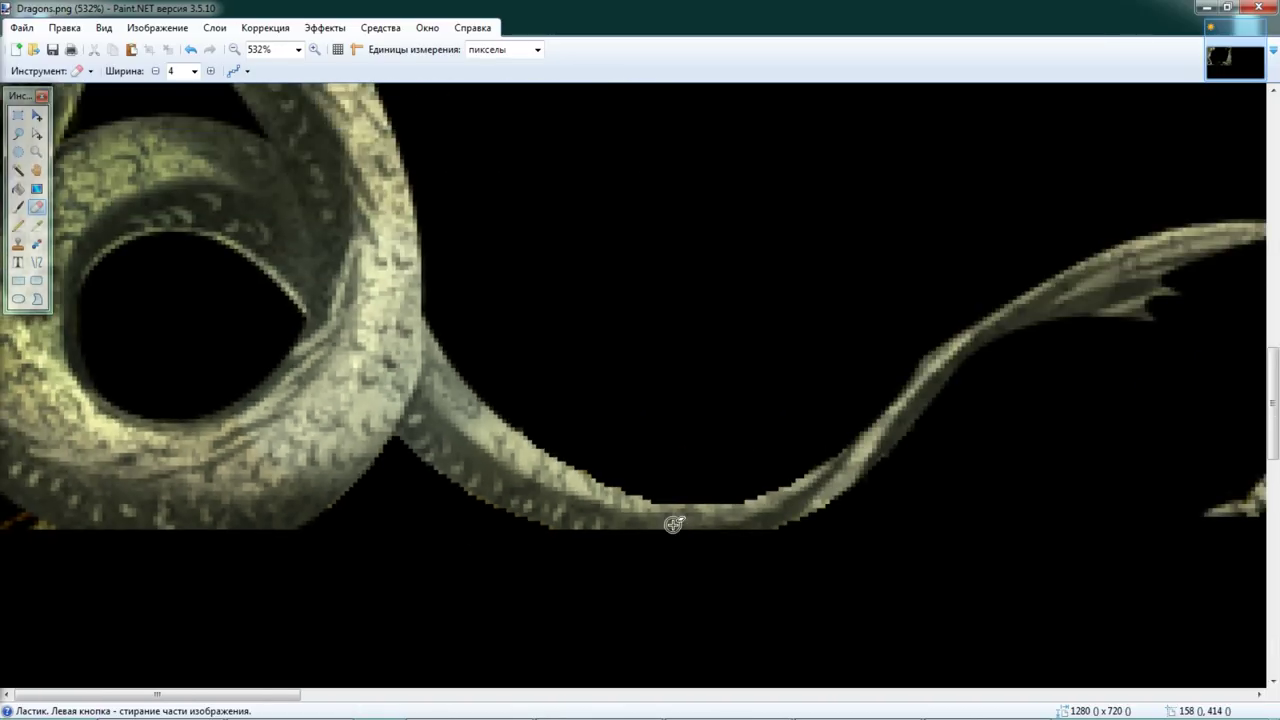
Step: Erase the last gold fragments beneath the outer edge of the left dragon's coil
scroll(237, 622, up, 3)
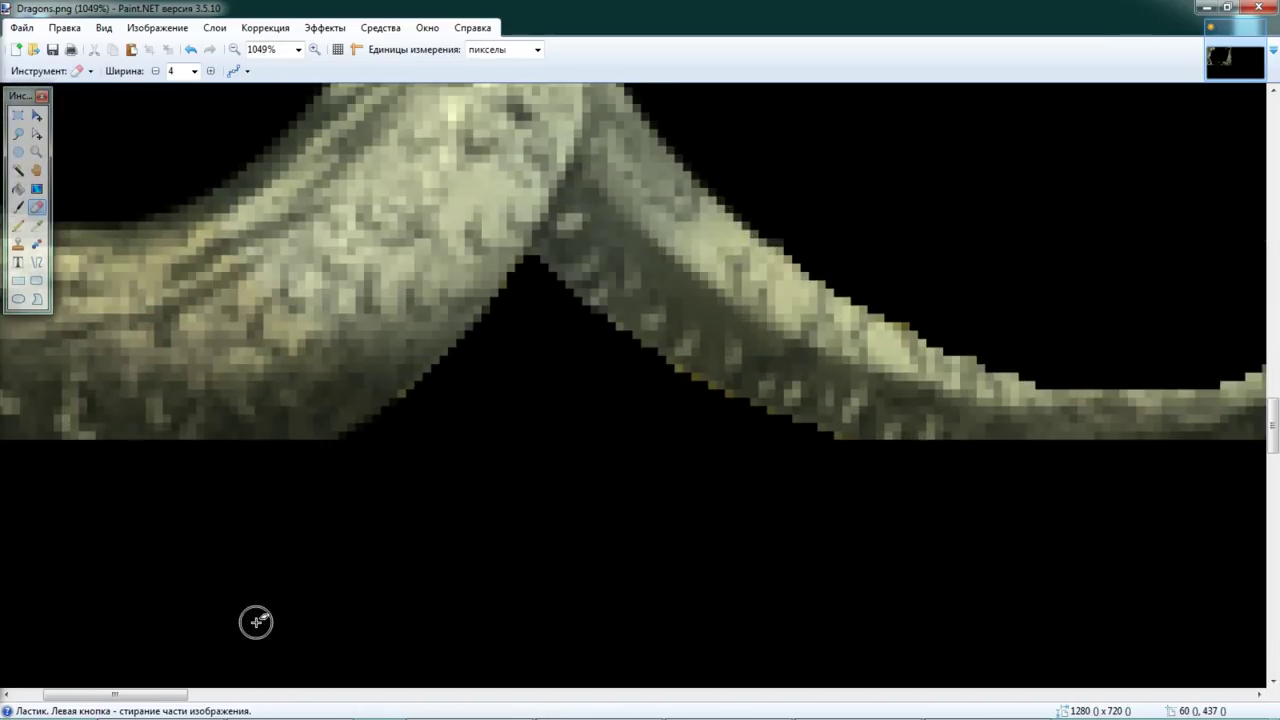
drag(143, 690, 57, 586)
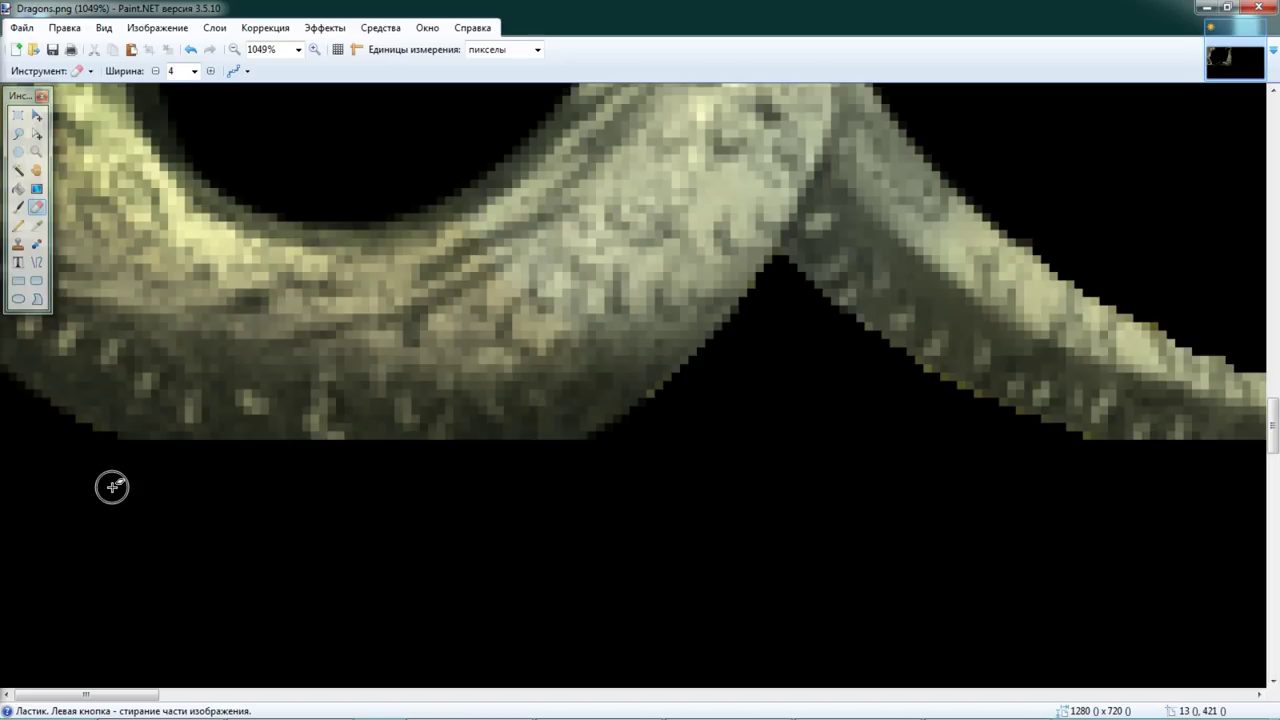
Step: Erase the gold ornament below the right dragon's outstretched forearm, just behind its front claws
scroll(717, 508, down, 5)
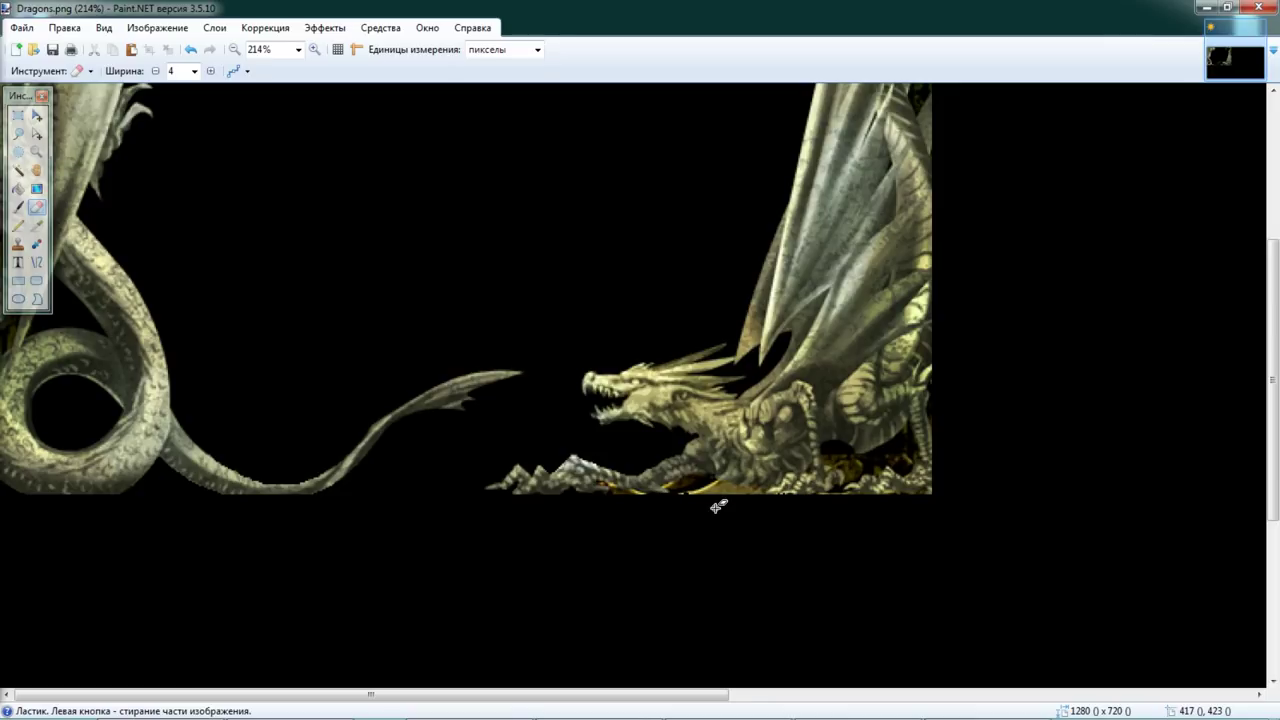
scroll(926, 458, up, 4)
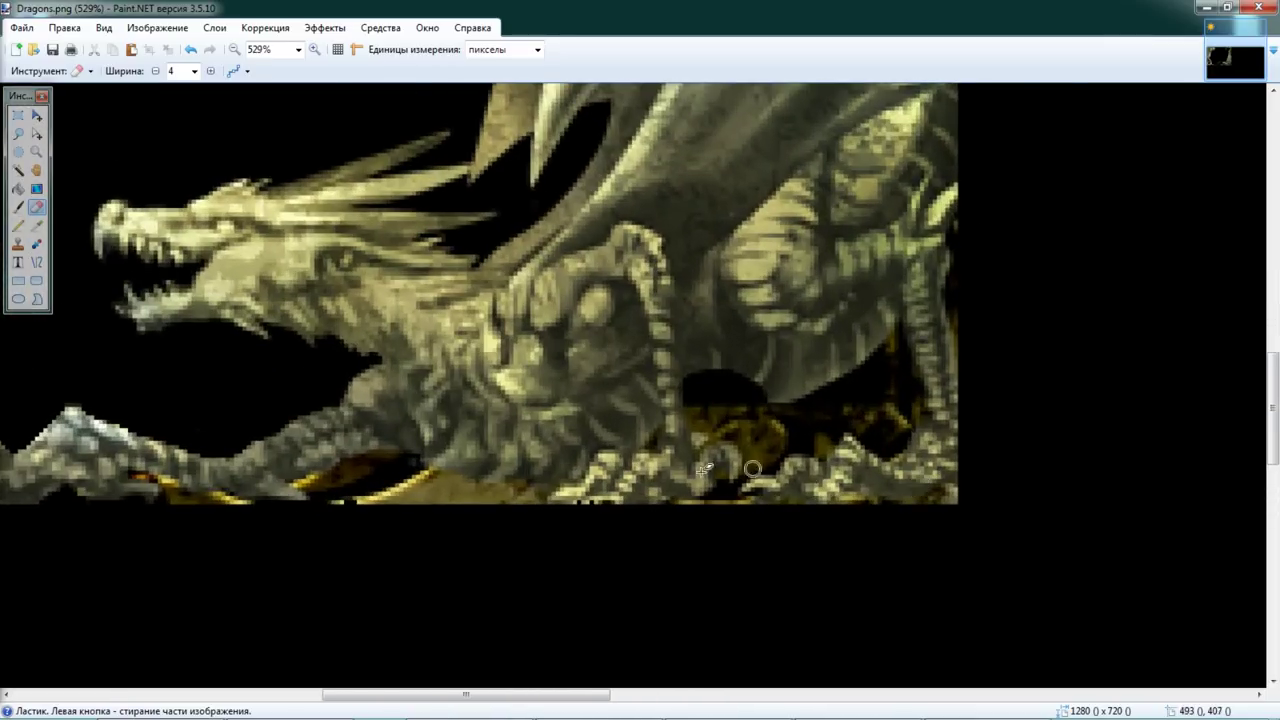
scroll(520, 486, up, 3)
scroll(520, 486, down, 3)
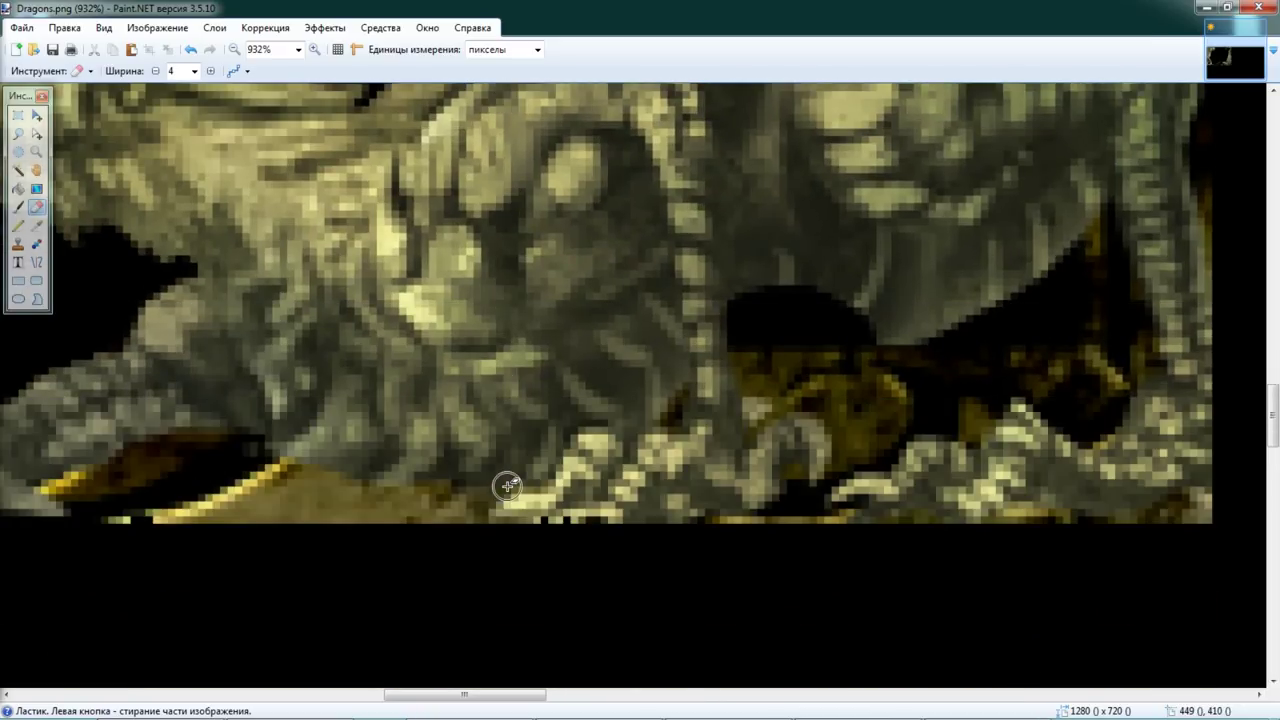
scroll(510, 486, left, 6)
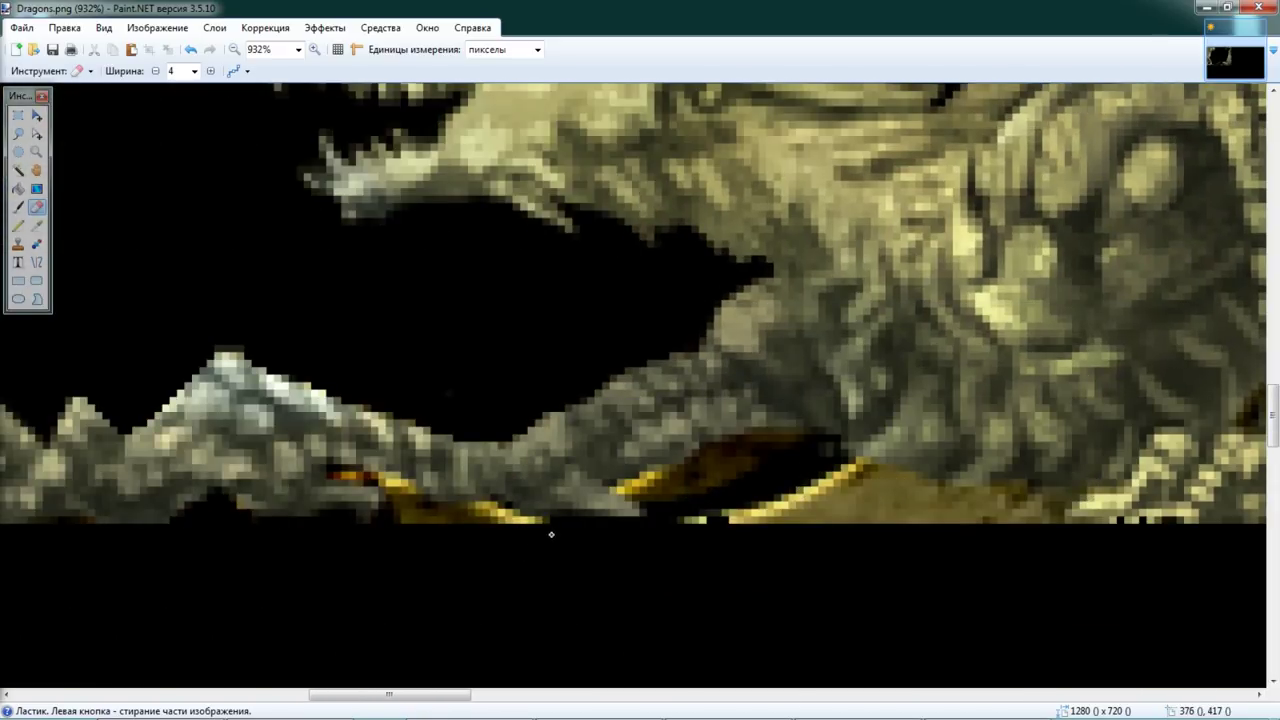
drag(525, 526, 496, 515)
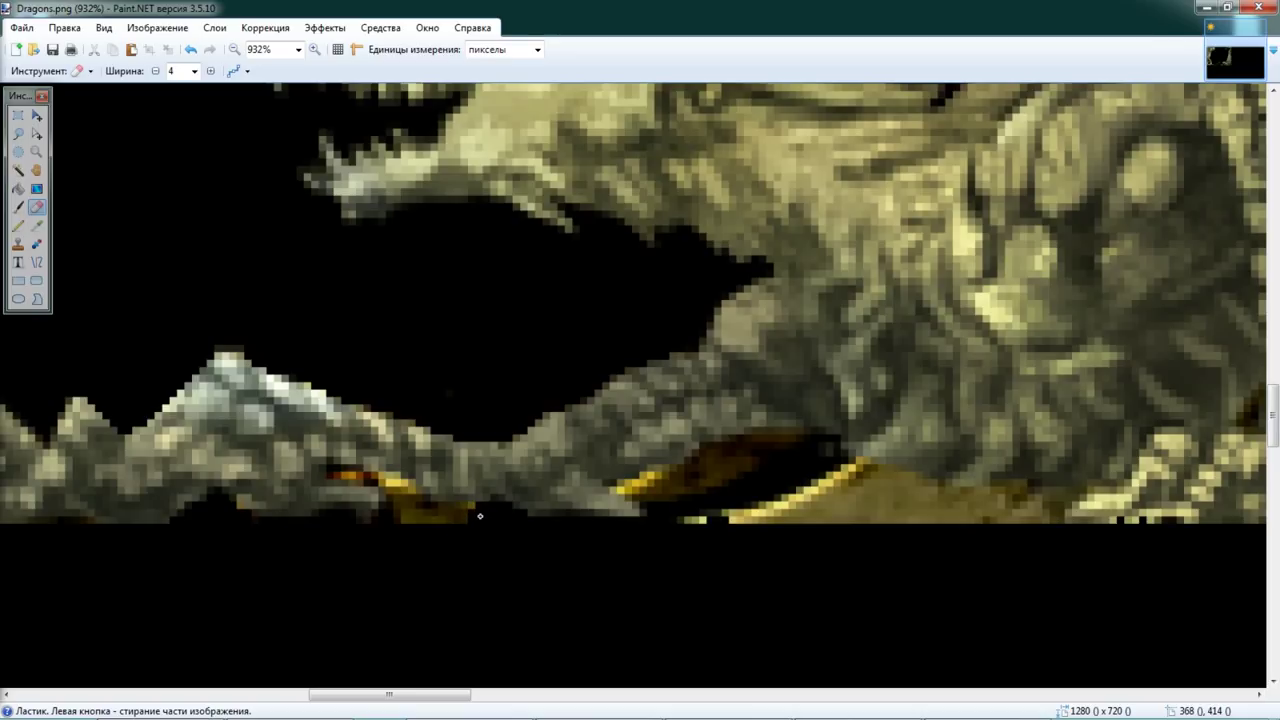
drag(438, 523, 406, 509)
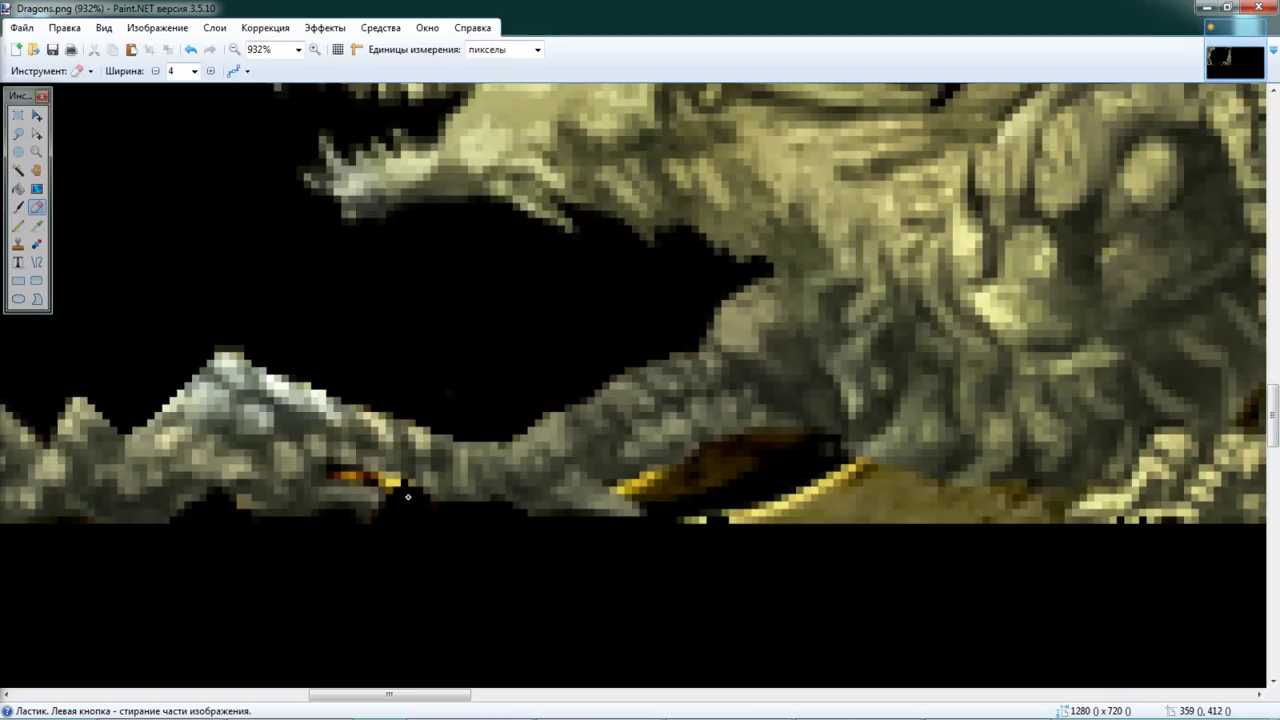
Step: Reduce the Eraser width to 2 and erase the thin gold and orange strip between the right dragon's front claws
ctrl+scroll(396, 492, up, 5)
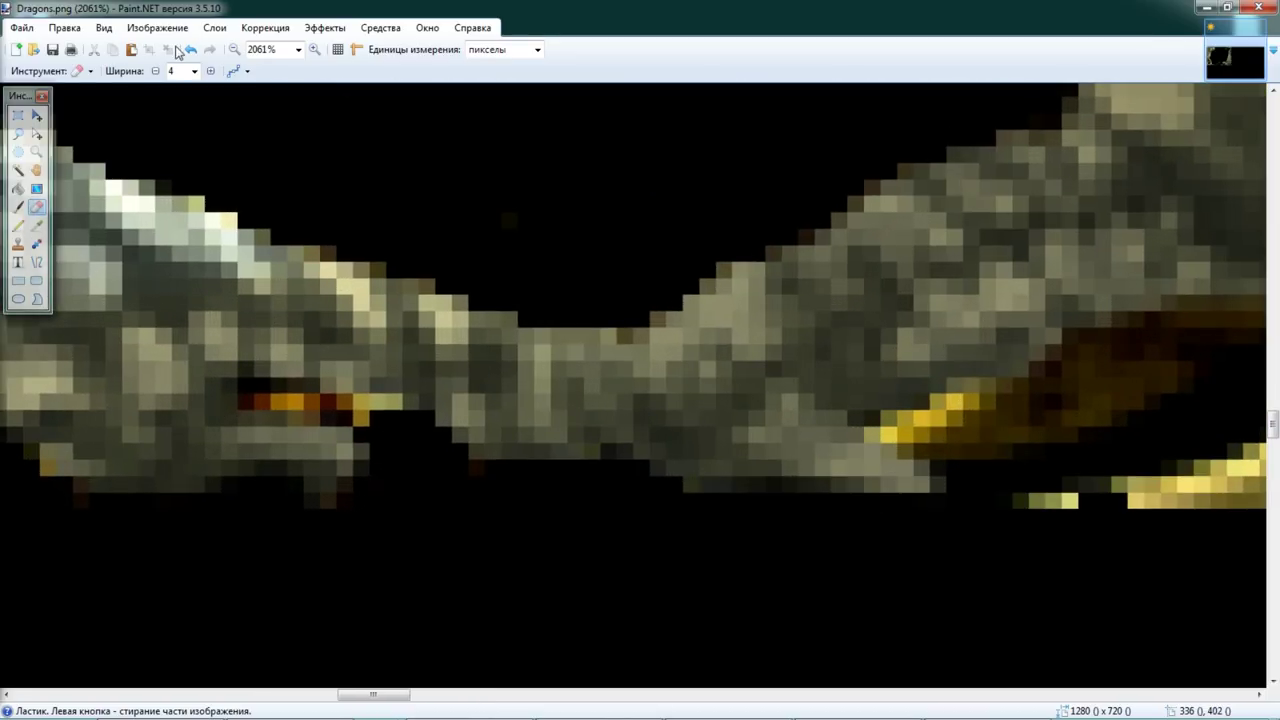
double_click(155, 72)
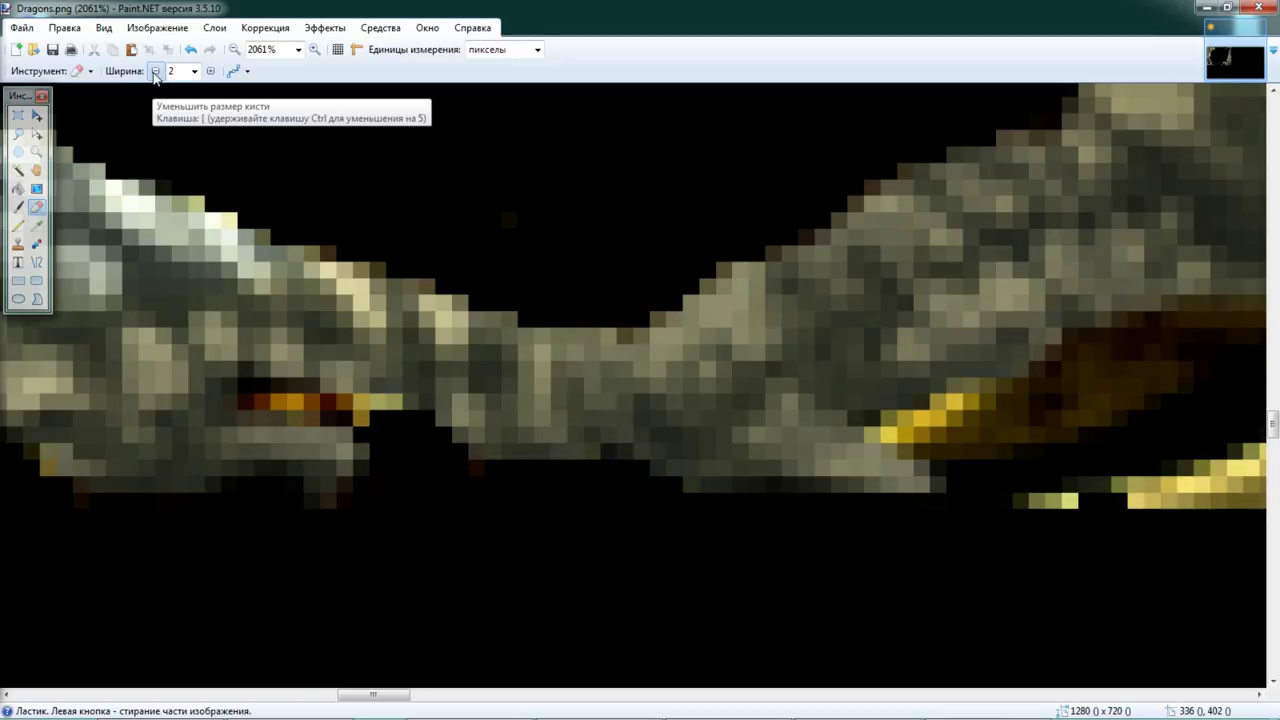
mouse_move(370, 415)
mouse_down()
mouse_move(257, 399)
mouse_move(245, 410)
mouse_up()
click(300, 412)
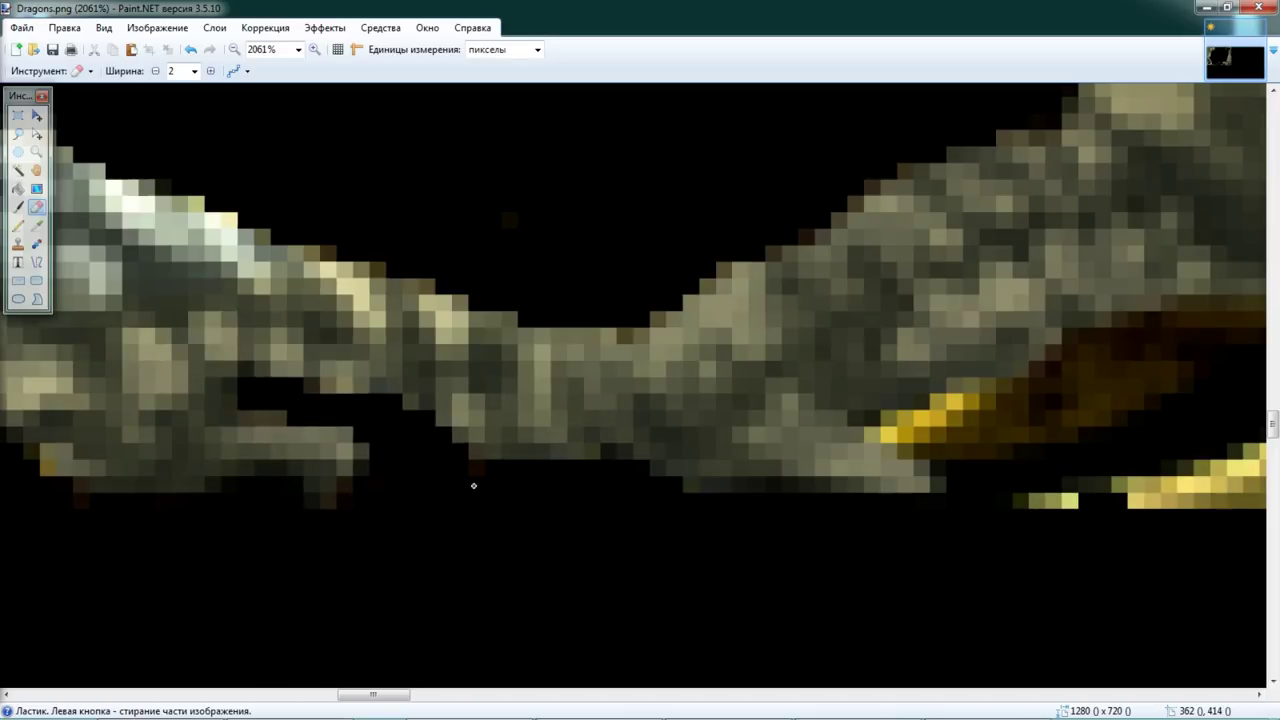
Step: Erase the gold and brown ornament in the gap directly beneath the right dragon's forearm
scroll(580, 500, right, 5)
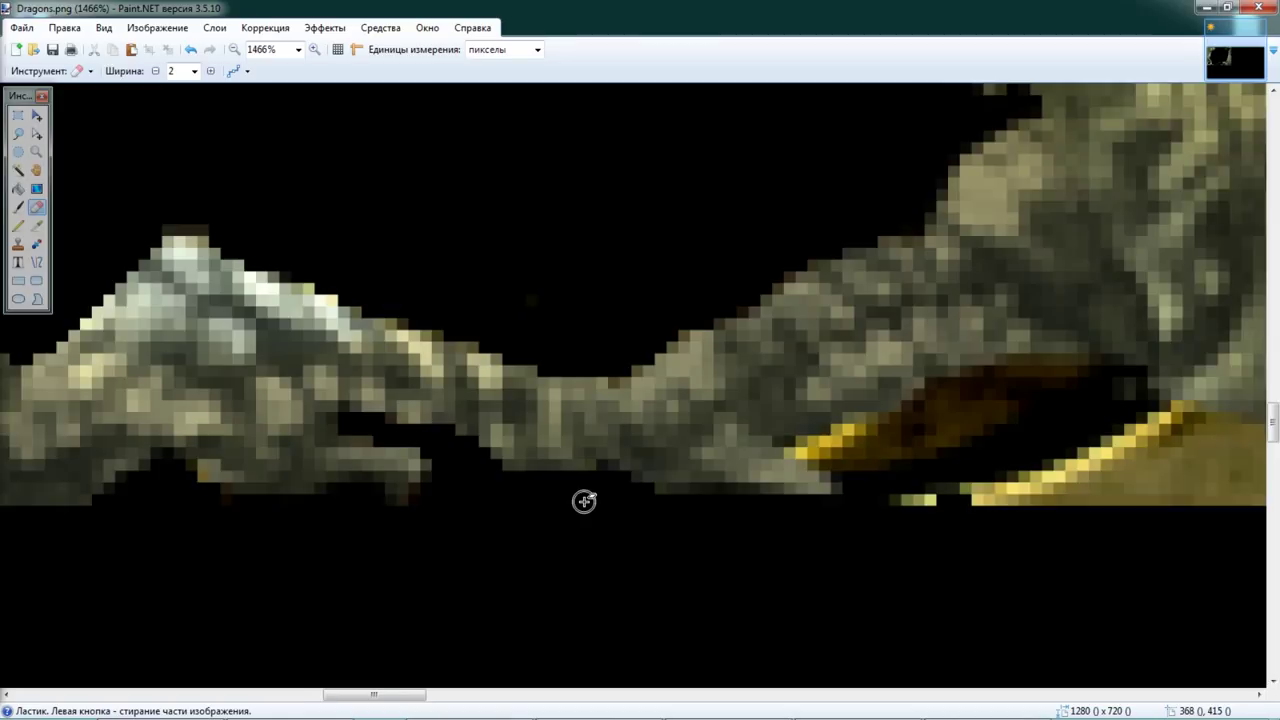
scroll(584, 500, down, 1)
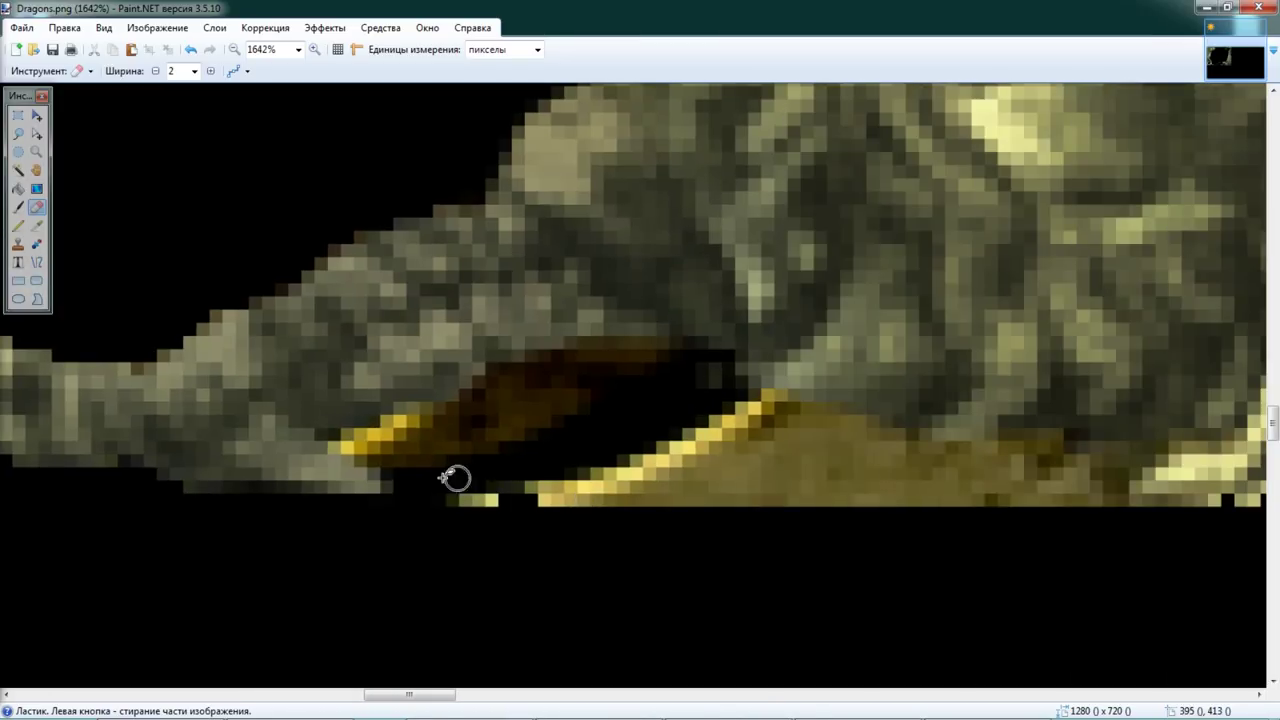
click(359, 455)
mouse_move(359, 455)
mouse_down()
mouse_move(344, 444)
mouse_move(500, 392)
mouse_up()
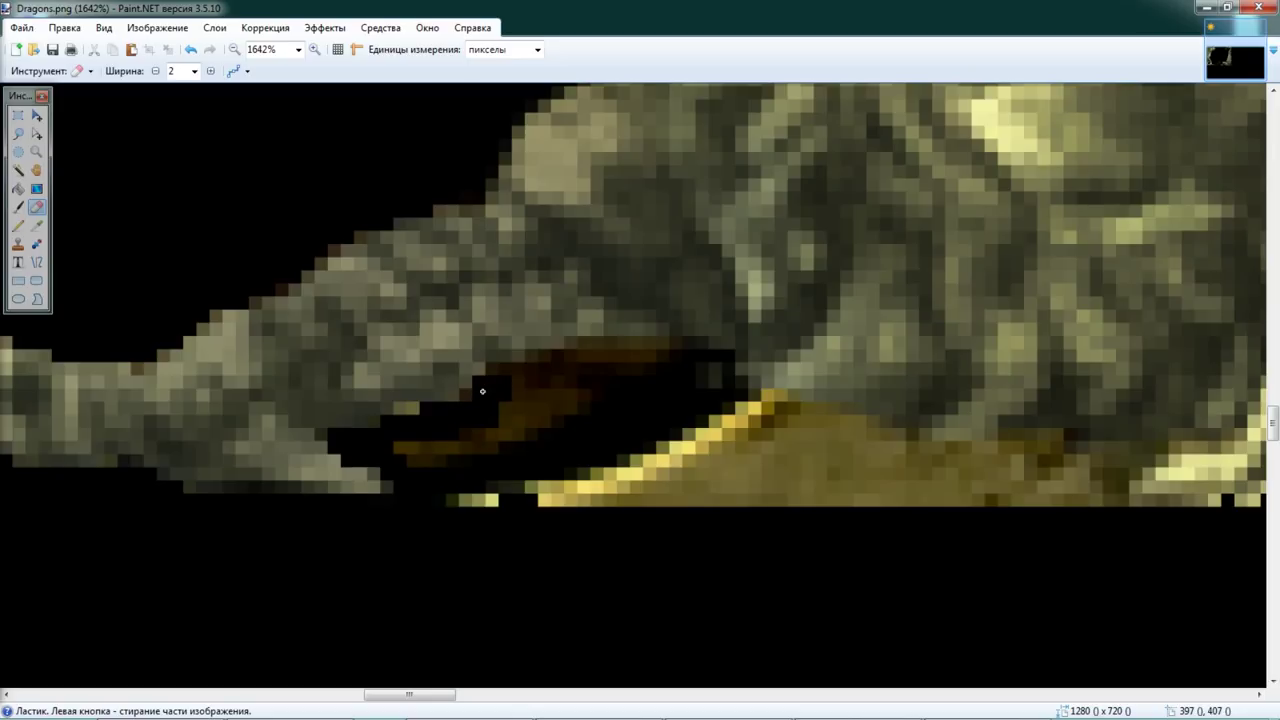
mouse_move(548, 365)
mouse_down()
mouse_move(492, 378)
mouse_move(521, 381)
mouse_move(589, 347)
mouse_move(681, 355)
mouse_move(719, 382)
mouse_move(673, 397)
mouse_move(666, 368)
mouse_move(519, 410)
mouse_move(516, 433)
mouse_move(535, 414)
mouse_move(523, 400)
mouse_move(643, 375)
mouse_move(601, 379)
mouse_move(579, 401)
mouse_move(500, 422)
mouse_move(467, 453)
mouse_move(414, 449)
mouse_up()
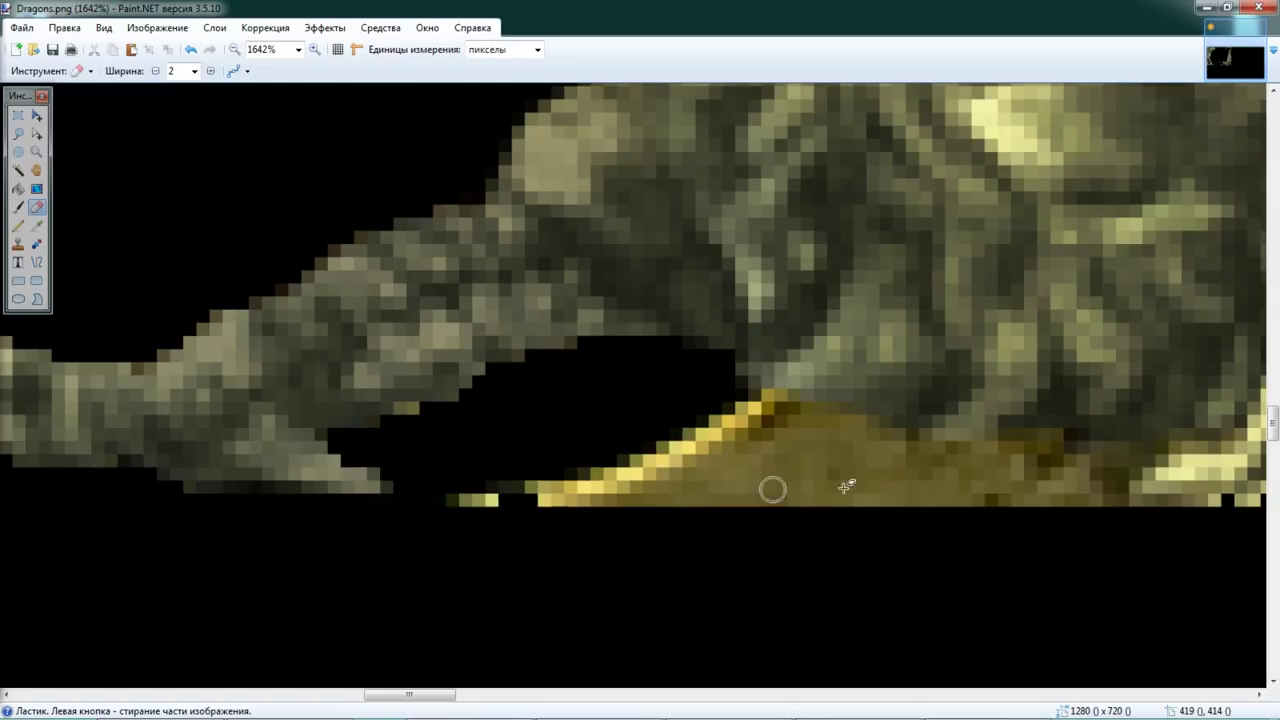
Step: Erase a strip along the underside of the right dragon's chest and delete the gold beneath it with a rectangular selection
scroll(886, 486, right, 2)
mouse_move(852, 488)
mouse_down()
mouse_move(803, 506)
mouse_move(820, 503)
mouse_move(794, 463)
mouse_move(630, 454)
mouse_move(466, 403)
mouse_up()
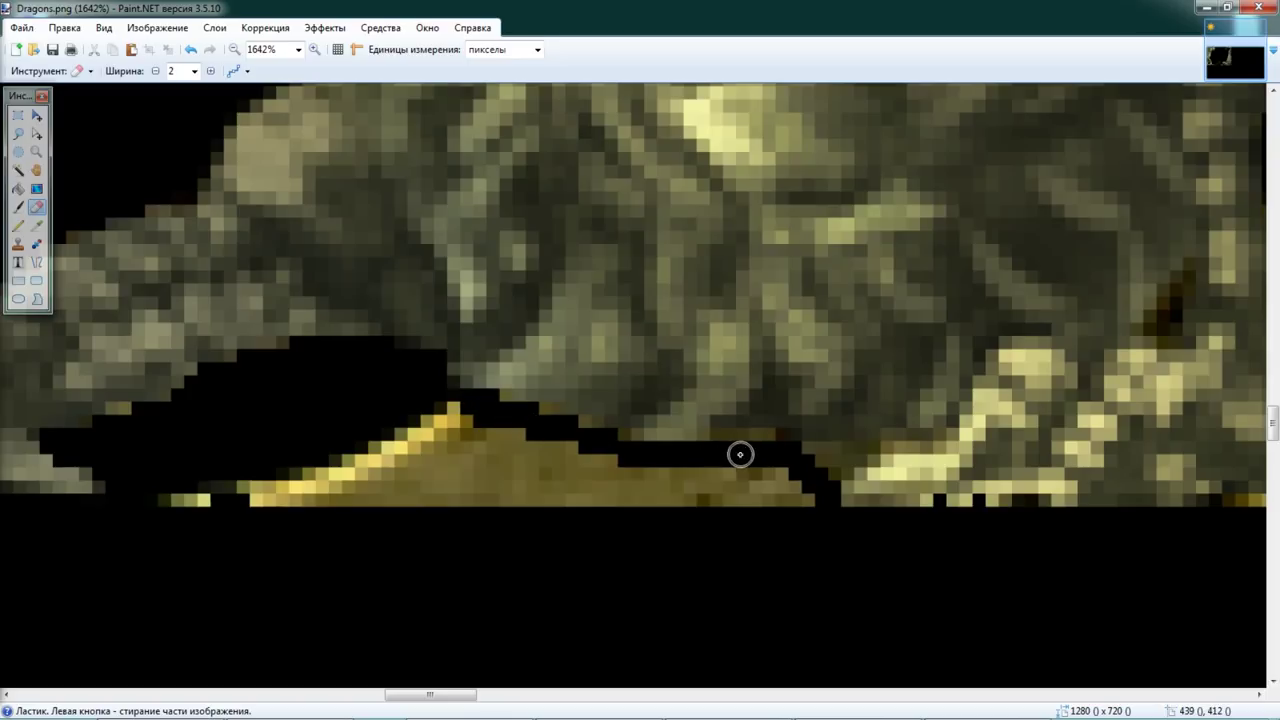
mouse_move(829, 486)
mouse_down()
mouse_move(826, 498)
mouse_move(868, 451)
mouse_move(815, 448)
mouse_move(791, 471)
mouse_move(766, 463)
mouse_move(778, 497)
mouse_move(150, 532)
mouse_up()
click(18, 115)
key(Delete)
key(ctrl+d)
Step: Delete the leftover gold pieces beneath the right dragon's chest with two further rectangular selections
drag(363, 419, 571, 471)
key(Delete)
key(ctrl+d)
drag(486, 401, 386, 430)
key(Delete)
key(ctrl+d)
scroll(544, 474, down, 4)
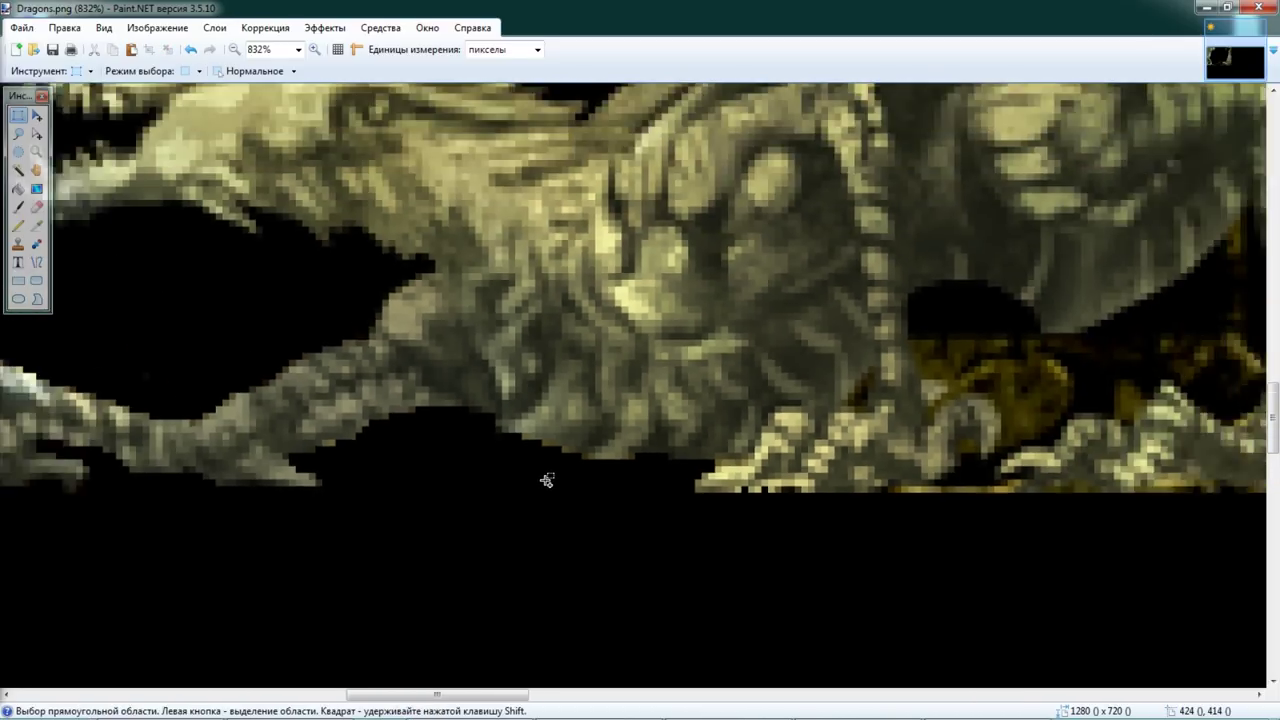
Step: Enlarge the dragon layer with Rotate / Zoom to 1.62x, panning it by 0.952 in X and 0.707 in Y
scroll(590, 489, down, 6)
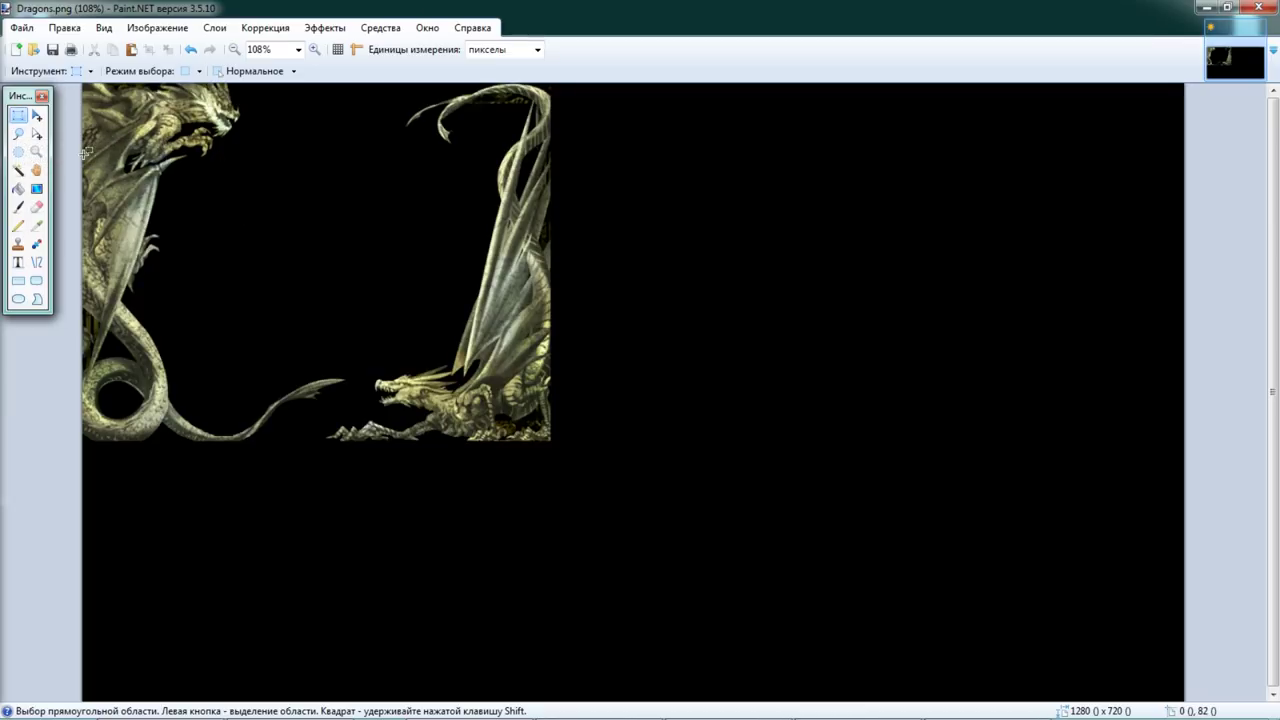
click(181, 28)
mouse_move(206, 30)
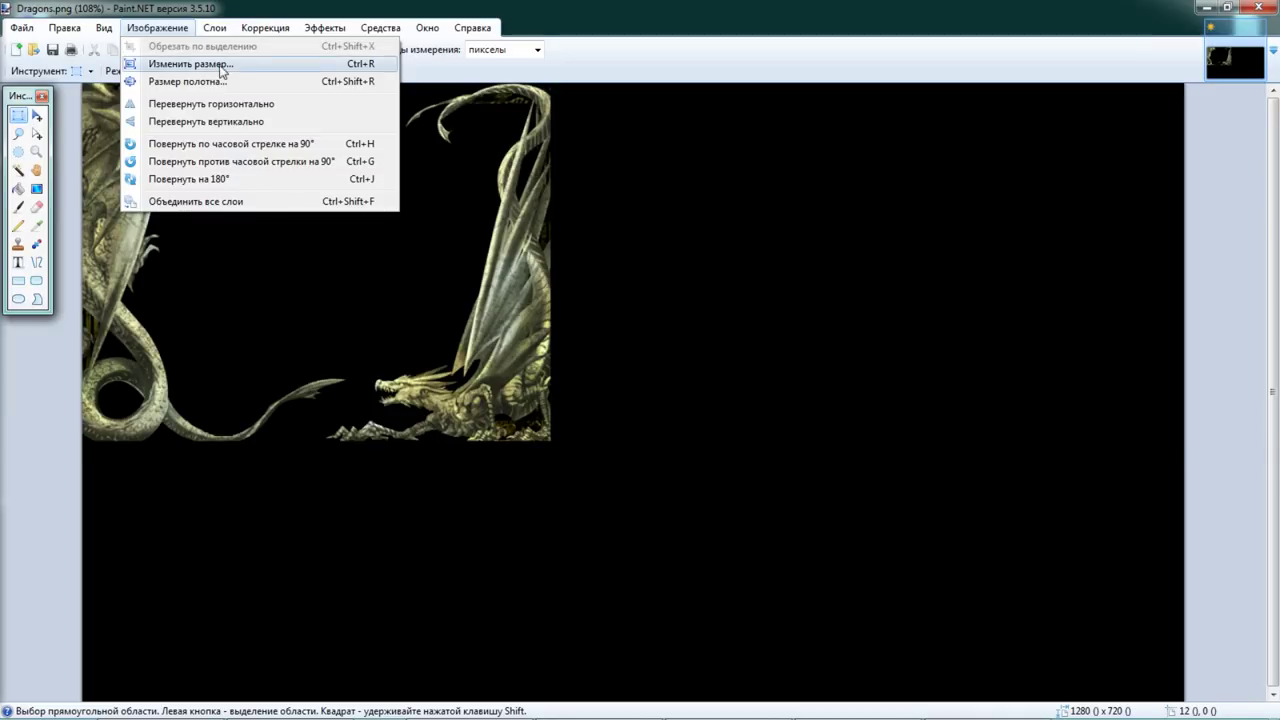
click(276, 176)
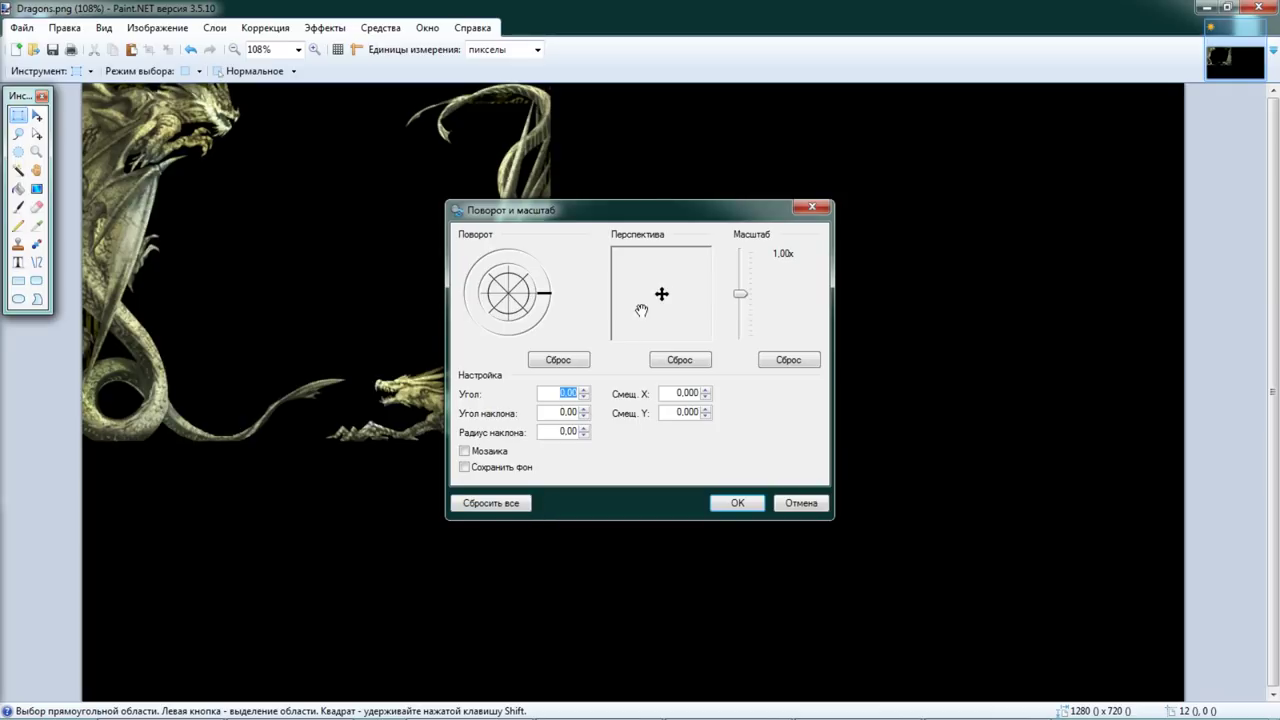
scroll(741, 280, up, 1)
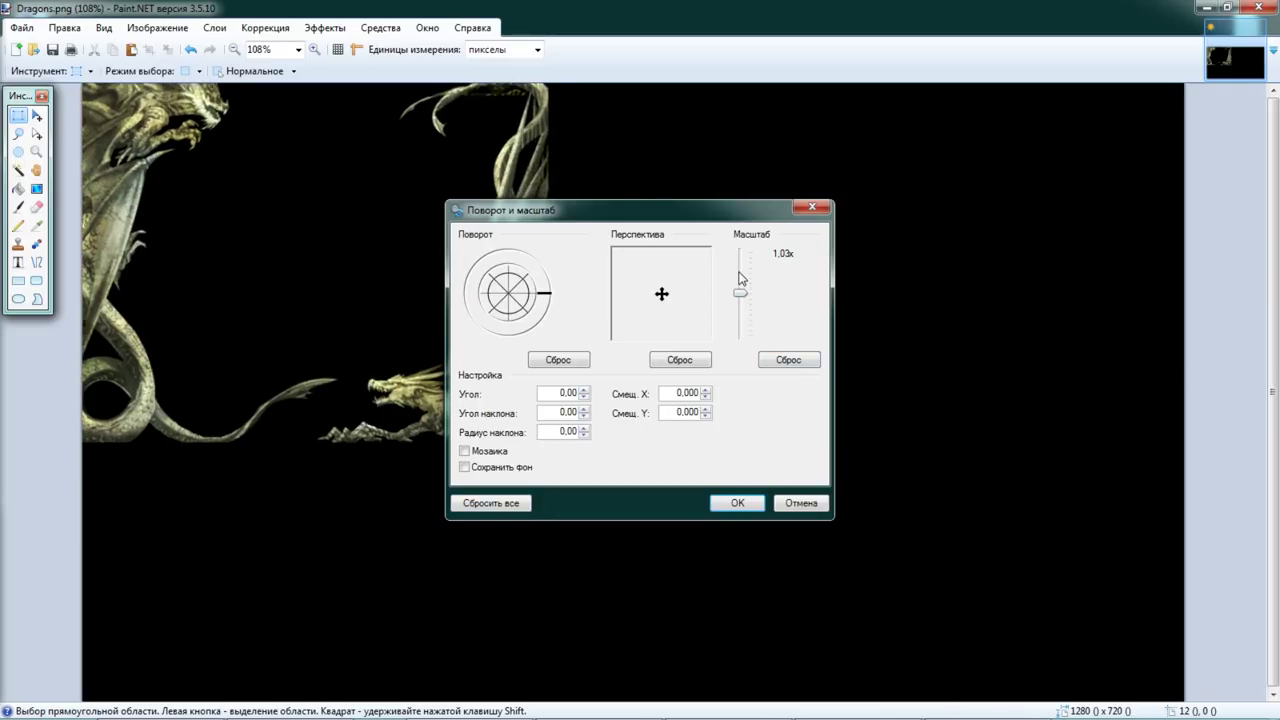
drag(660, 287, 700, 322)
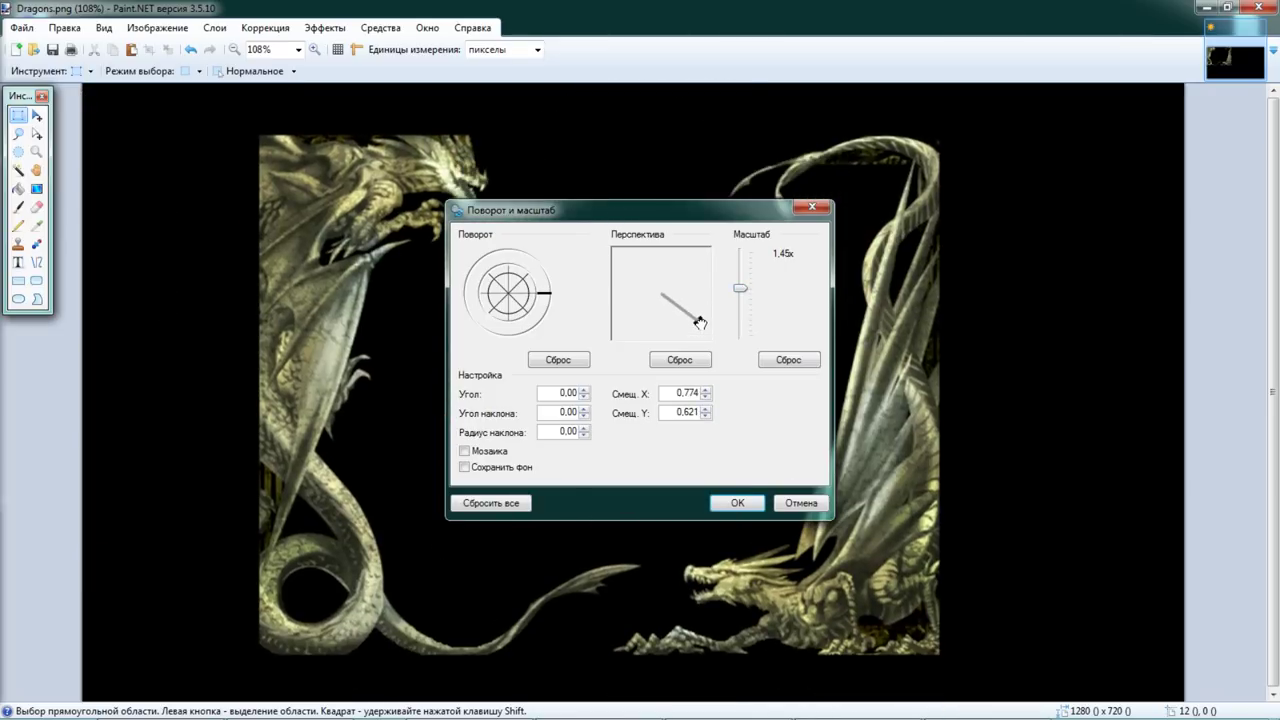
scroll(741, 272, up, 2)
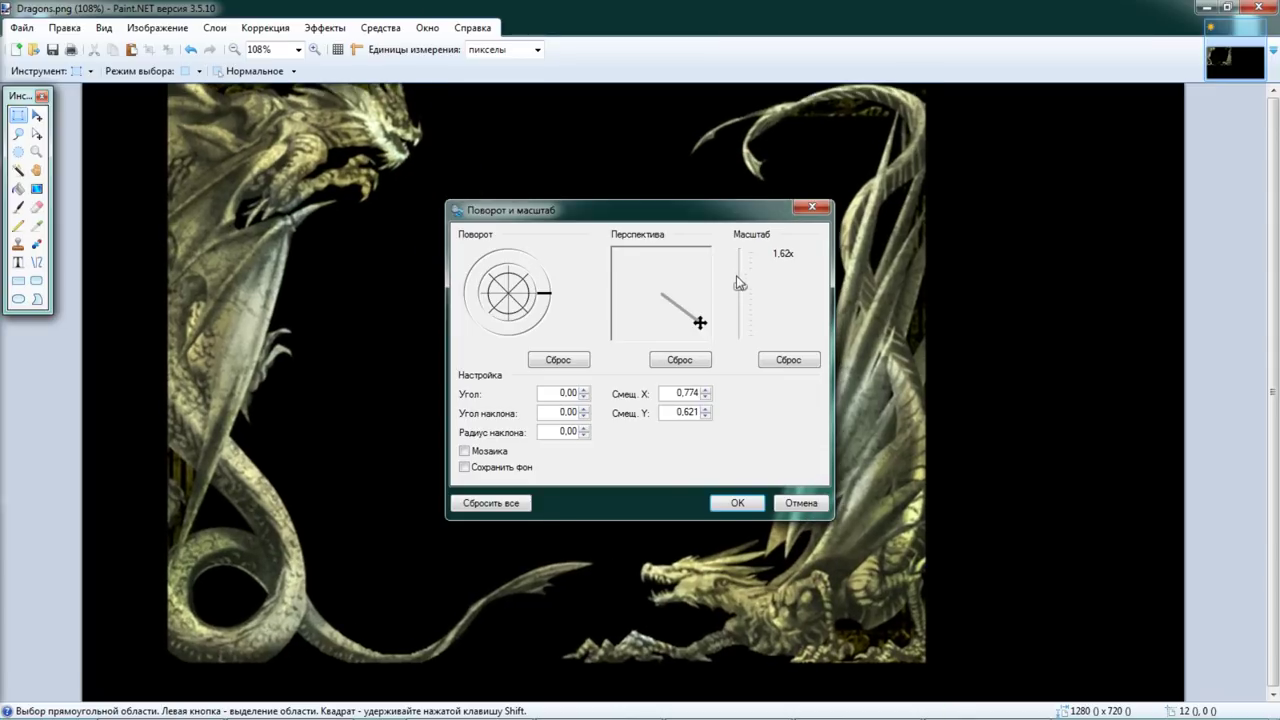
drag(700, 322, 708, 326)
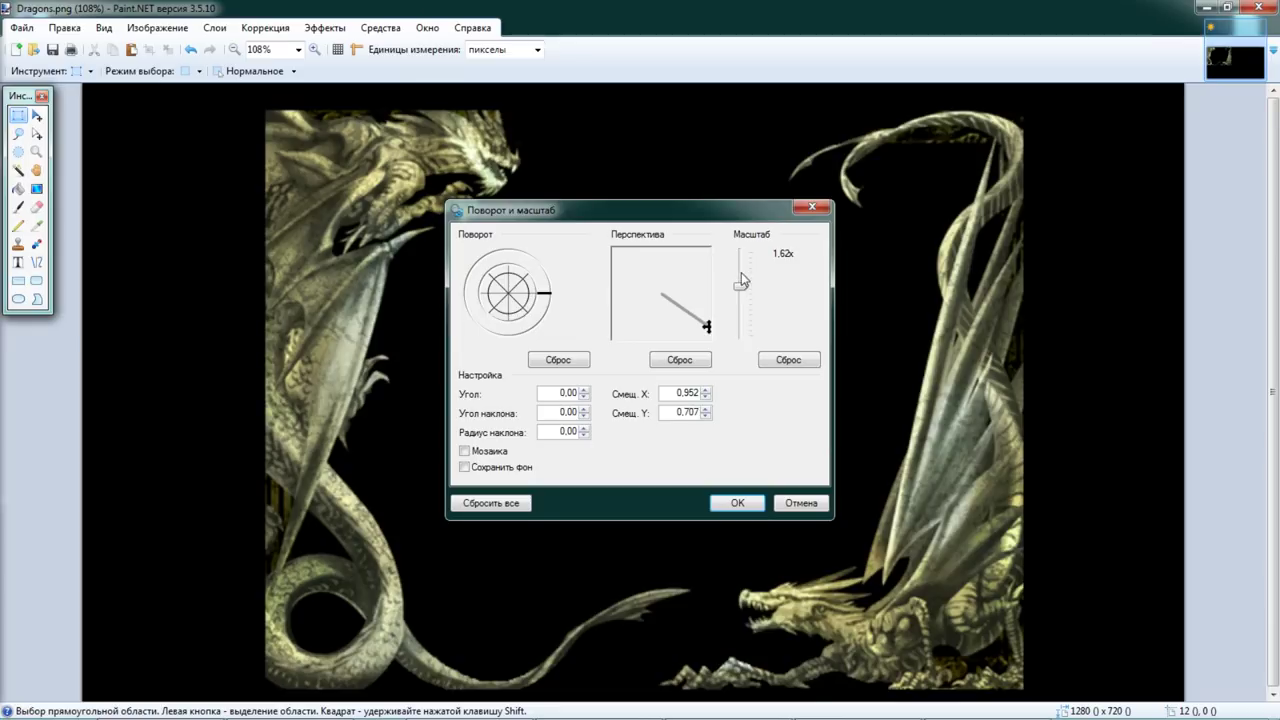
scroll(741, 273, up, 1)
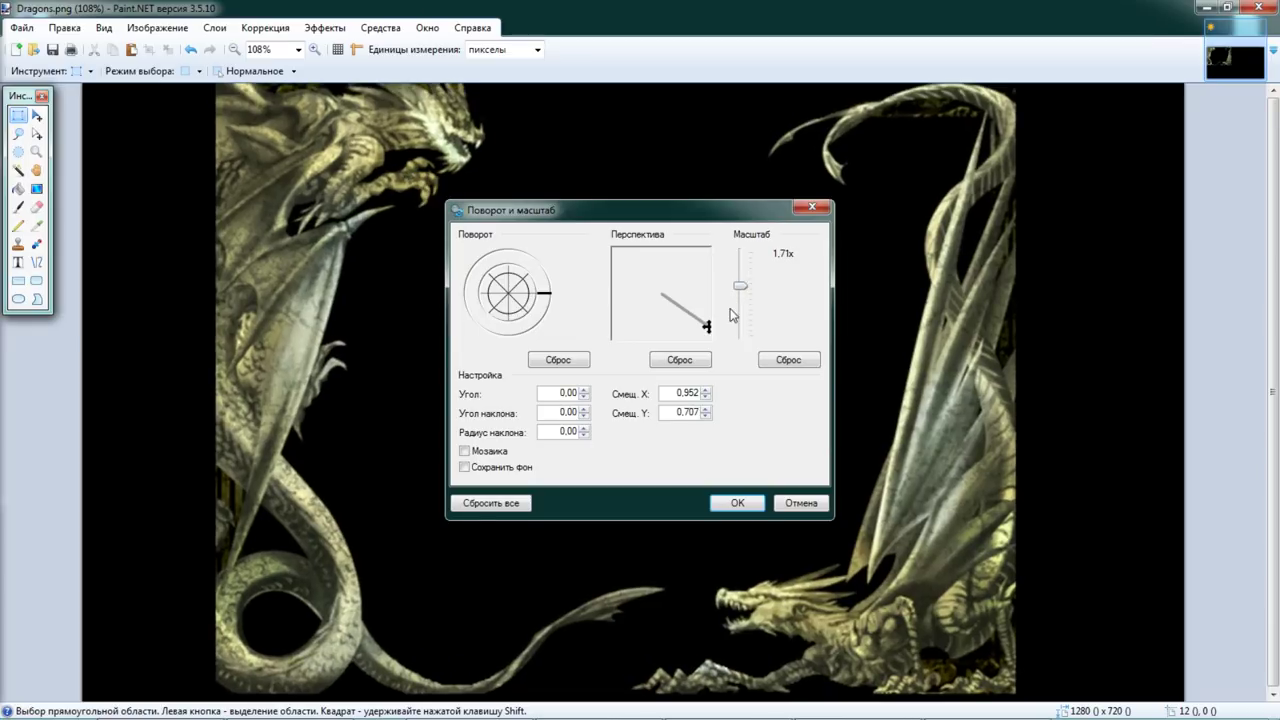
scroll(742, 310, down, 1)
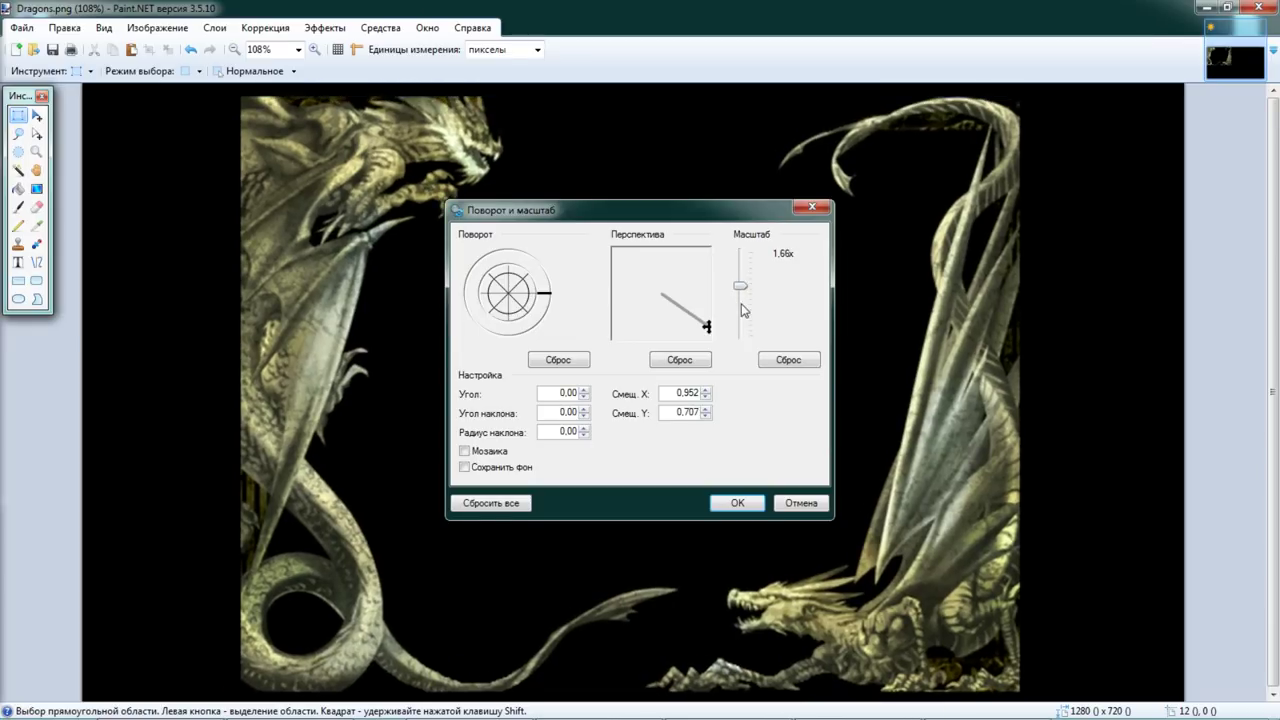
scroll(744, 311, down, 1)
key(Return)
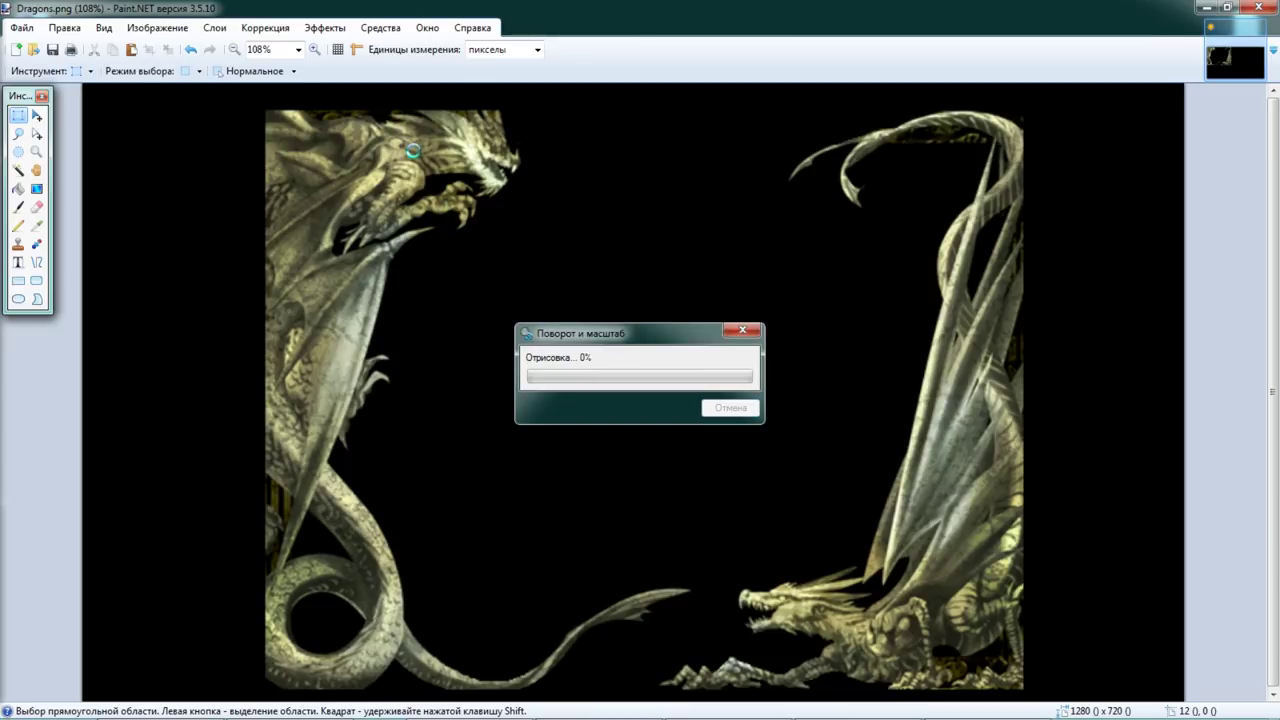
Step: Select the whole image, stretch it to about 1328 × 749 pixels and move it against the canvas's left edge
click(36, 115)
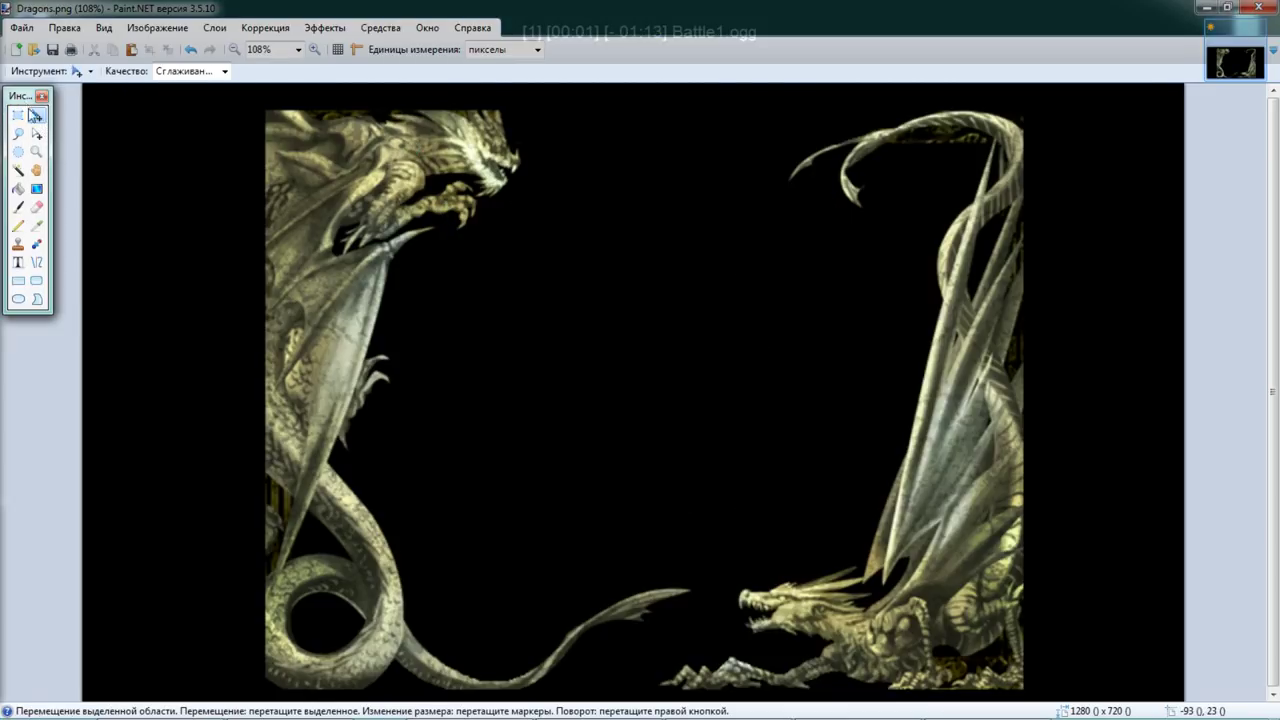
click(20, 115)
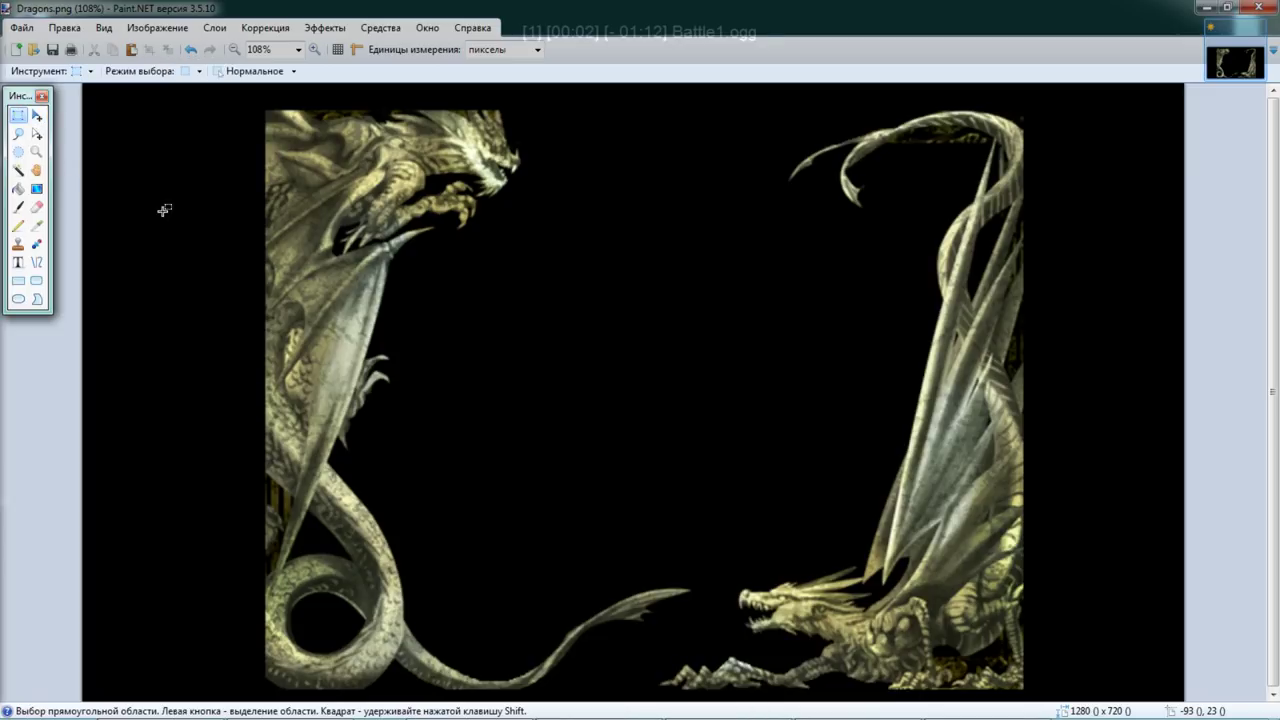
click(36, 115)
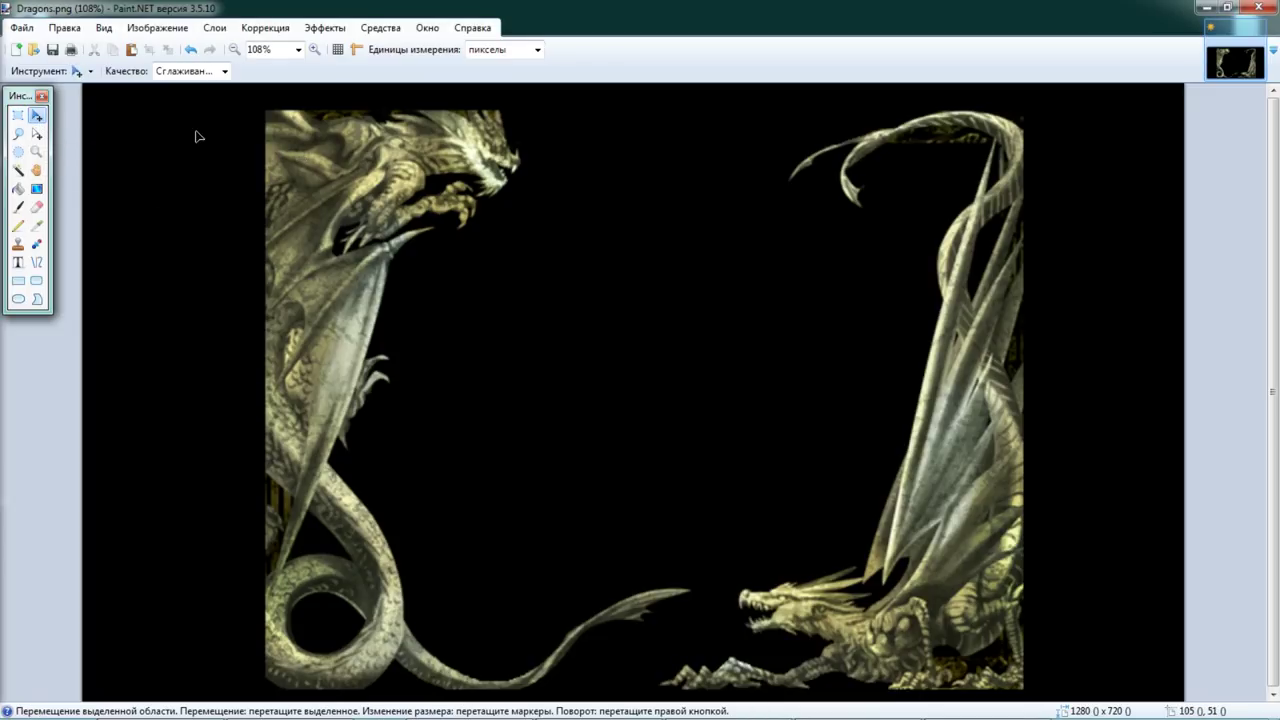
key(ctrl+a)
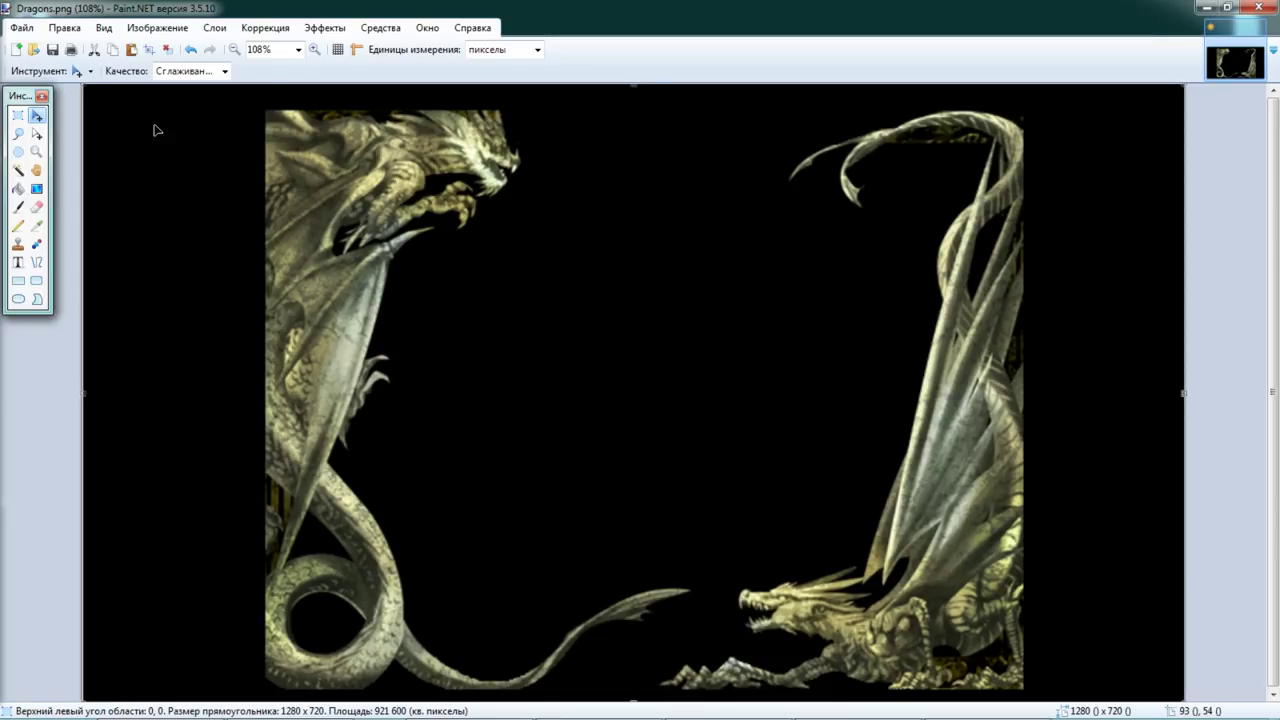
drag(84, 83, 41, 57)
drag(474, 180, 323, 183)
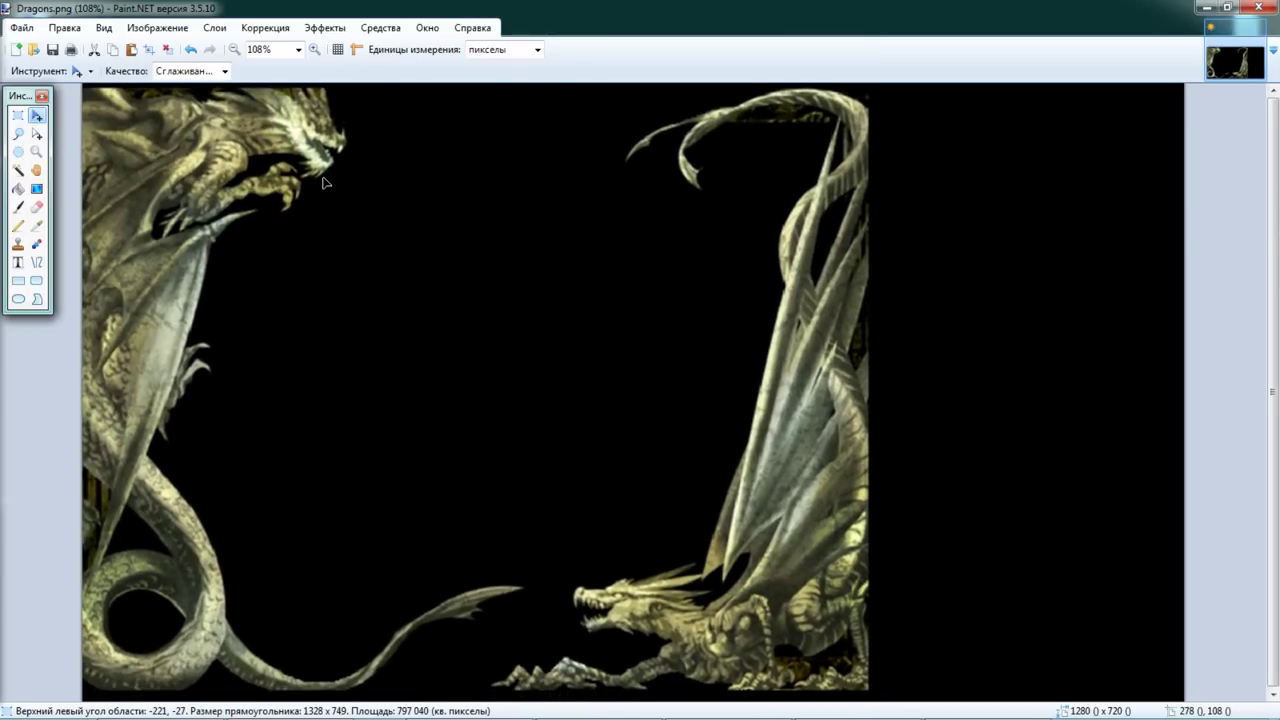
drag(323, 183, 323, 177)
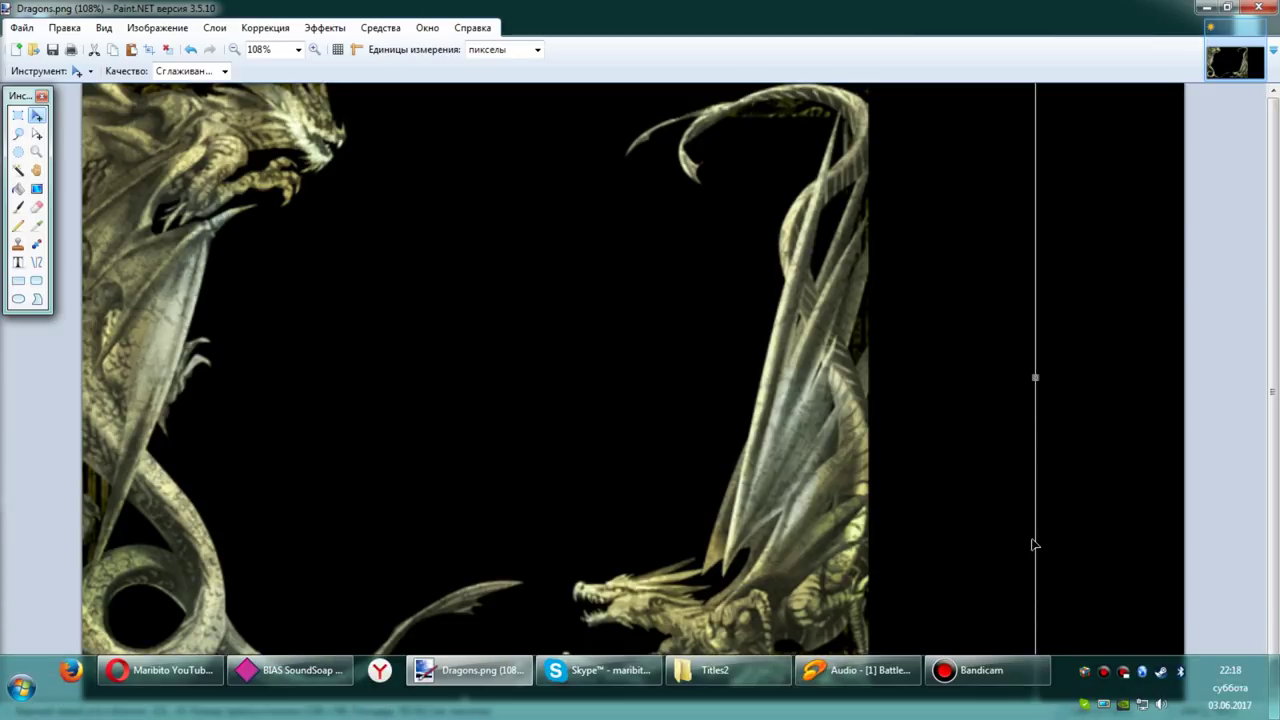
right_click(1085, 671)
click(1081, 646)
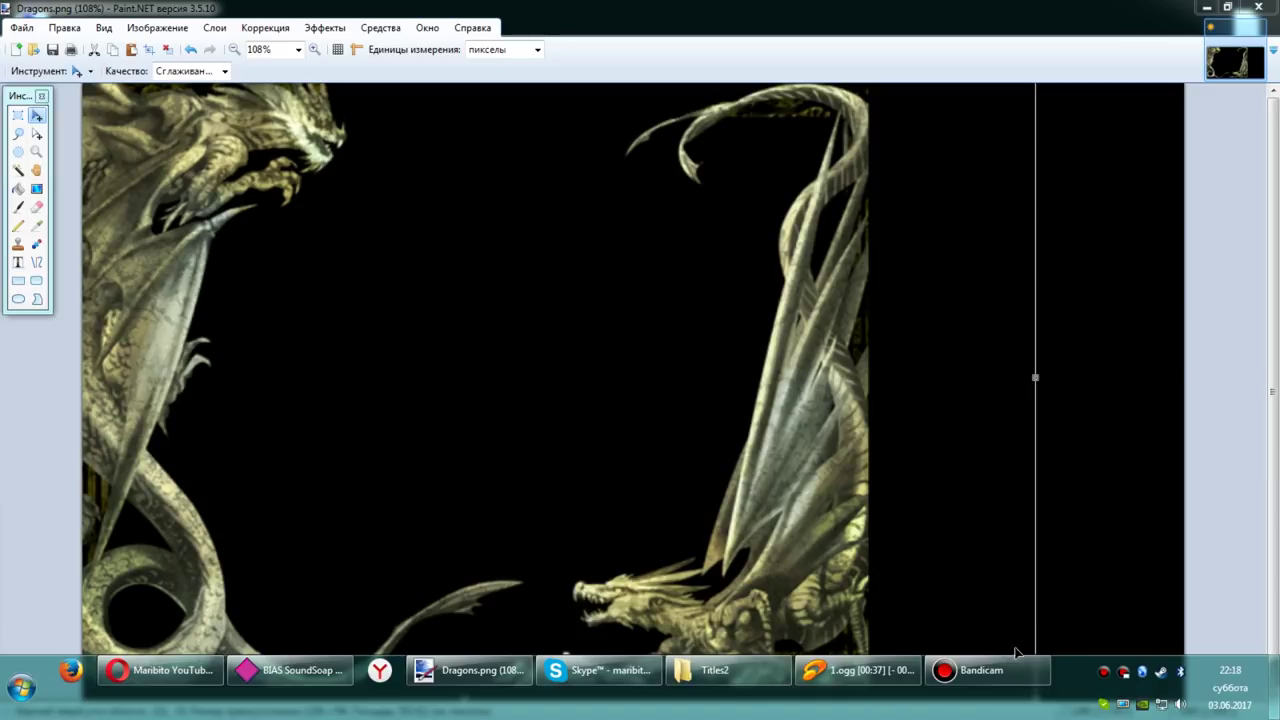
Step: Enlarge the selected dragons to about 1396 × 767 pixels and realign them with the canvas's left edge, then deselect
drag(1035, 378, 1051, 378)
drag(1053, 703, 1097, 711)
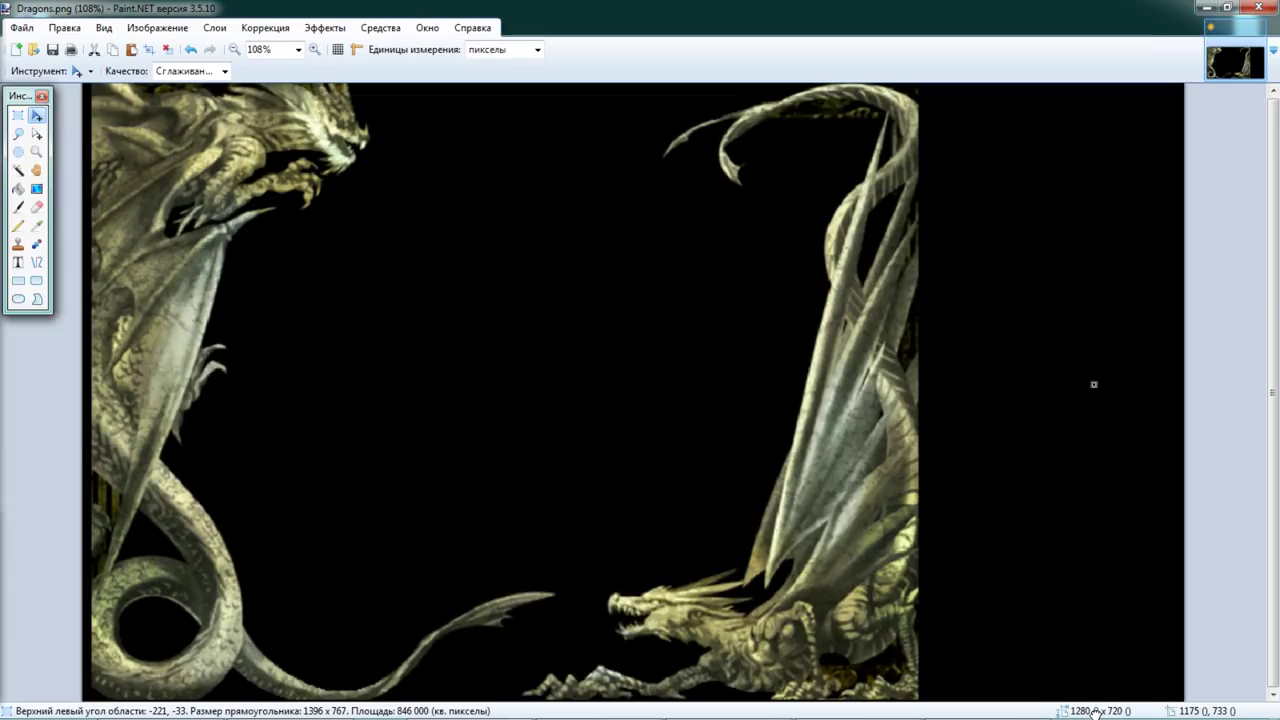
drag(403, 266, 394, 268)
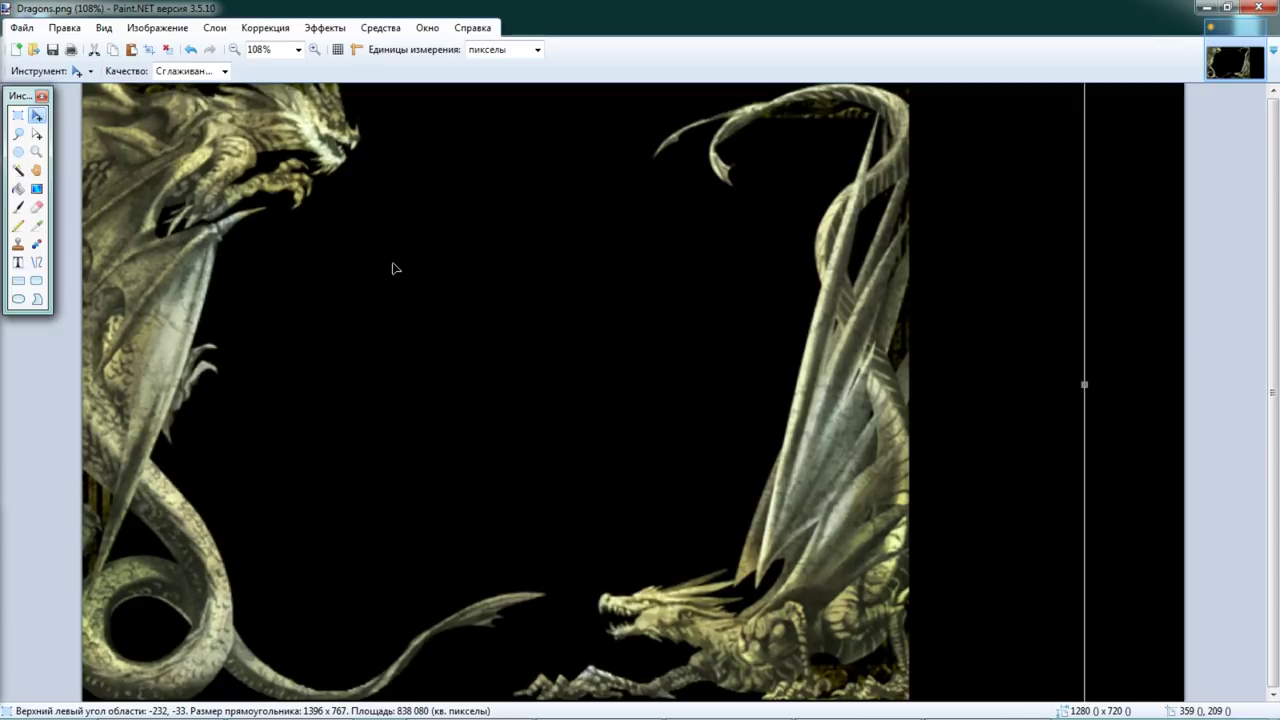
click(18, 115)
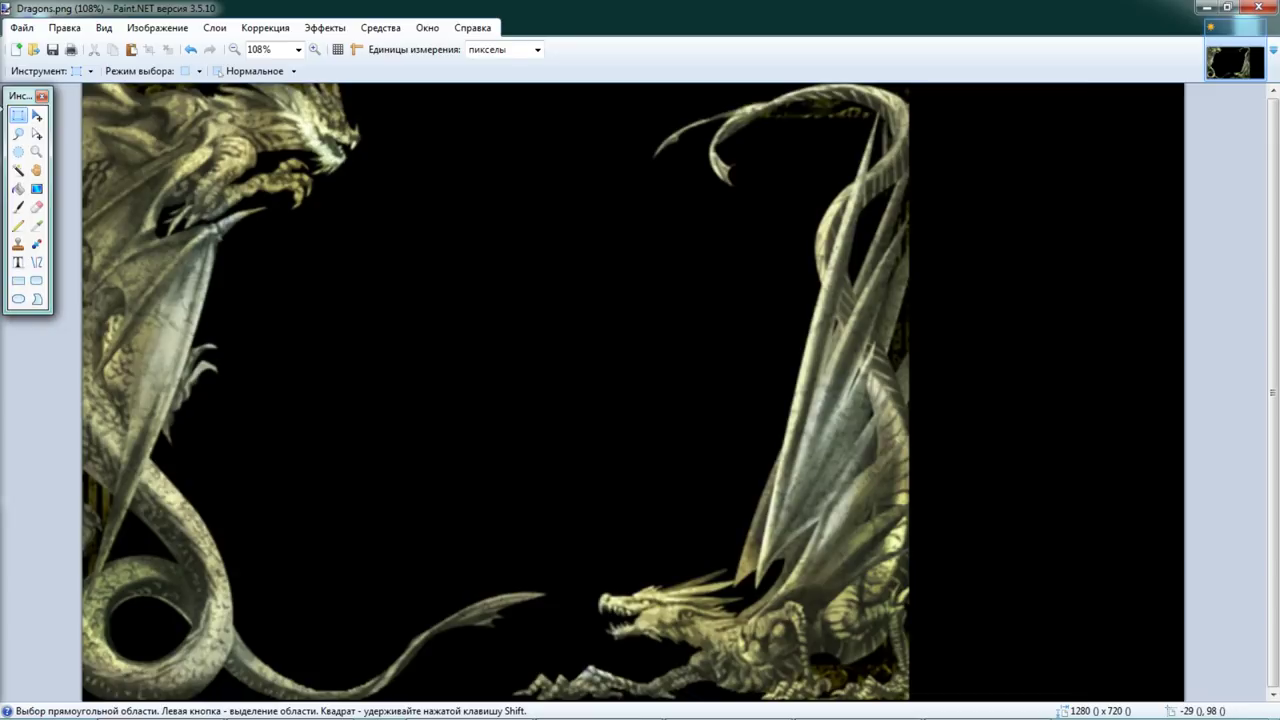
click(18, 170)
click(840, 532)
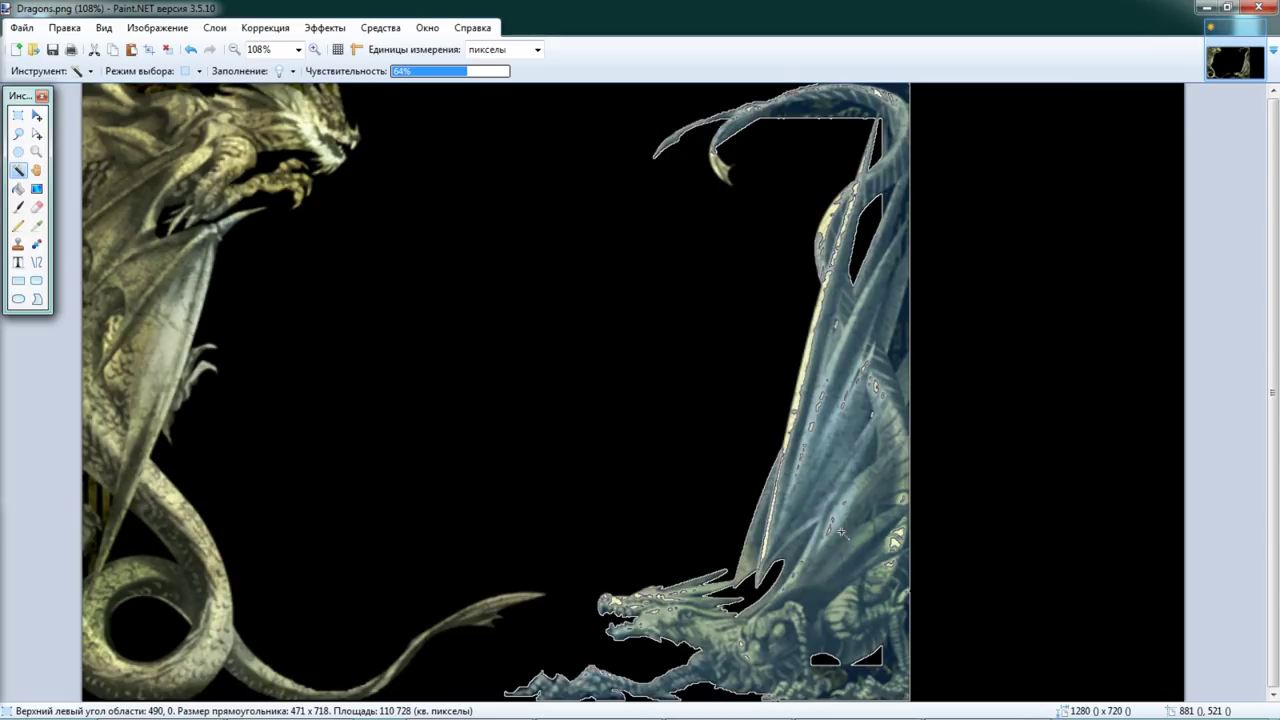
click(482, 71)
click(851, 474)
key(s)
key(ctrl+d)
Step: Lasso the right dragon, move it flush against the canvas's right edge and deselect it
click(18, 133)
mouse_move(596, 97)
mouse_down()
mouse_move(580, 608)
mouse_move(491, 694)
mouse_move(829, 680)
mouse_move(1006, 635)
mouse_move(1057, 286)
mouse_move(965, 50)
mouse_up()
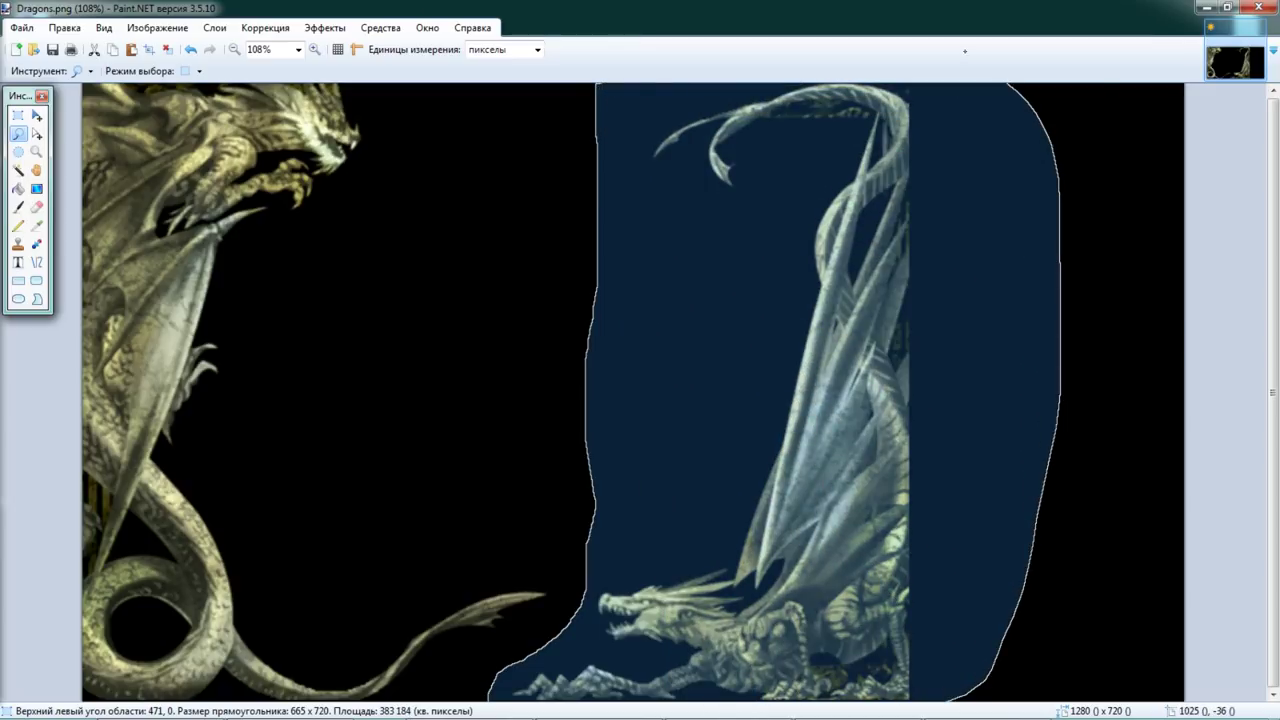
click(36, 115)
drag(873, 390, 1150, 397)
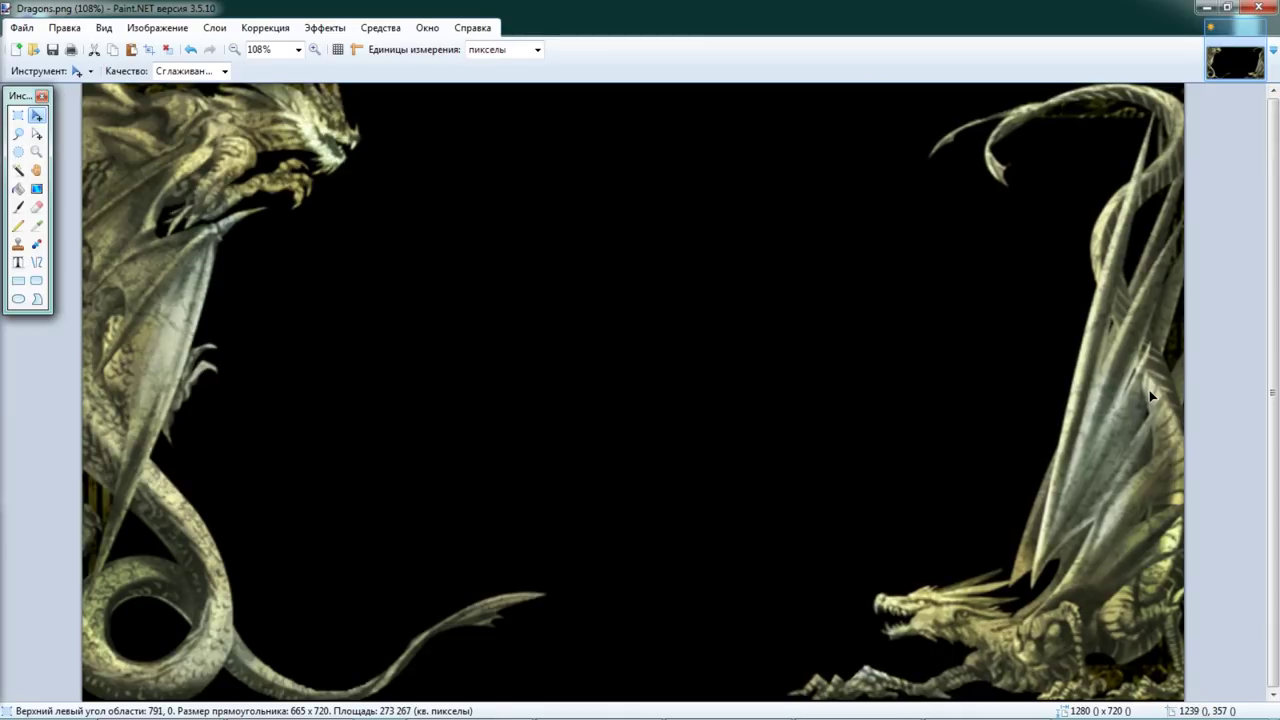
key(s)
key(ctrl+d)
Step: Examine the placement of both dragons across the whole canvas at several magnifications
key(ctrl+minus)
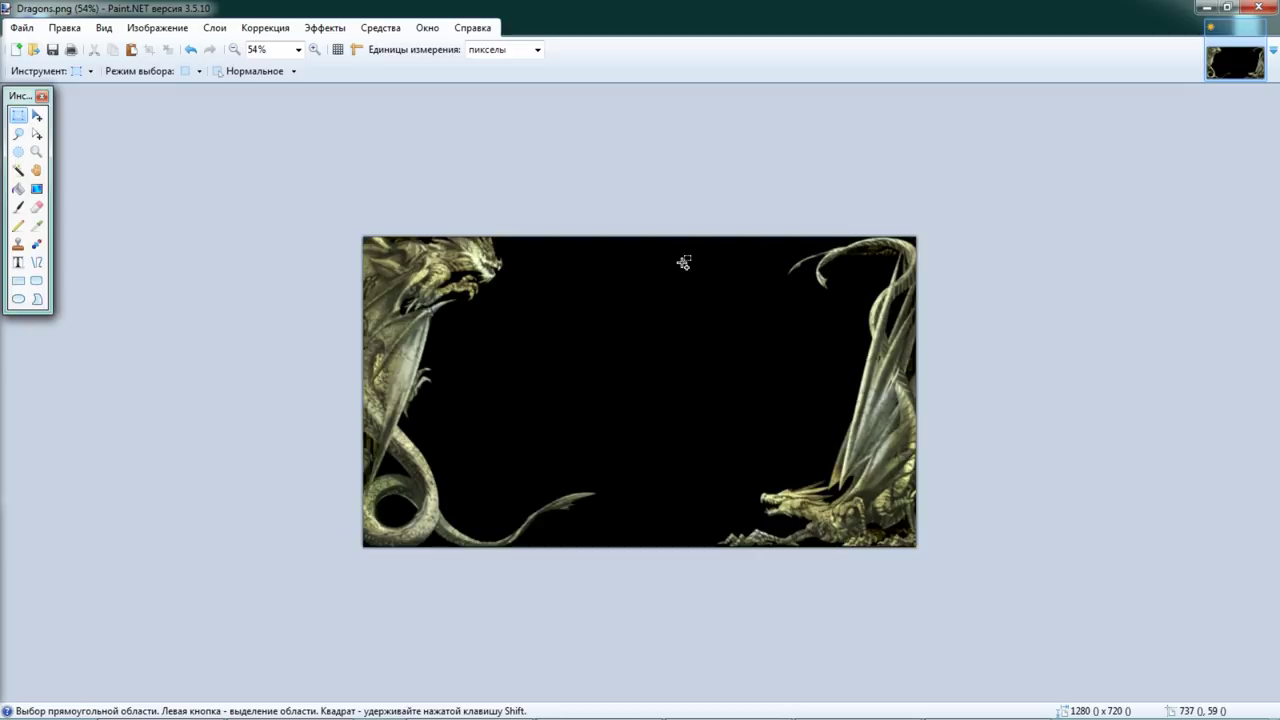
key(ctrl+plus)
key(ctrl+b)
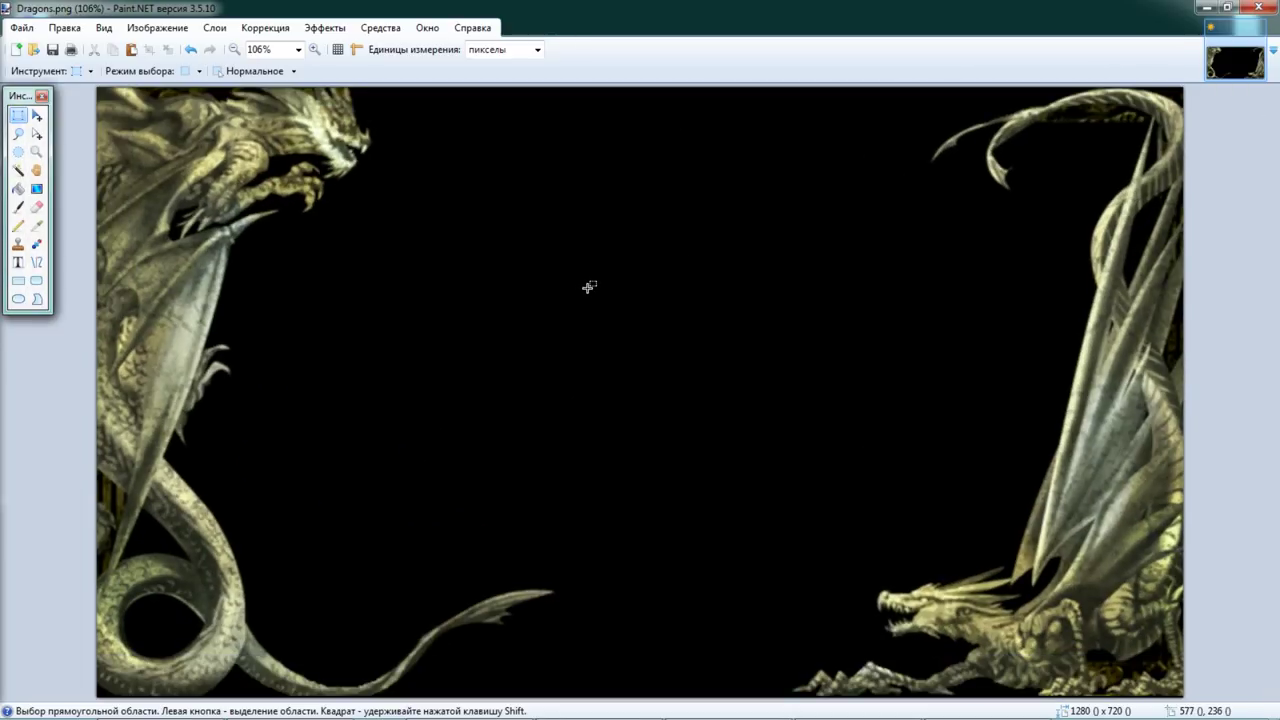
key(ctrl+minus)
key(ctrl+minus)
key(ctrl+minus)
key(ctrl+plus)
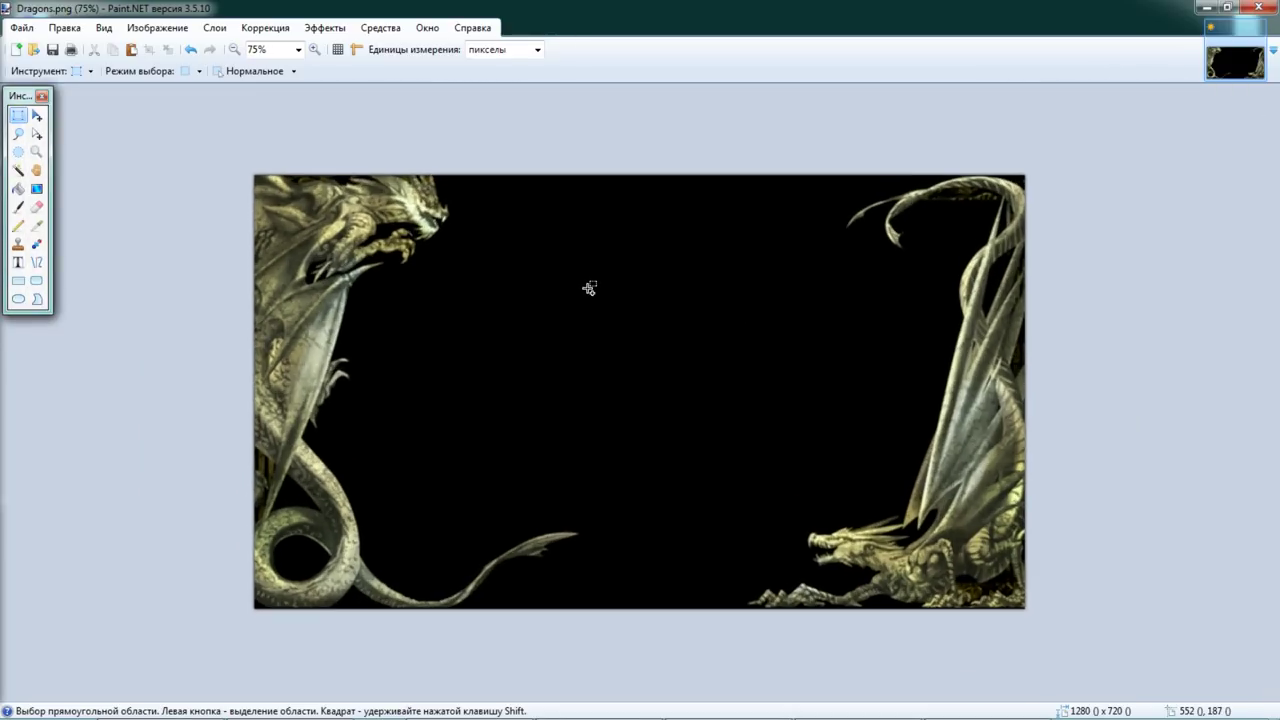
key(ctrl+plus)
key(ctrl+plus)
Step: Open "Ark survival evolved 6 сезон заготовка.png" from the Titles2 folder as a separate image and compare it with Dragons.png
key(alt+Tab)
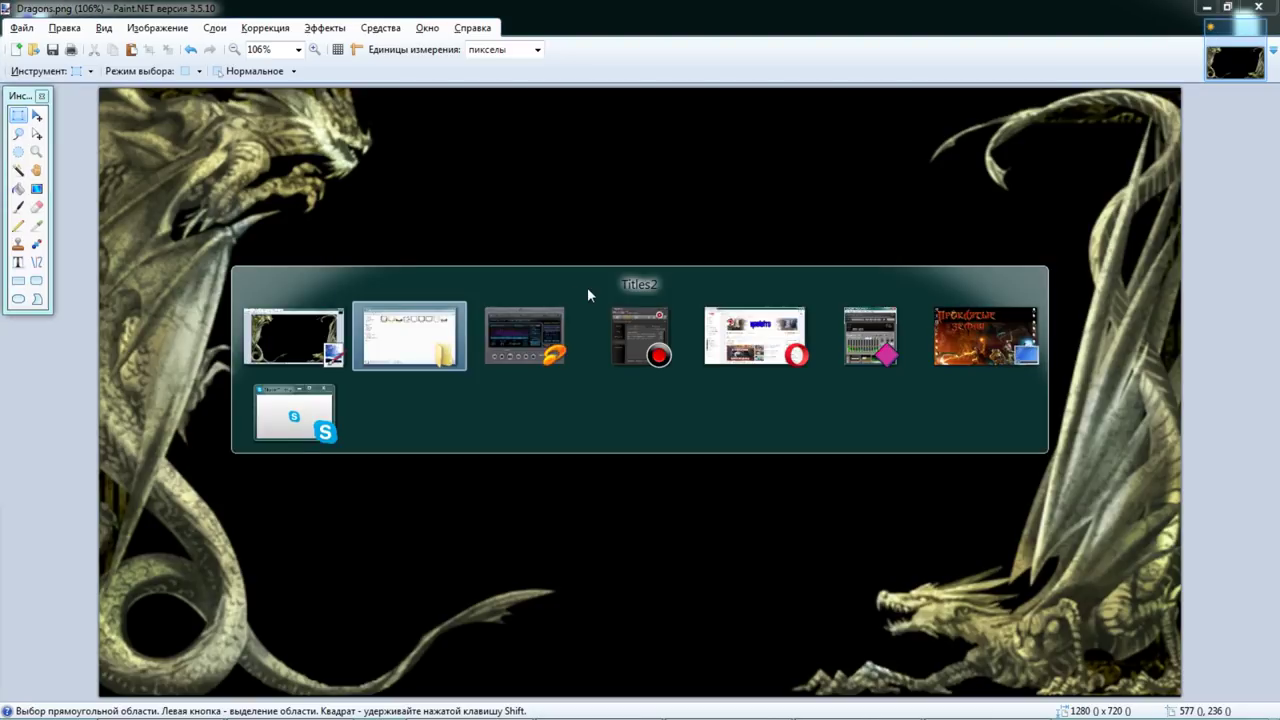
key(Escape)
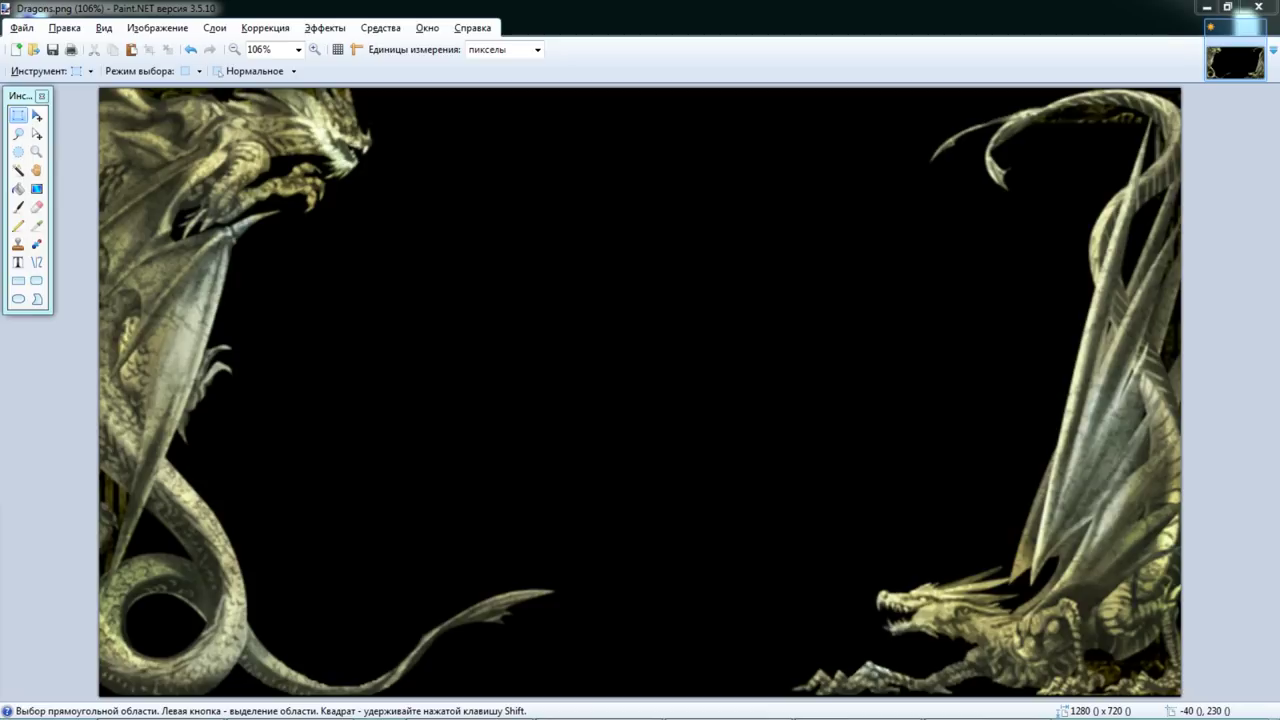
drag(519, 473, 550, 448)
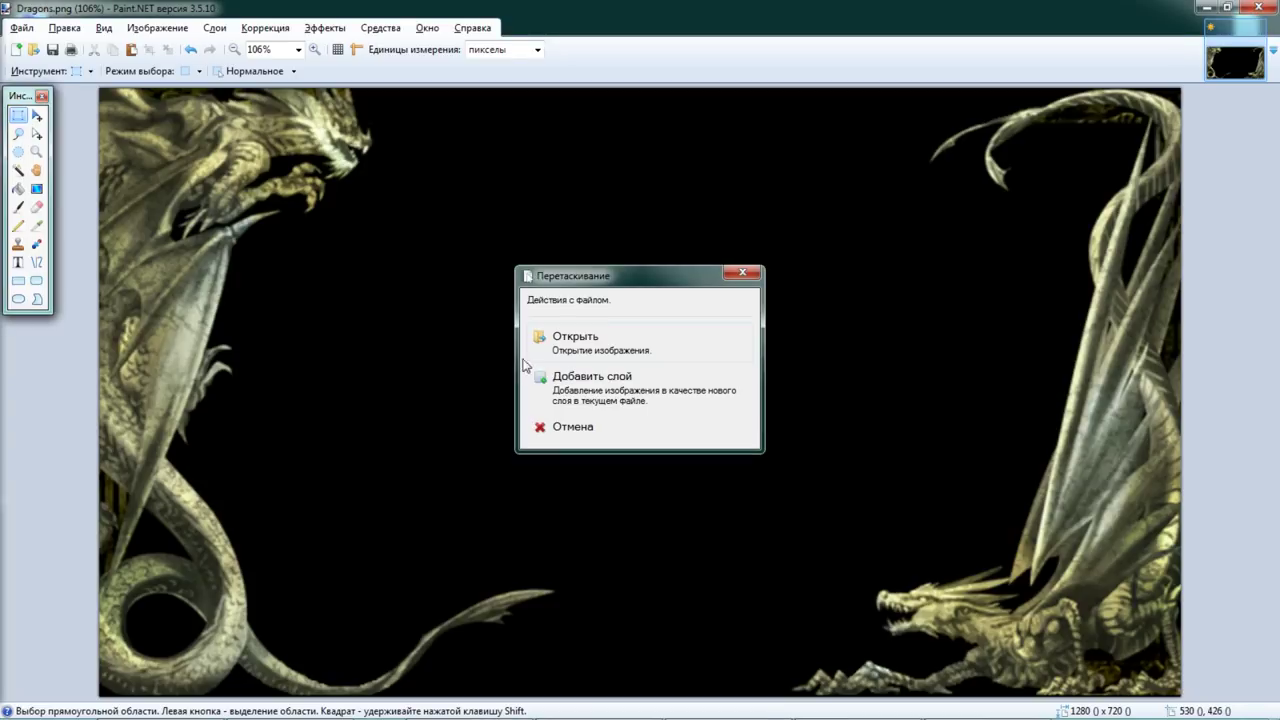
click(598, 350)
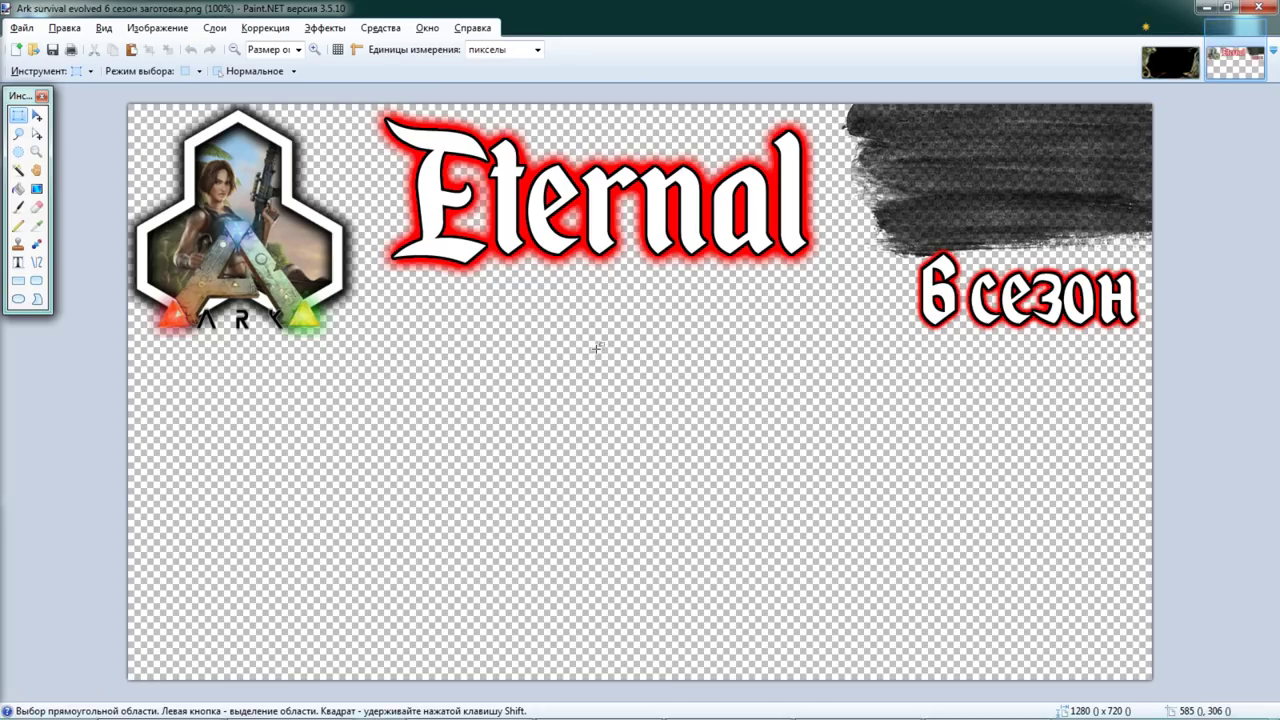
key(alt+Tab)
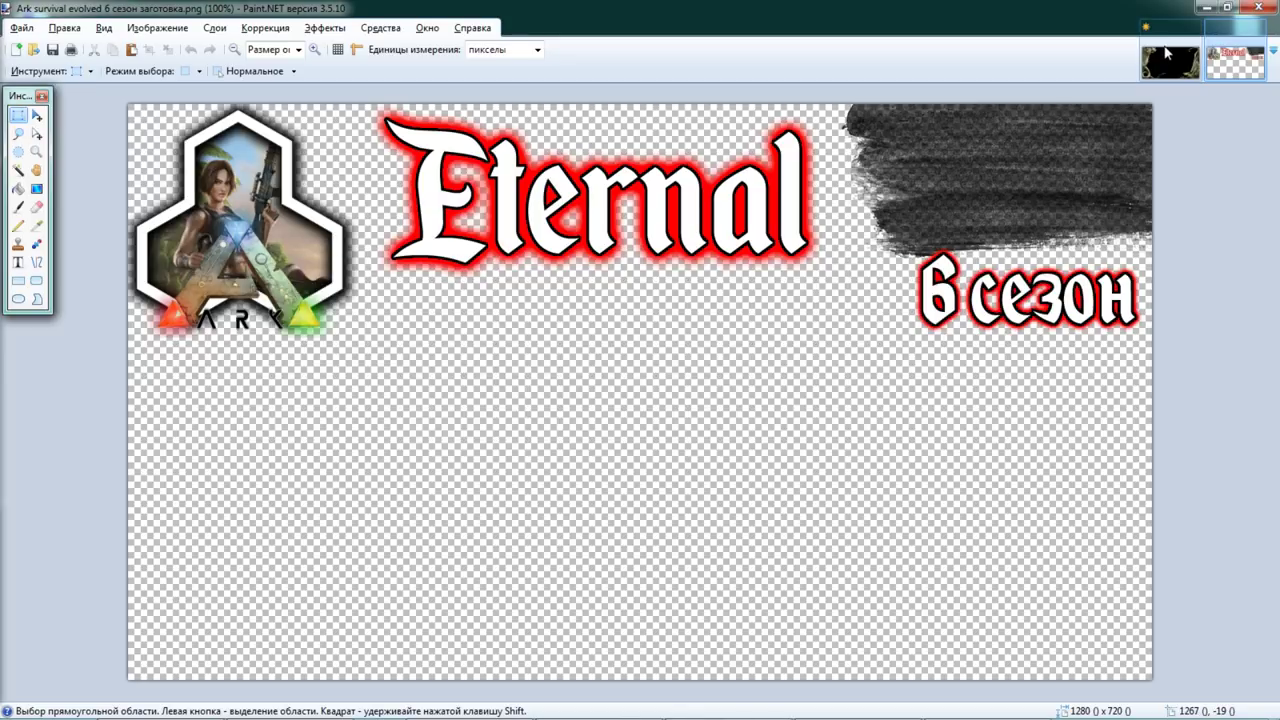
click(1168, 57)
click(1235, 60)
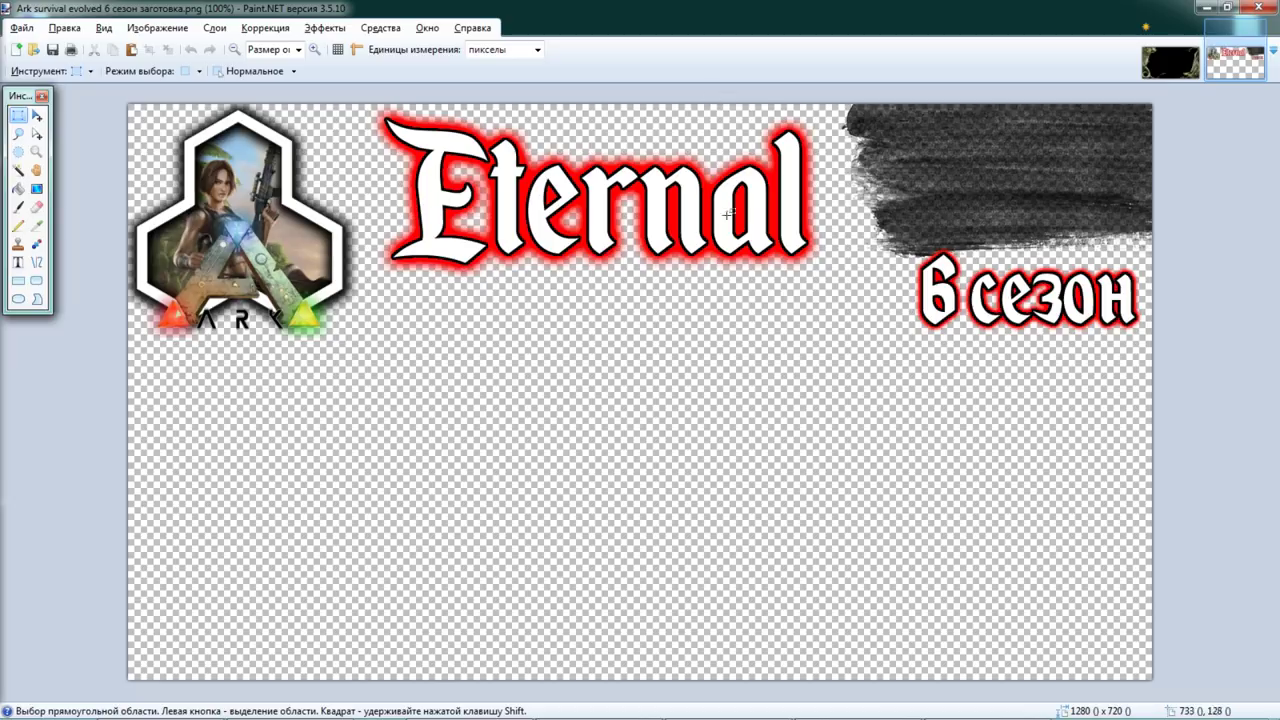
Step: Try moving the left dragon in Dragons.png about 73 pixels past the canvas's left edge, using a full-height rectangular selection, and undo it
key(ctrl+Tab)
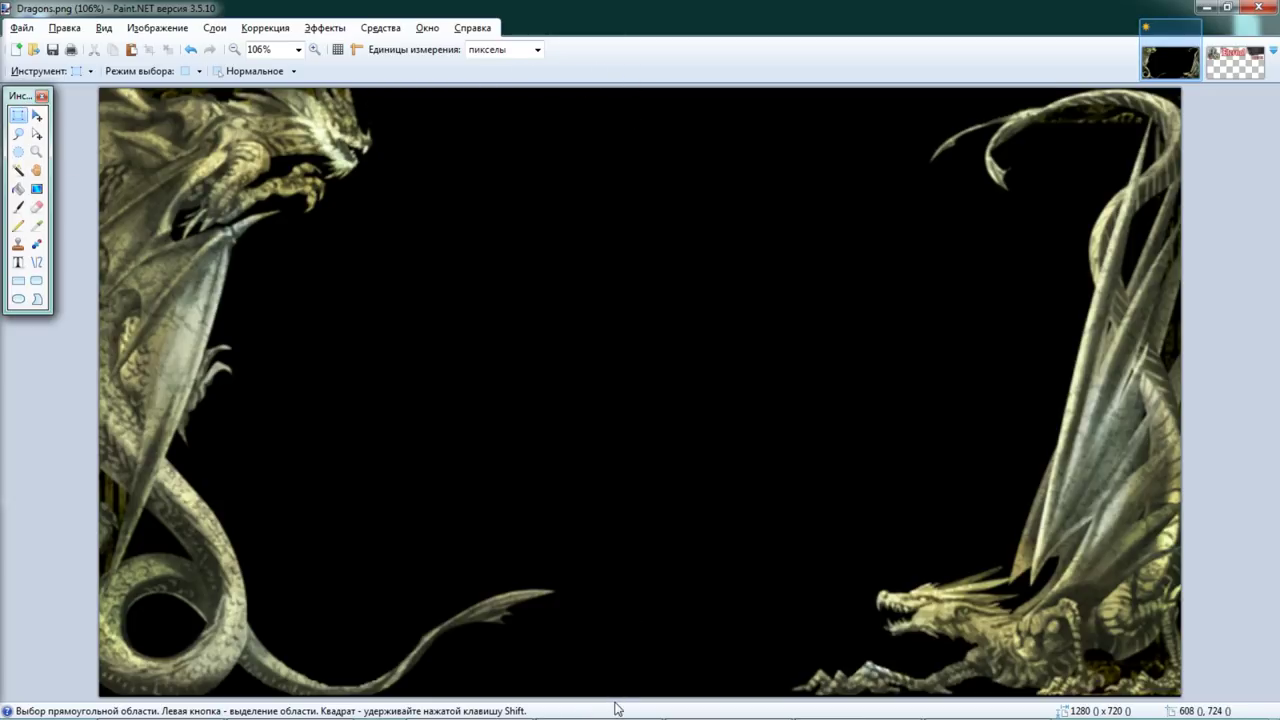
drag(617, 697, 95, 85)
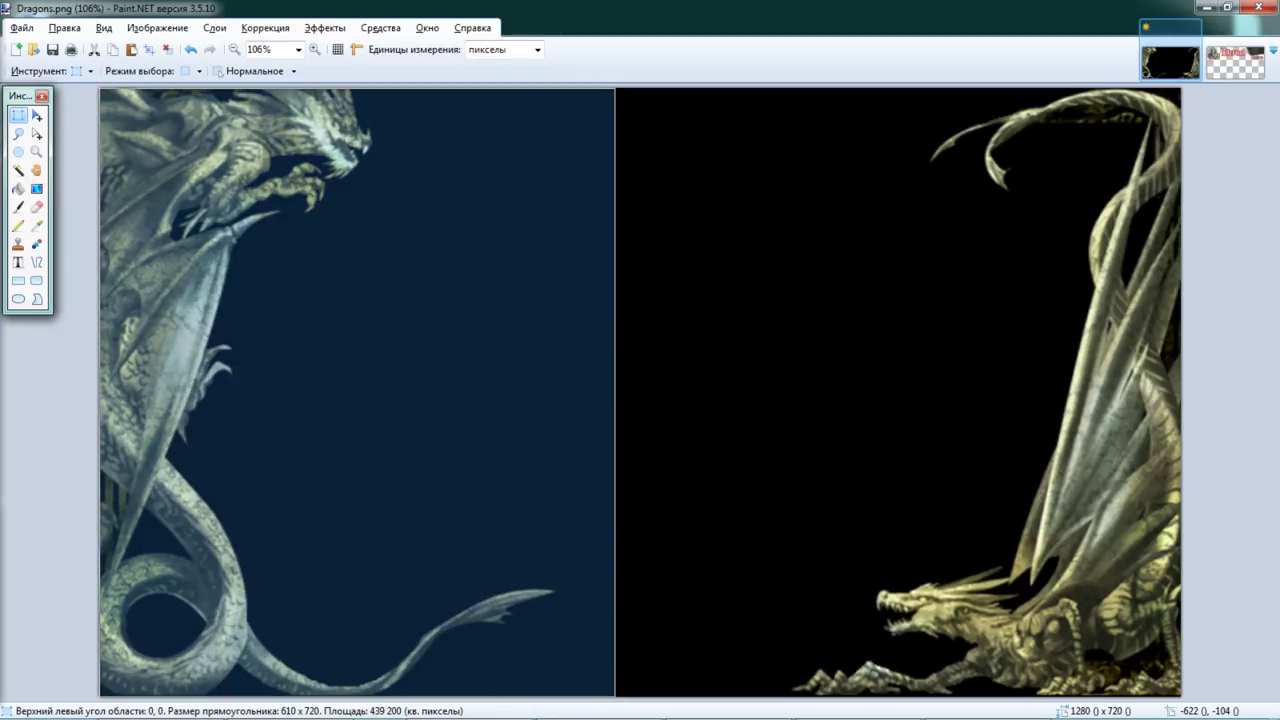
click(234, 49)
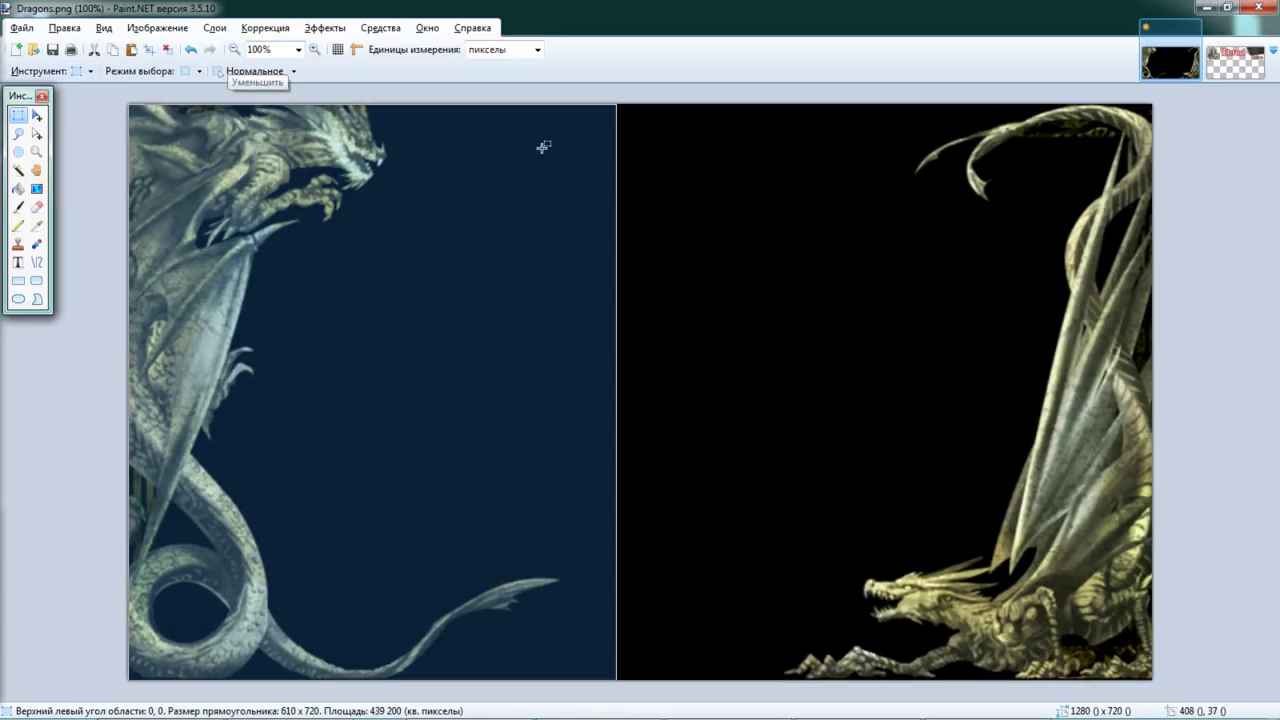
click(625, 92)
drag(624, 95, 490, 716)
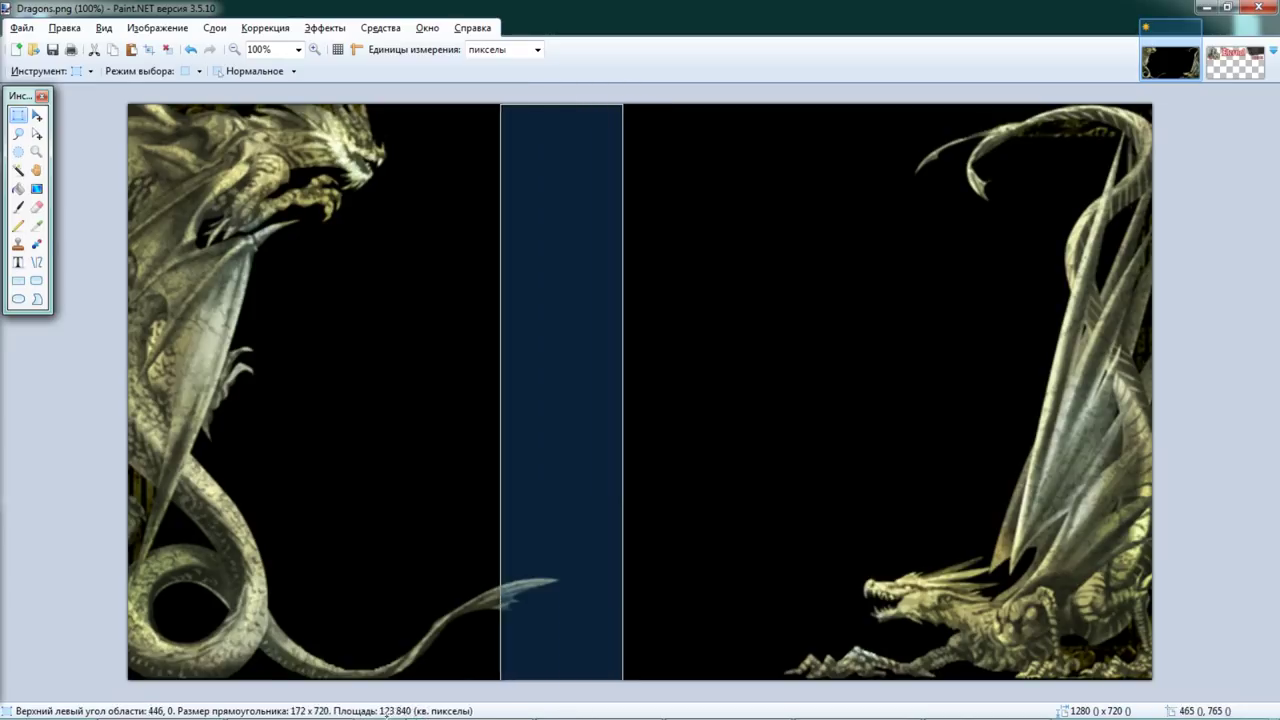
drag(622, 690, 122, 98)
click(36, 115)
drag(444, 440, 389, 443)
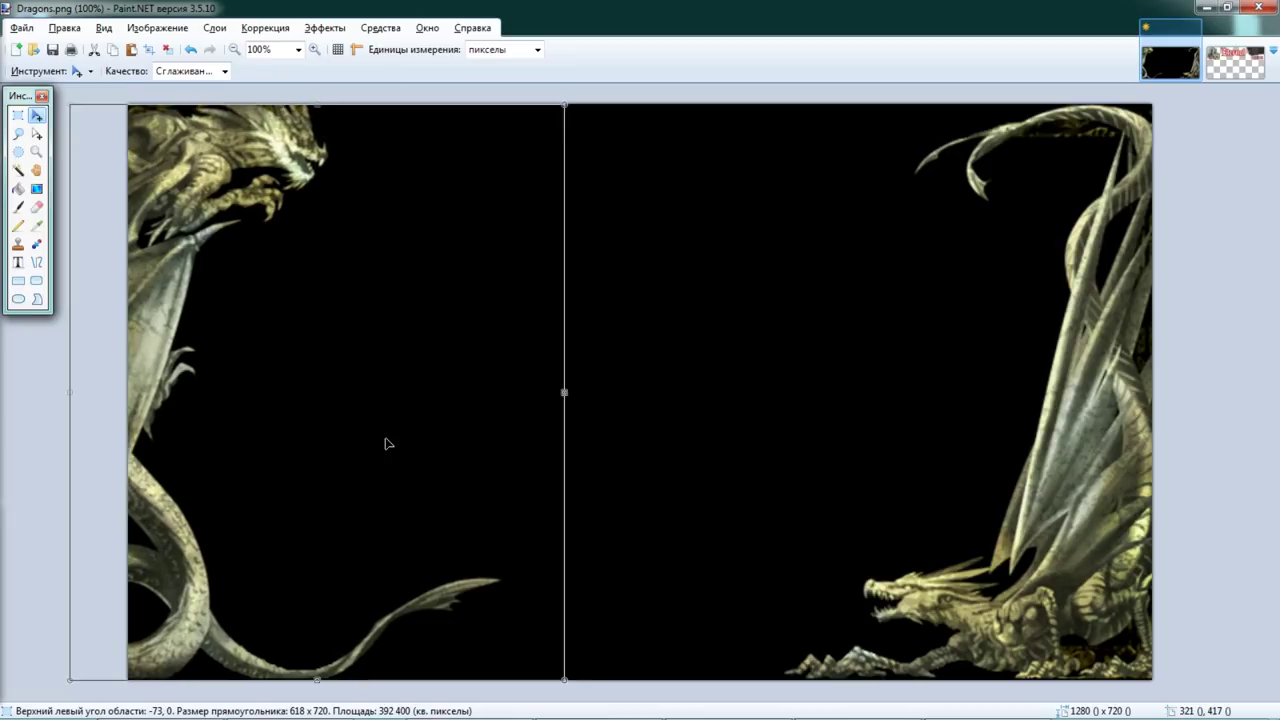
key(ctrl+z)
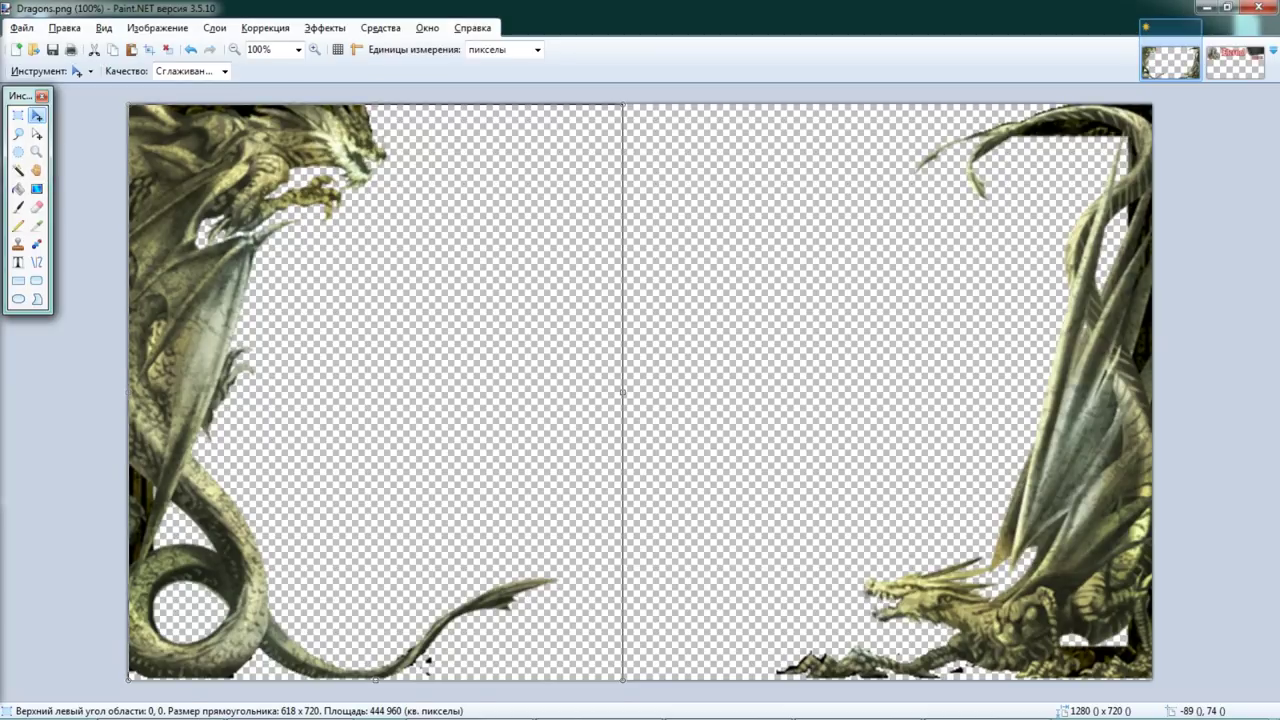
Step: Deselect the left dragon and close the Ark title template image
click(18, 115)
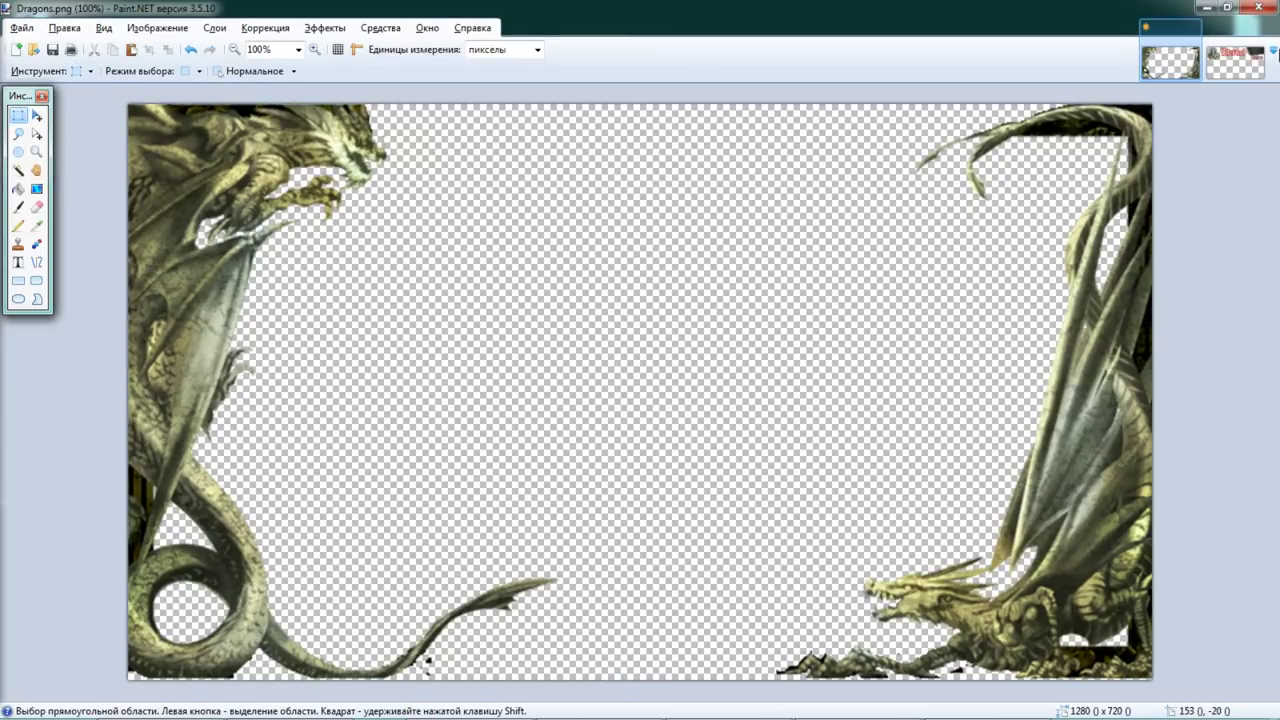
click(1254, 50)
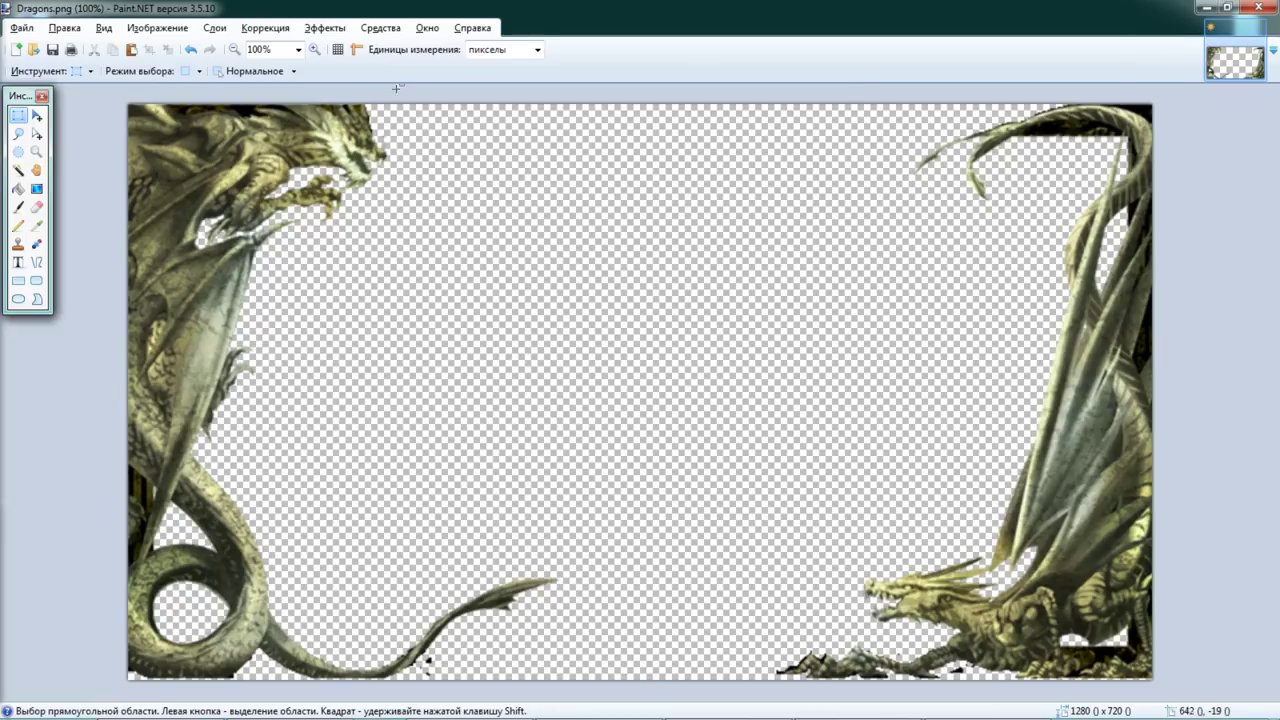
click(22, 27)
click(101, 158)
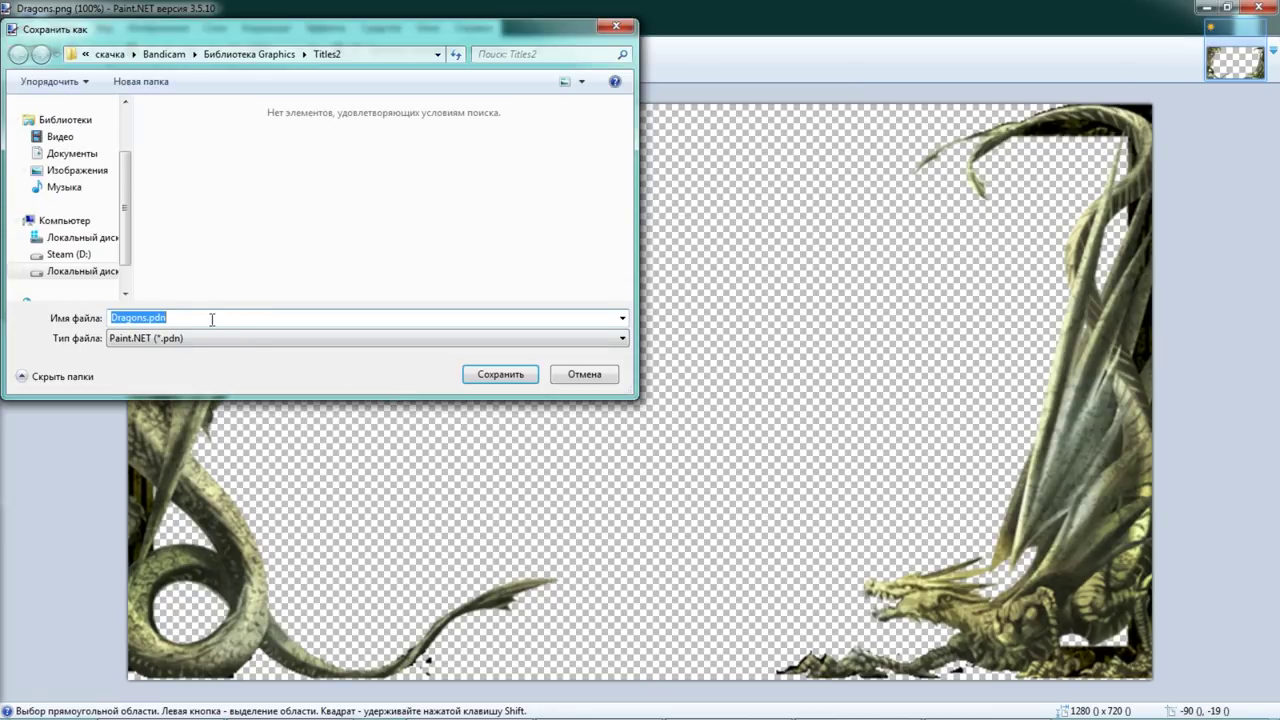
click(165, 54)
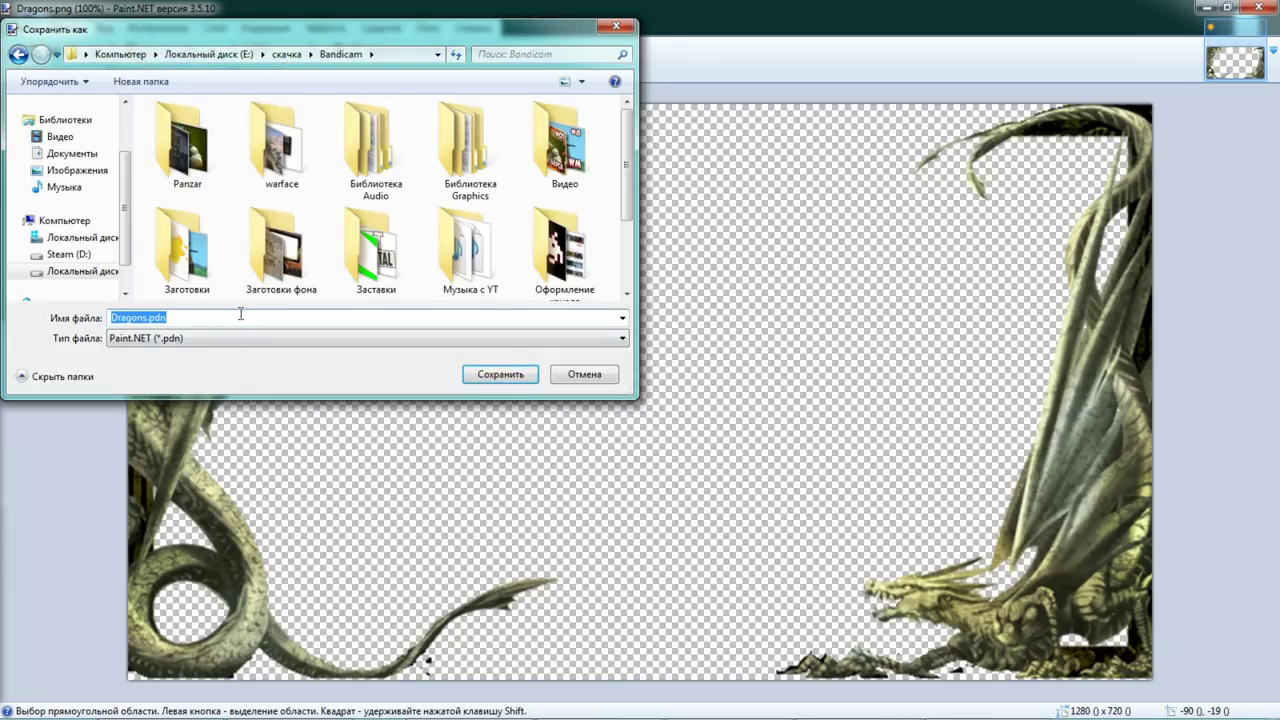
text(Заготовк)
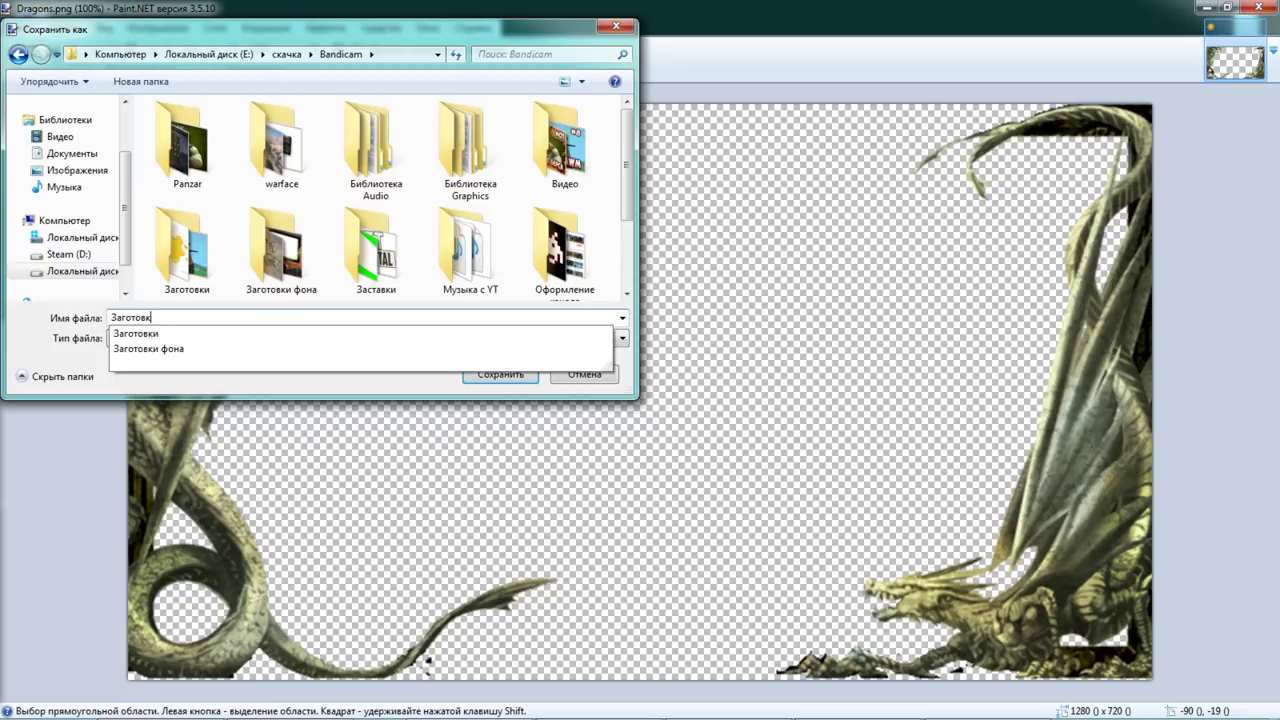
text(а 1)
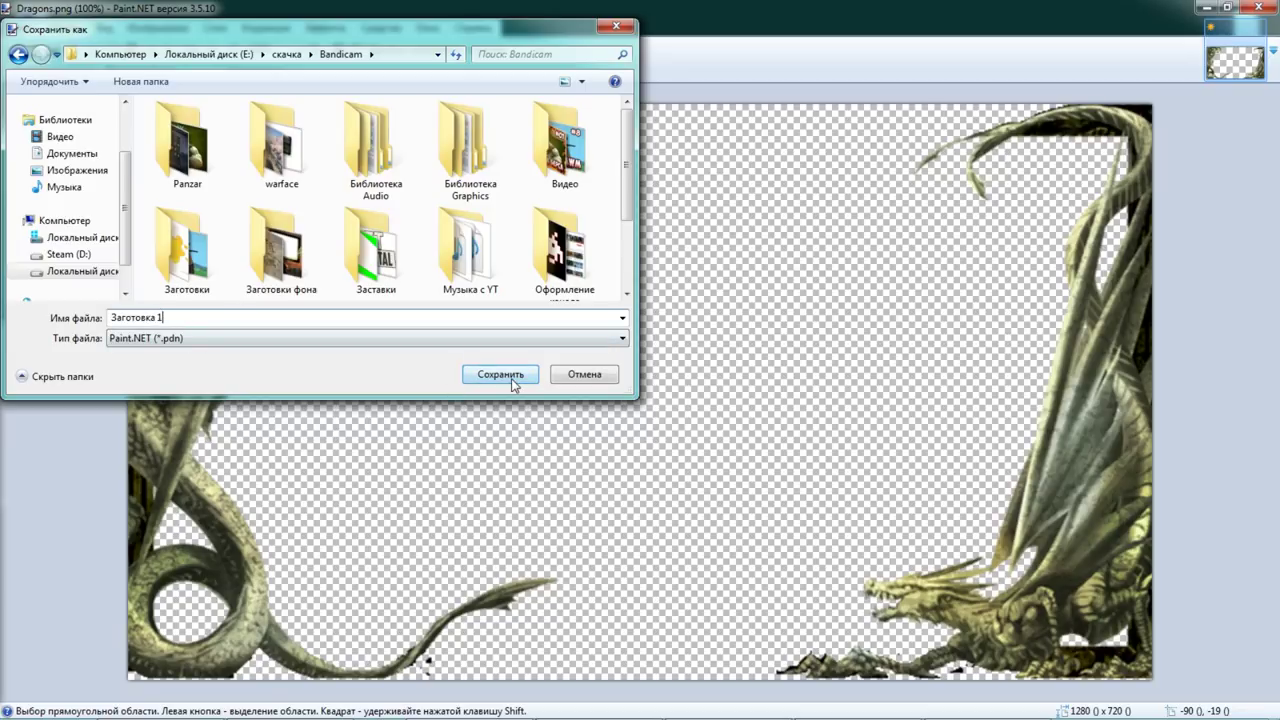
click(587, 375)
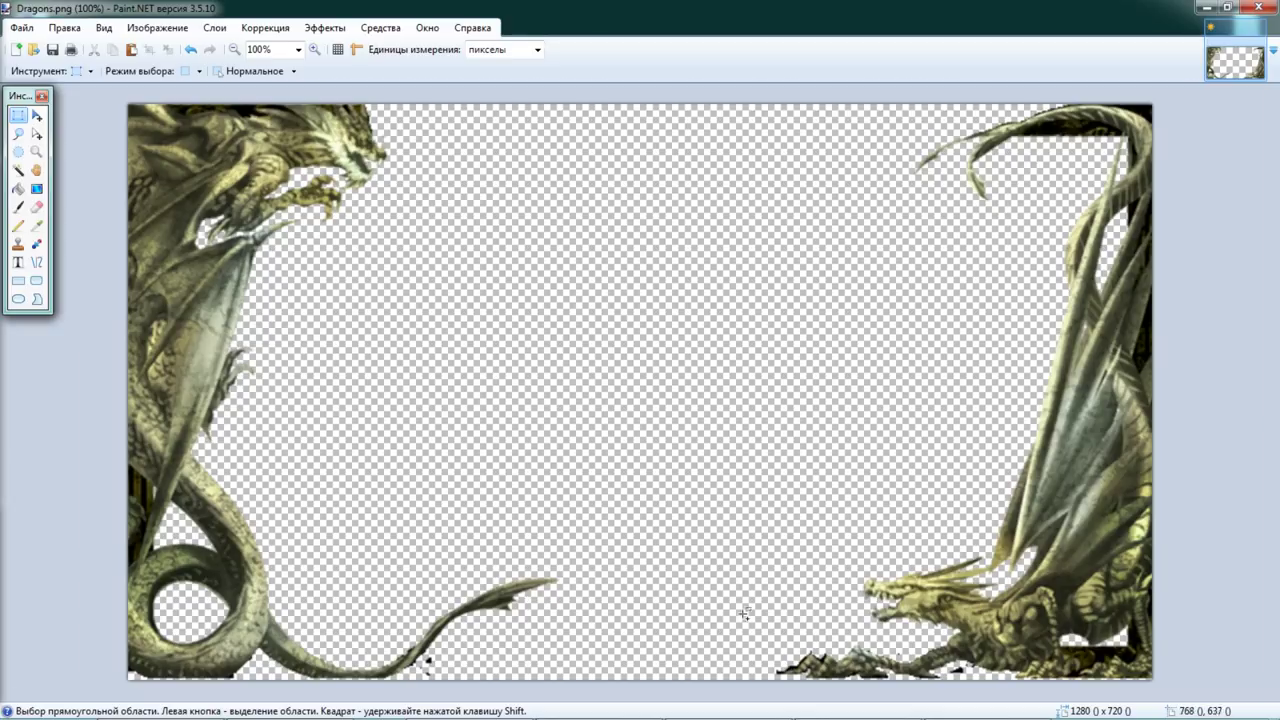
Step: Erase the stray black specks beneath the left dragon's tail with an eraser 5 pixels wide
scroll(680, 590, up, 5)
scroll(595, 567, down, 2)
scroll(500, 514, left, 4)
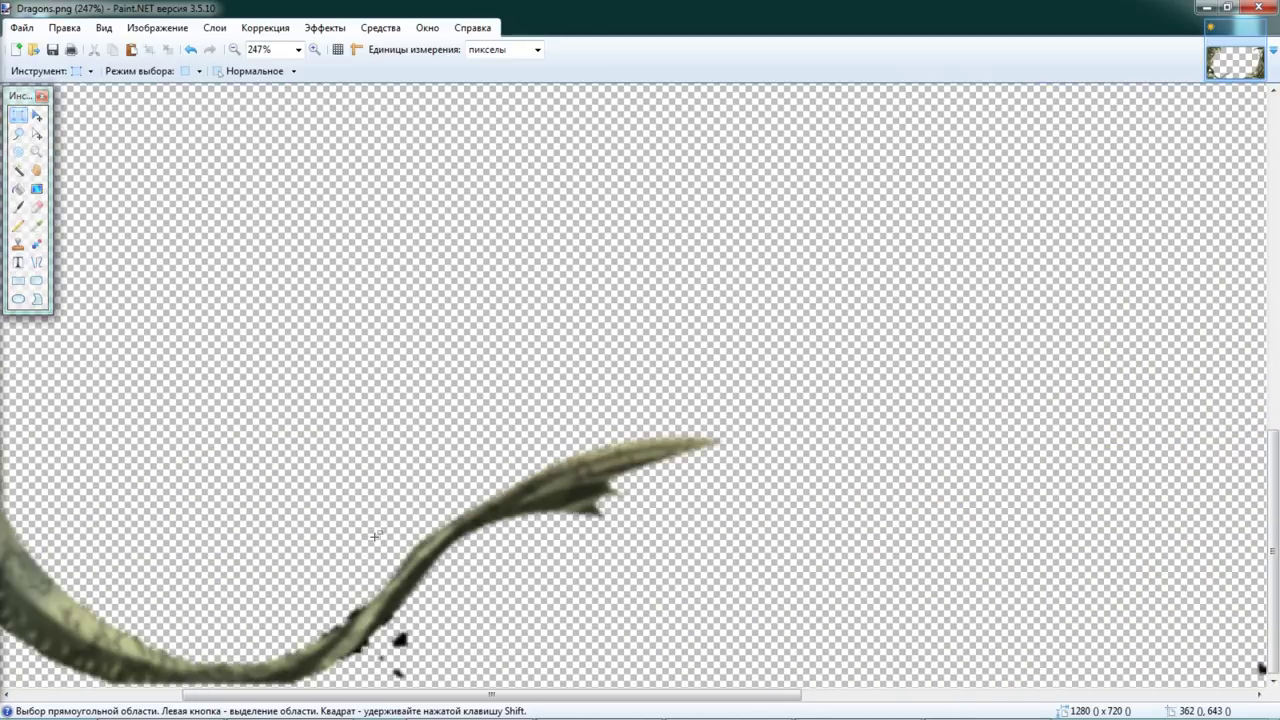
click(38, 206)
click(210, 71)
click(210, 71)
click(210, 71)
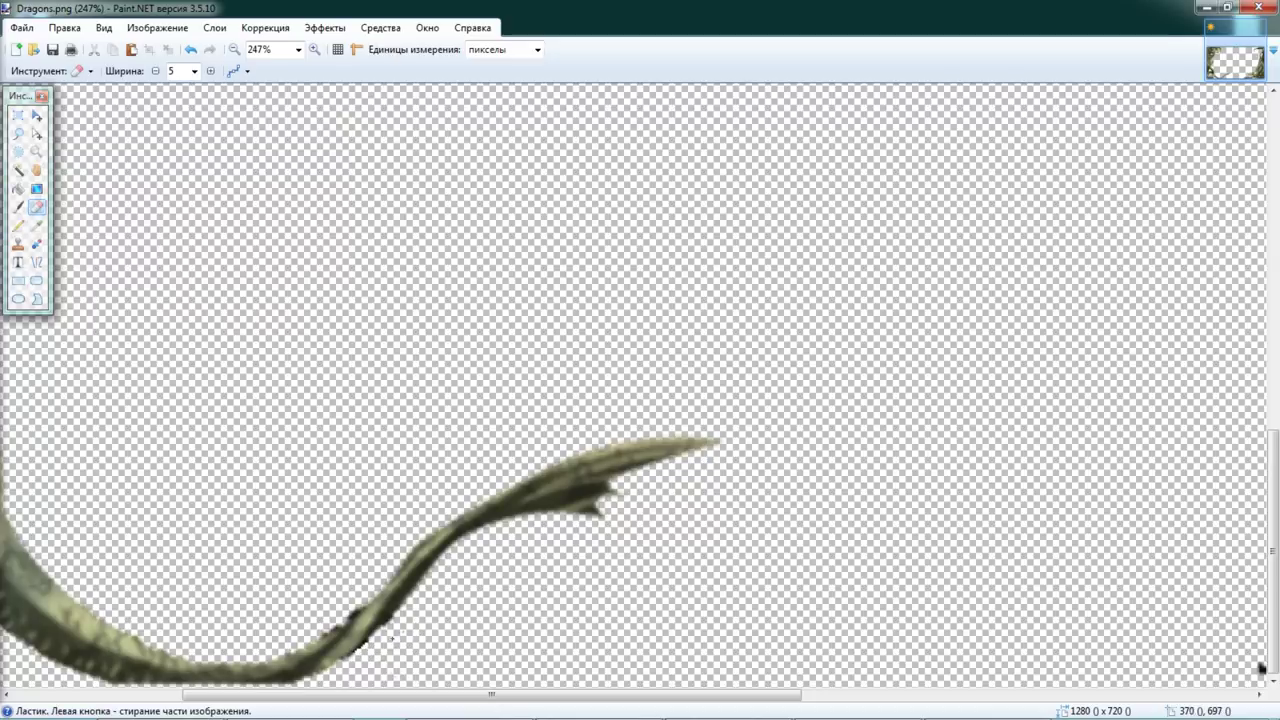
scroll(404, 631, left, 1)
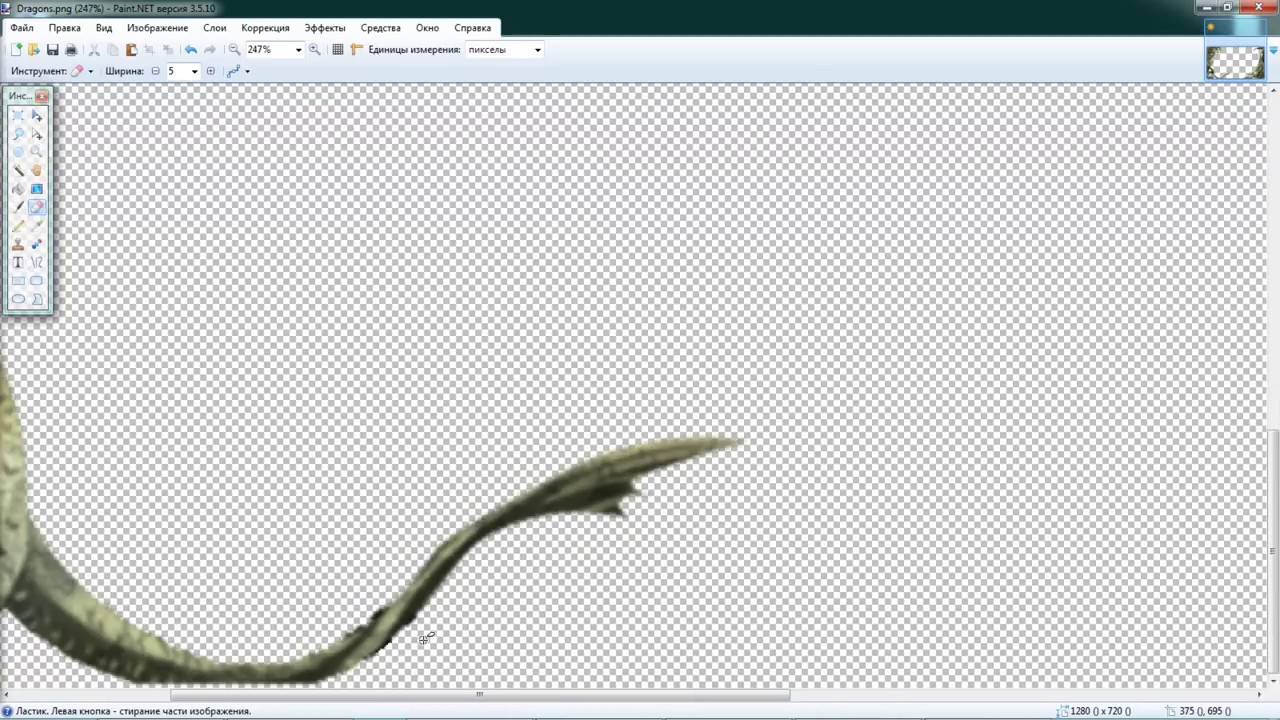
scroll(425, 638, up, 2)
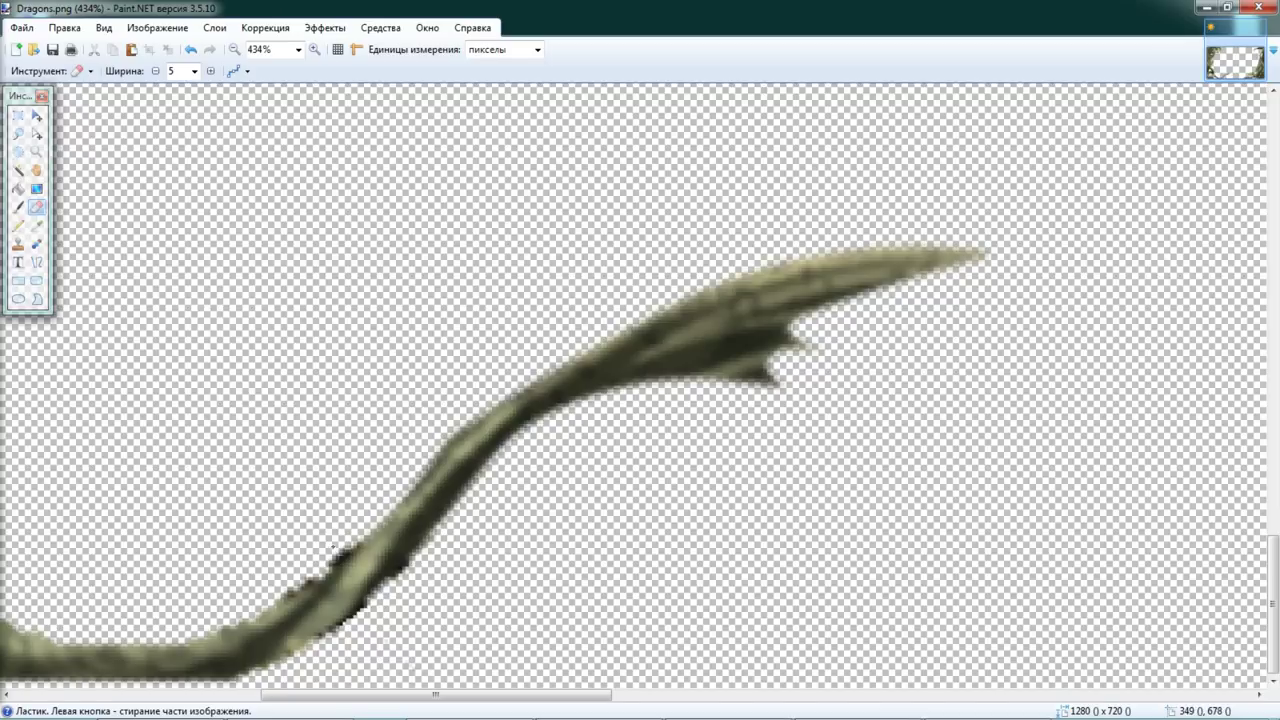
key(ctrl+z)
Step: Erase the stray black specks around the right dragon's foreleg and beneath its neck
scroll(460, 575, down, 5)
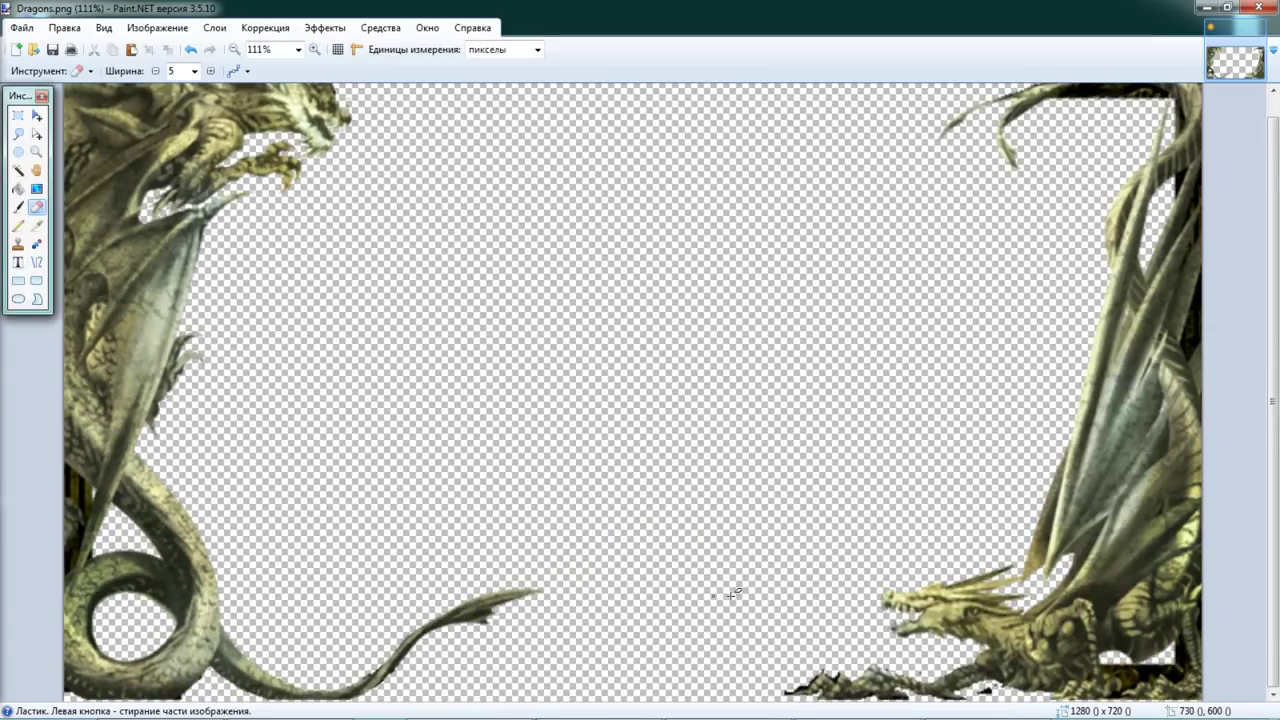
scroll(735, 594, up, 5)
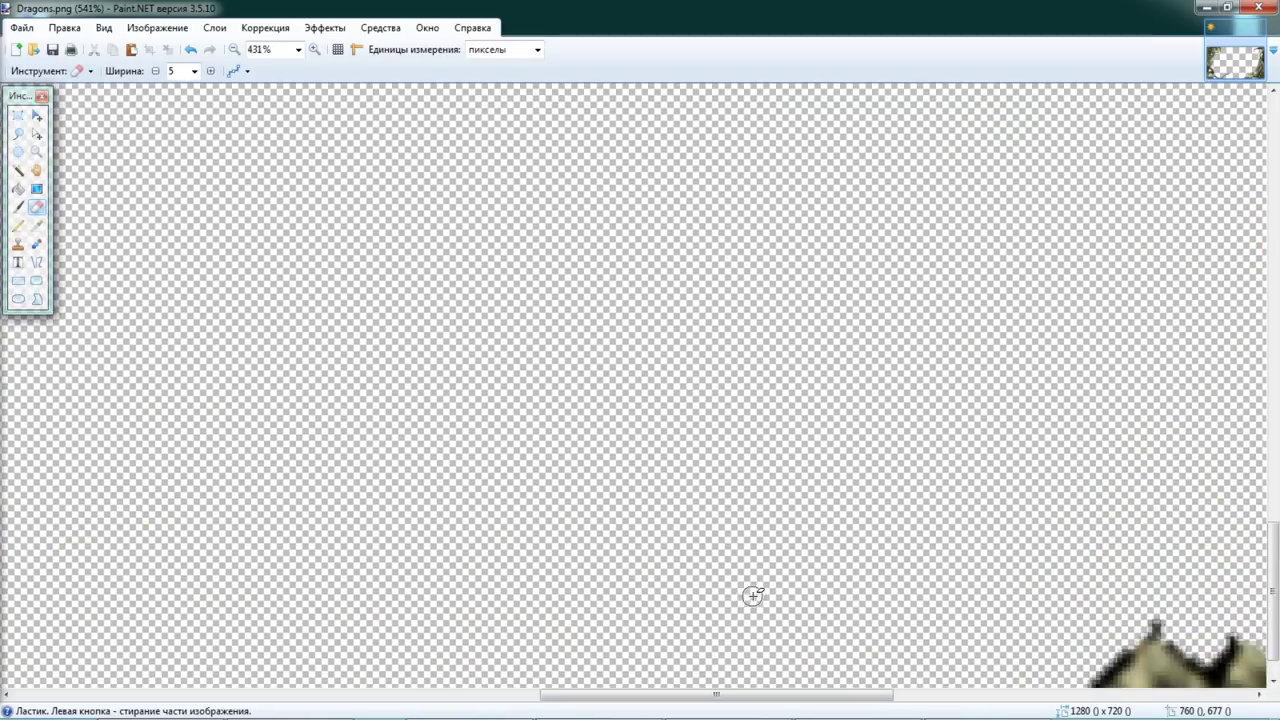
scroll(753, 595, down, 3)
scroll(753, 595, up, 2)
scroll(753, 595, right, 10)
drag(745, 635, 750, 650)
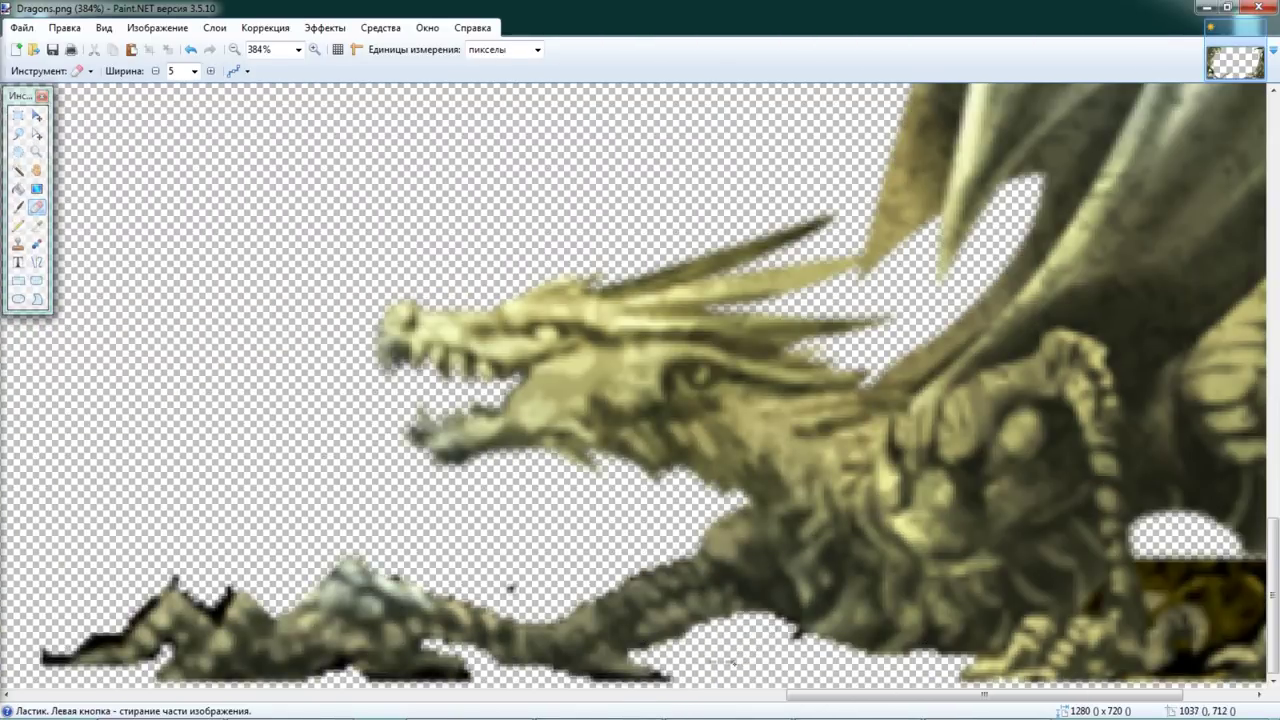
scroll(491, 592, down, 5)
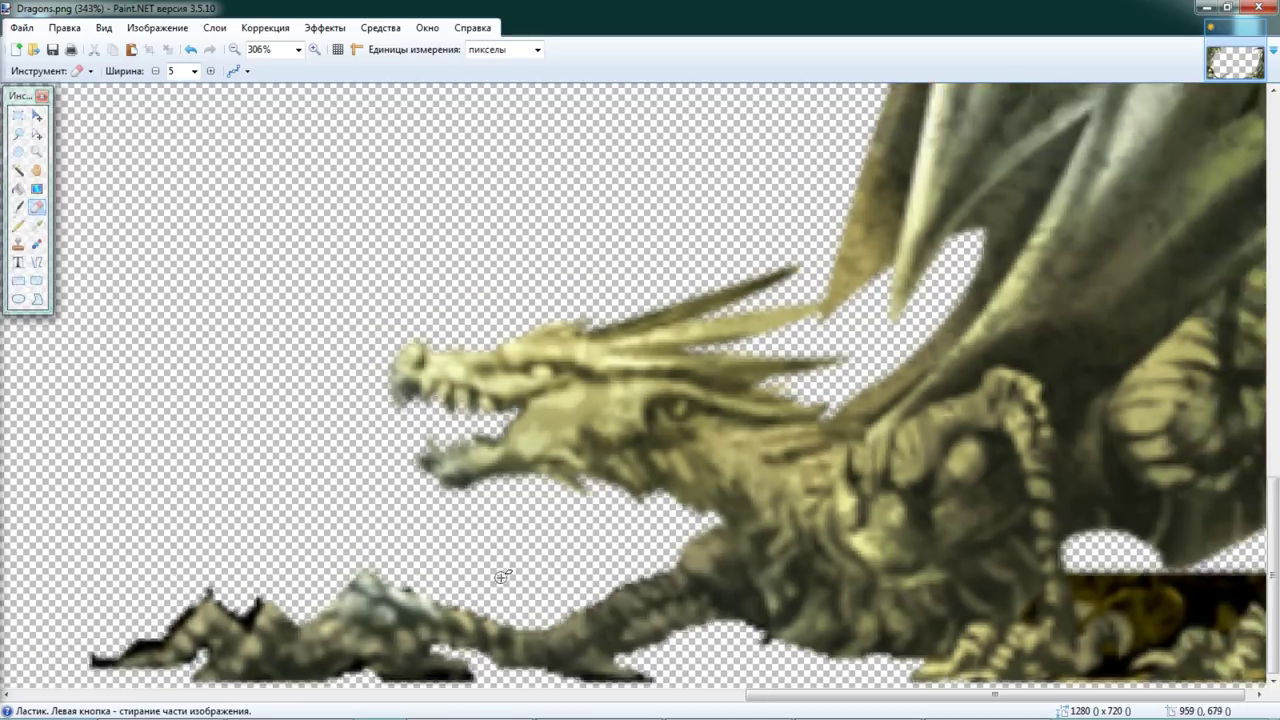
scroll(591, 558, down, 1)
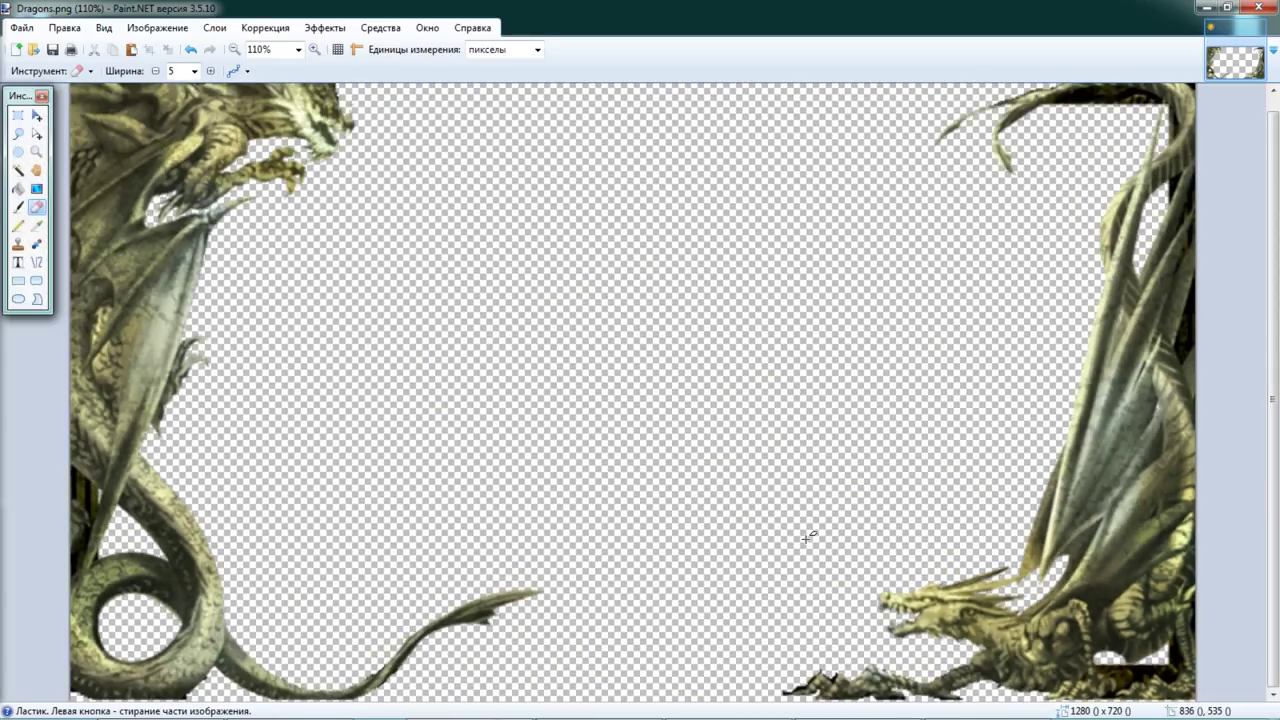
Step: Erase a border along the claws, legs and belly around the dark background patch beneath the right dragon
scroll(816, 533, up, 15)
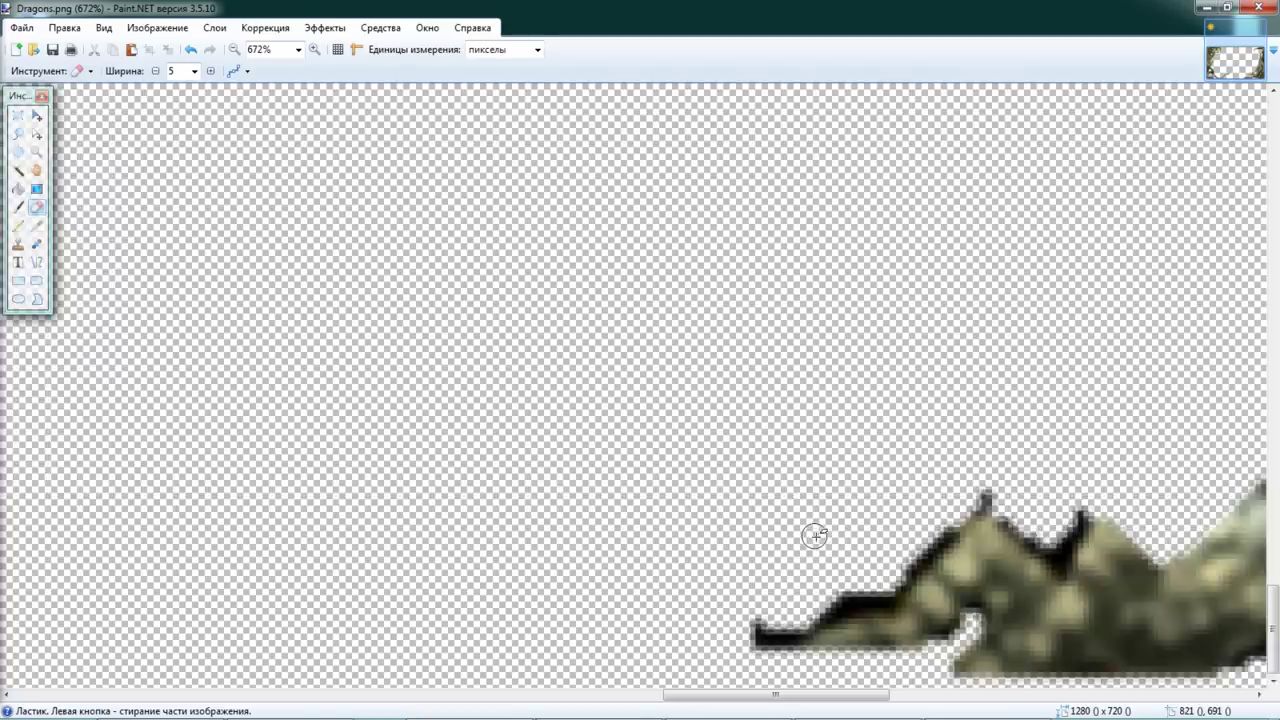
scroll(817, 543, right, 15)
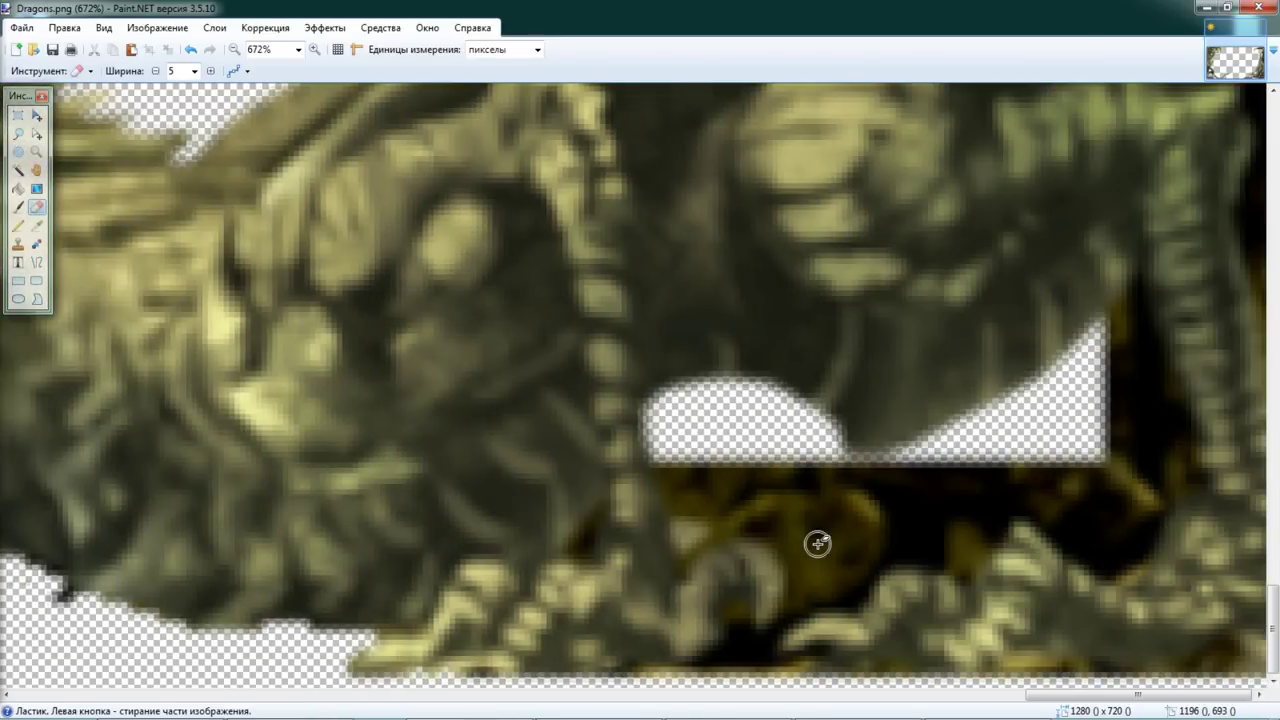
mouse_move(1104, 540)
mouse_down()
mouse_move(1032, 506)
mouse_move(1010, 508)
mouse_move(963, 564)
mouse_move(945, 560)
mouse_move(974, 554)
mouse_move(935, 553)
mouse_up()
mouse_move(1146, 626)
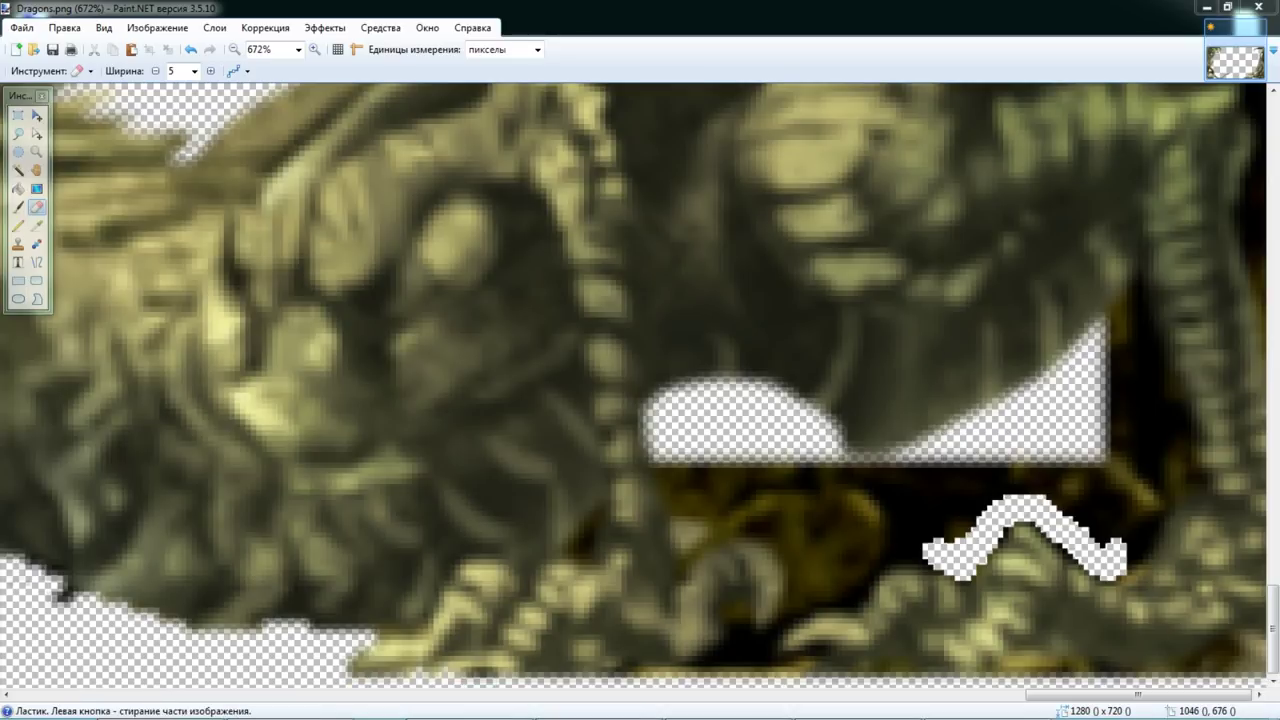
mouse_move(922, 555)
mouse_down()
mouse_move(842, 598)
mouse_move(803, 605)
mouse_move(800, 557)
mouse_move(801, 591)
mouse_move(794, 552)
mouse_move(763, 525)
mouse_move(683, 543)
mouse_move(663, 467)
mouse_move(842, 454)
mouse_move(873, 469)
mouse_move(866, 480)
mouse_move(812, 461)
mouse_move(700, 458)
mouse_move(688, 471)
mouse_move(707, 494)
mouse_move(709, 471)
mouse_move(708, 498)
mouse_move(657, 458)
mouse_up()
key(ctrl+z)
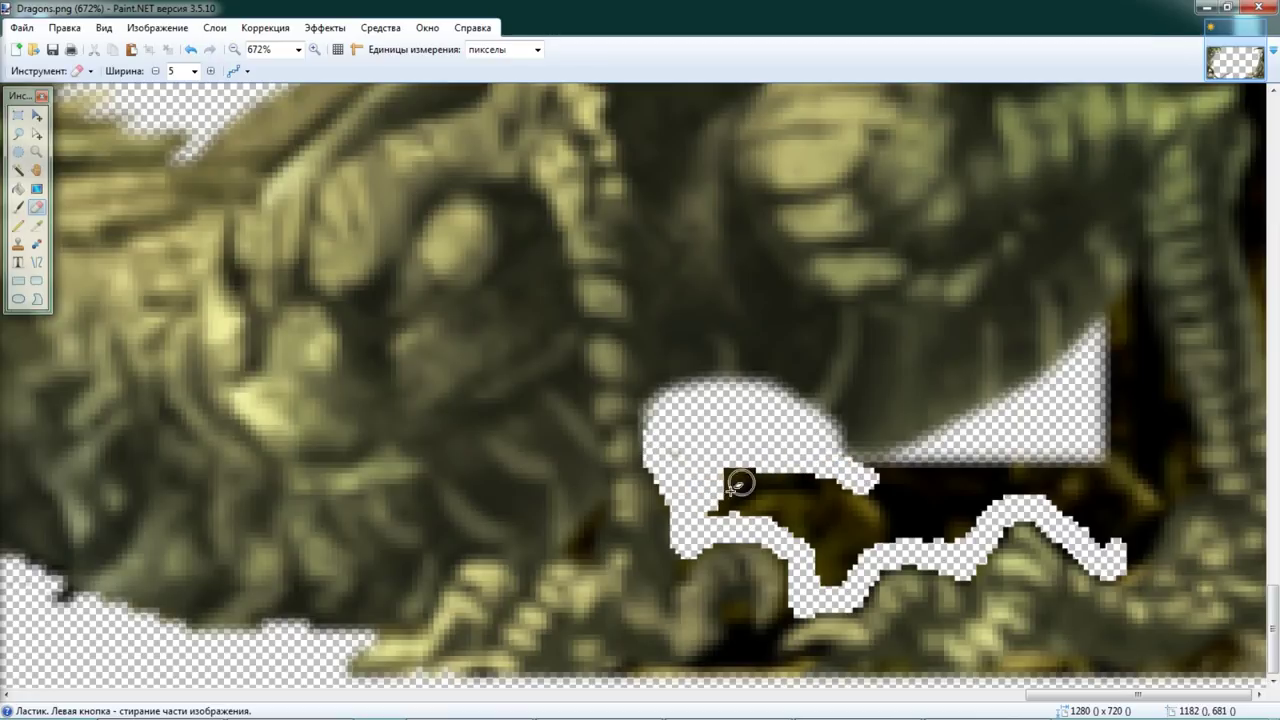
mouse_move(752, 500)
mouse_down()
mouse_move(776, 481)
mouse_move(796, 501)
mouse_move(926, 460)
mouse_move(1096, 462)
mouse_up()
mouse_move(1118, 552)
mouse_down()
mouse_move(1168, 482)
mouse_move(1188, 479)
mouse_move(1188, 420)
mouse_move(1142, 295)
mouse_move(1091, 339)
mouse_up()
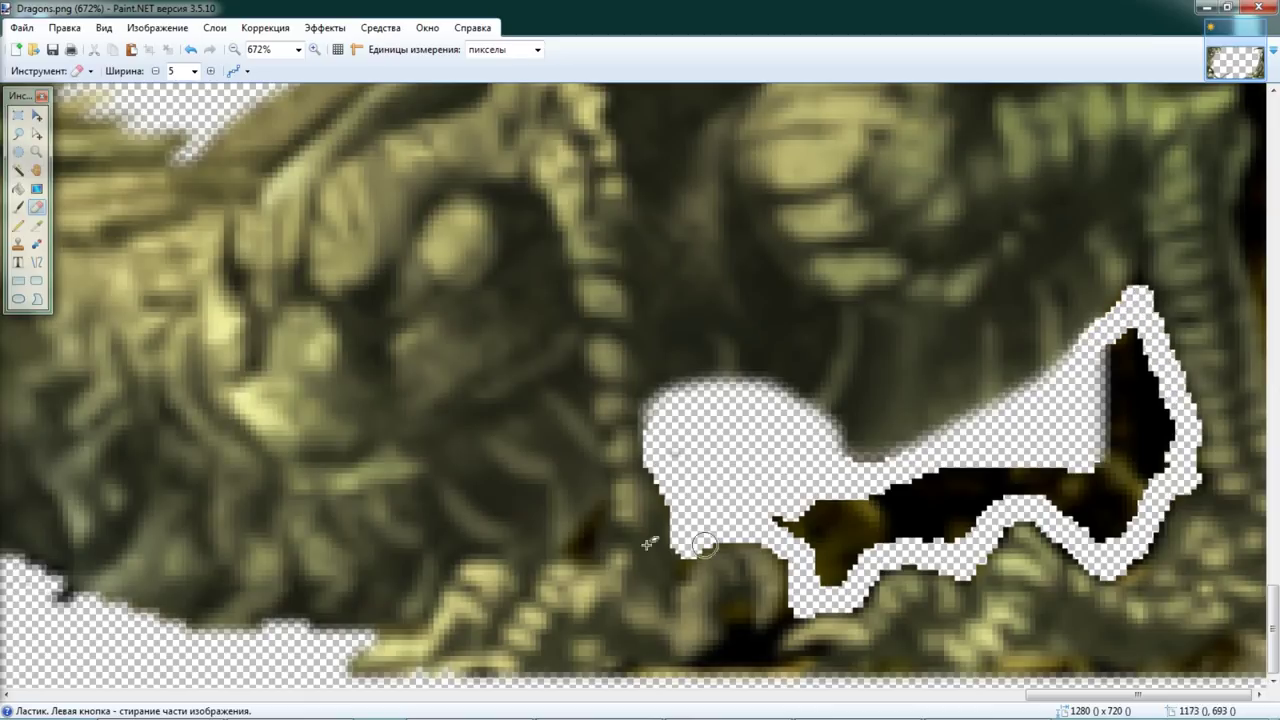
Step: Delete the dark background fragments beside the right dragon's hind leg using rectangular selections
click(18, 115)
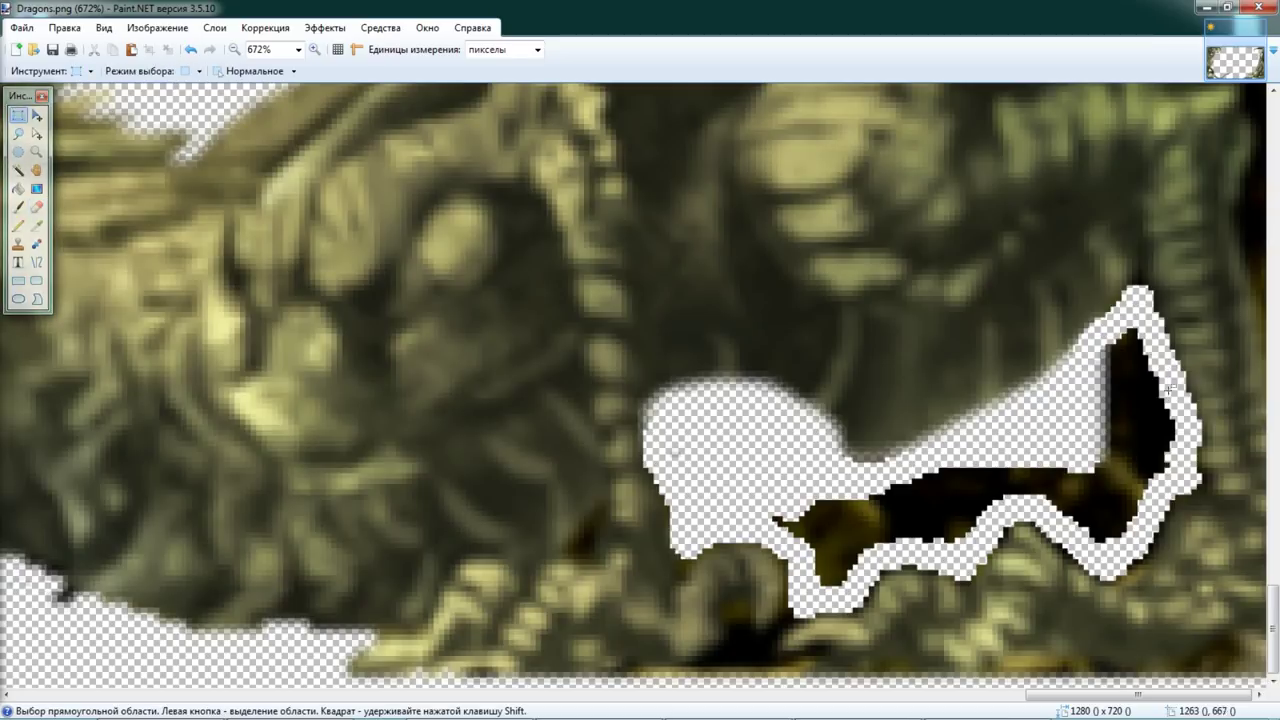
mouse_move(1108, 332)
mouse_down()
mouse_move(1150, 370)
mouse_move(1166, 355)
mouse_move(1093, 404)
mouse_move(1124, 340)
mouse_up()
drag(1186, 405, 1070, 488)
click(1070, 488)
drag(1160, 453, 1068, 537)
click(1124, 455)
drag(1145, 468, 1066, 532)
key(Delete)
drag(1140, 510, 1088, 535)
key(Delete)
Step: Delete the rest of the dark background patch between the right dragon's belly and claws with rectangular selections, then deselect
drag(1102, 436, 971, 512)
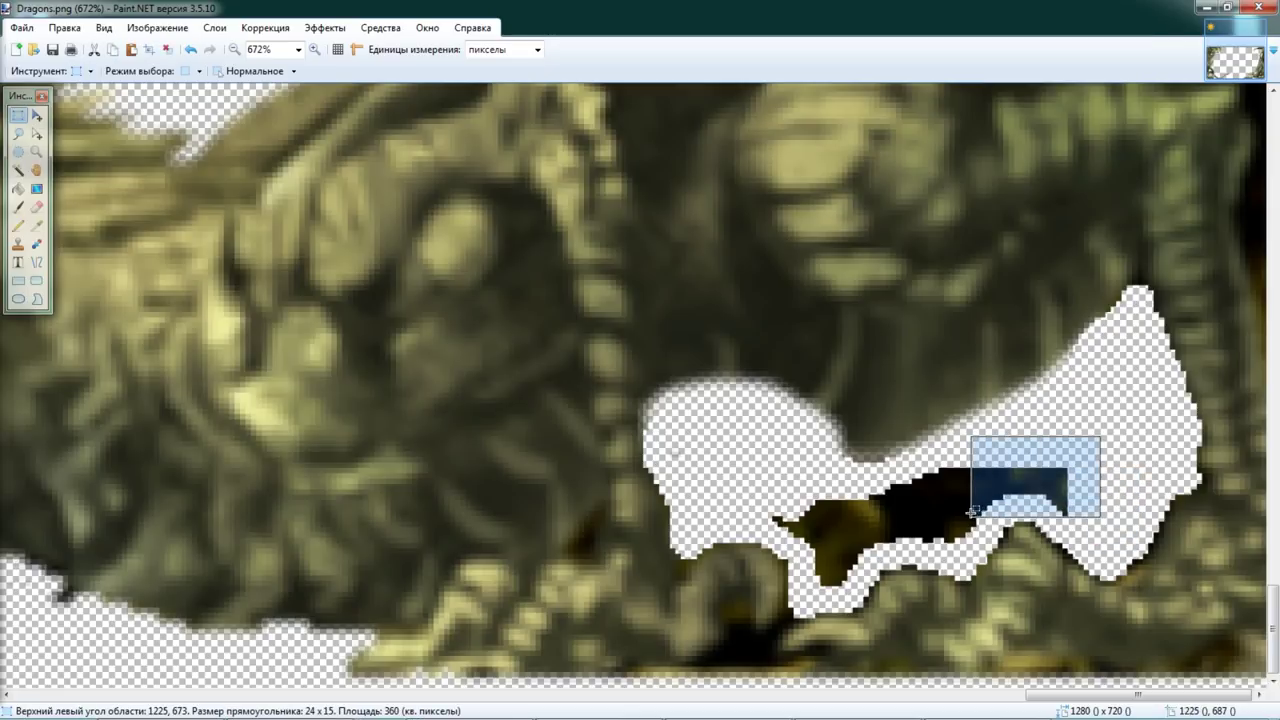
key(Delete)
drag(984, 468, 868, 527)
key(Delete)
drag(970, 494, 814, 552)
key(Delete)
drag(988, 517, 924, 550)
click(887, 500)
drag(887, 500, 766, 551)
key(Delete)
click(831, 556)
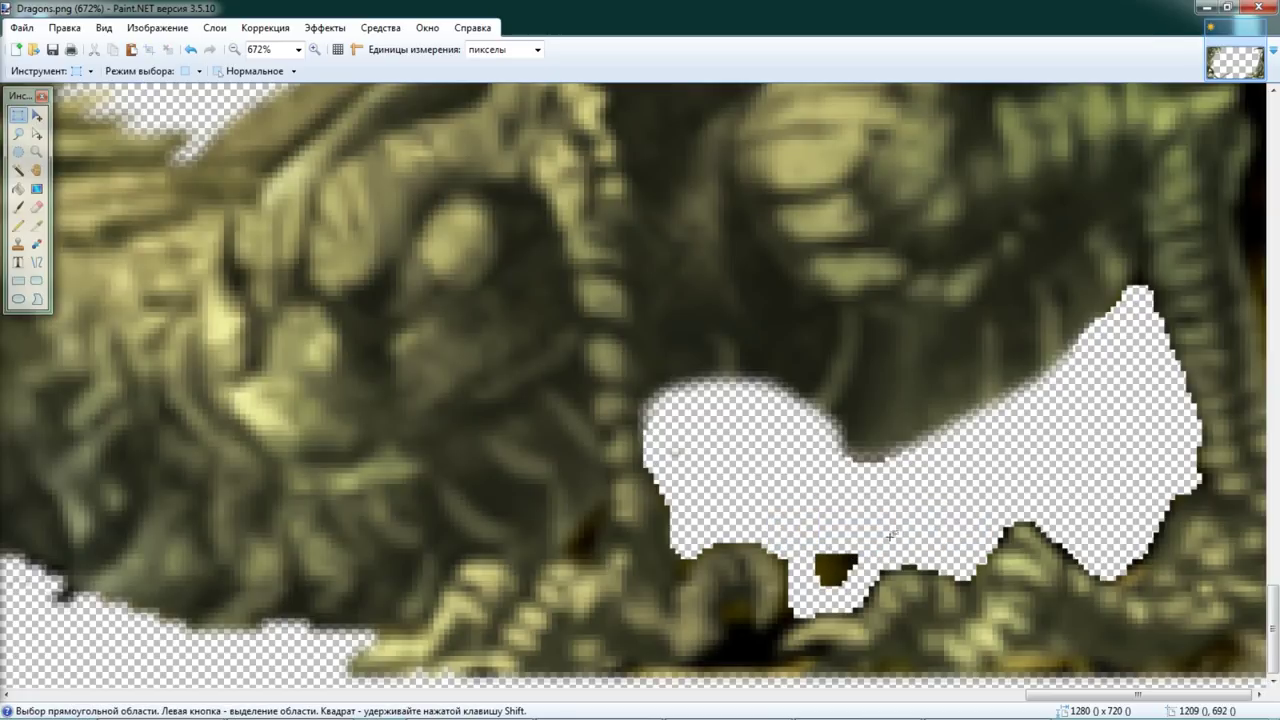
drag(876, 532, 802, 588)
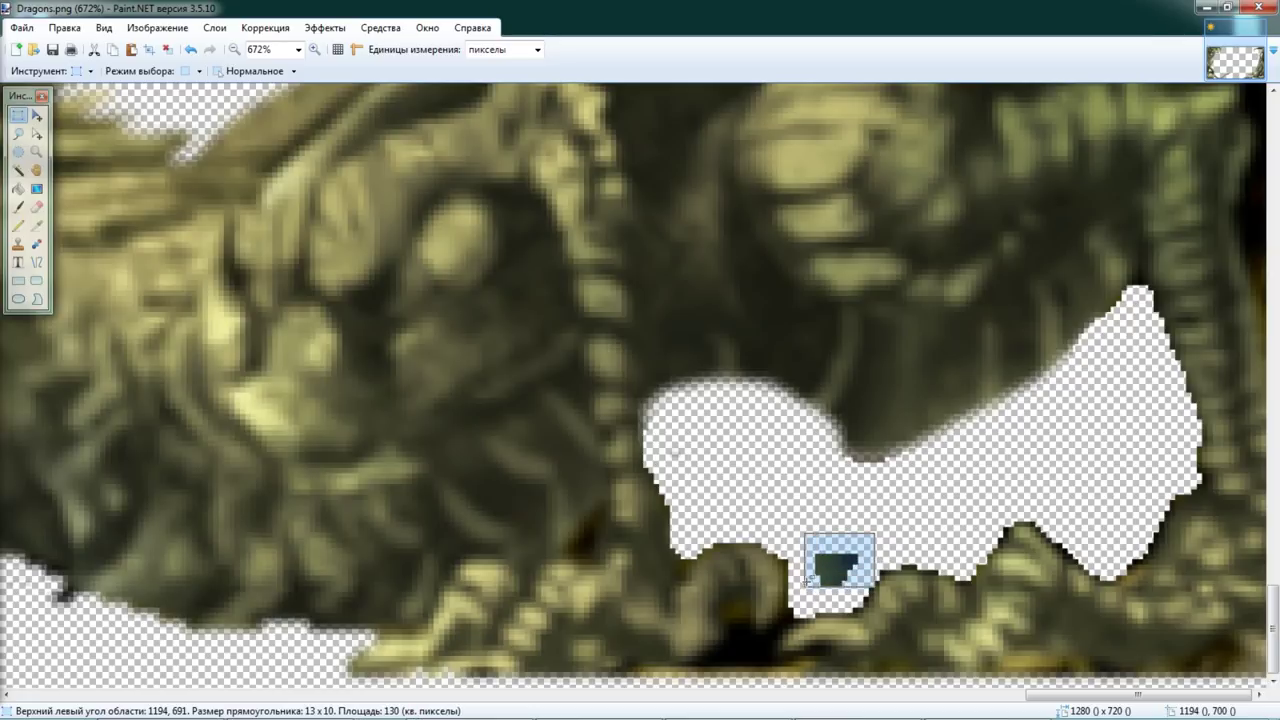
key(Delete)
click(855, 551)
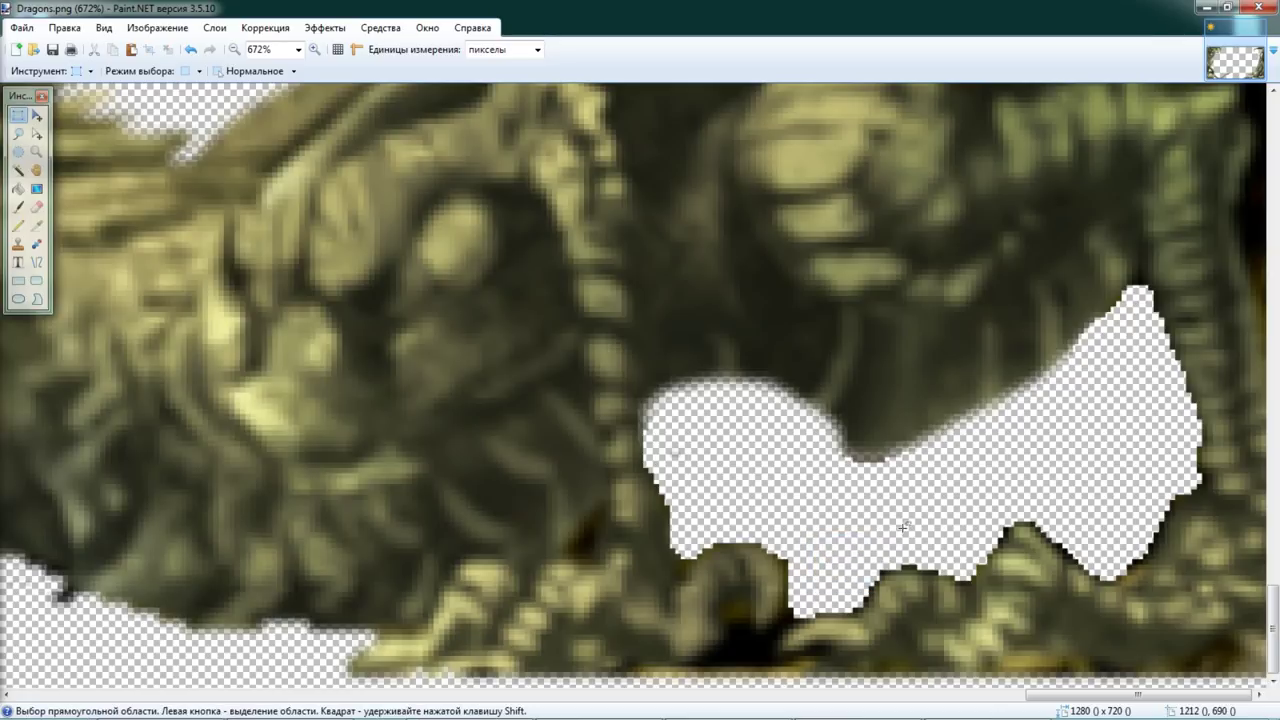
Step: Start saving the cleaned dragon image to a file and set the file type to PNG
scroll(902, 527, down, 8)
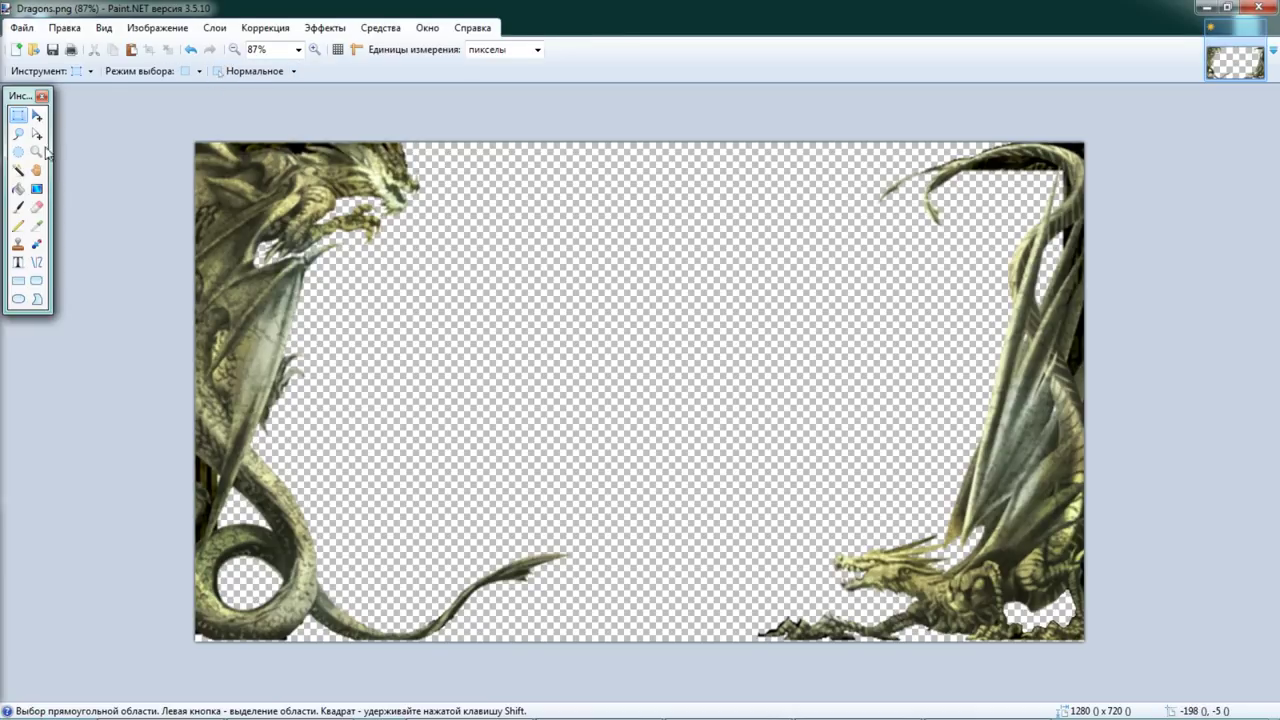
click(22, 28)
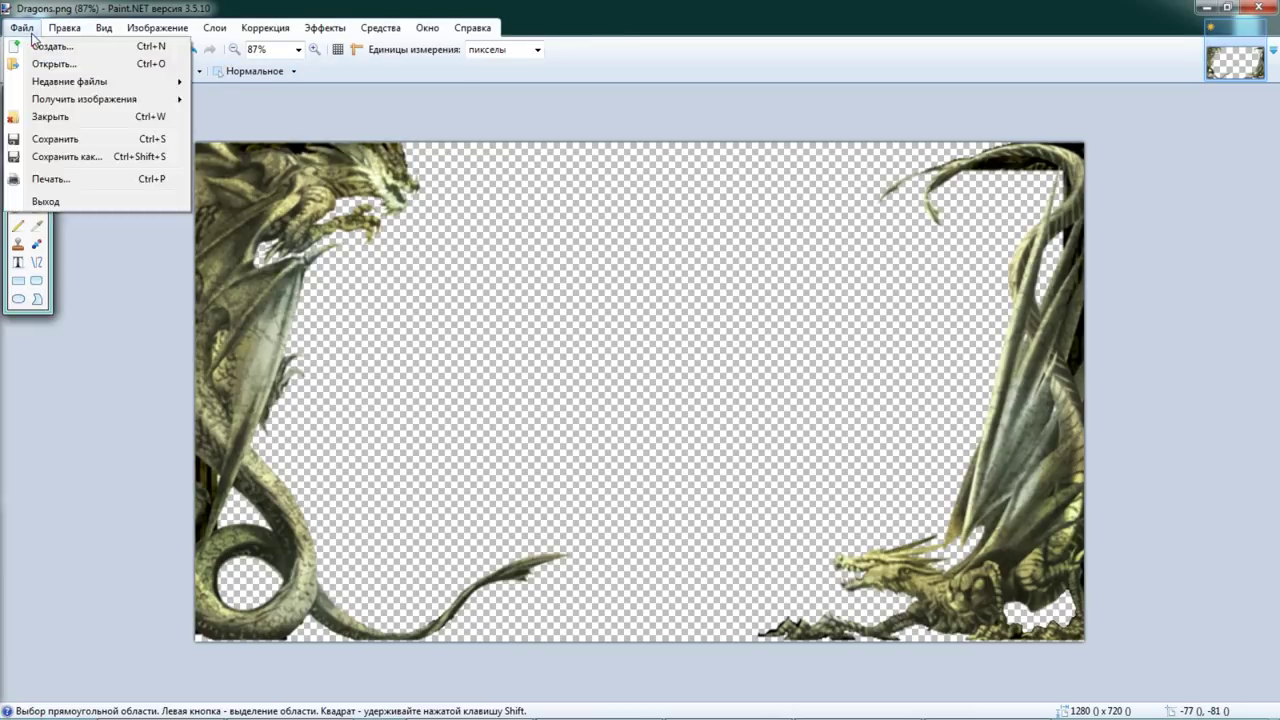
click(67, 141)
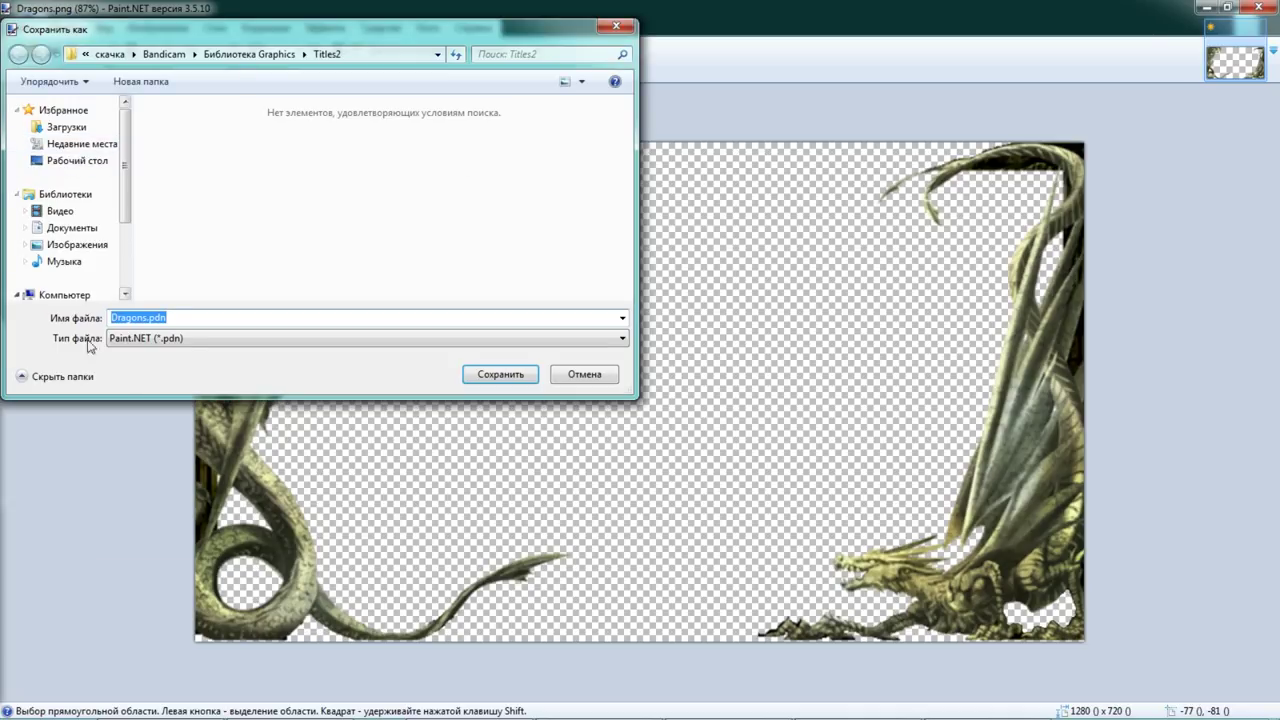
click(197, 338)
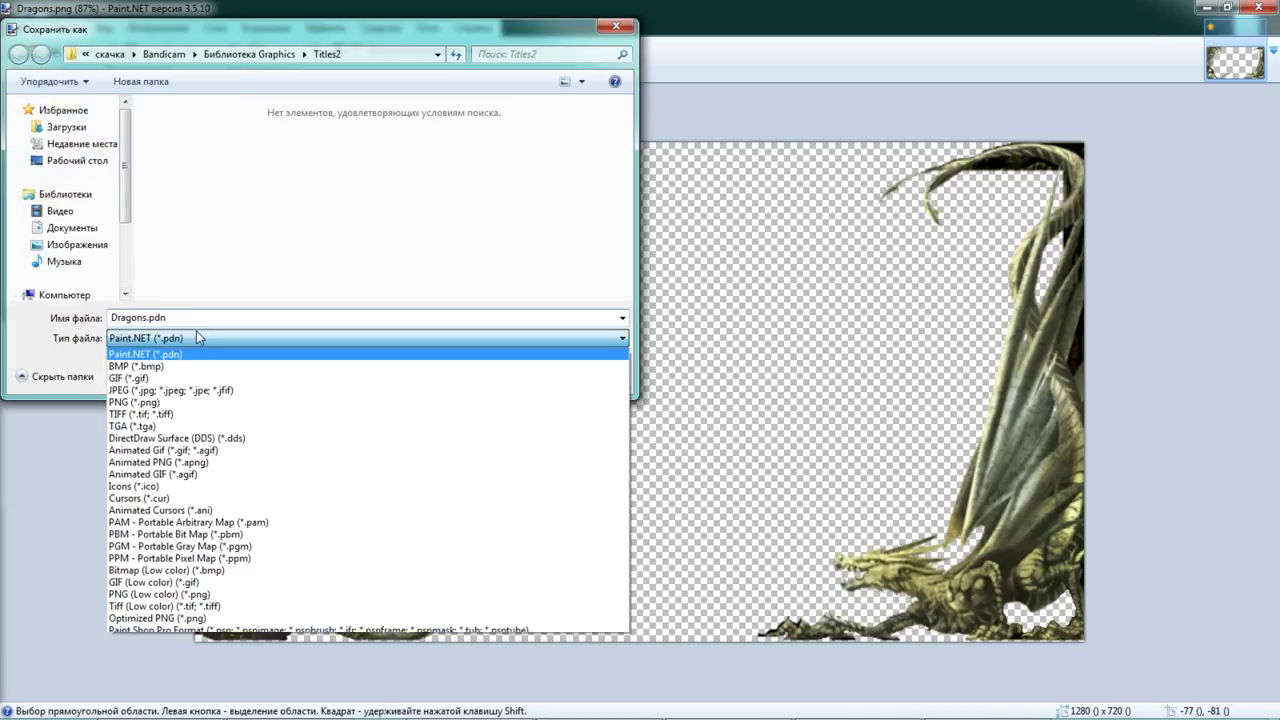
click(179, 405)
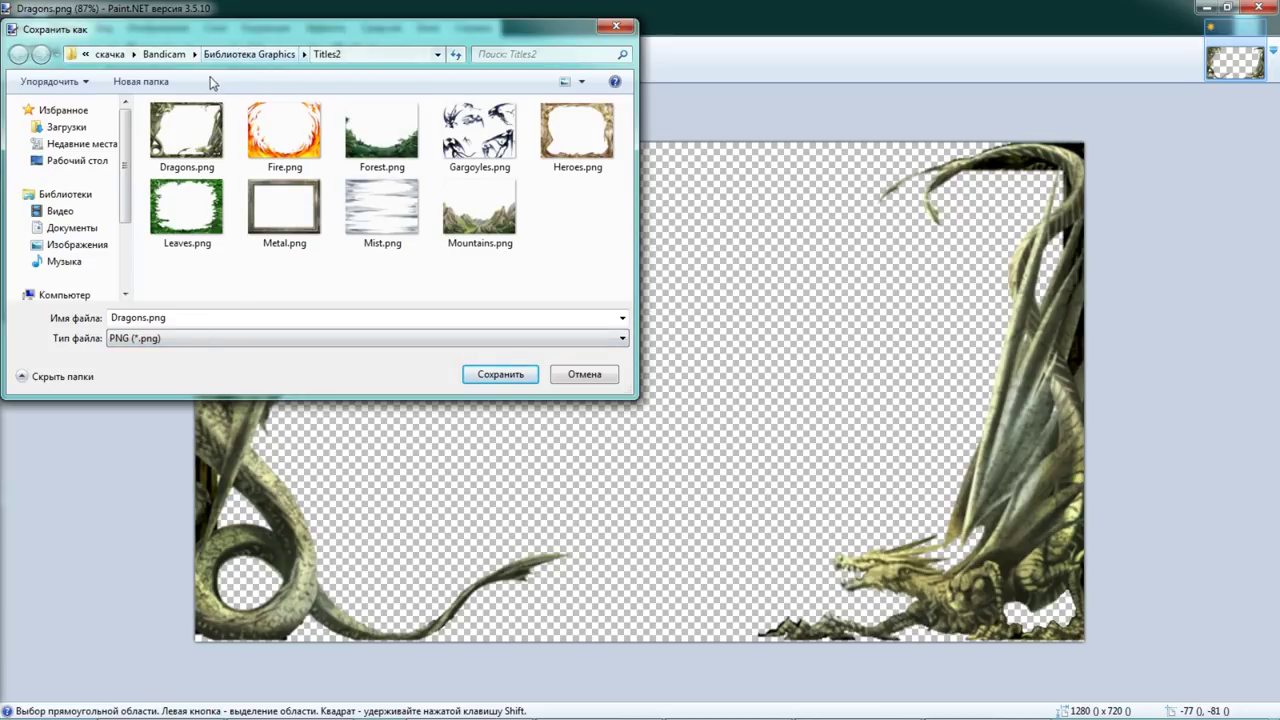
Step: Save the image in the Bandicam folder under the name "Заготовка 1", accepting the PNG save options
click(165, 54)
click(388, 344)
click(391, 318)
double_click(391, 318)
text(За)
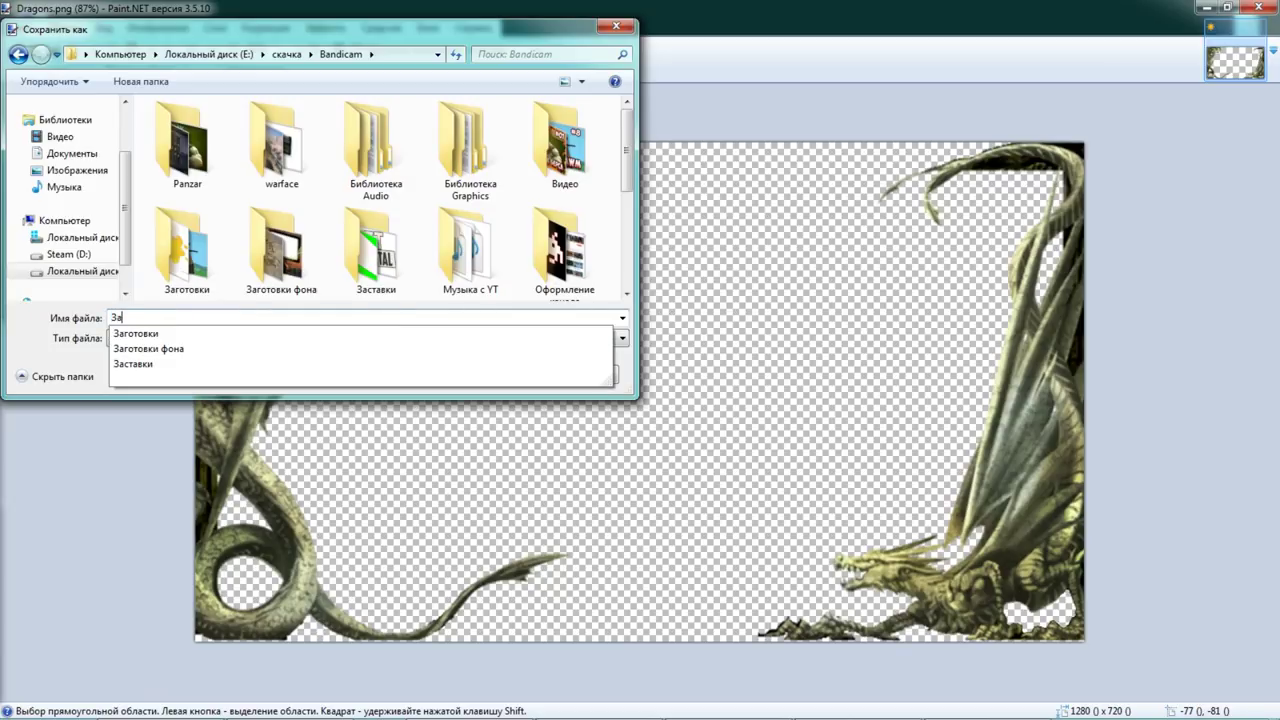
text(готовка 1)
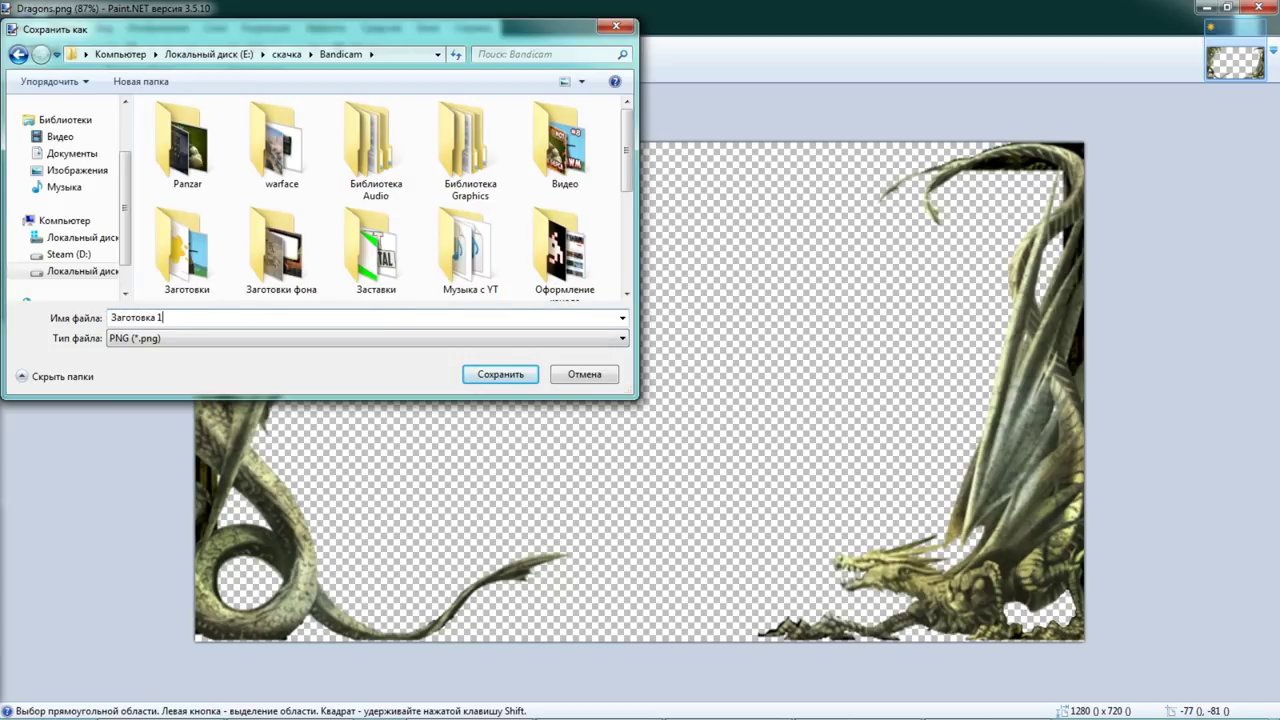
key(Return)
key(Return)
click(607, 385)
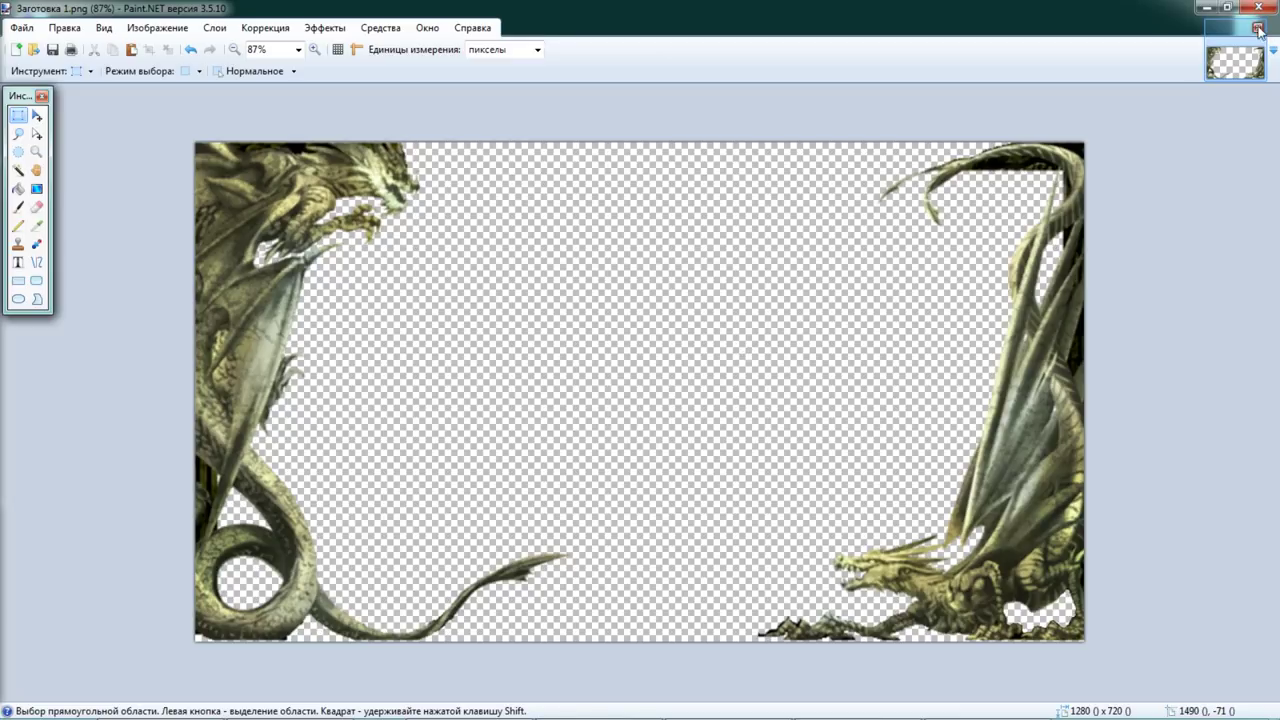
Step: Shift the left dragon's half of the canvas about 68 px outward, stretch it to about 722 px high, and deselect
drag(648, 125, 180, 705)
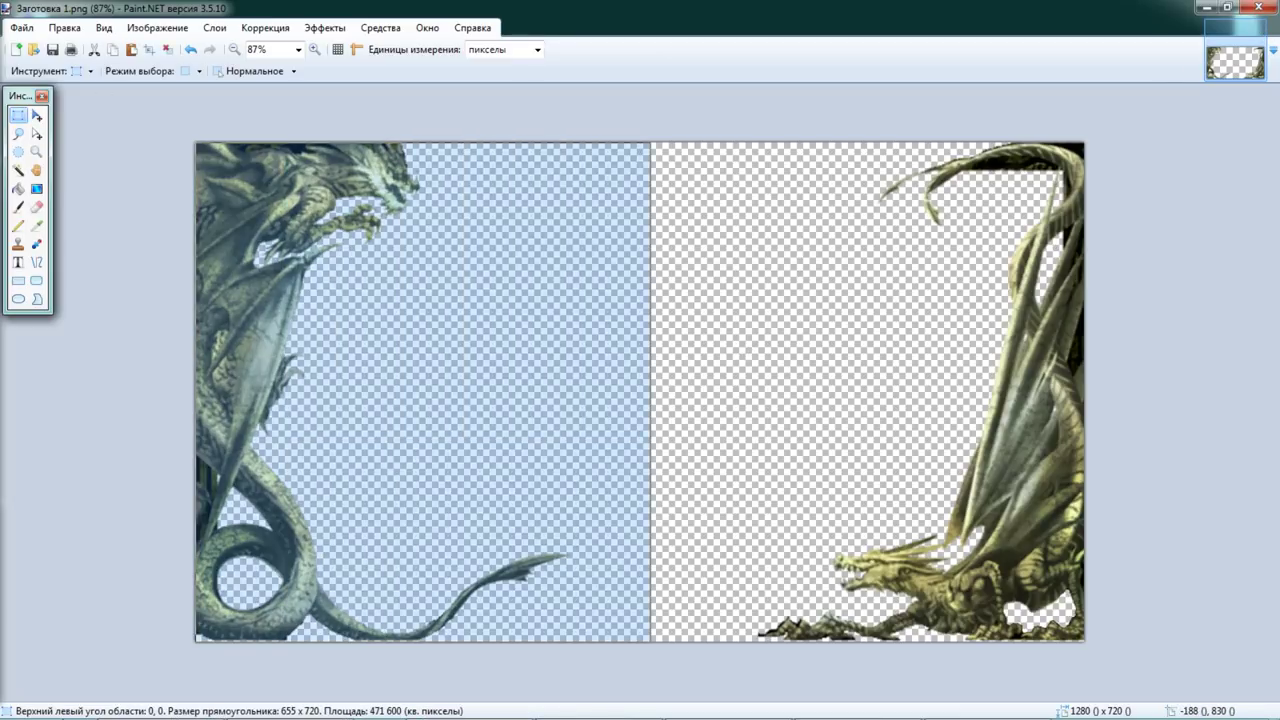
click(36, 115)
drag(398, 377, 353, 383)
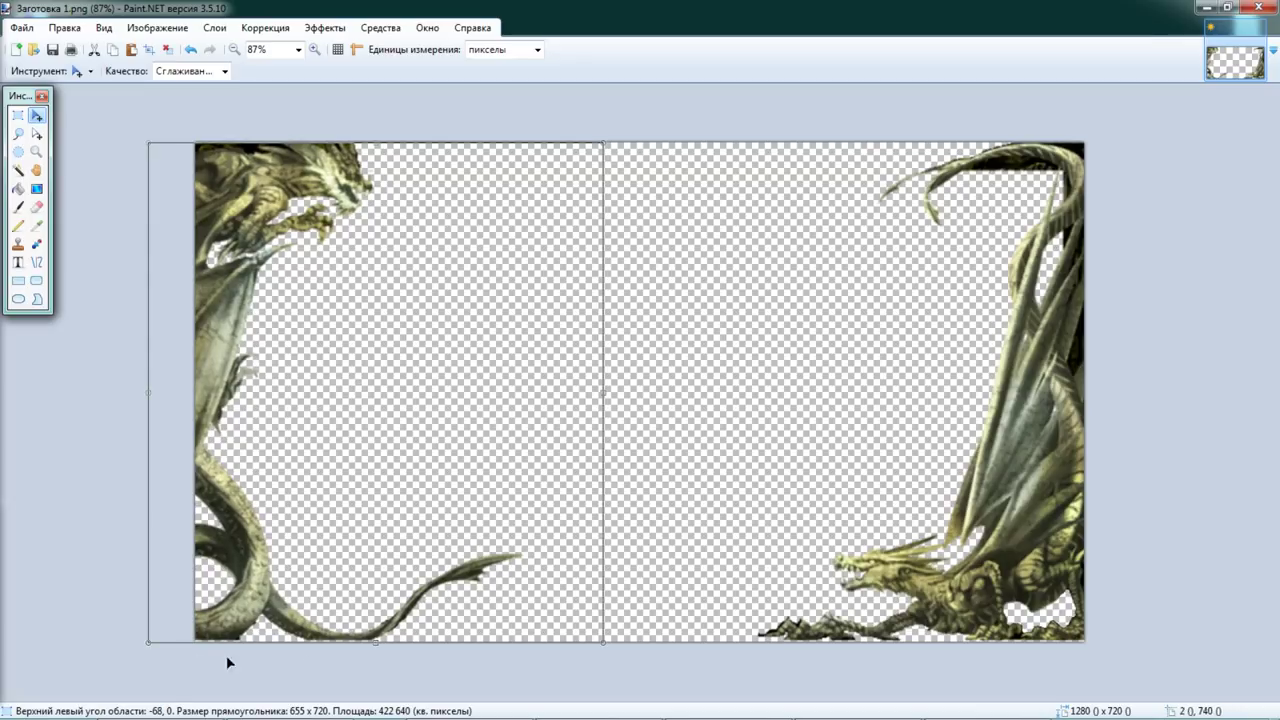
drag(380, 646, 373, 644)
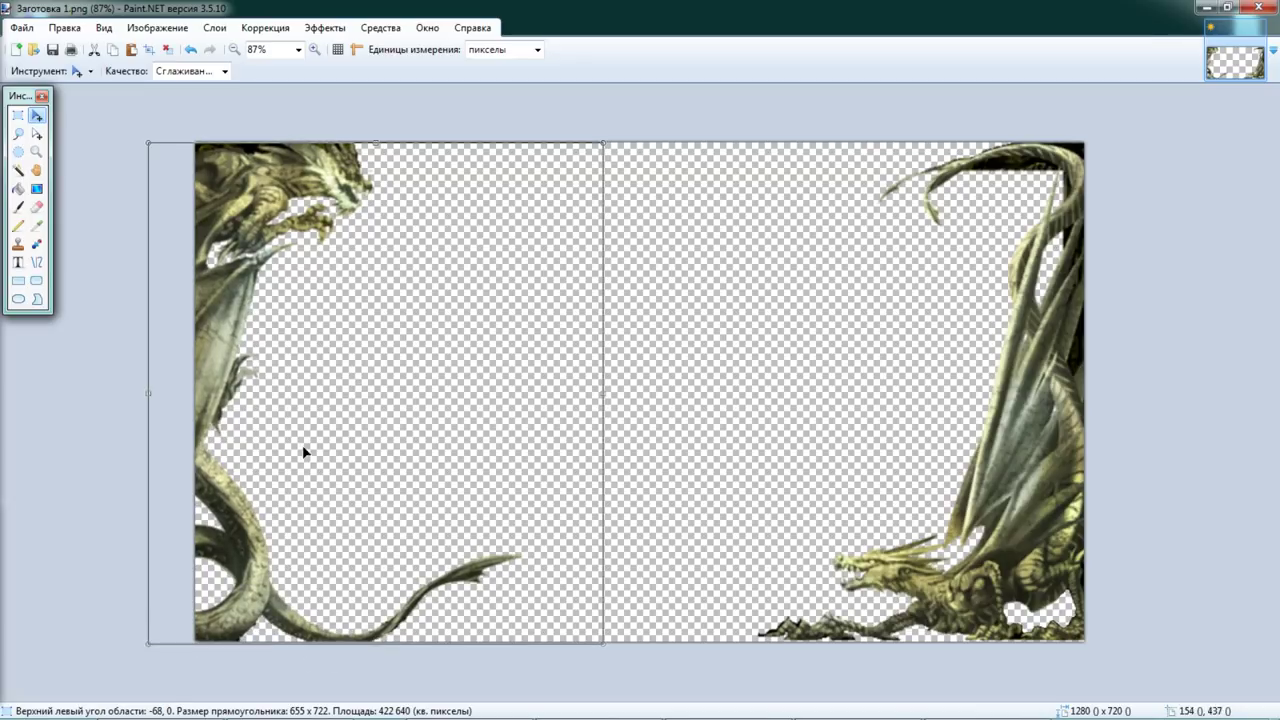
click(22, 118)
click(826, 328)
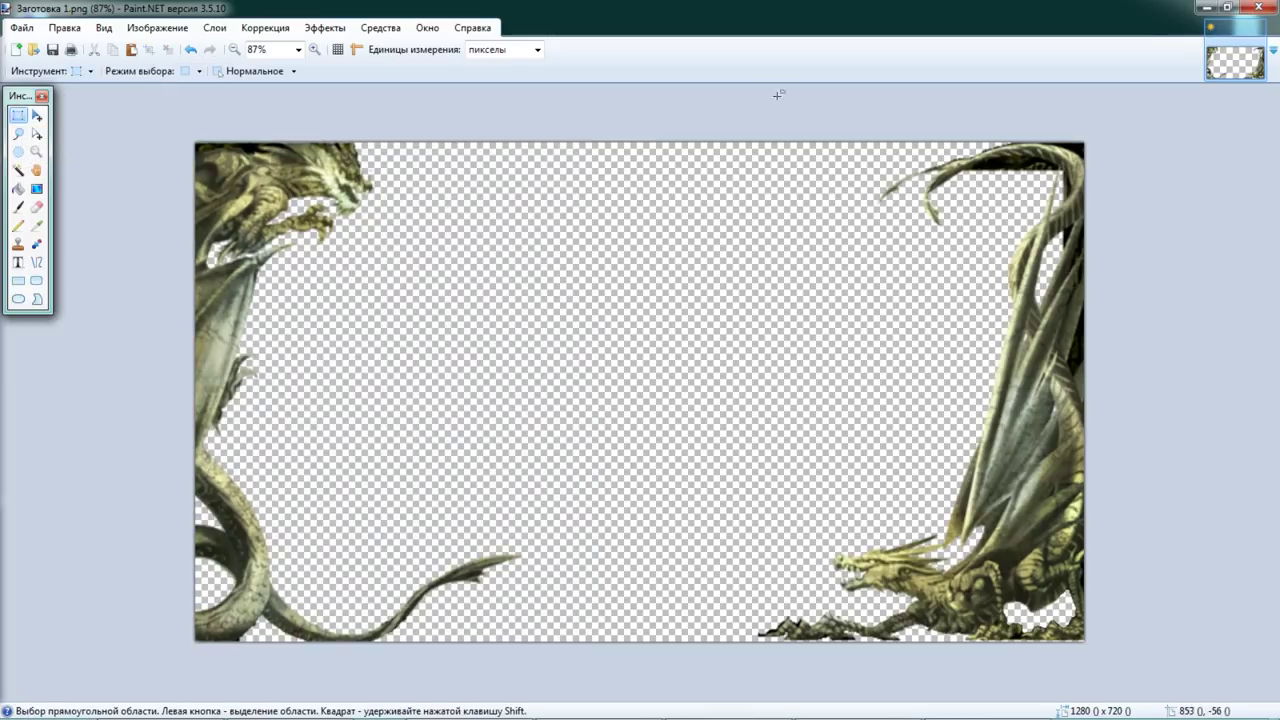
Step: Select the area around the right dragon, shift it about 72 px outward past the canvas edge, and deselect
drag(722, 113, 1092, 650)
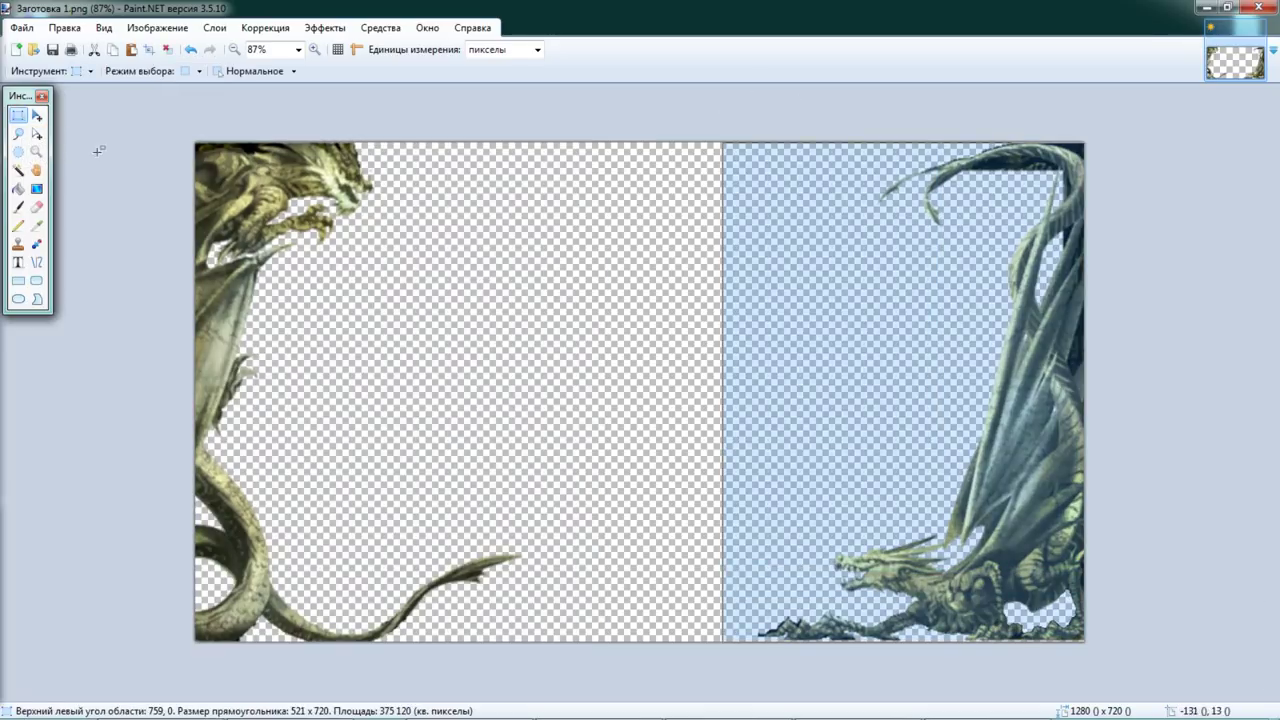
click(35, 119)
drag(927, 394, 979, 396)
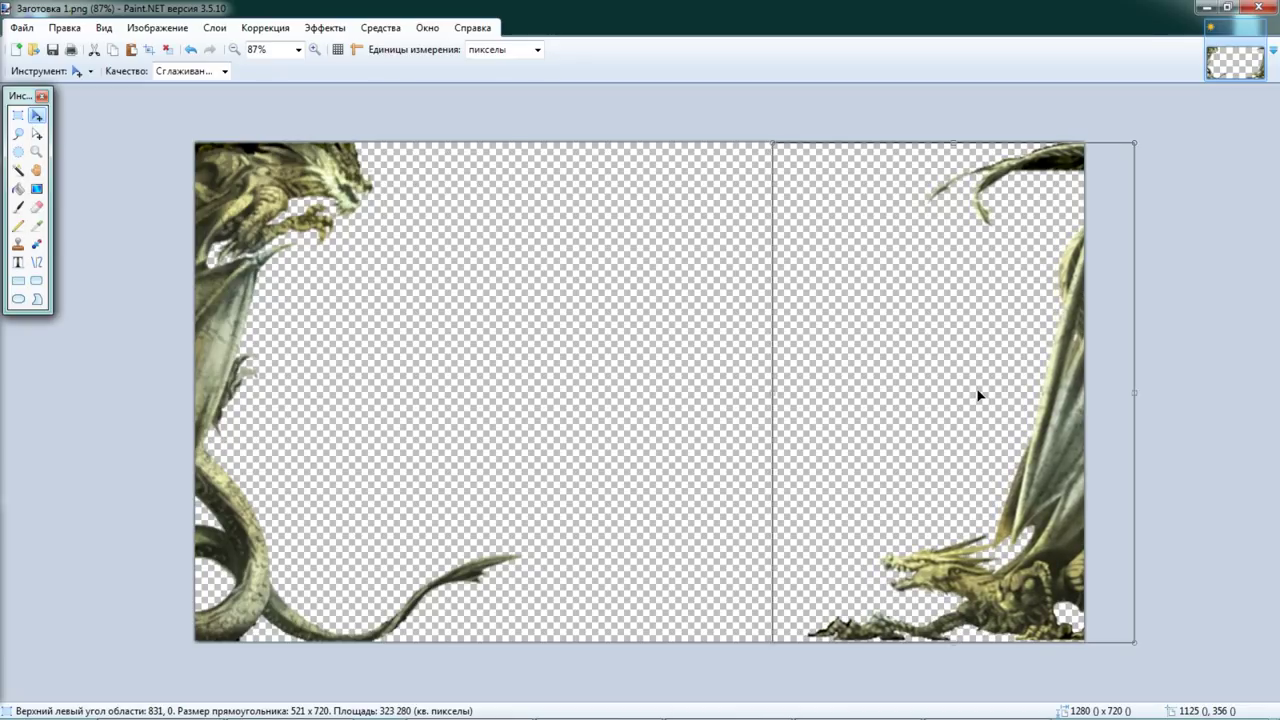
click(22, 114)
click(710, 372)
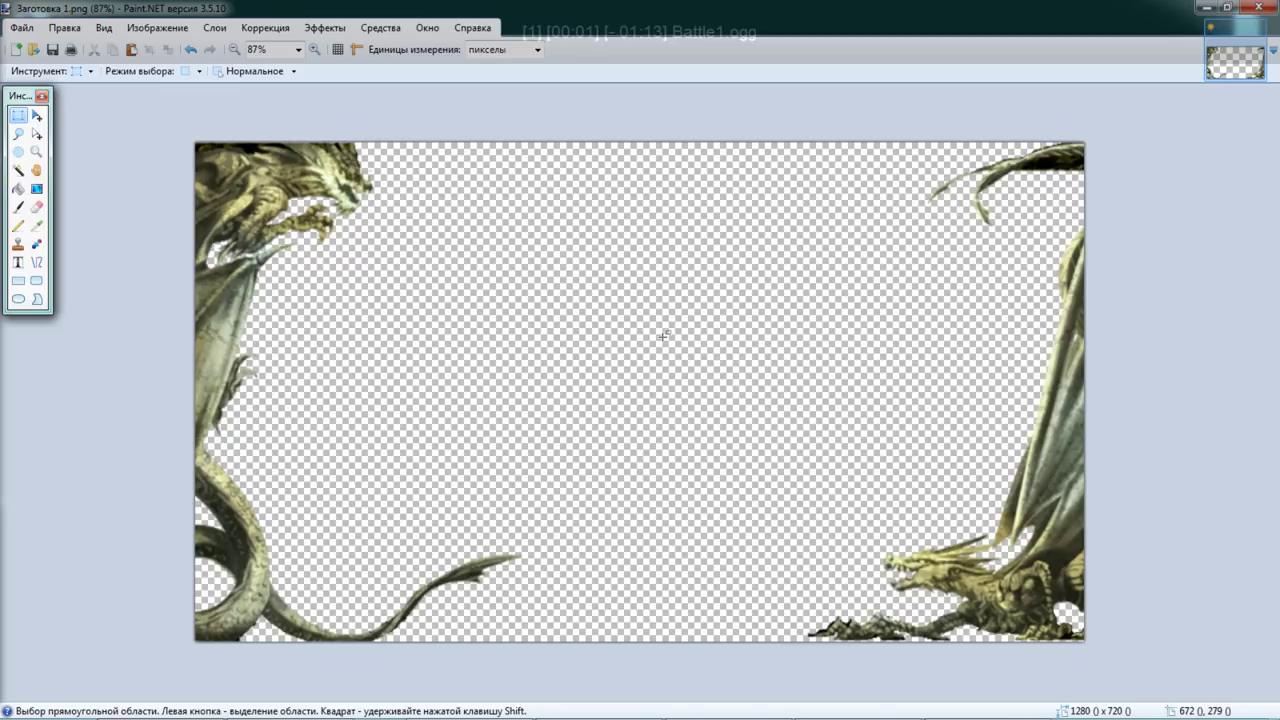
Step: Save the narrower-dragon version as a separate 32-bit PNG named "Заготовка 2" in the Bandicam folder
click(313, 50)
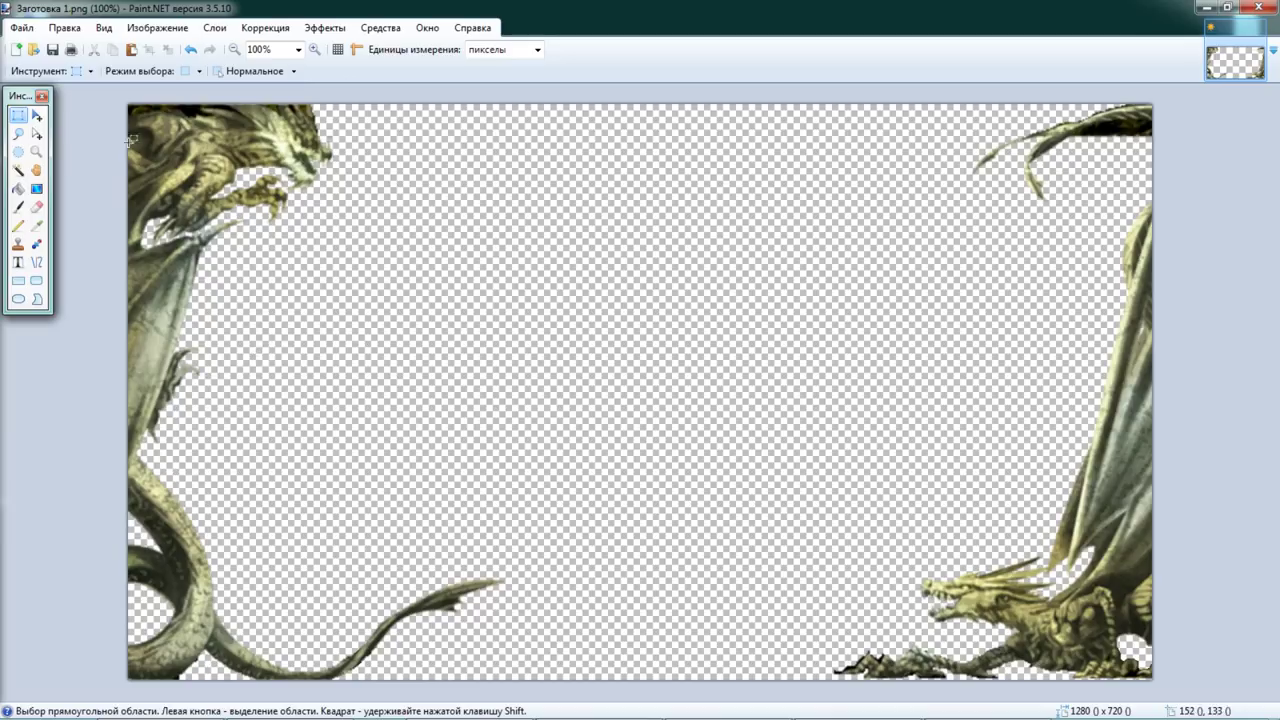
click(22, 28)
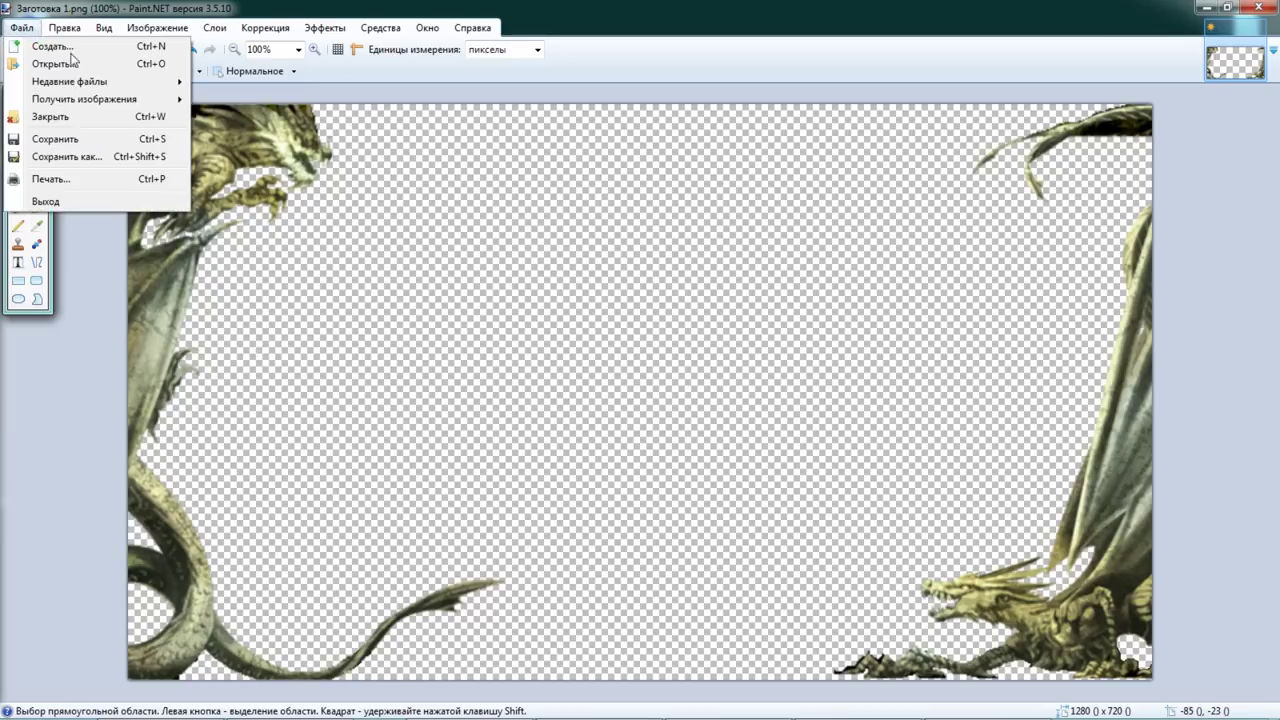
click(74, 162)
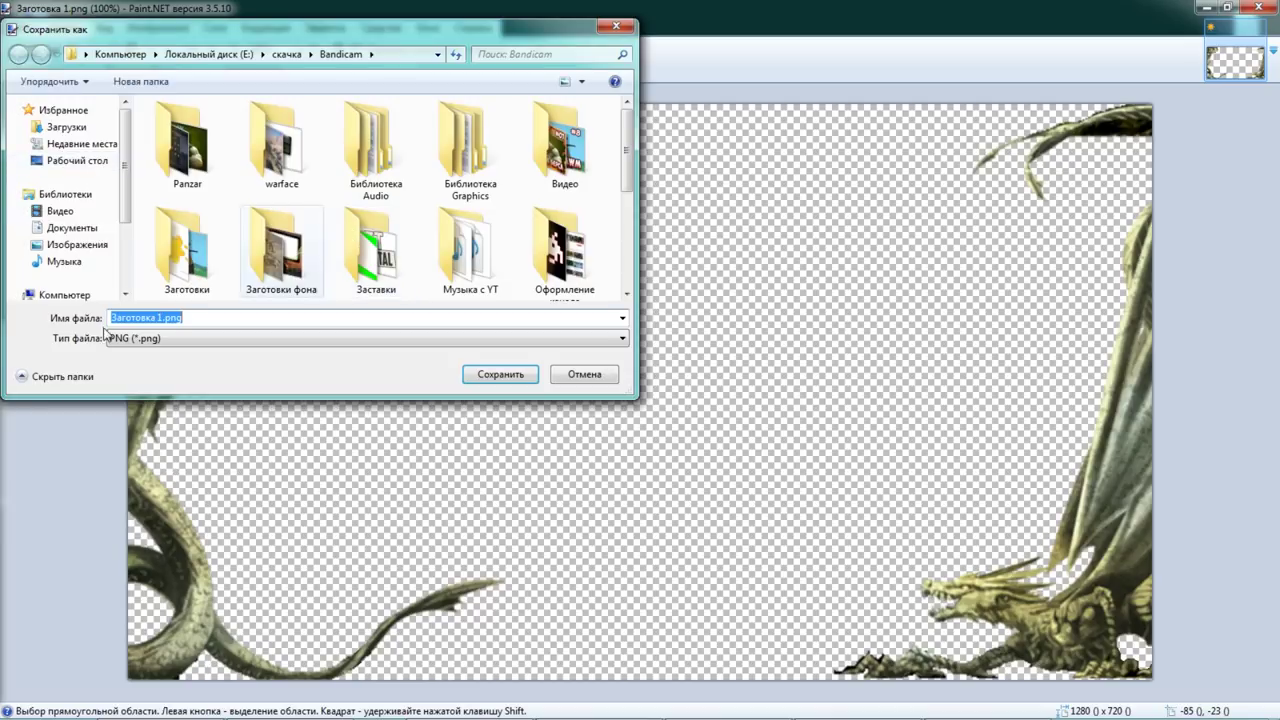
click(160, 320)
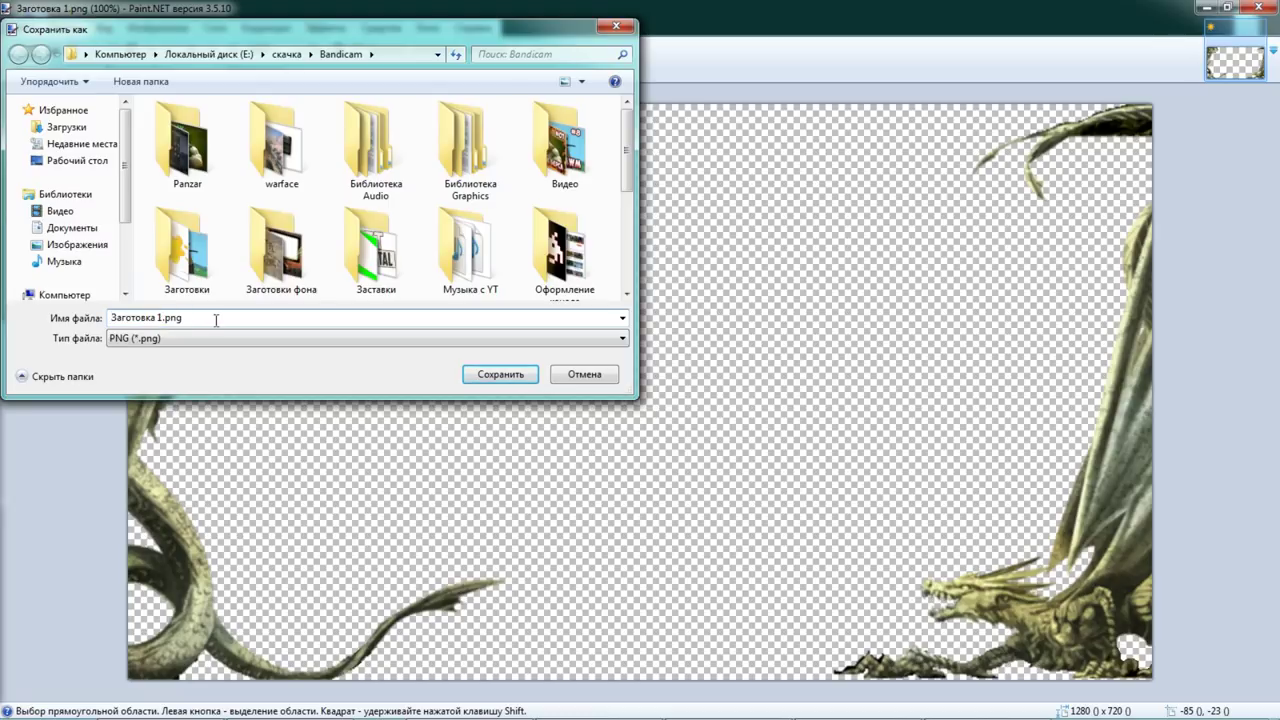
key(Return)
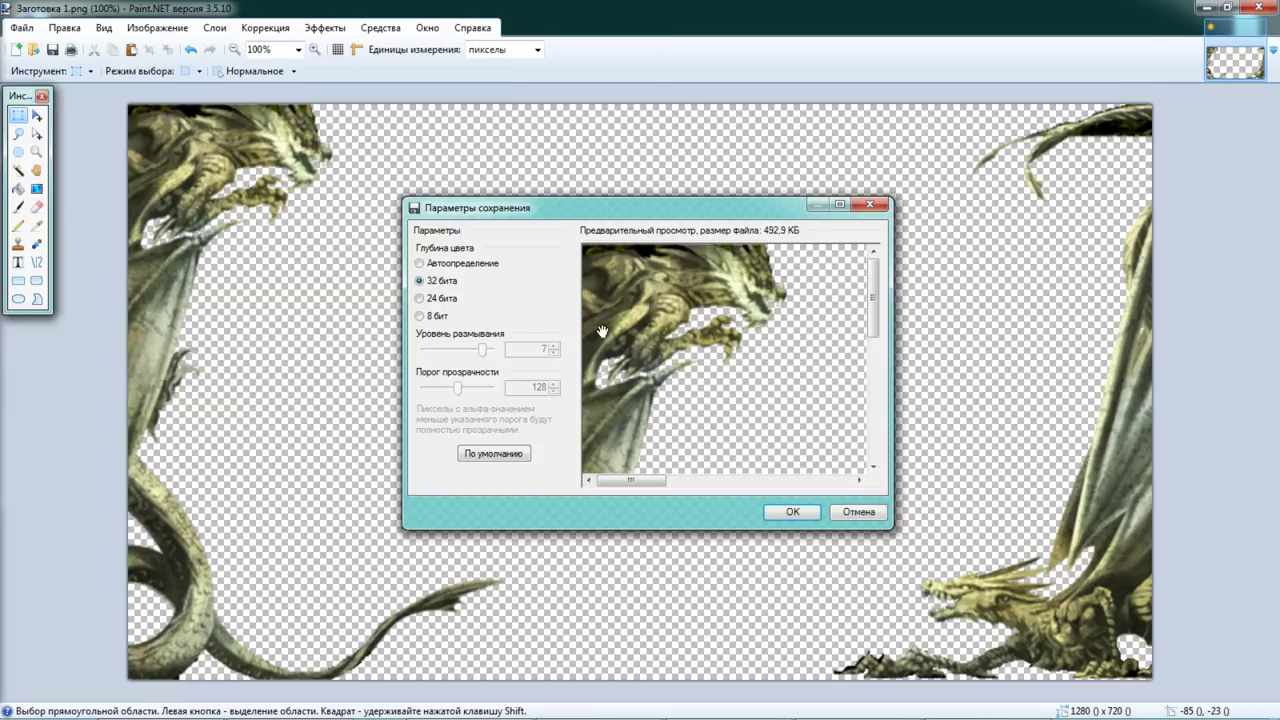
key(Return)
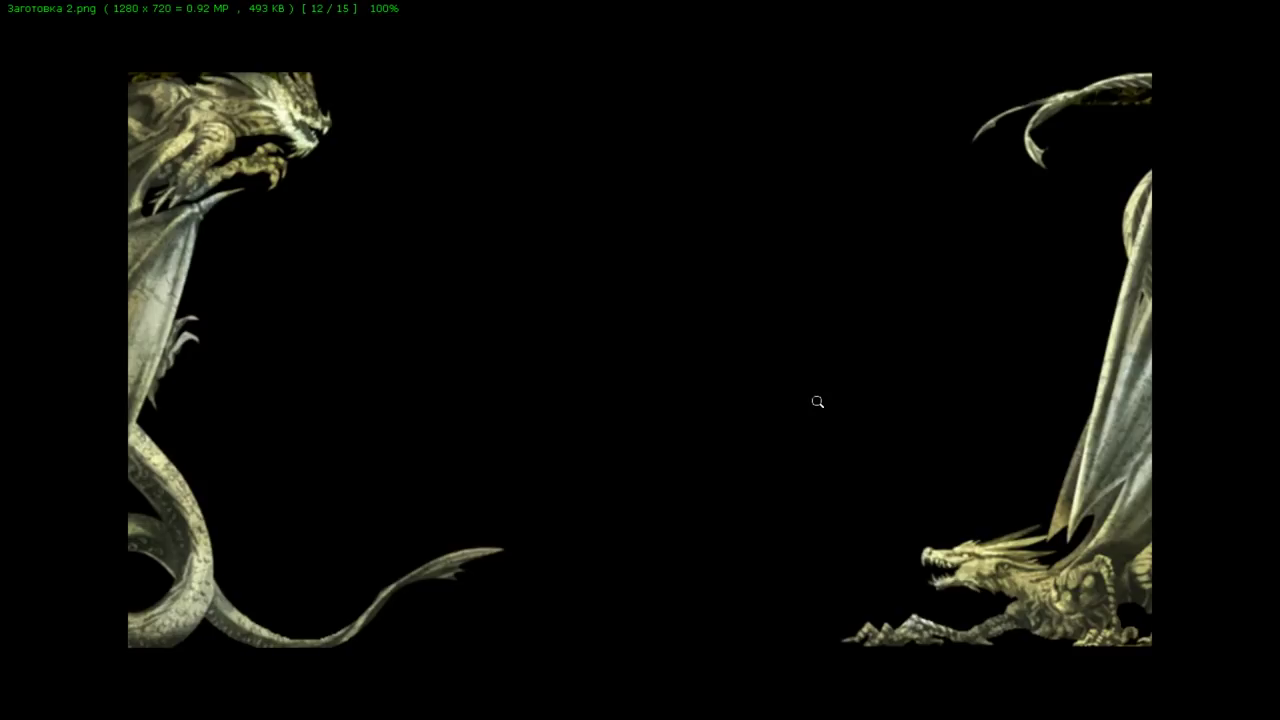
Step: Compare the saved Заготовка 1.png and Заготовка 2.png in the image viewer, then return to Paint.NET
key(Left)
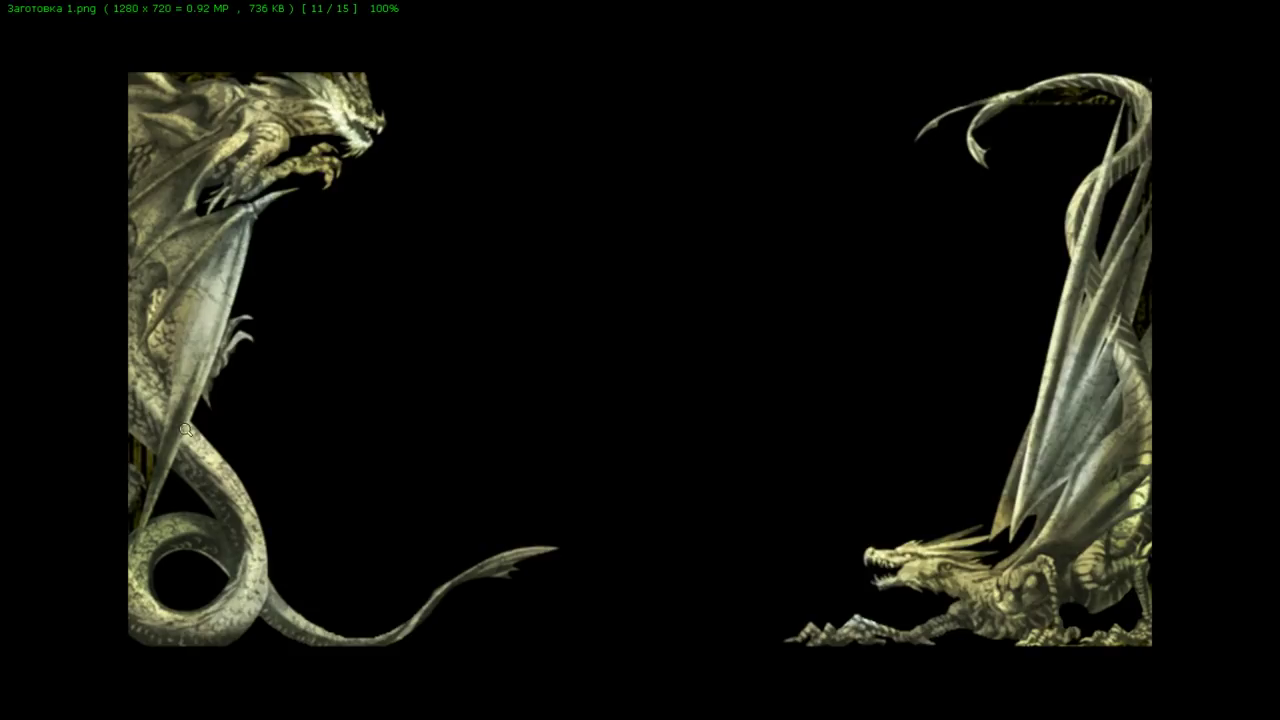
key(Right)
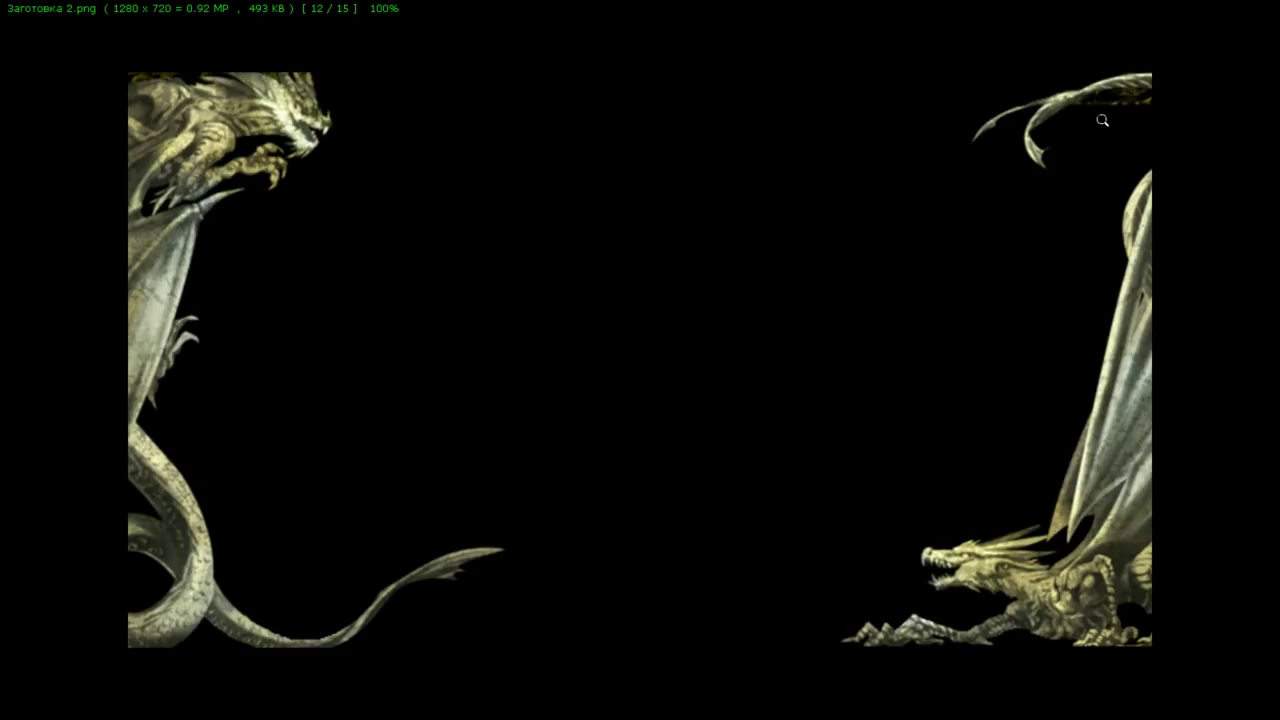
key(Left)
key(Right)
key(alt+Tab)
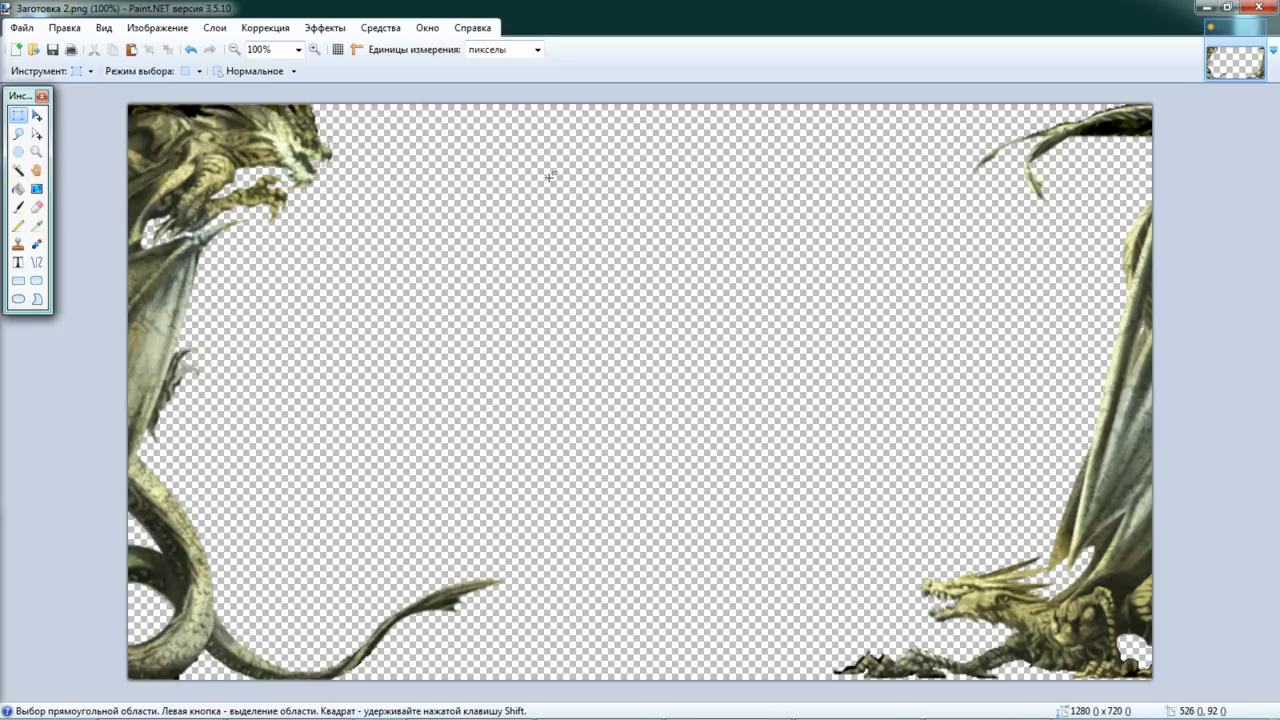
Step: Switch to the Opera browser and search Yandex for "ark survival evolved" in a new tab
mouse_move(868, 715)
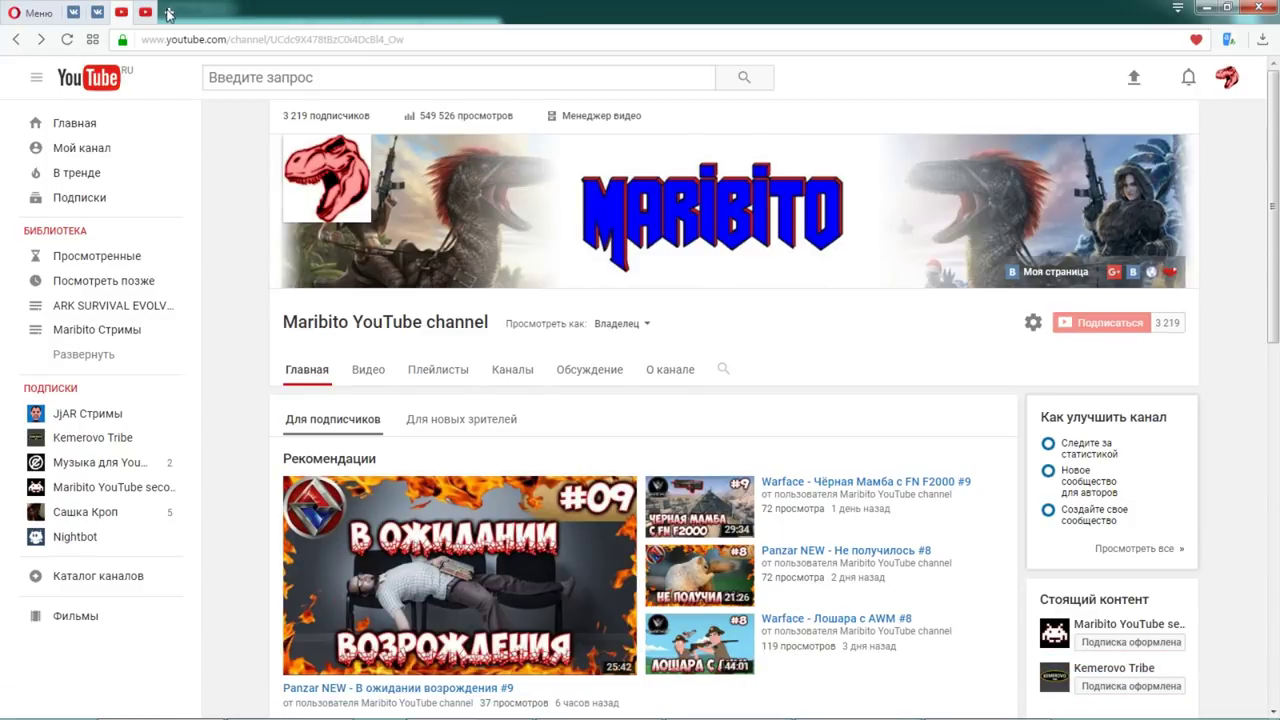
click(172, 13)
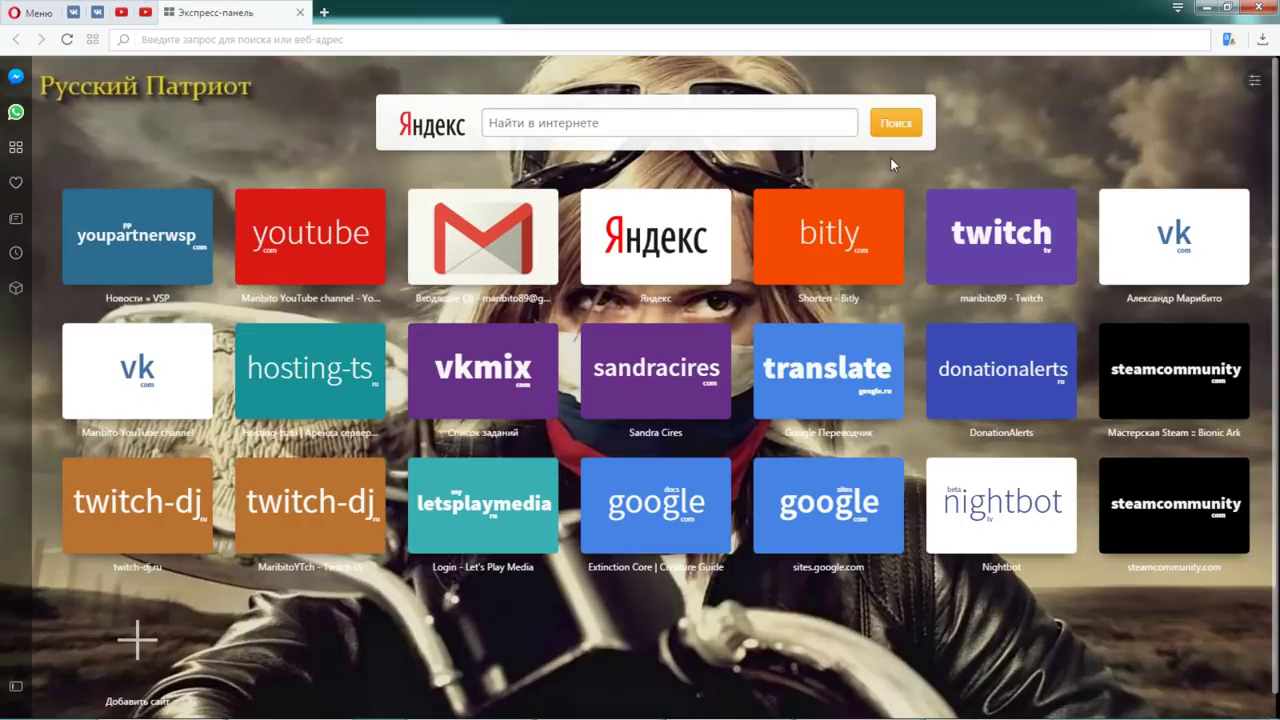
text(ark)
key(Down)
key(Return)
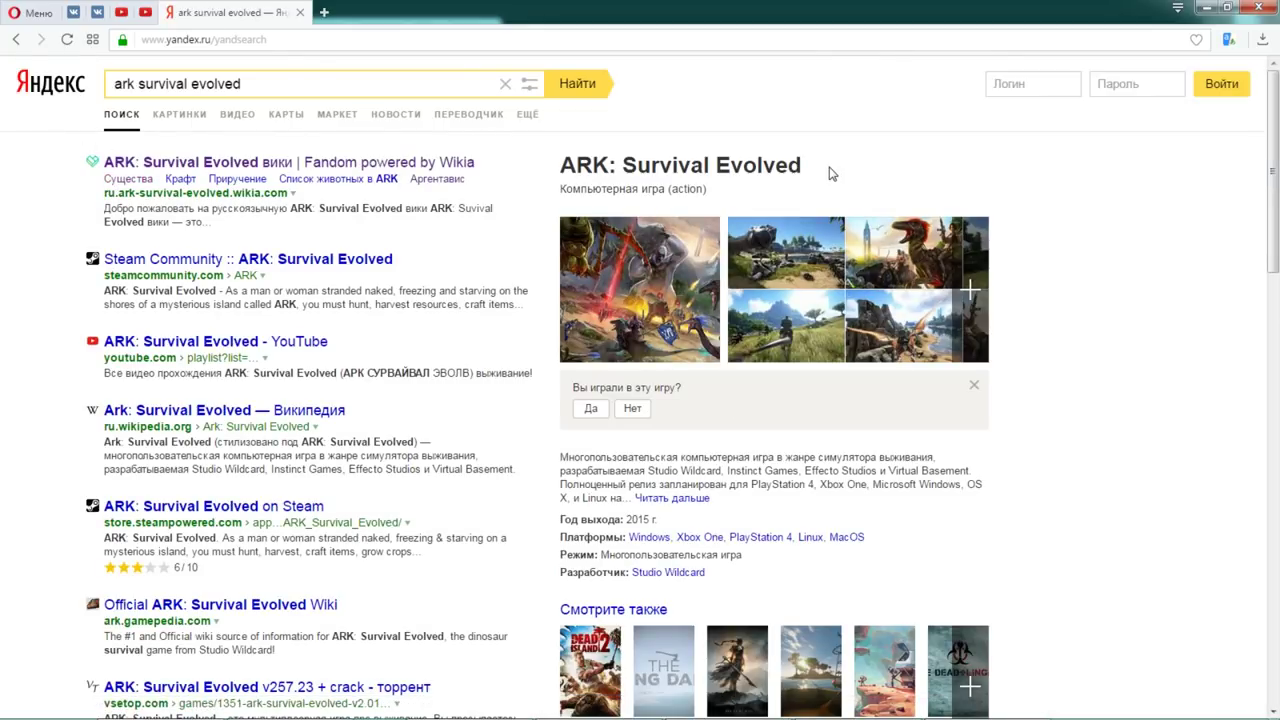
click(324, 13)
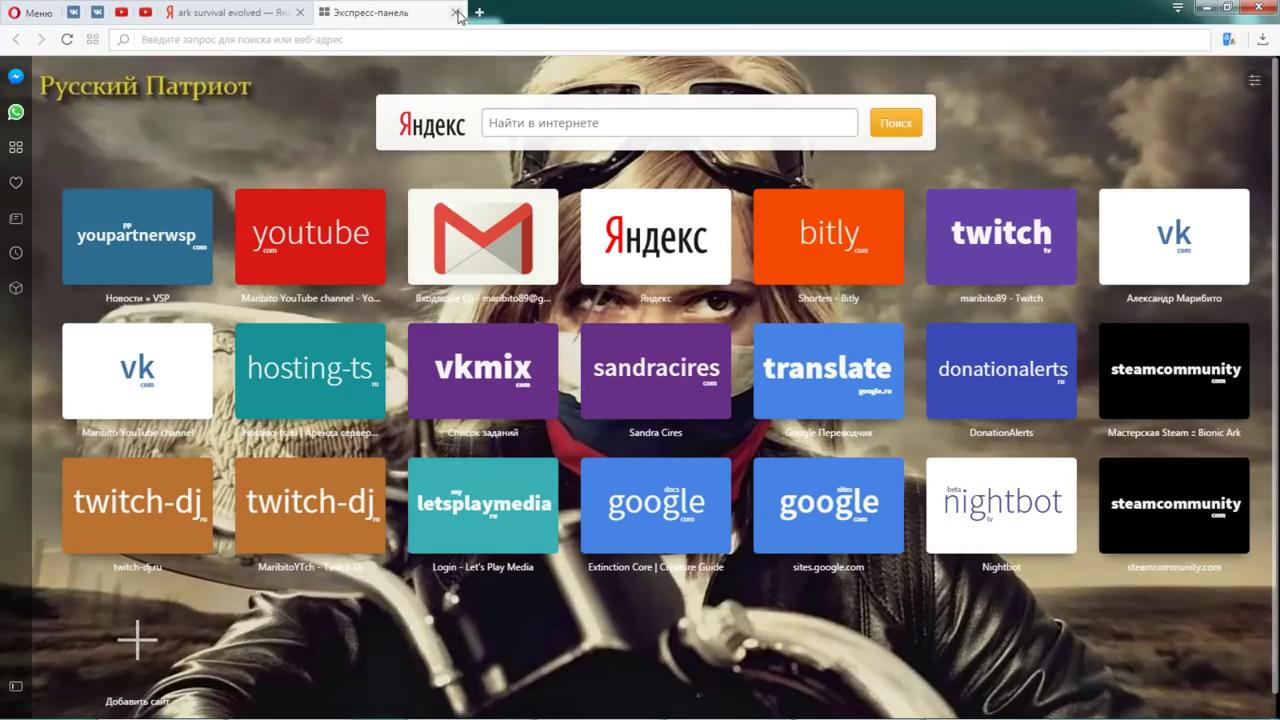
click(456, 13)
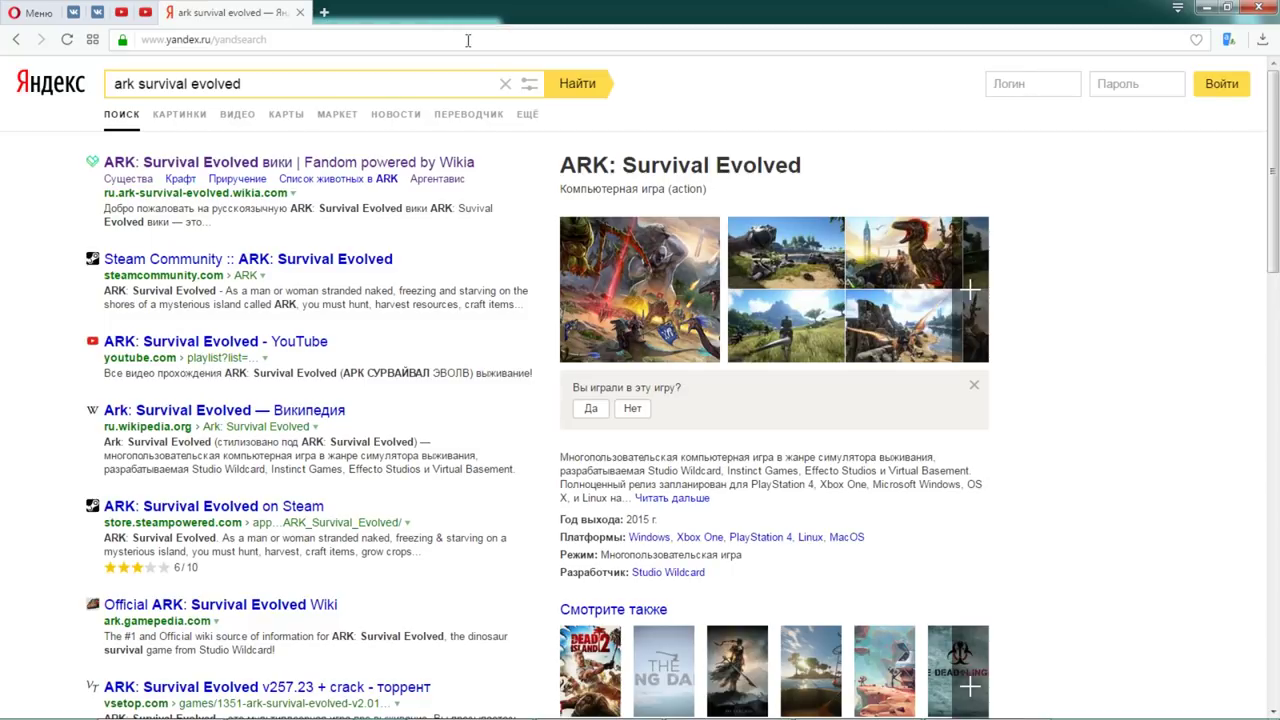
Step: Show Yandex image results and refine the query to "ark survival evolved логотип"
click(180, 115)
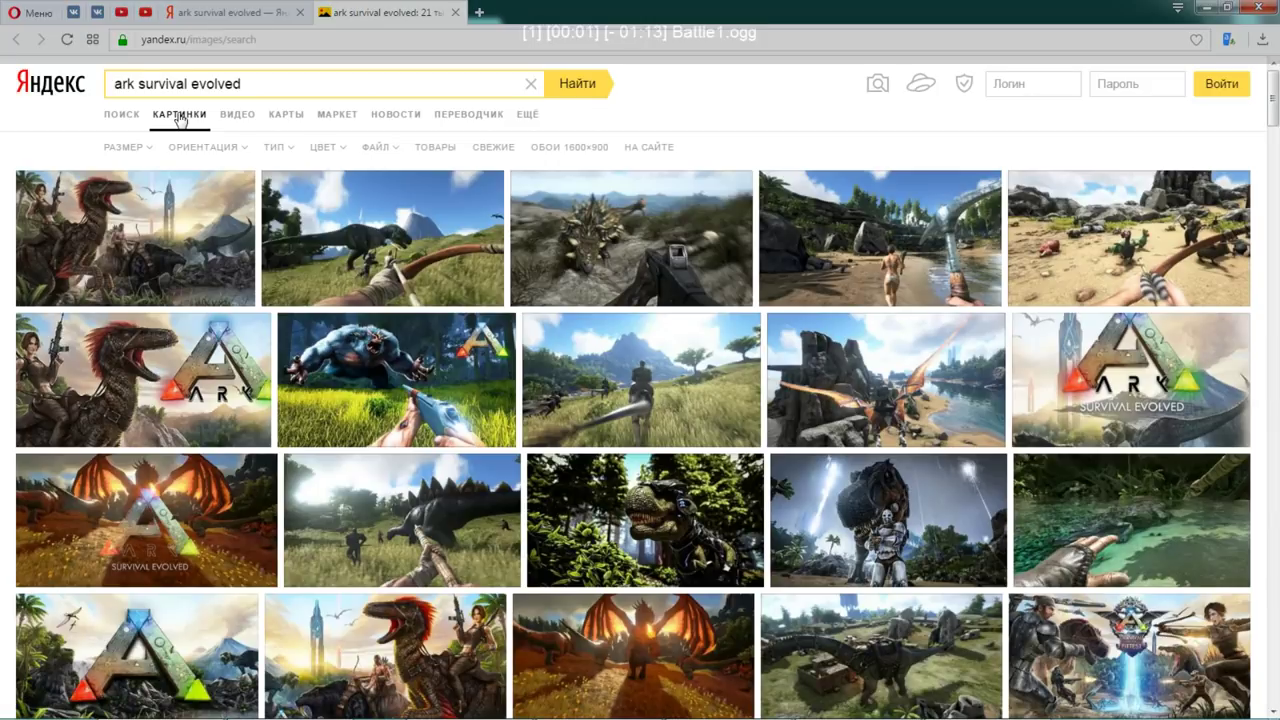
click(262, 84)
text(kjuj)
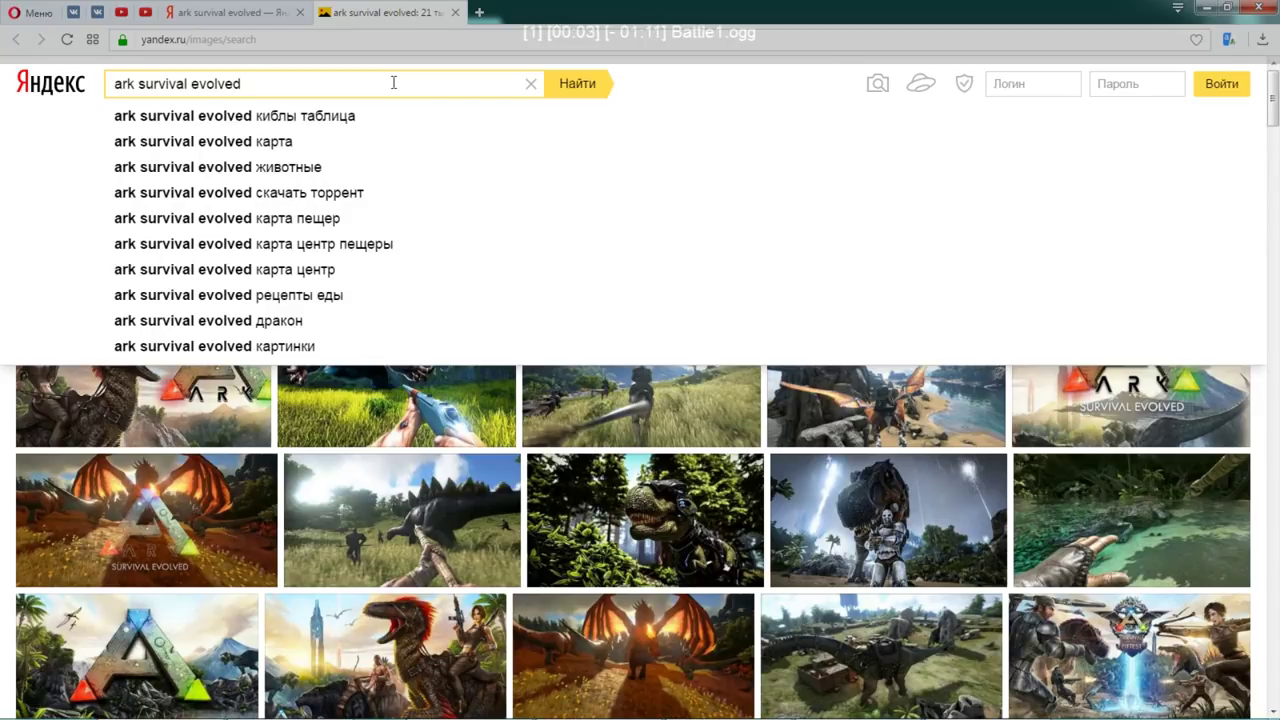
text(nbg)
key(Return)
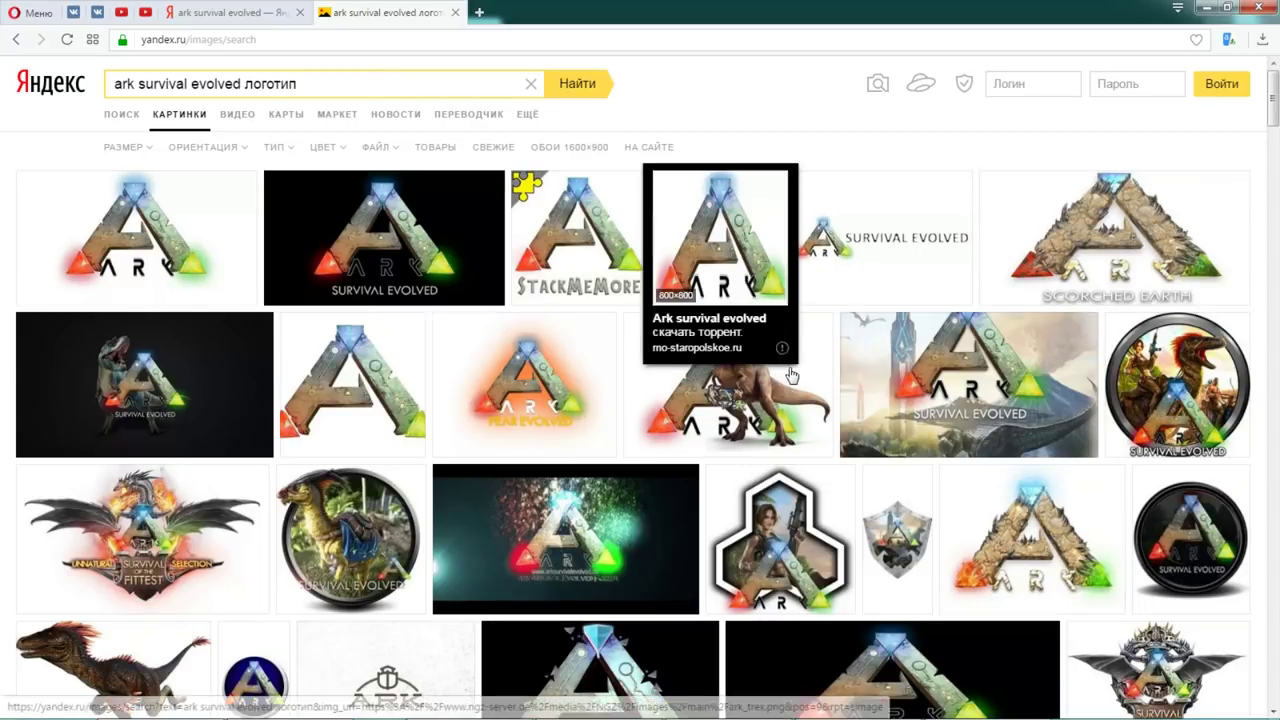
Step: Browse the Yandex image results for ARK: Survival Evolved logos, checking candidate pictures and their sizes
mouse_move(760, 428)
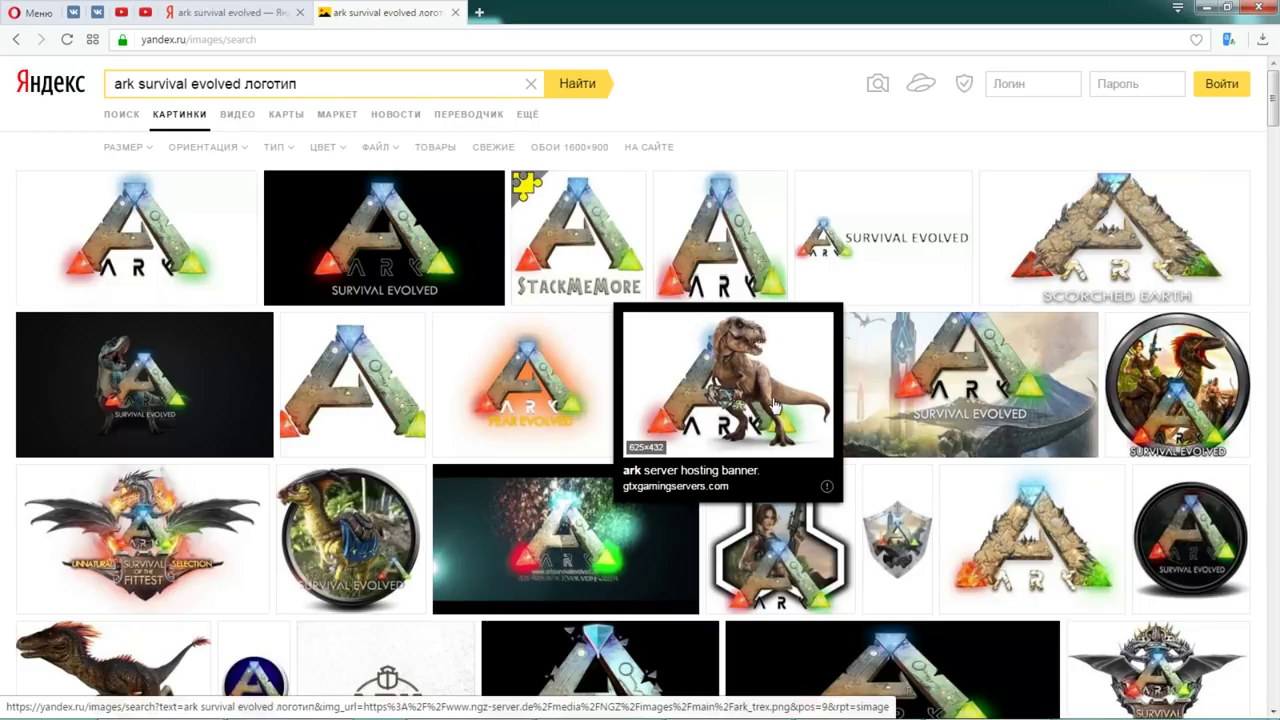
scroll(775, 403, down, 1)
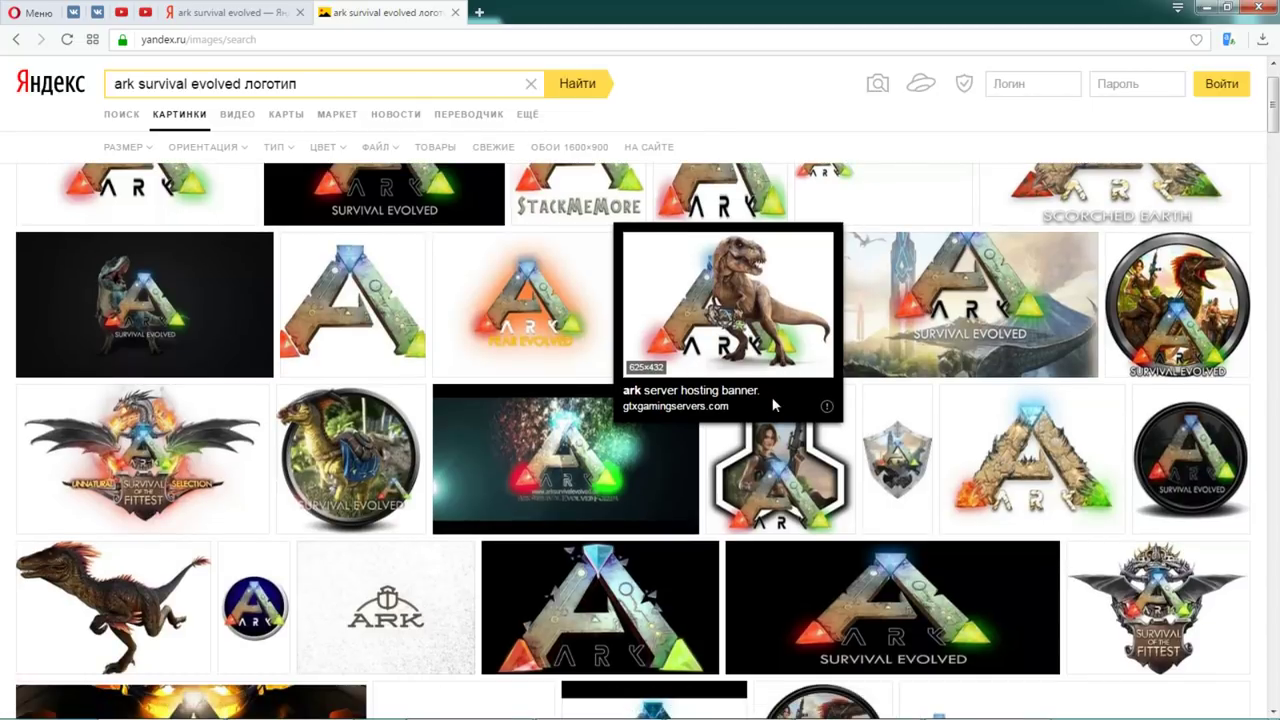
scroll(775, 403, down, 1)
mouse_move(910, 403)
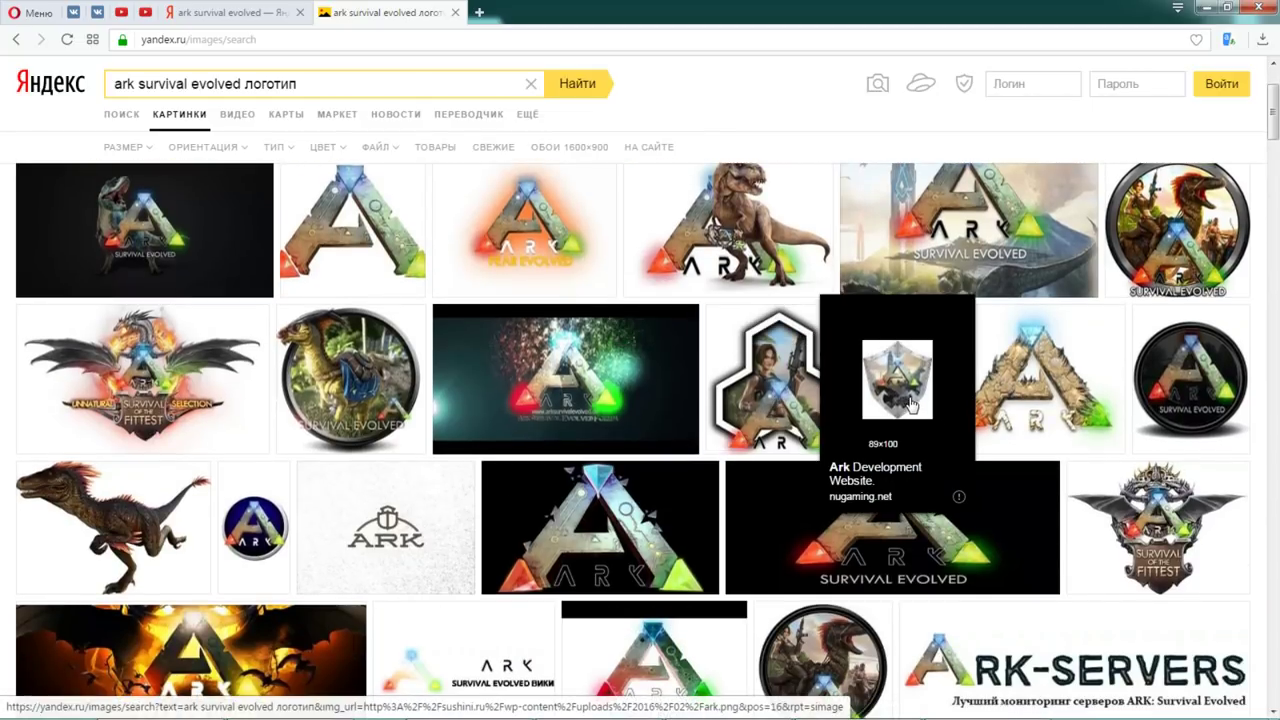
mouse_move(770, 395)
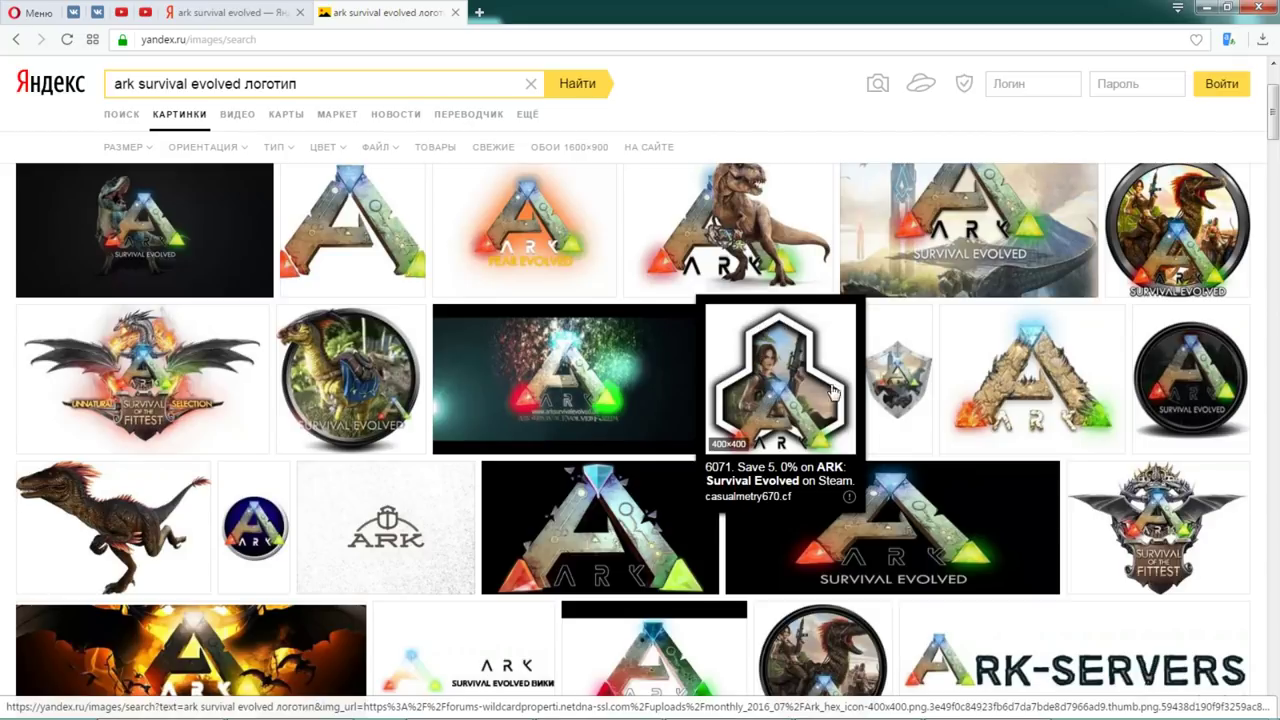
scroll(856, 406, down, 2)
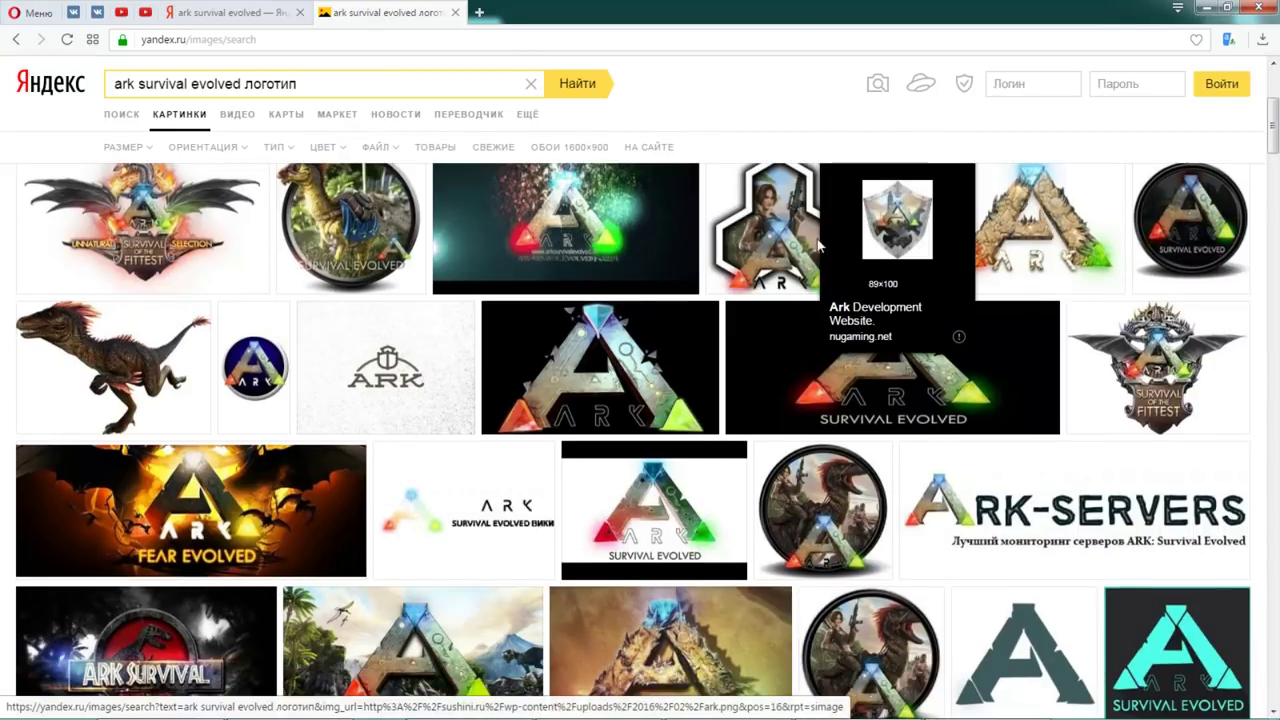
mouse_move(800, 243)
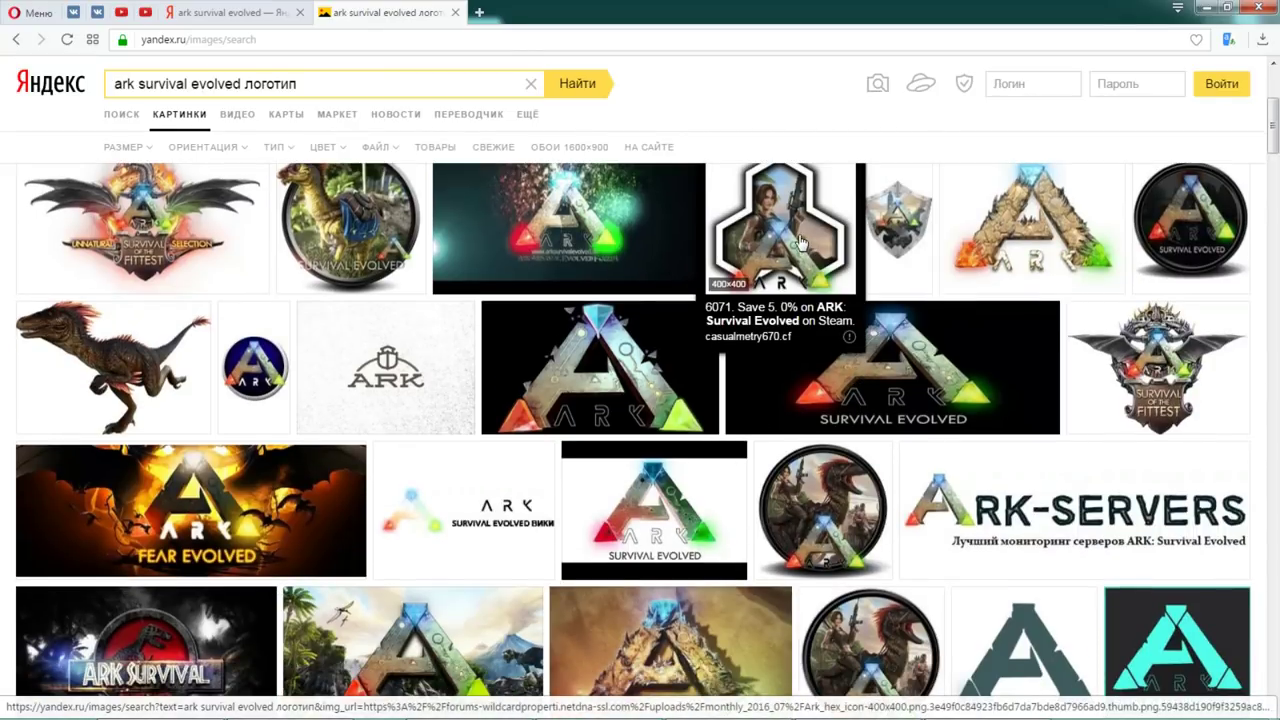
scroll(800, 243, down, 3)
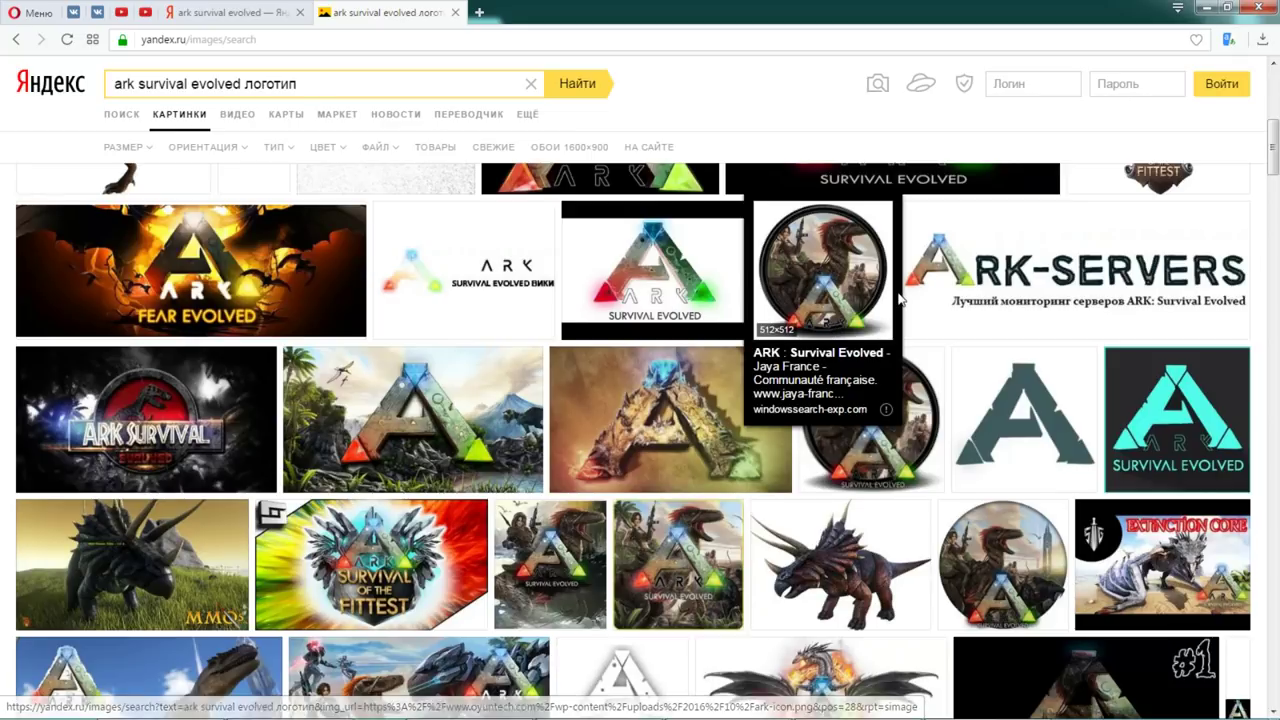
scroll(866, 337, down, 2)
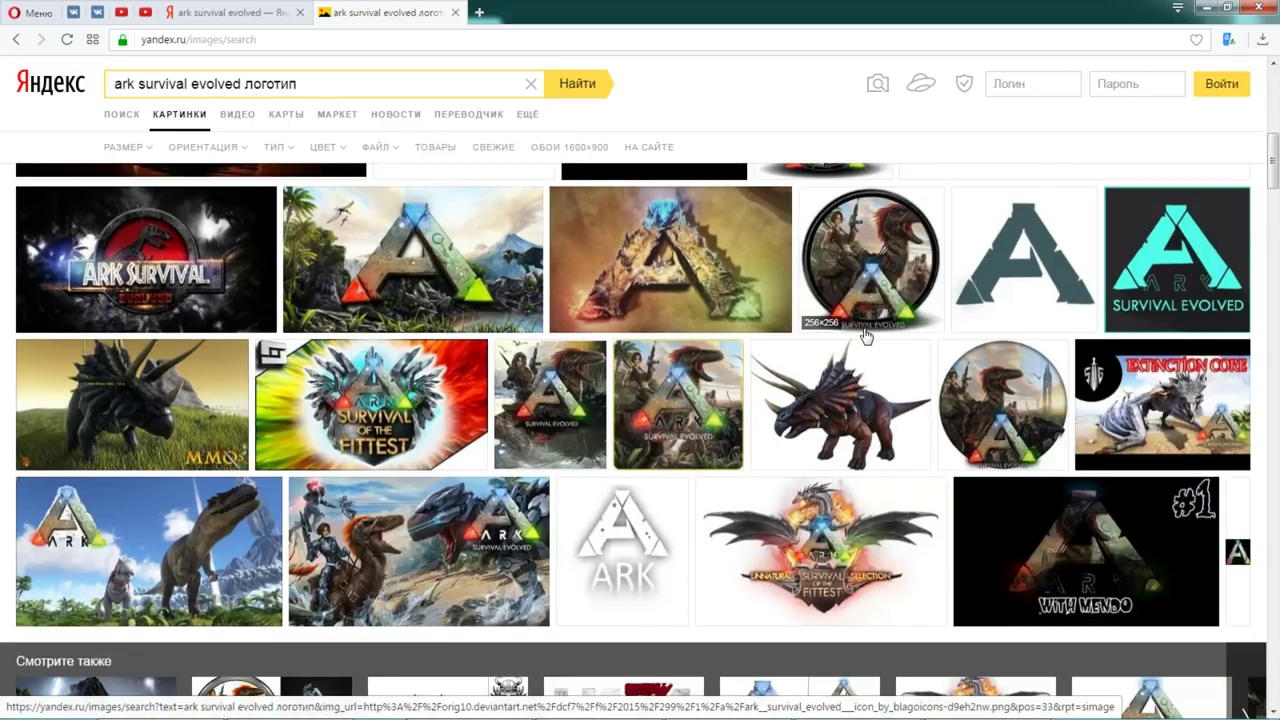
mouse_move(775, 500)
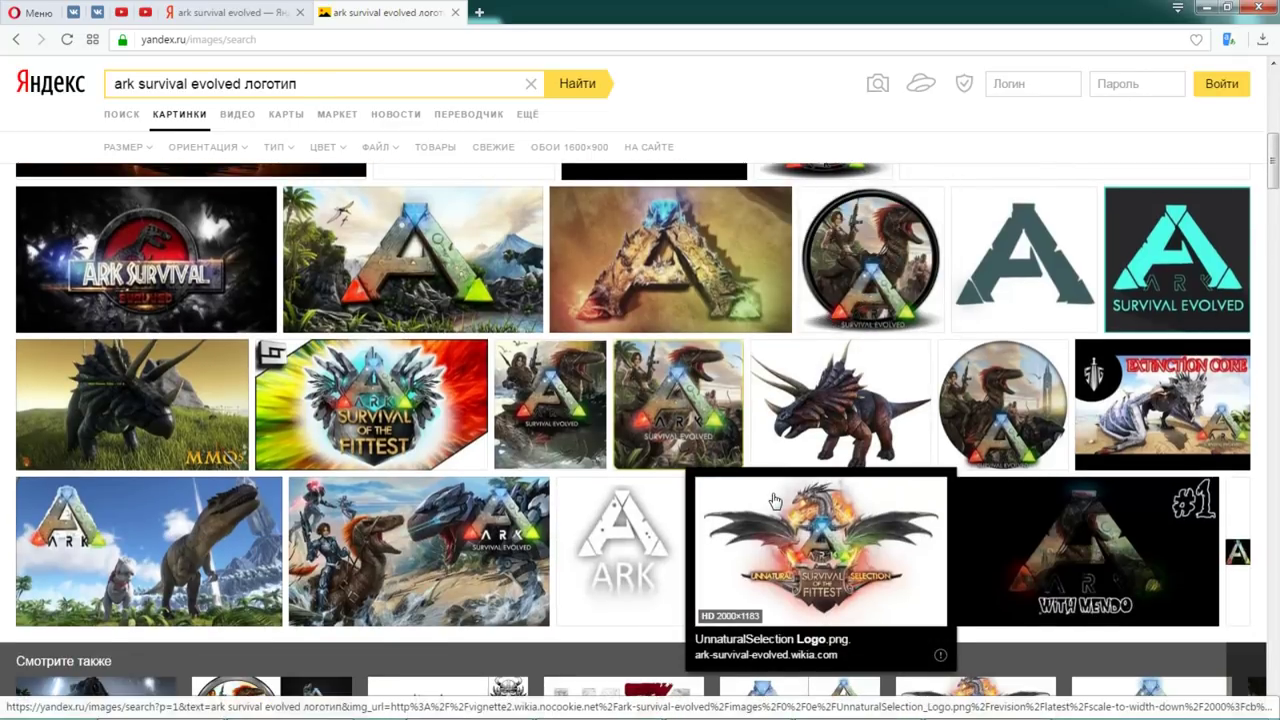
scroll(775, 500, down, 4)
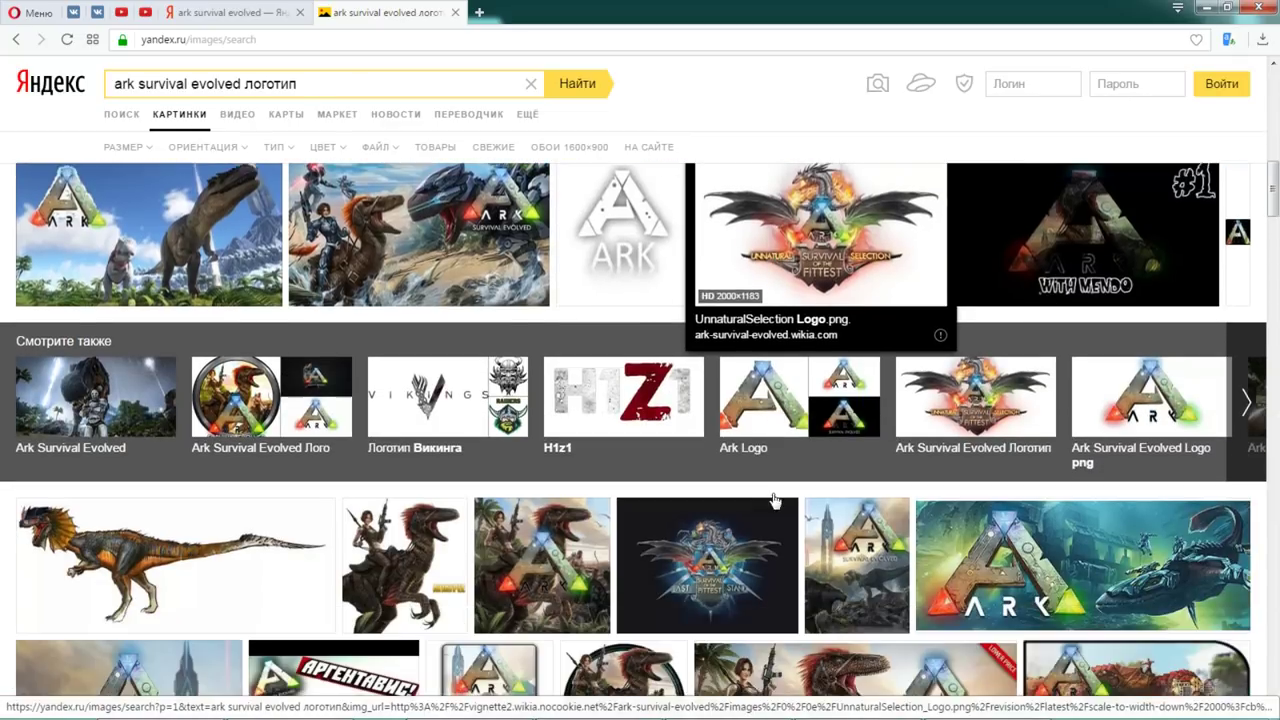
scroll(773, 499, down, 2)
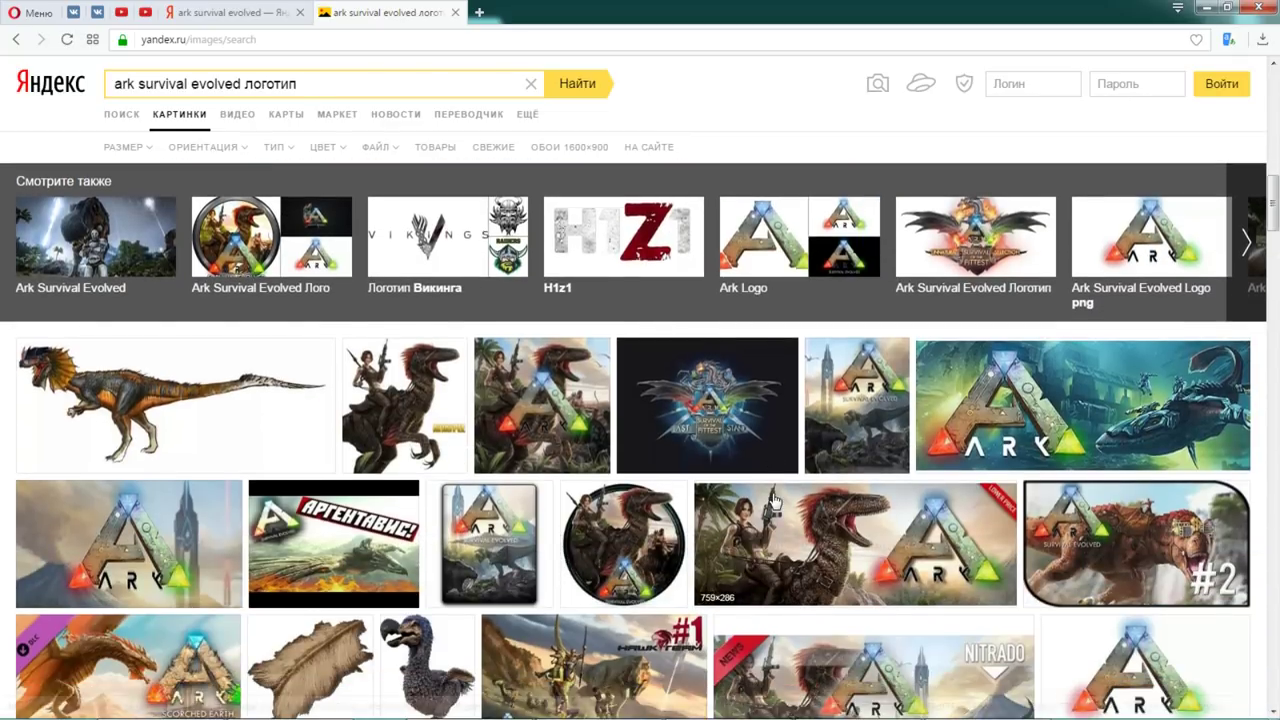
scroll(775, 500, down, 1)
scroll(775, 500, down, 3)
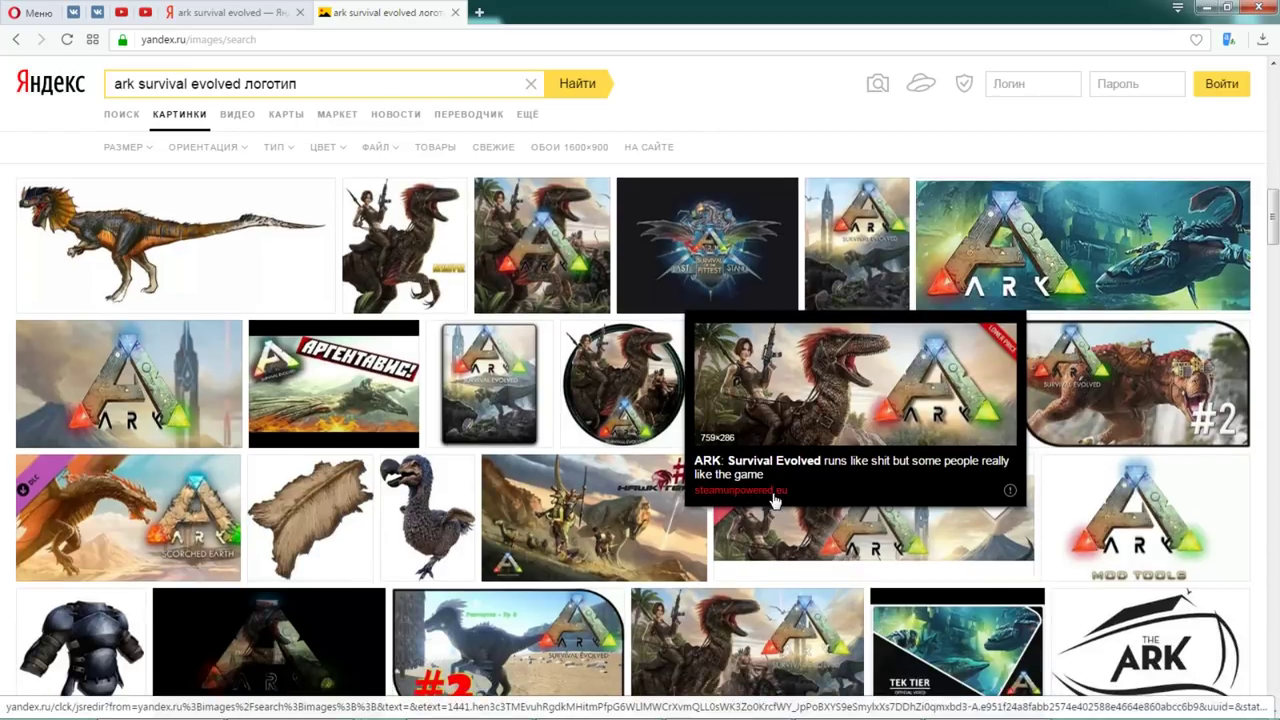
scroll(1182, 565, down, 1)
scroll(1182, 562, down, 1)
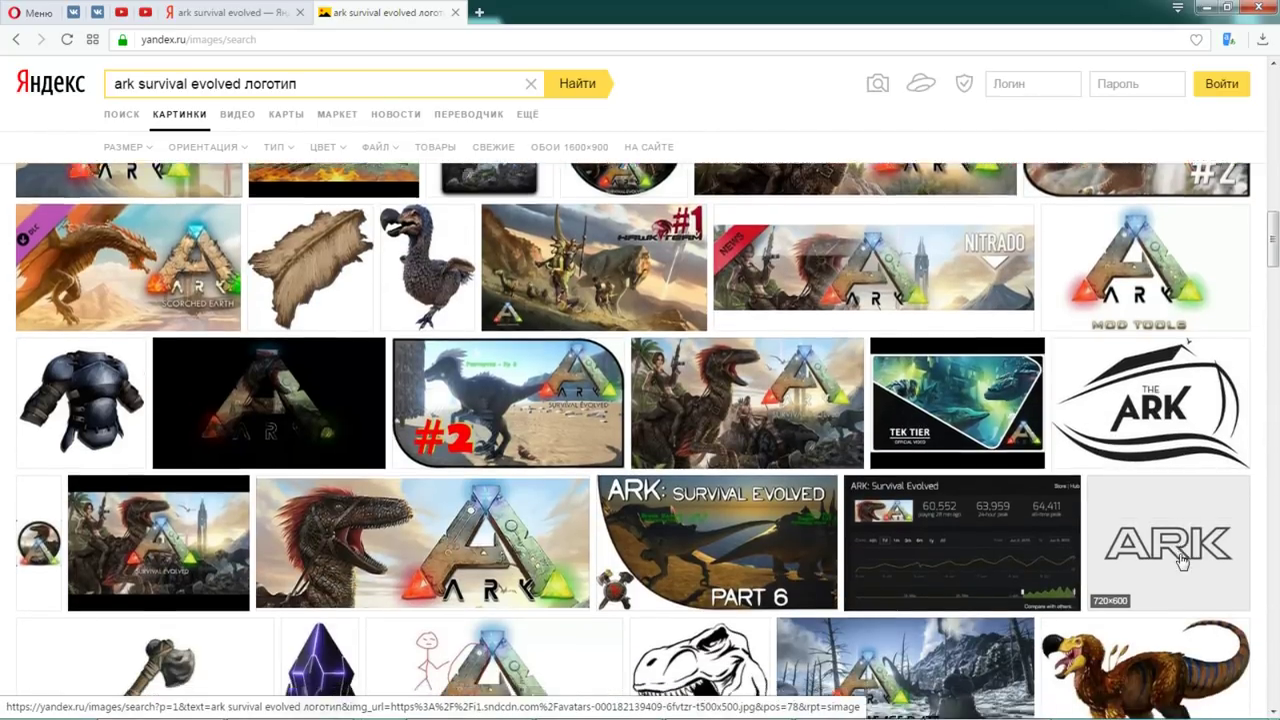
mouse_move(1193, 334)
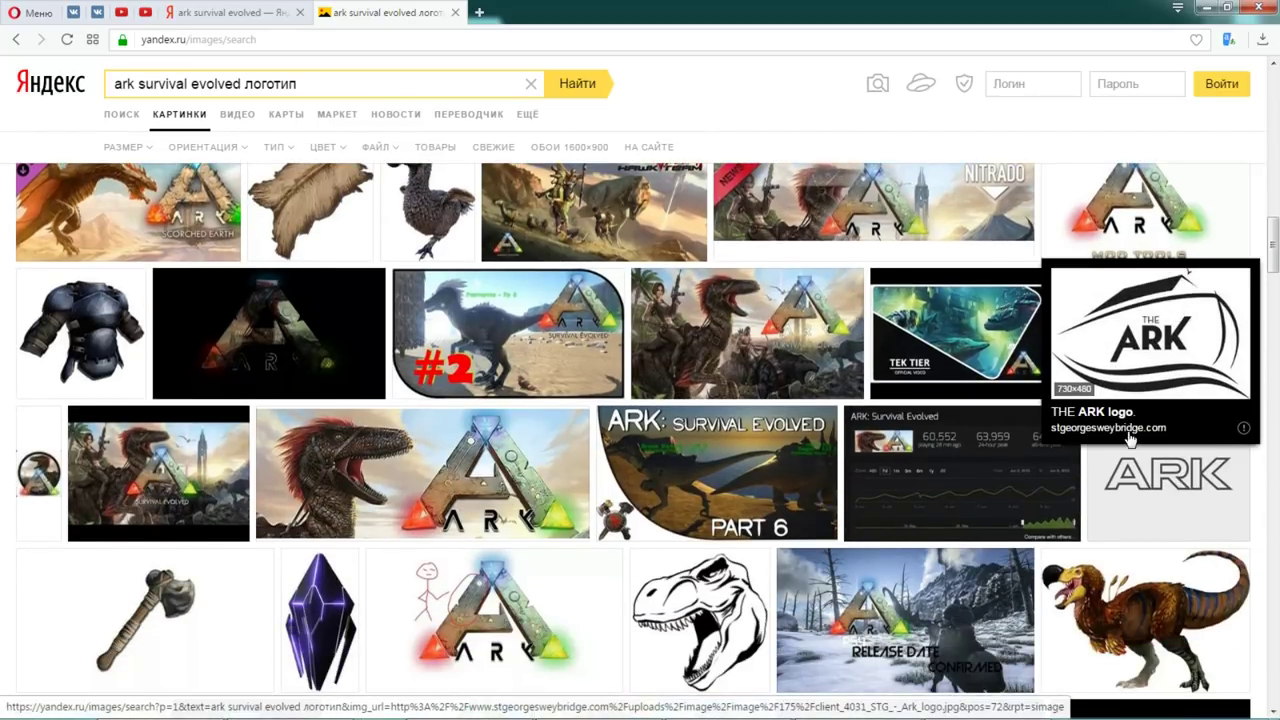
scroll(1128, 442, down, 2)
scroll(1120, 457, down, 3)
scroll(1120, 457, down, 5)
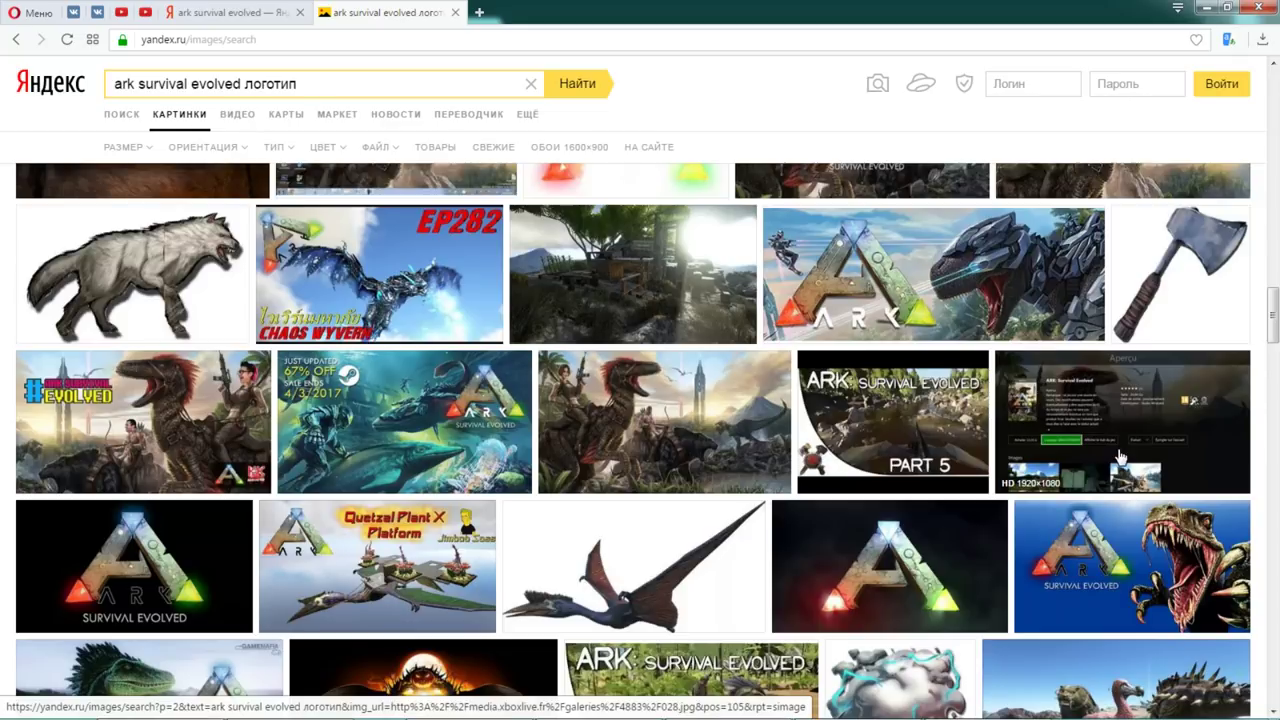
scroll(1120, 457, down, 3)
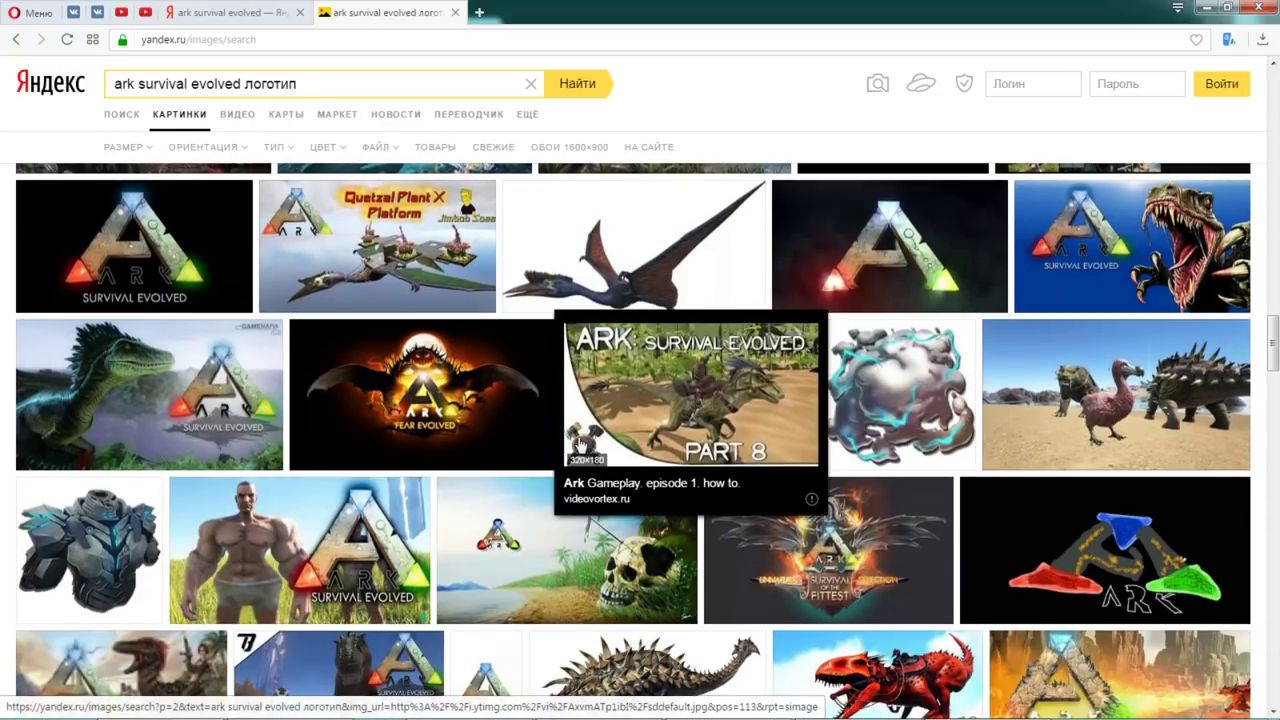
scroll(580, 444, down, 2)
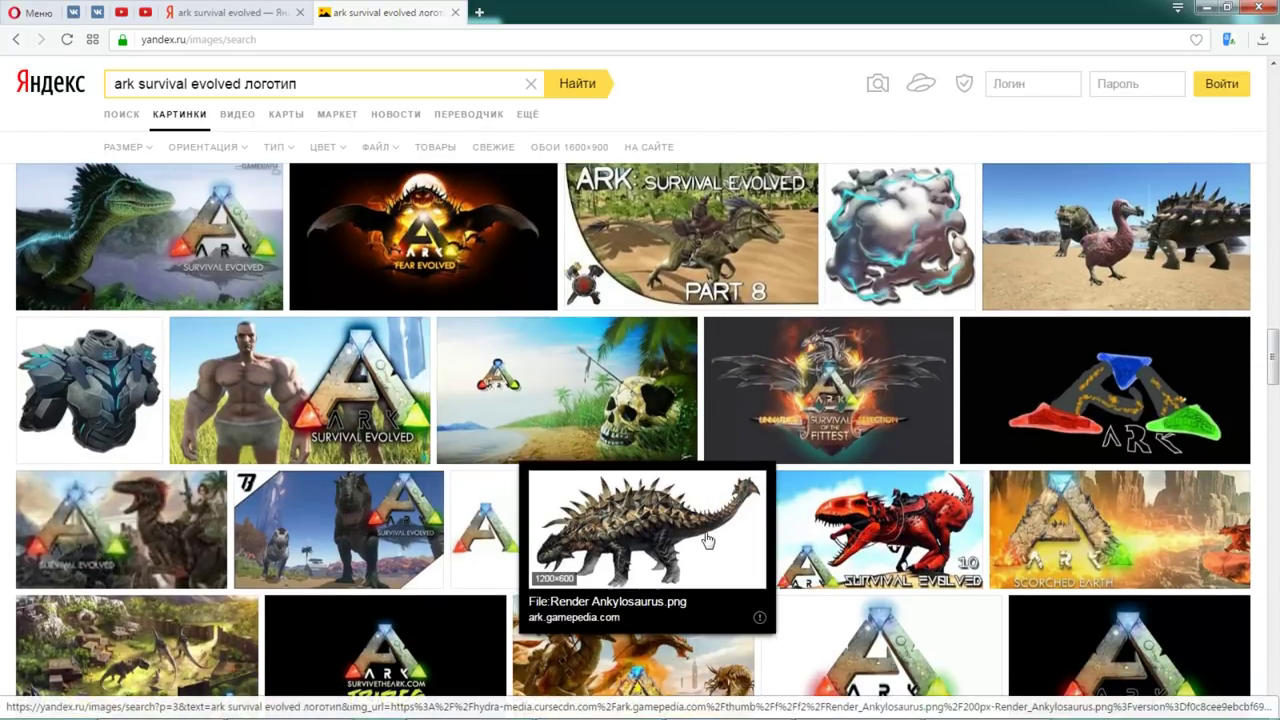
scroll(707, 540, down, 2)
scroll(800, 515, down, 4)
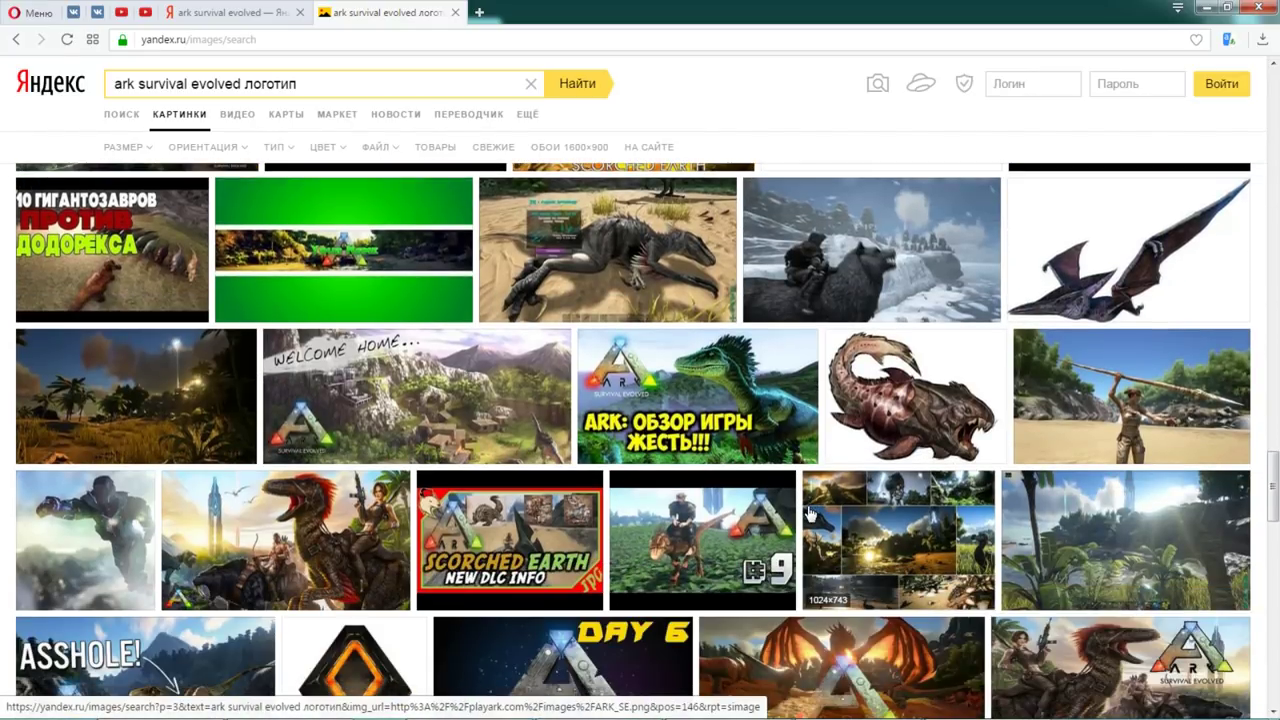
scroll(810, 513, down, 3)
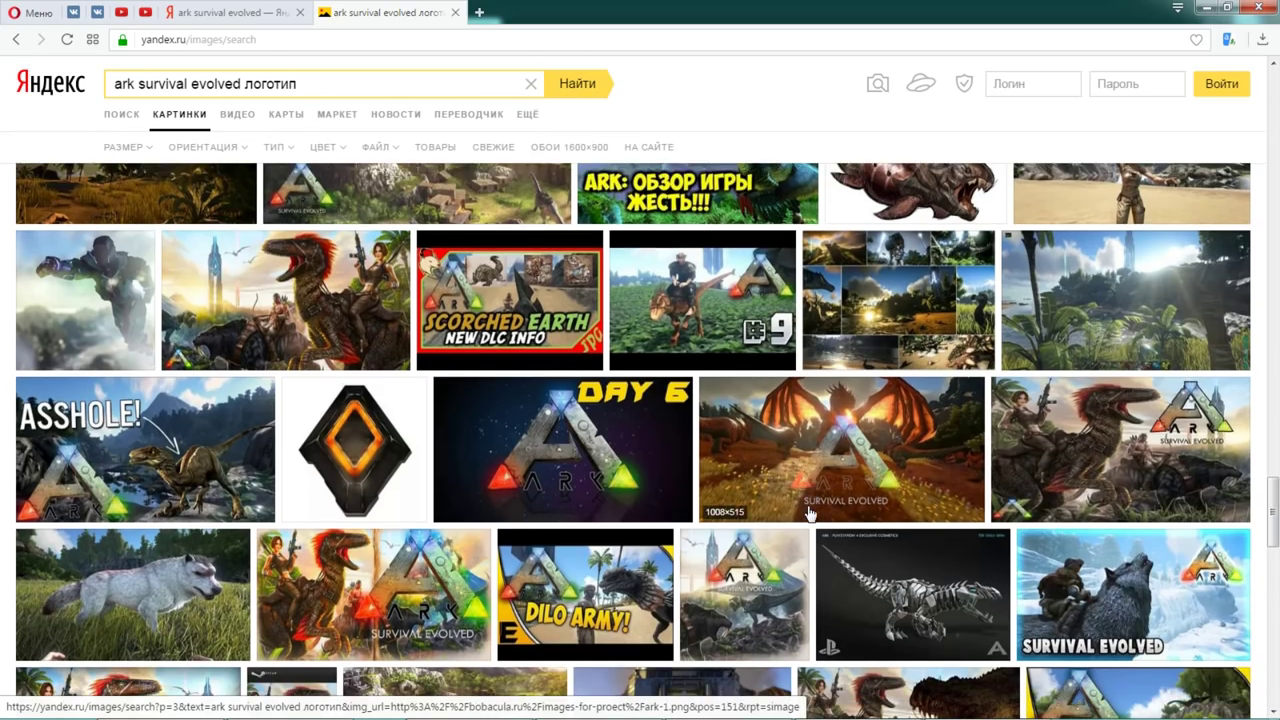
Step: Save the 1920×1080 picture of the dinosaur behind the ARK logo to the computer and close its preview
scroll(810, 513, up, 15)
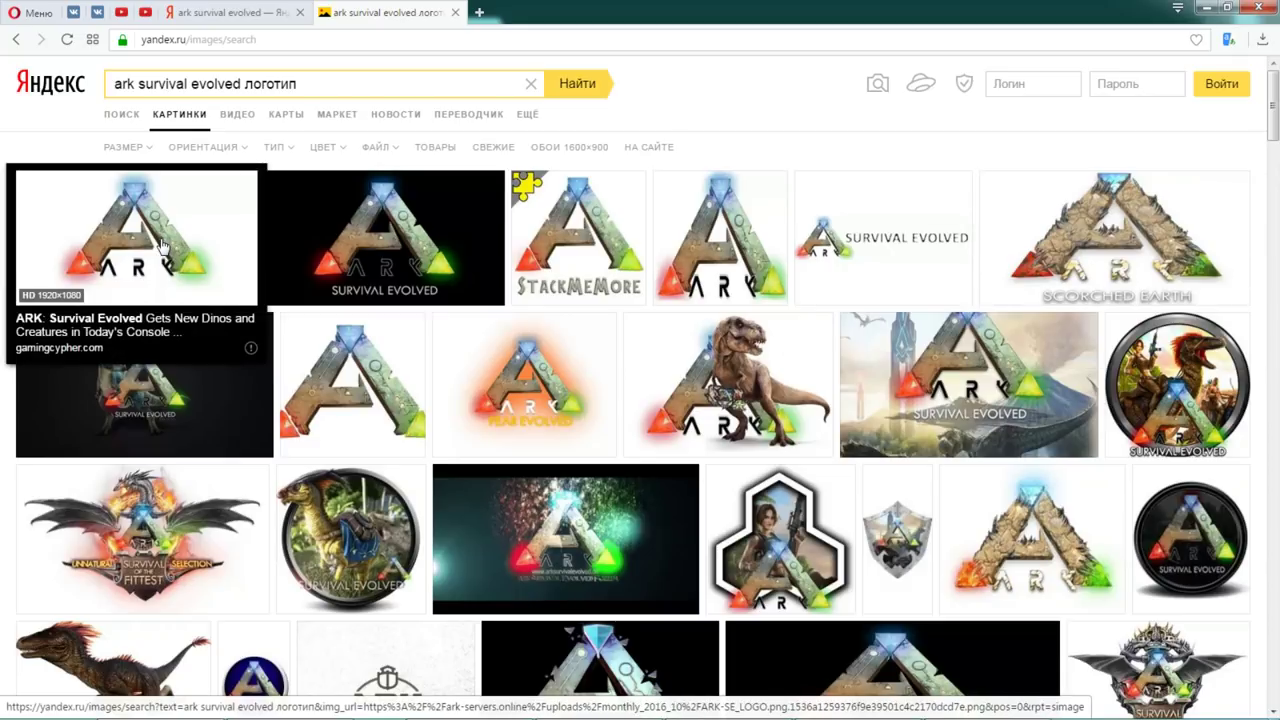
click(171, 405)
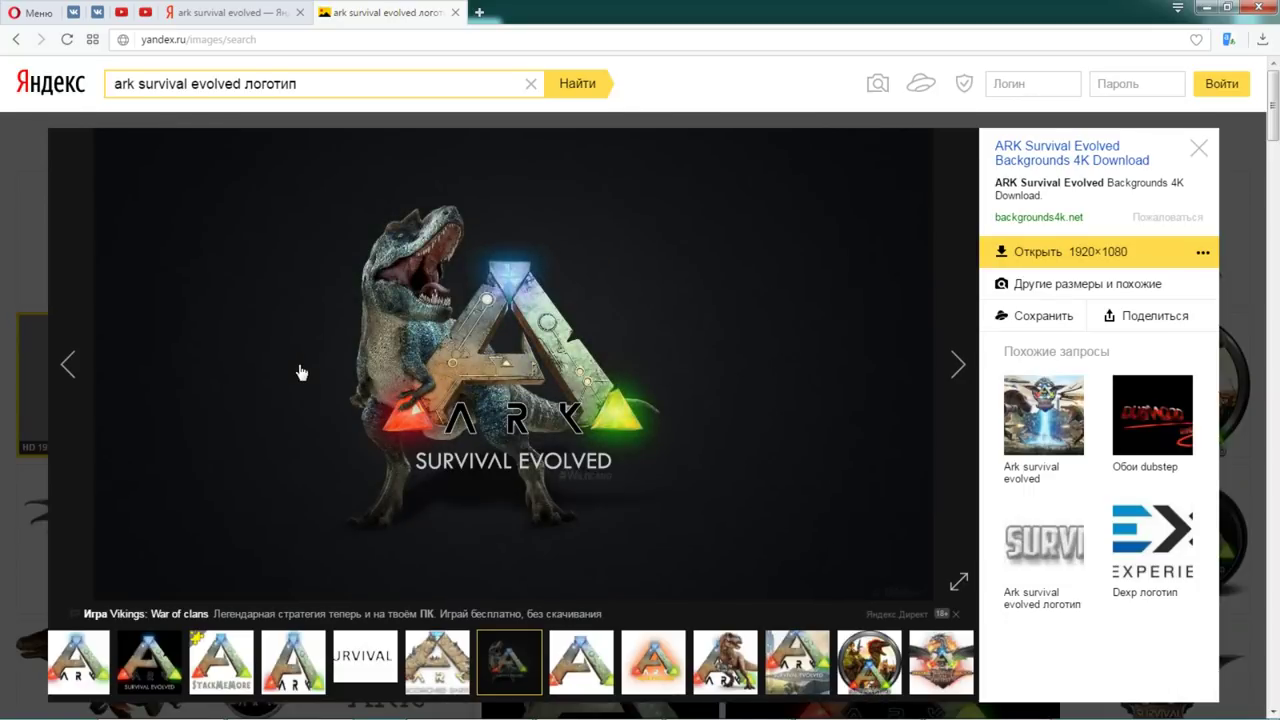
right_click(406, 331)
click(491, 346)
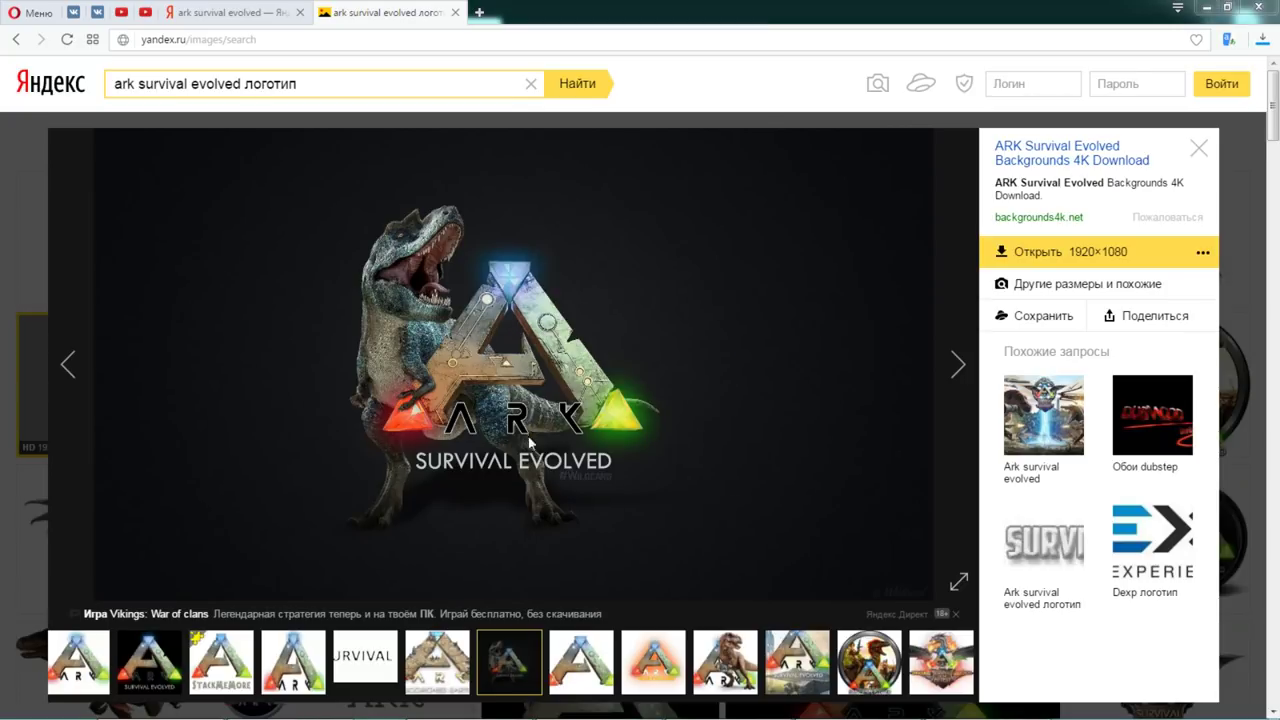
click(626, 486)
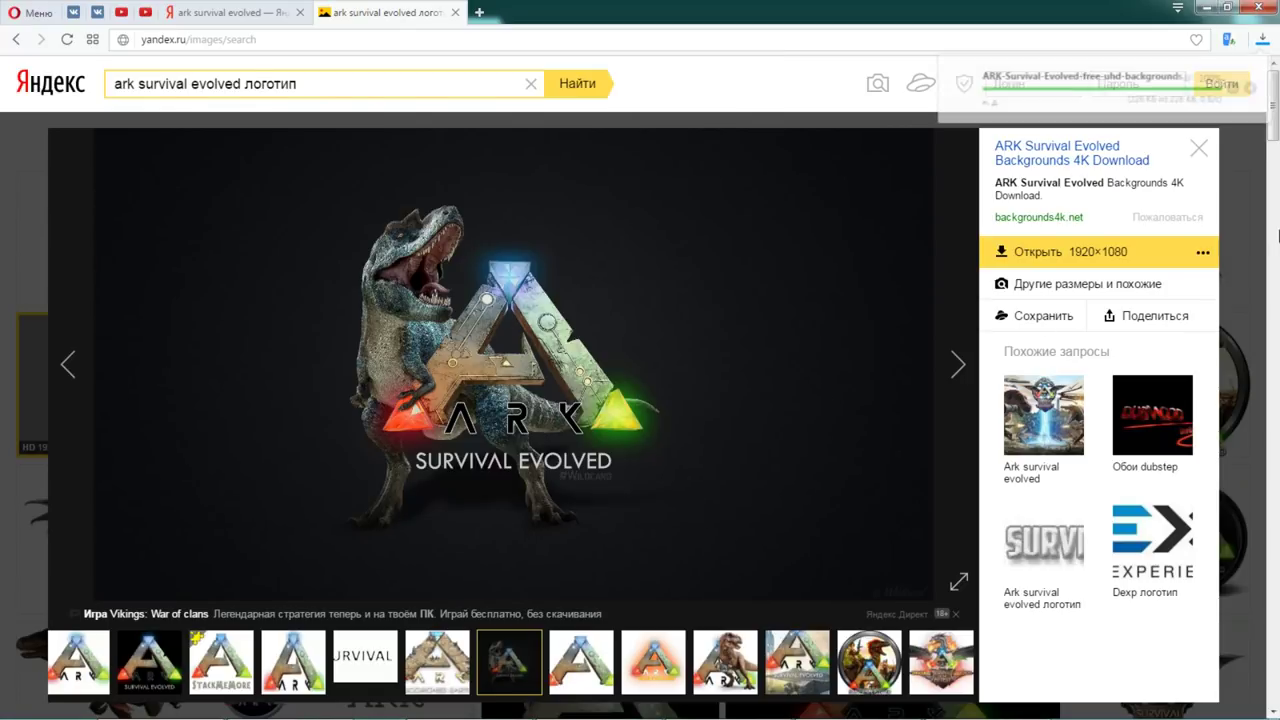
click(1247, 251)
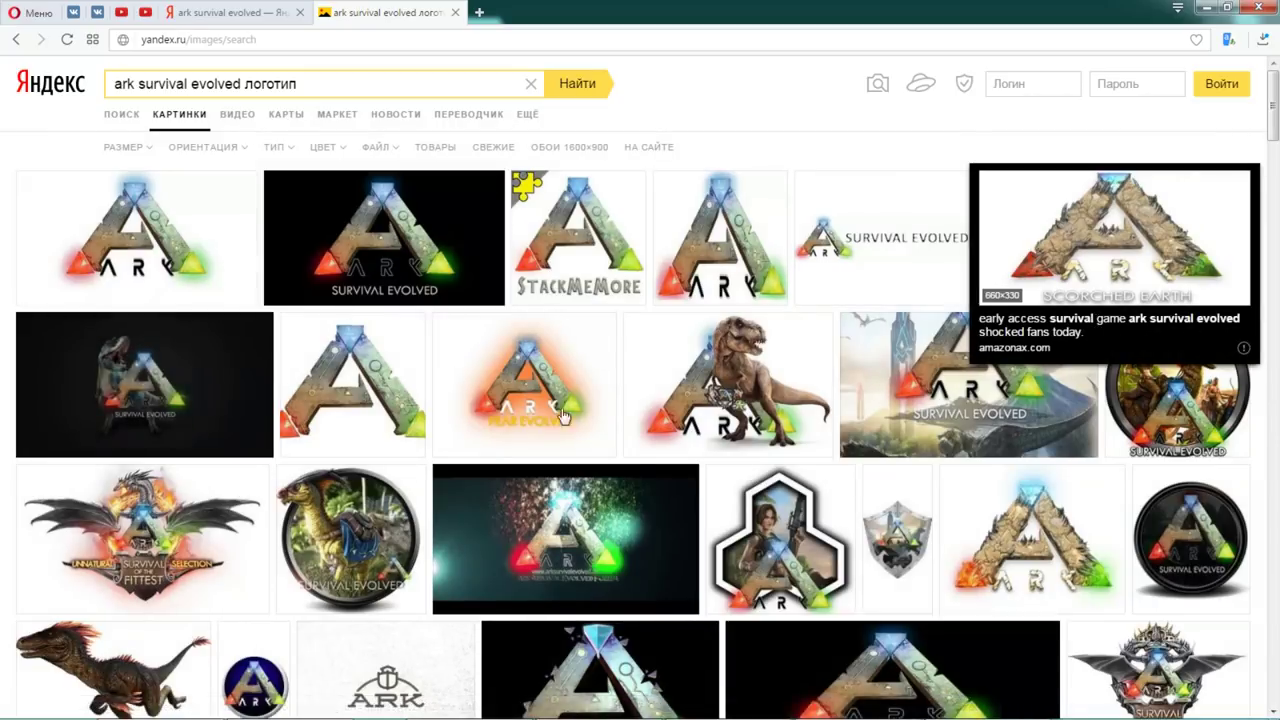
Step: Save the small round blue ARK icon, 104×105, to the computer and close its preview
scroll(510, 432, down, 2)
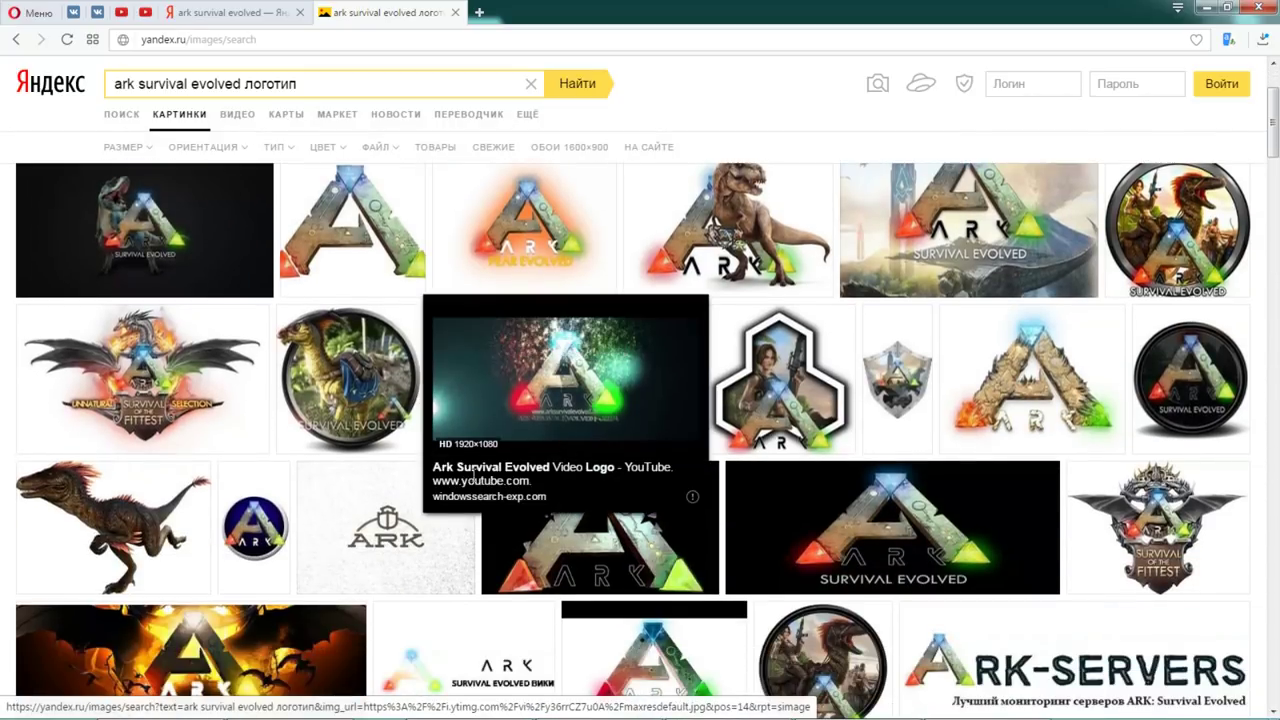
click(262, 521)
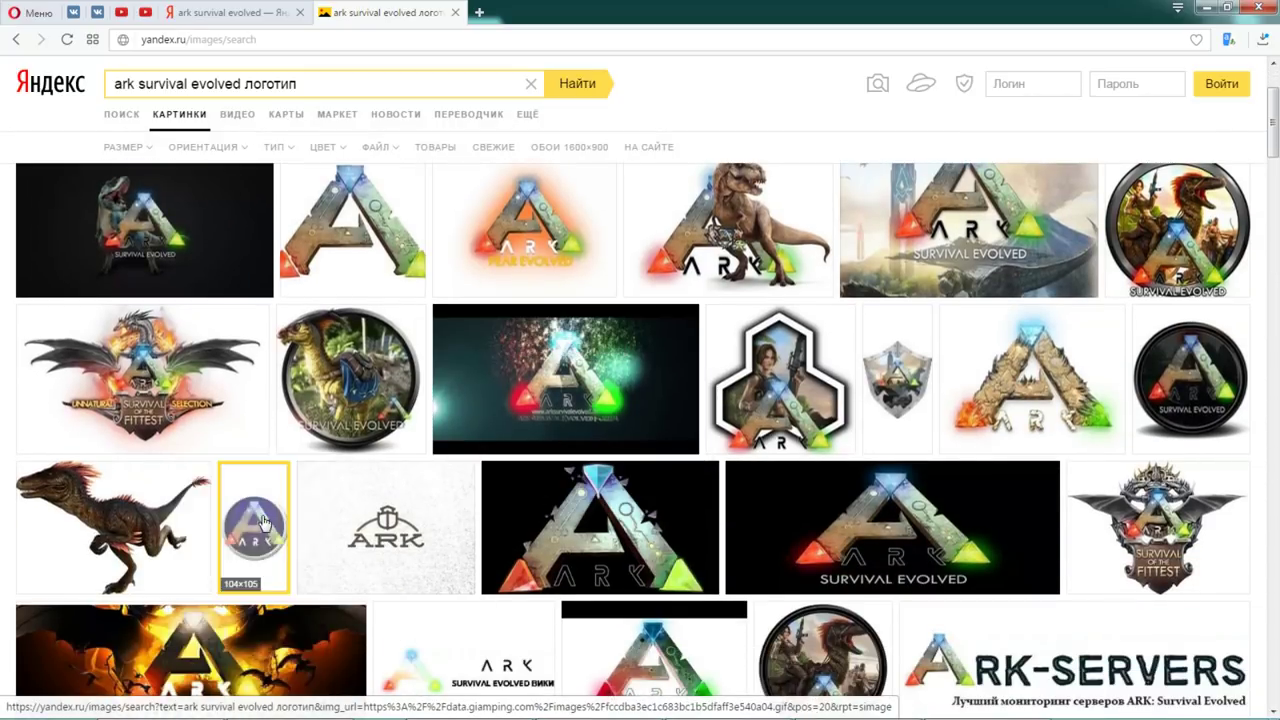
right_click(505, 358)
click(641, 368)
key(Return)
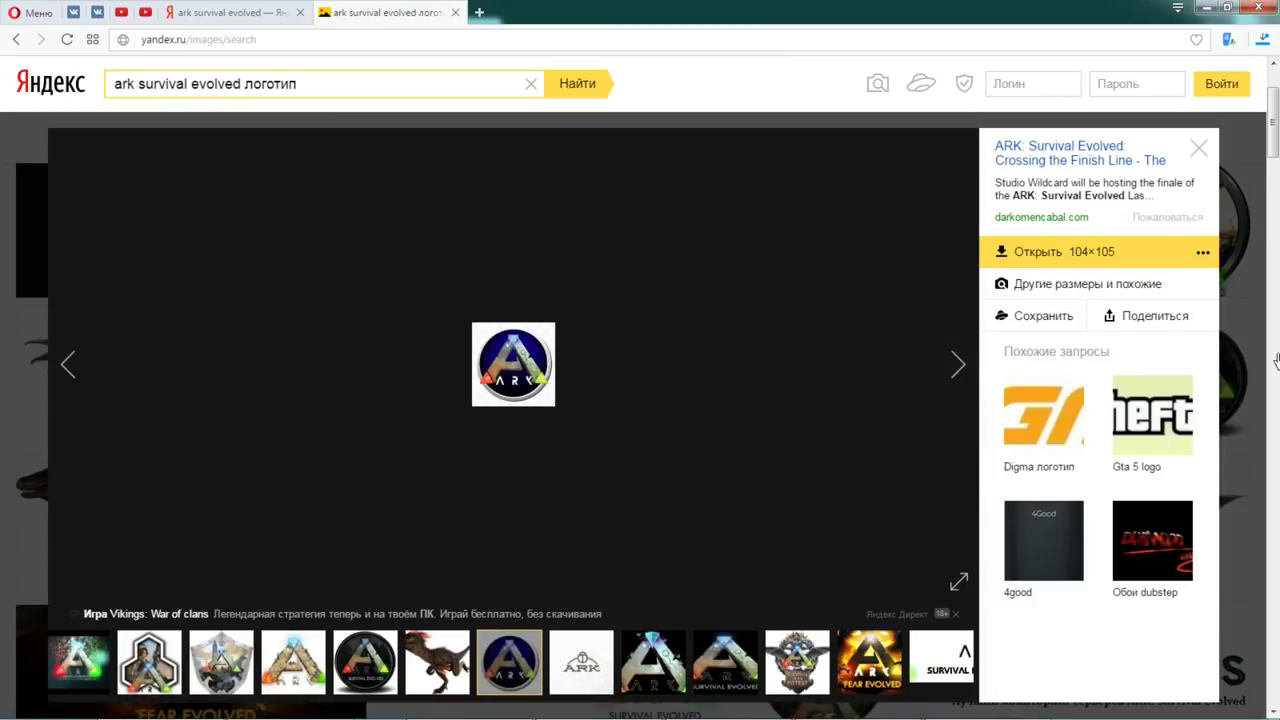
click(1243, 334)
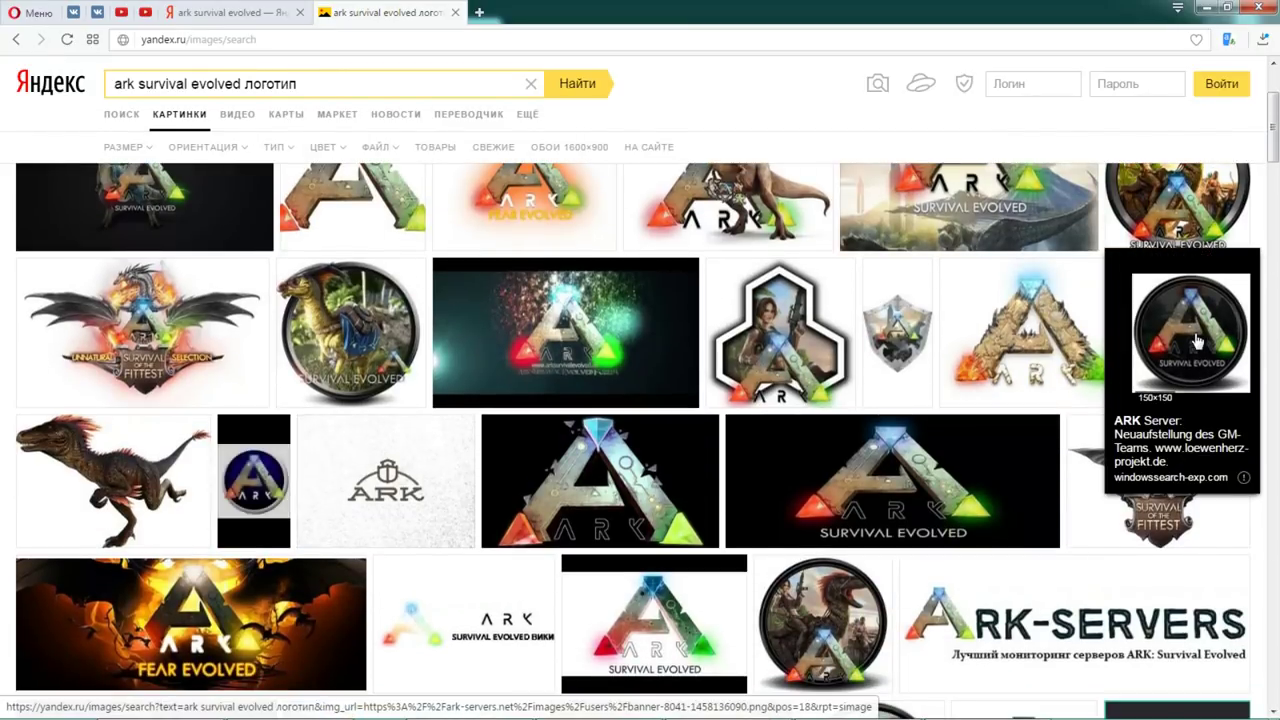
Step: Preview the round black ARK icon and save the 1920×1080 close-up ARK logo on black as maxresdefault.jpg, closing each preview
click(1197, 341)
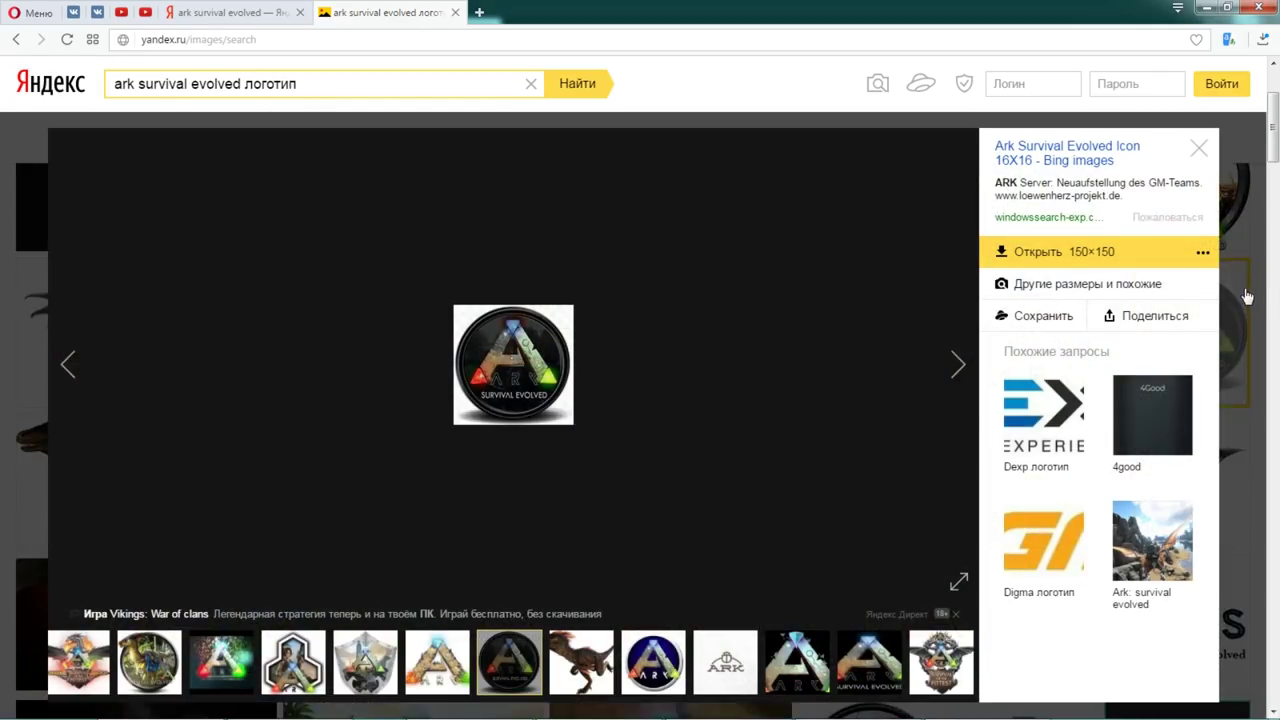
click(1247, 296)
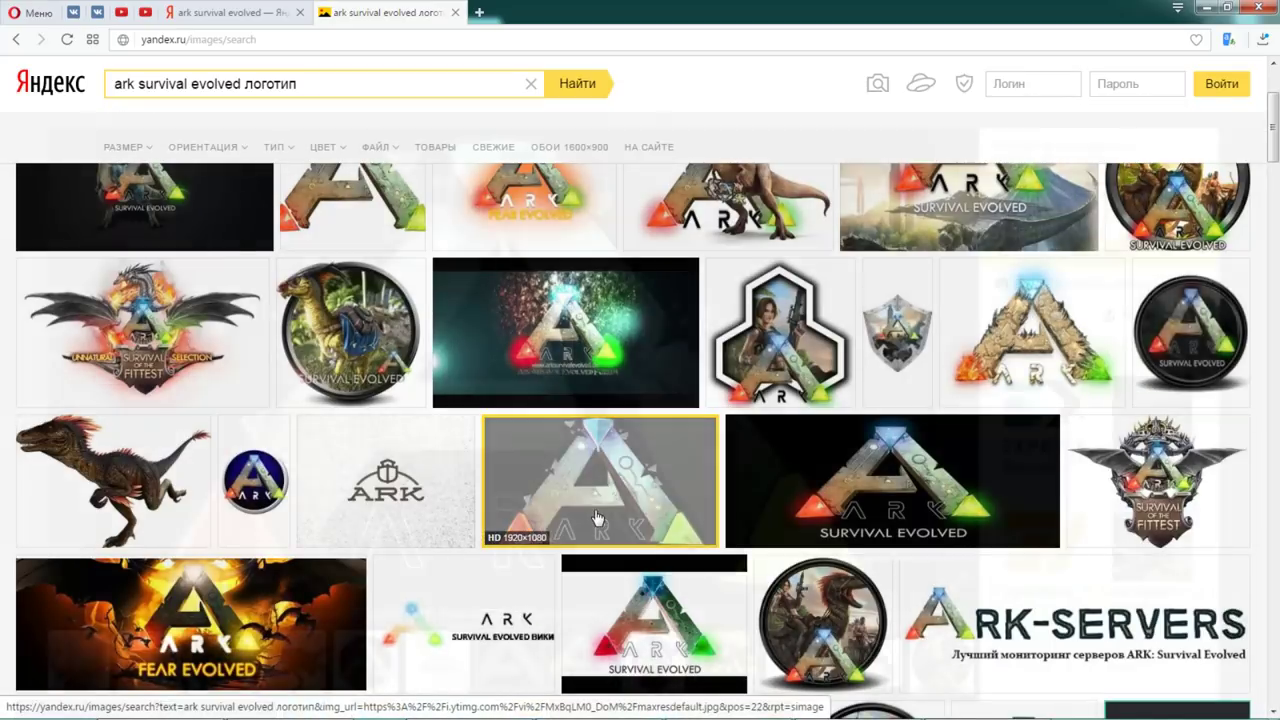
click(596, 517)
right_click(536, 393)
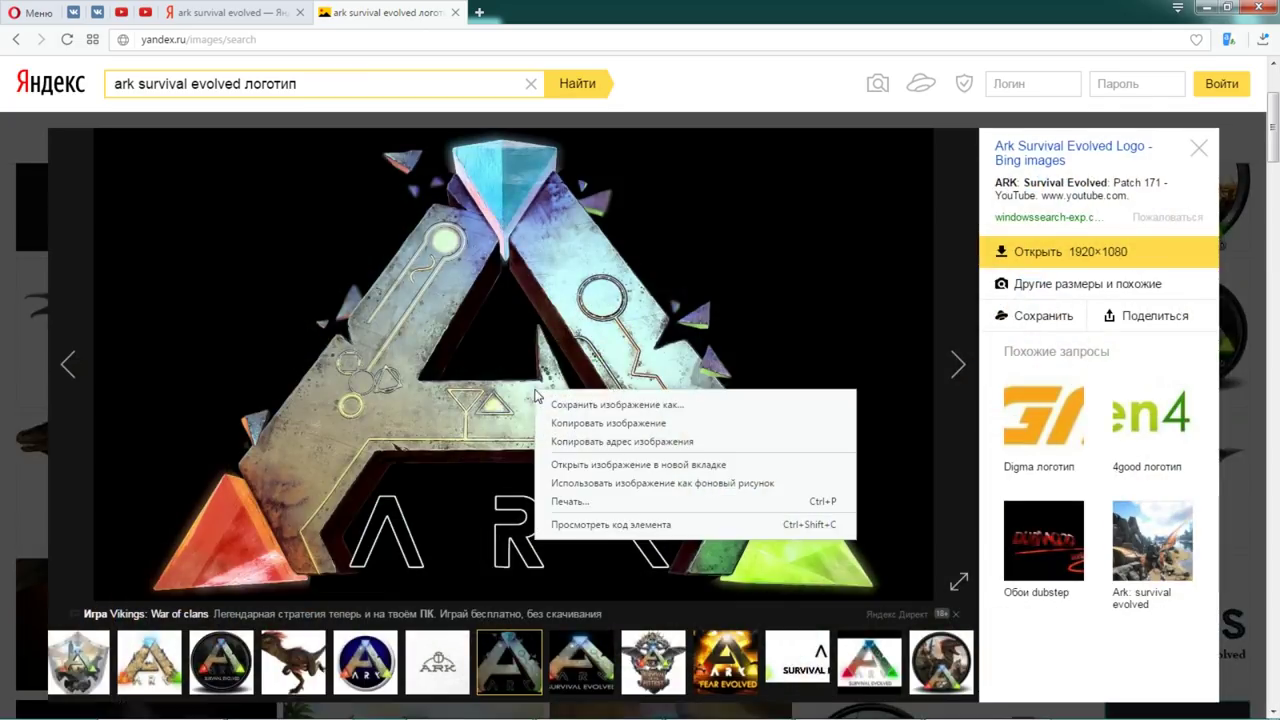
click(615, 405)
key(Return)
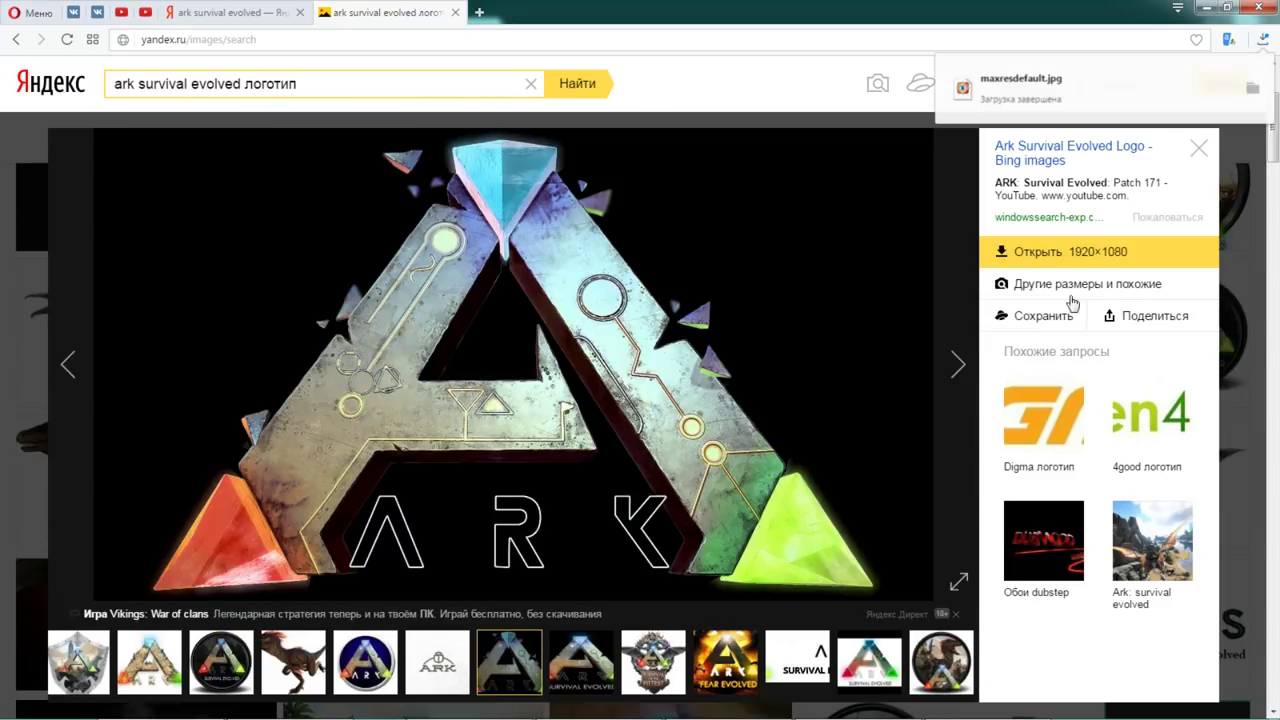
click(1242, 268)
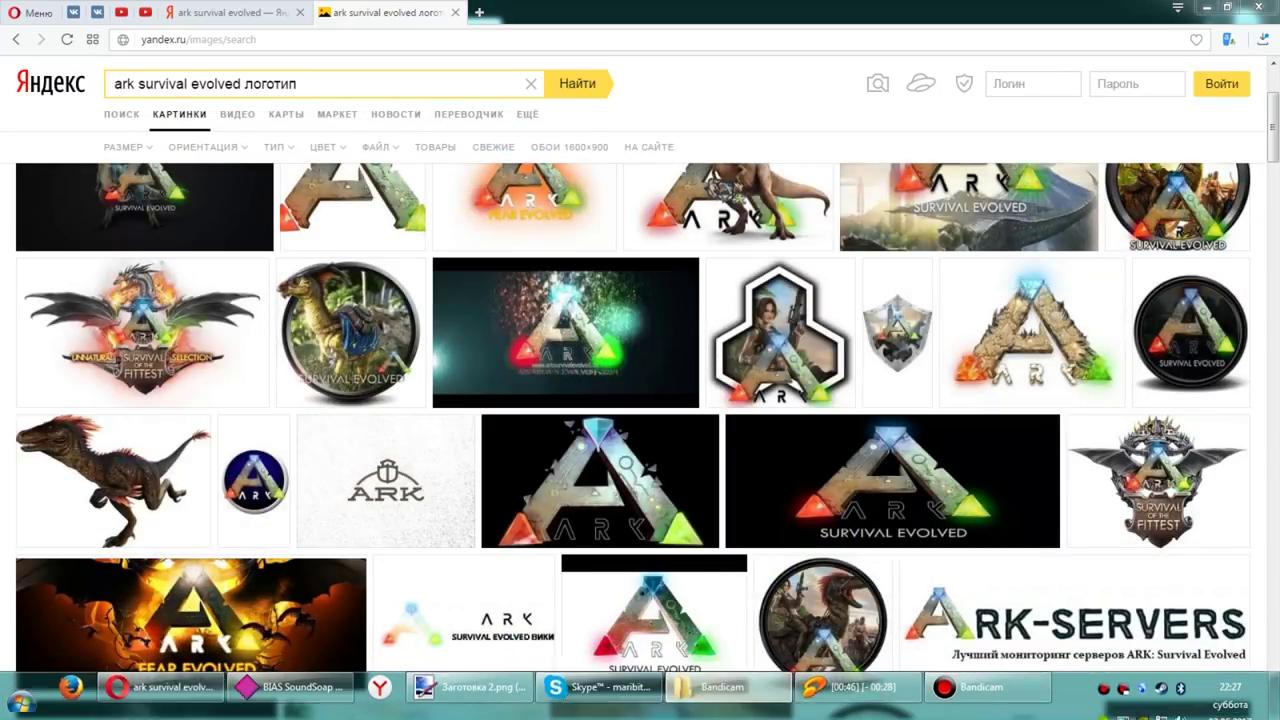
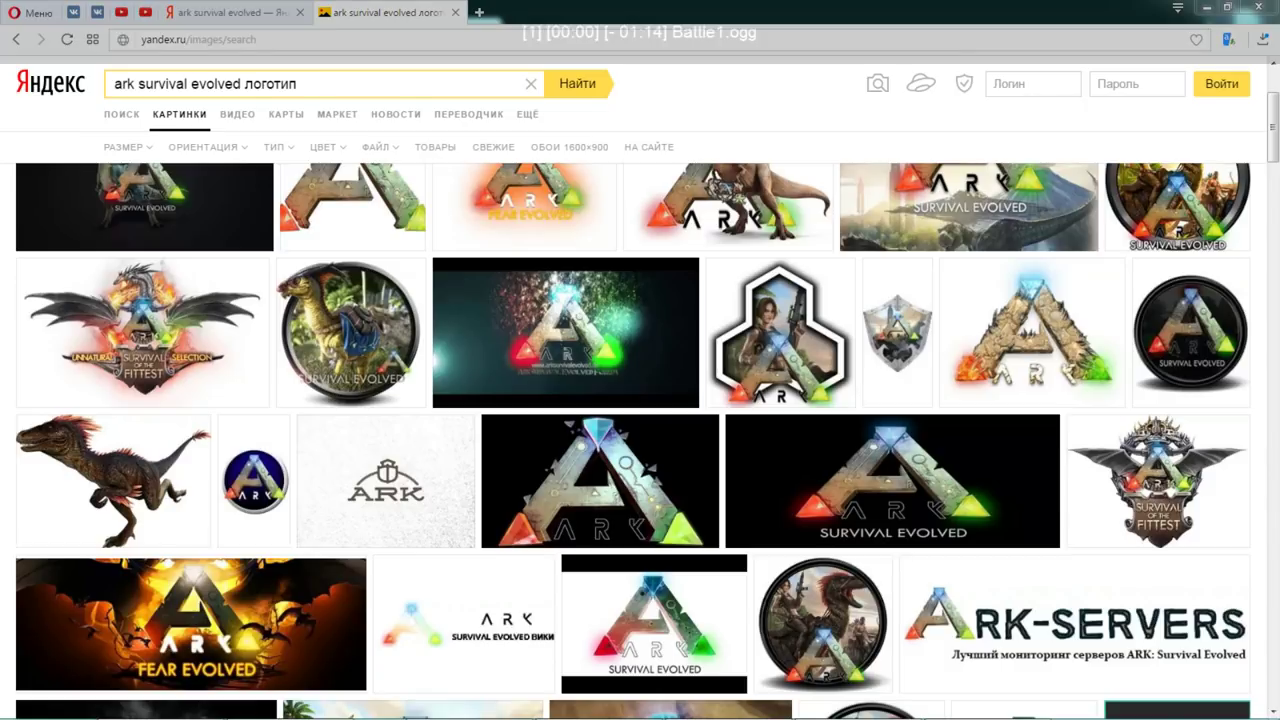
mouse_move(487, 712)
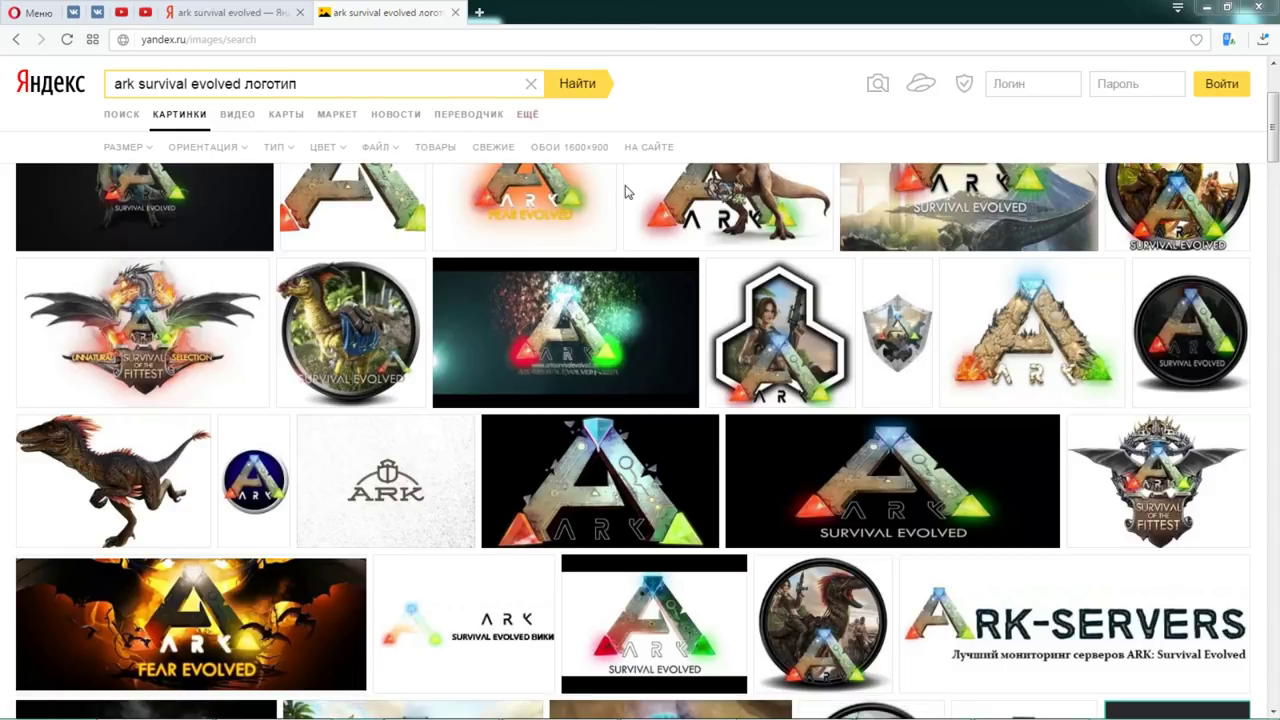
Step: Preview the 512×512 ARK letter A logo on a transparent background and close the image results
mouse_move(626, 192)
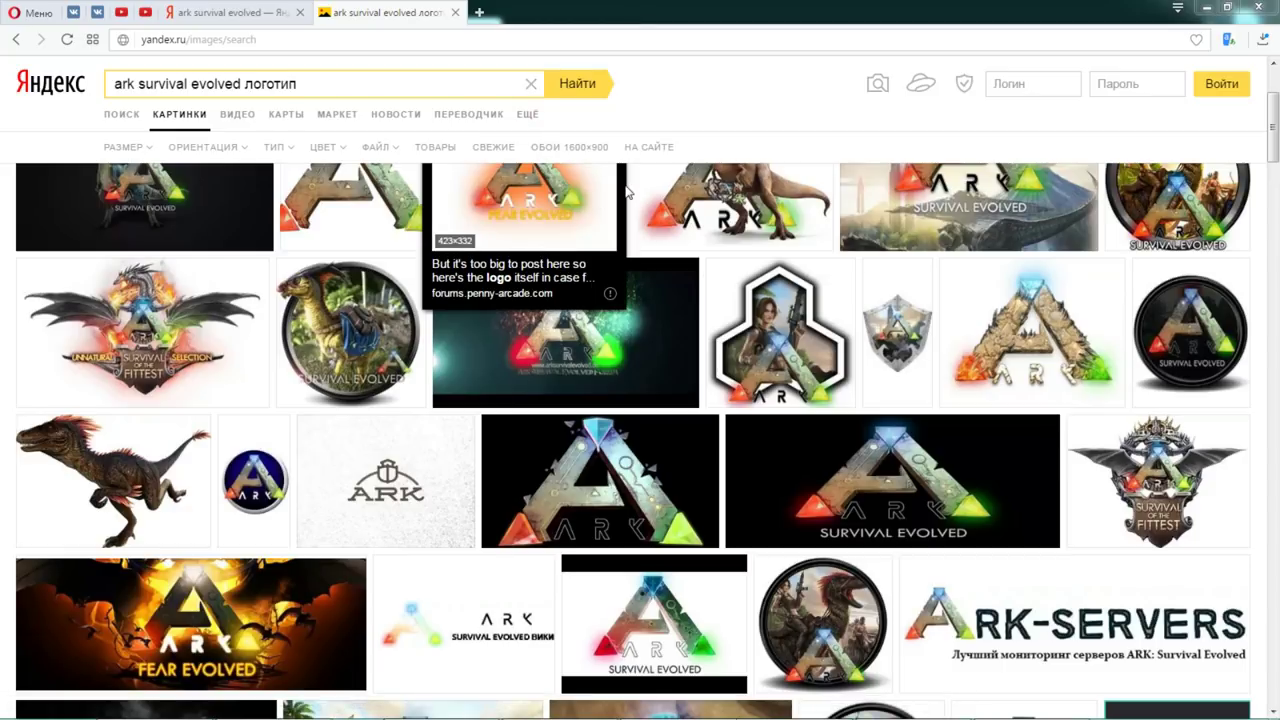
click(355, 218)
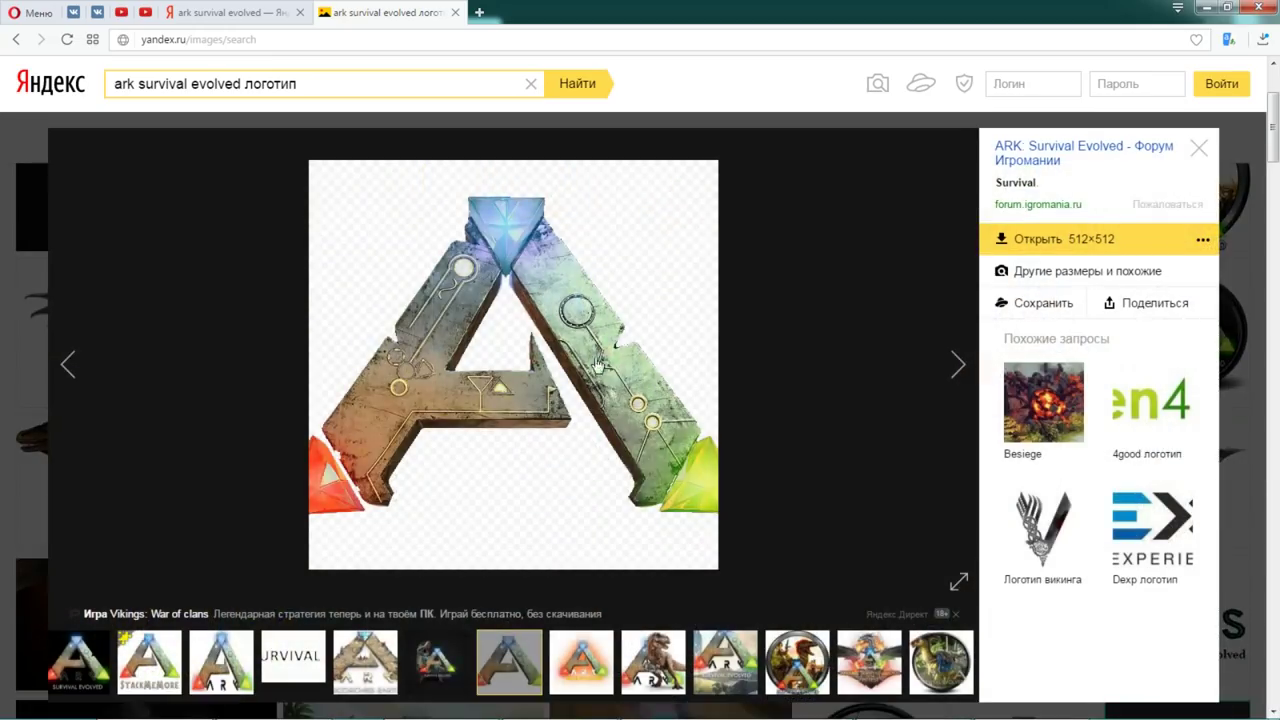
click(454, 13)
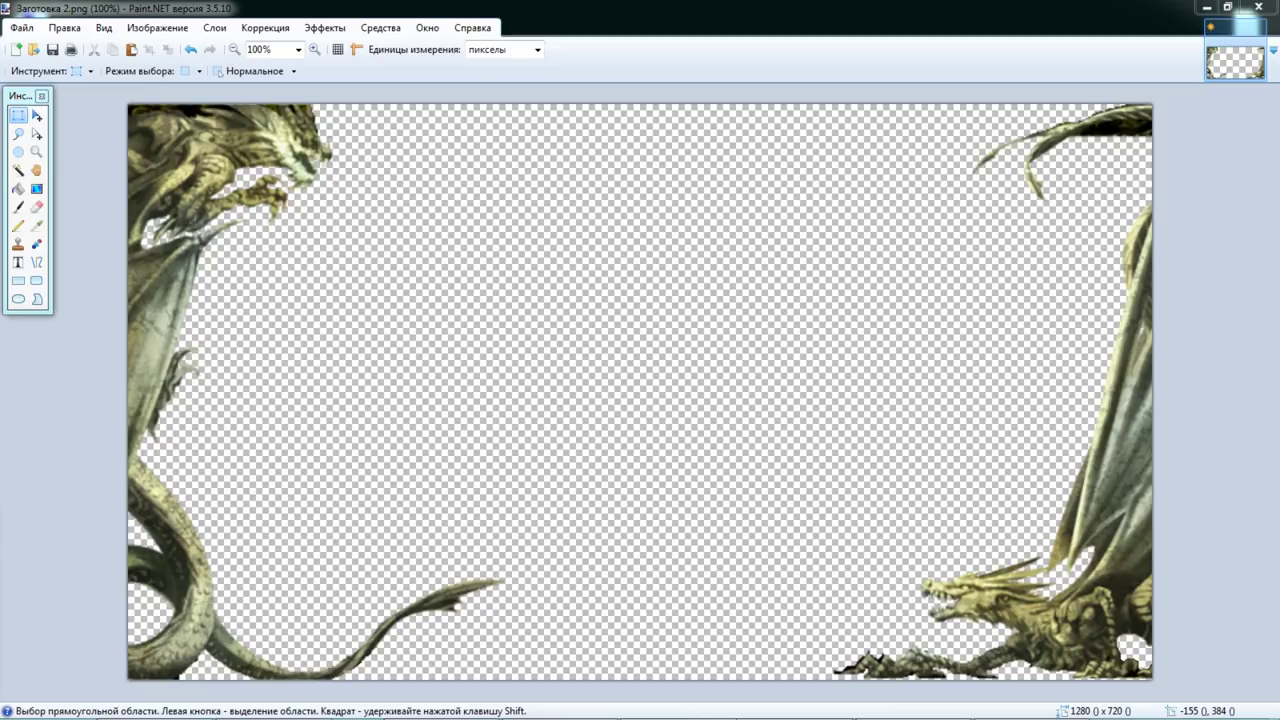
Step: In Paint.NET, add the ARK letter logo to the dragon frame as a new layer and place it beside the upper-left dragon's head
drag(197, 358, 390, 346)
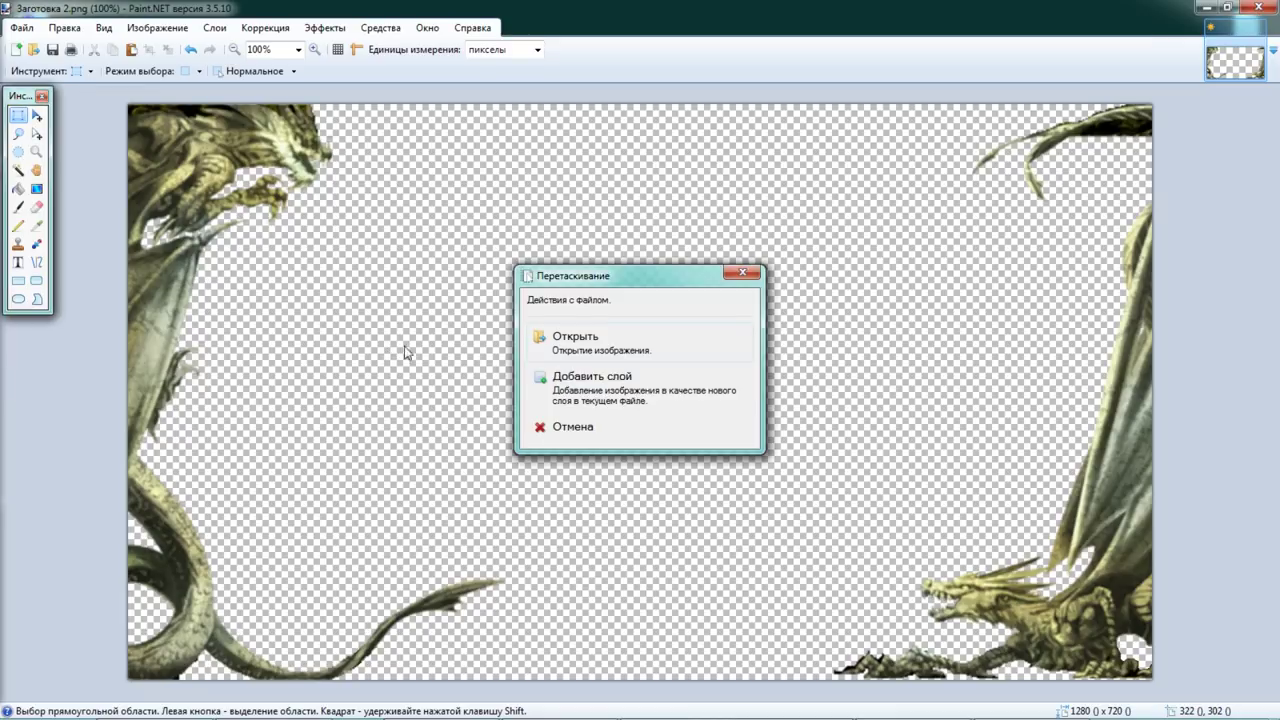
click(622, 378)
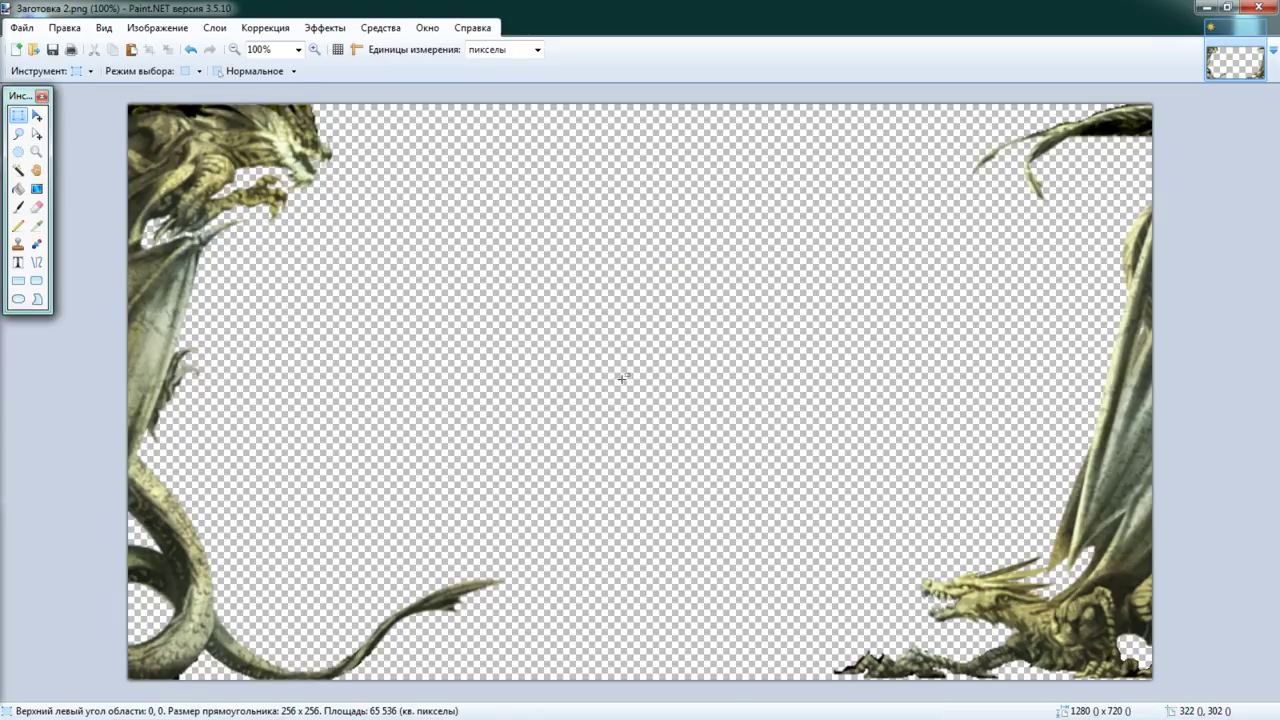
click(37, 117)
drag(229, 220, 385, 197)
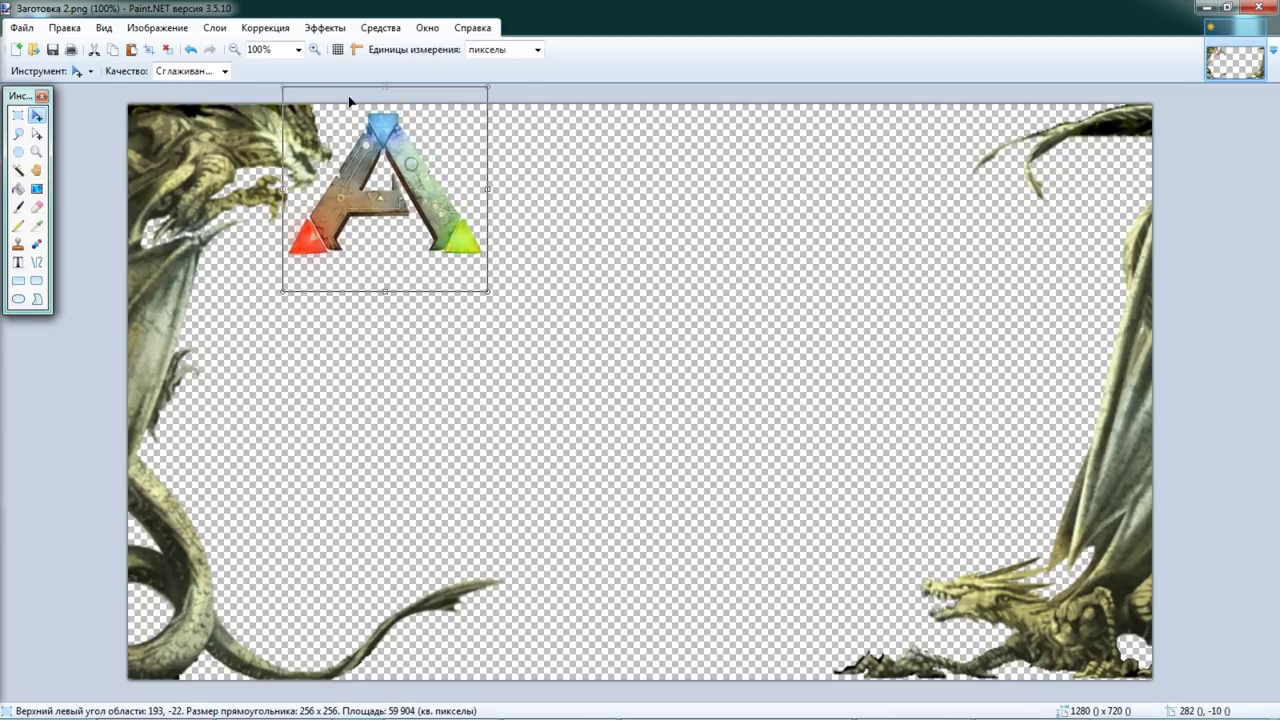
click(18, 115)
click(665, 256)
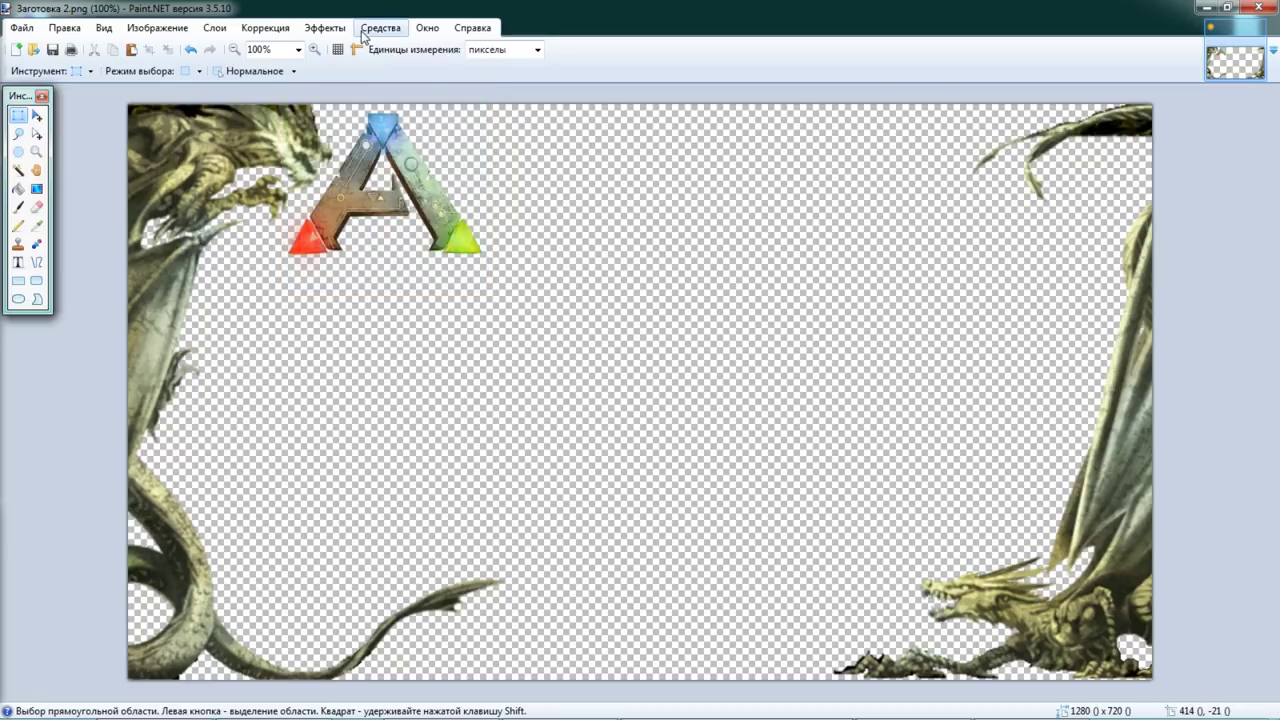
click(338, 29)
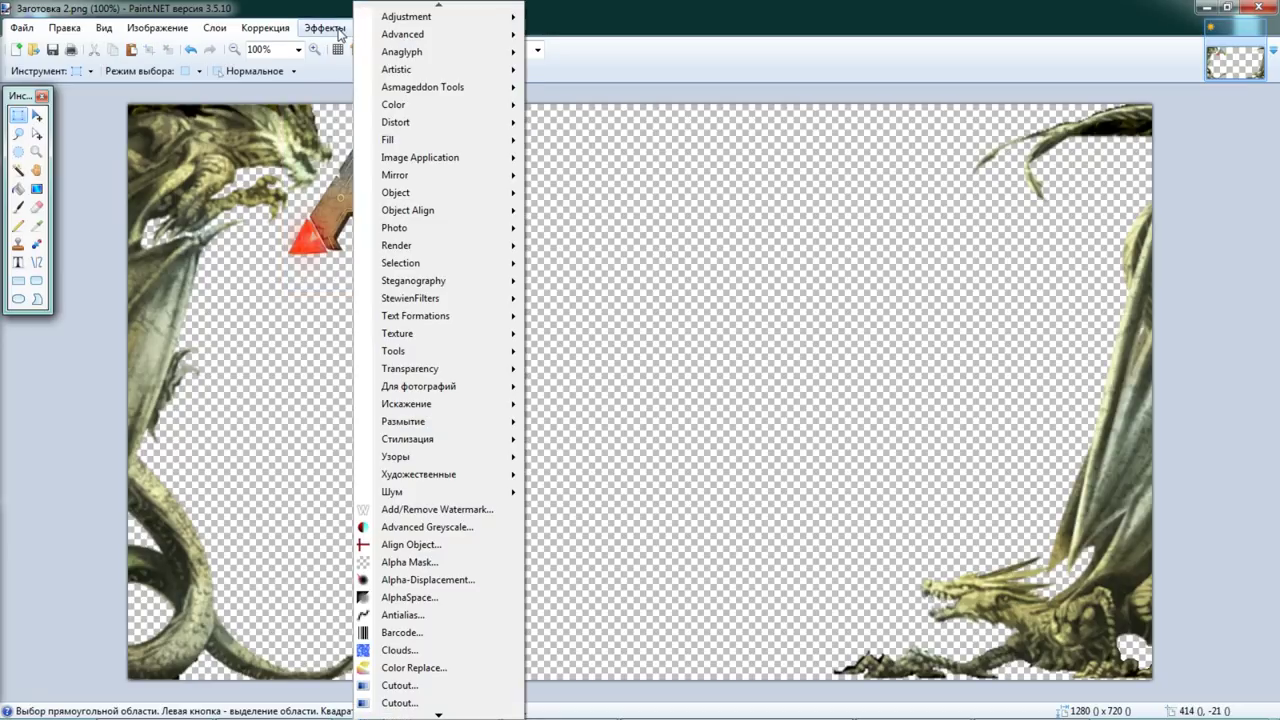
mouse_move(449, 190)
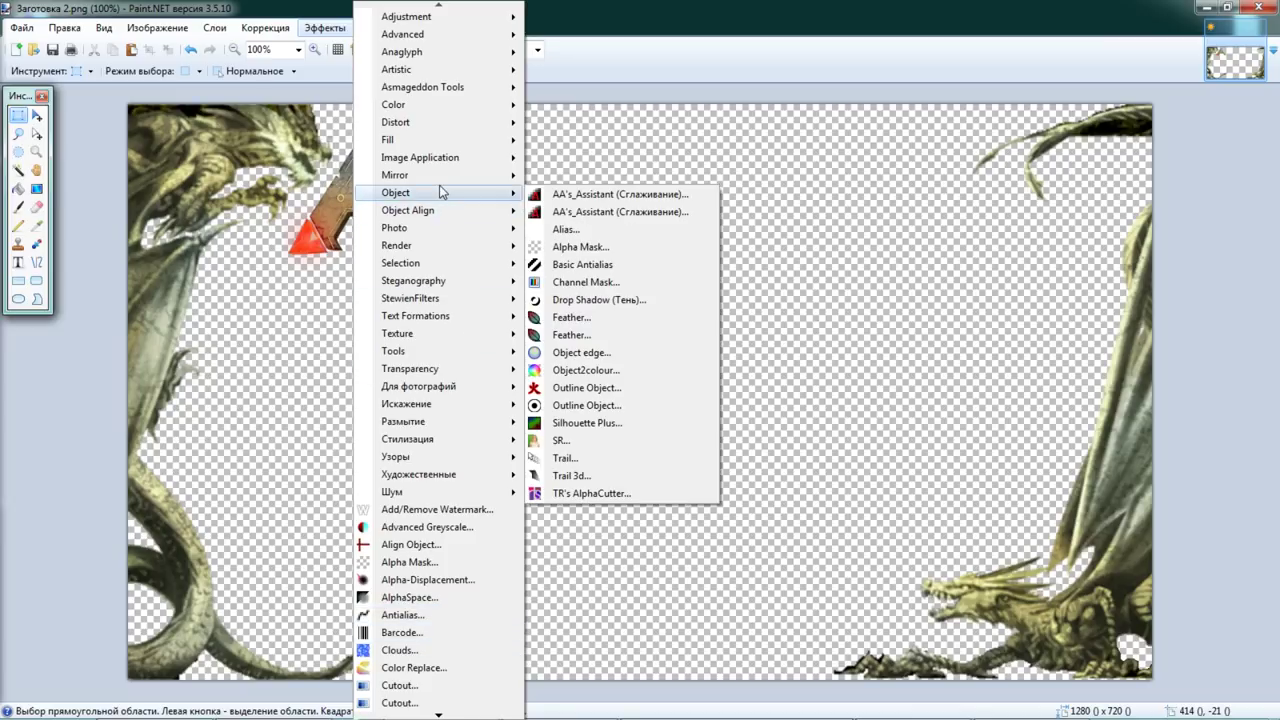
click(621, 387)
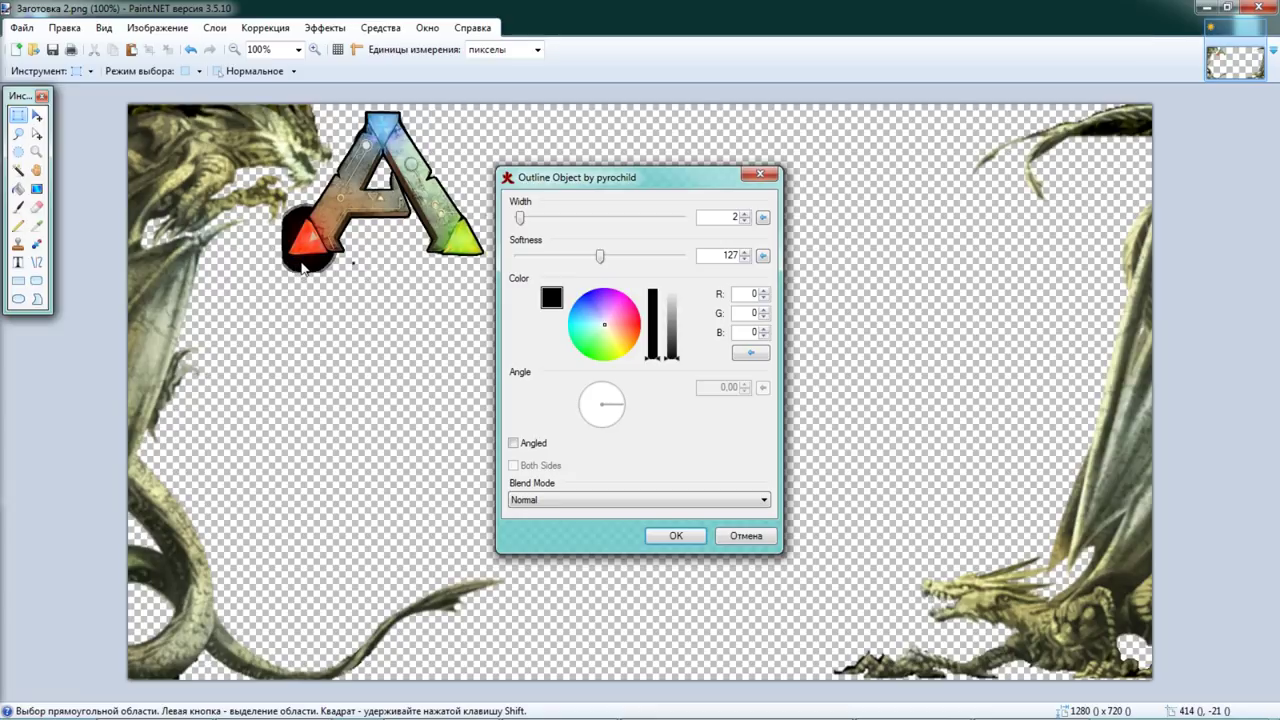
click(740, 540)
Step: Remove the red glow around the logo's lower-left crystal with the Magic Wand at 24% sensitivity
scroll(303, 267, up, 5)
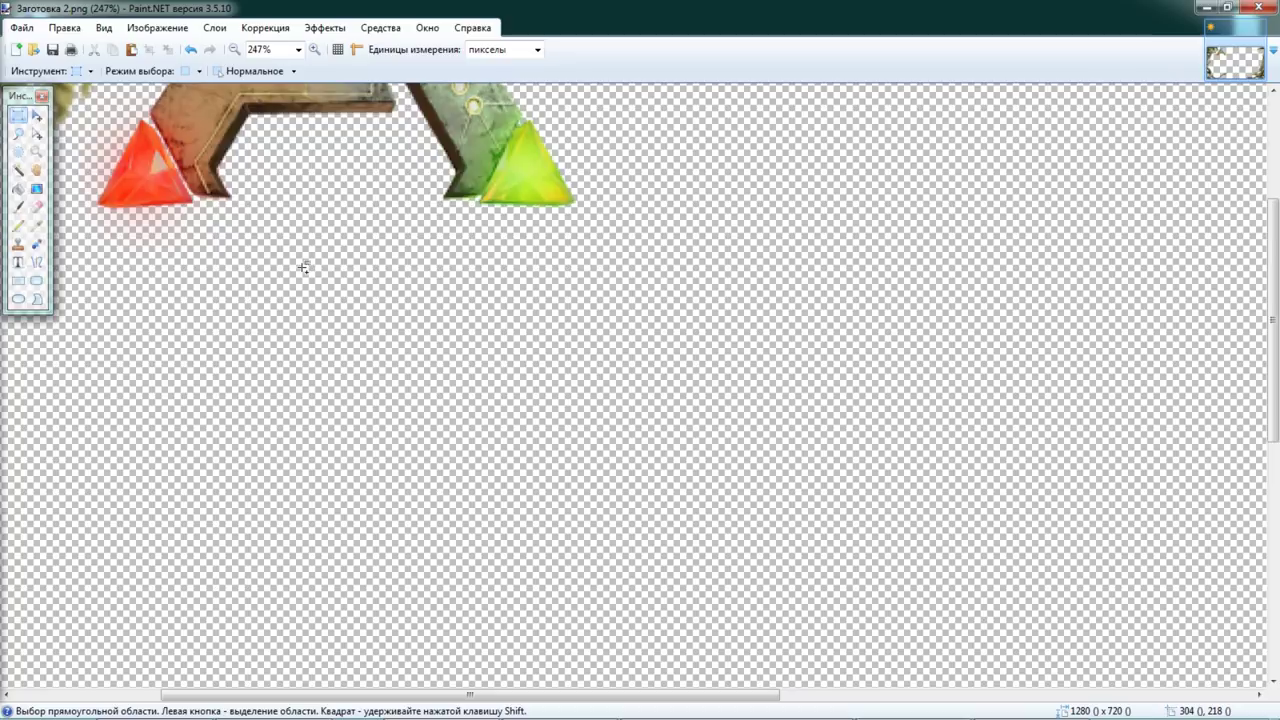
scroll(303, 267, up, 2)
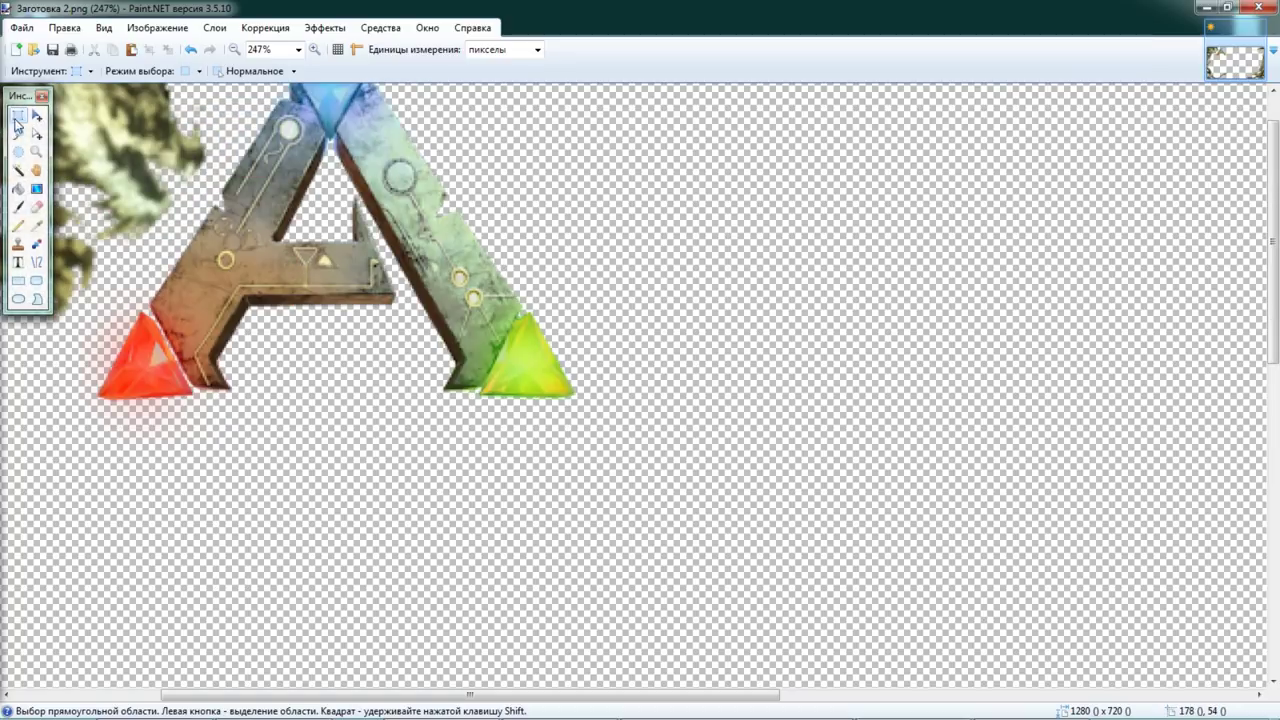
click(18, 170)
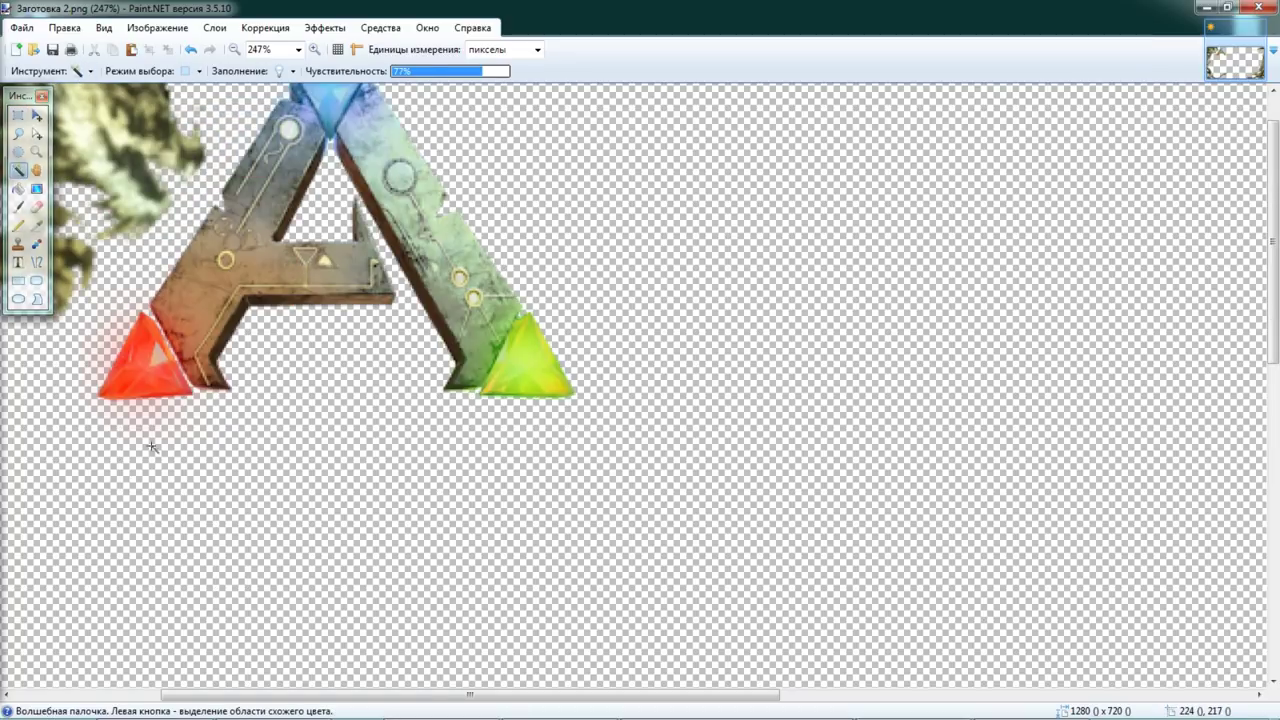
click(158, 418)
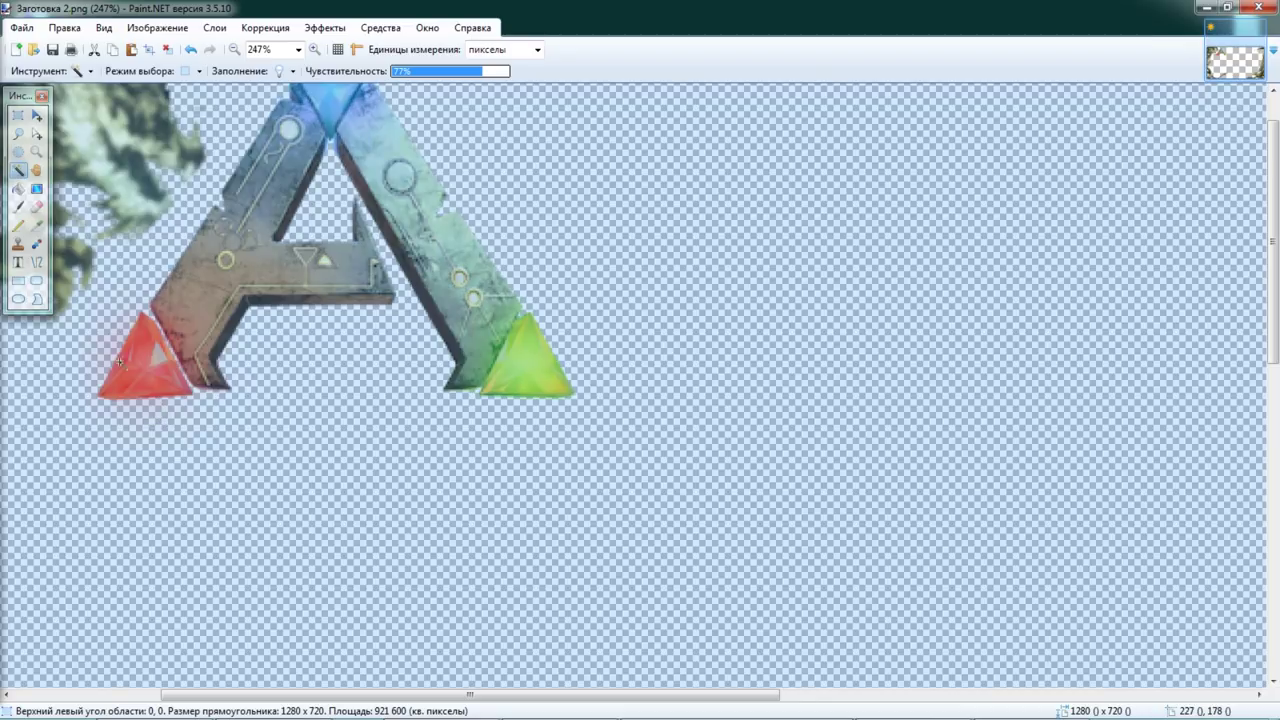
click(420, 71)
click(167, 437)
key(ctrl+d)
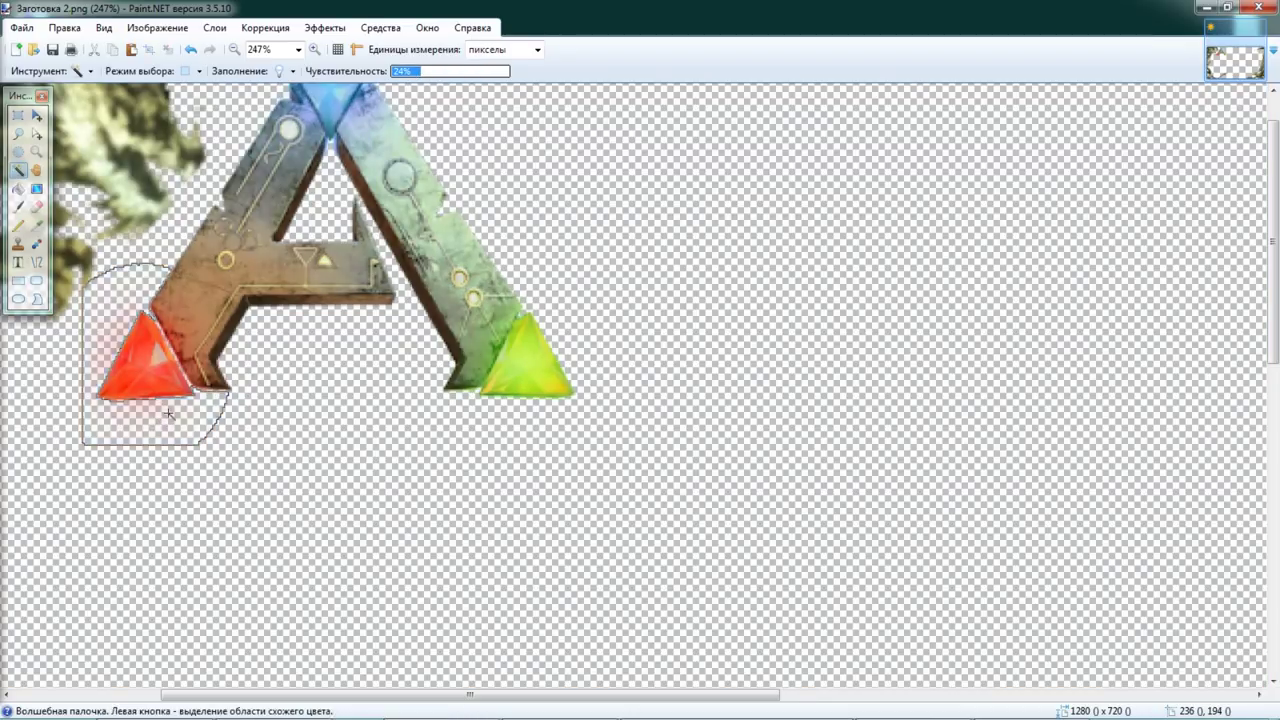
Step: Check the logo's cut edges by selecting the empty area around it with the Magic Wand, and deselect it
click(366, 360)
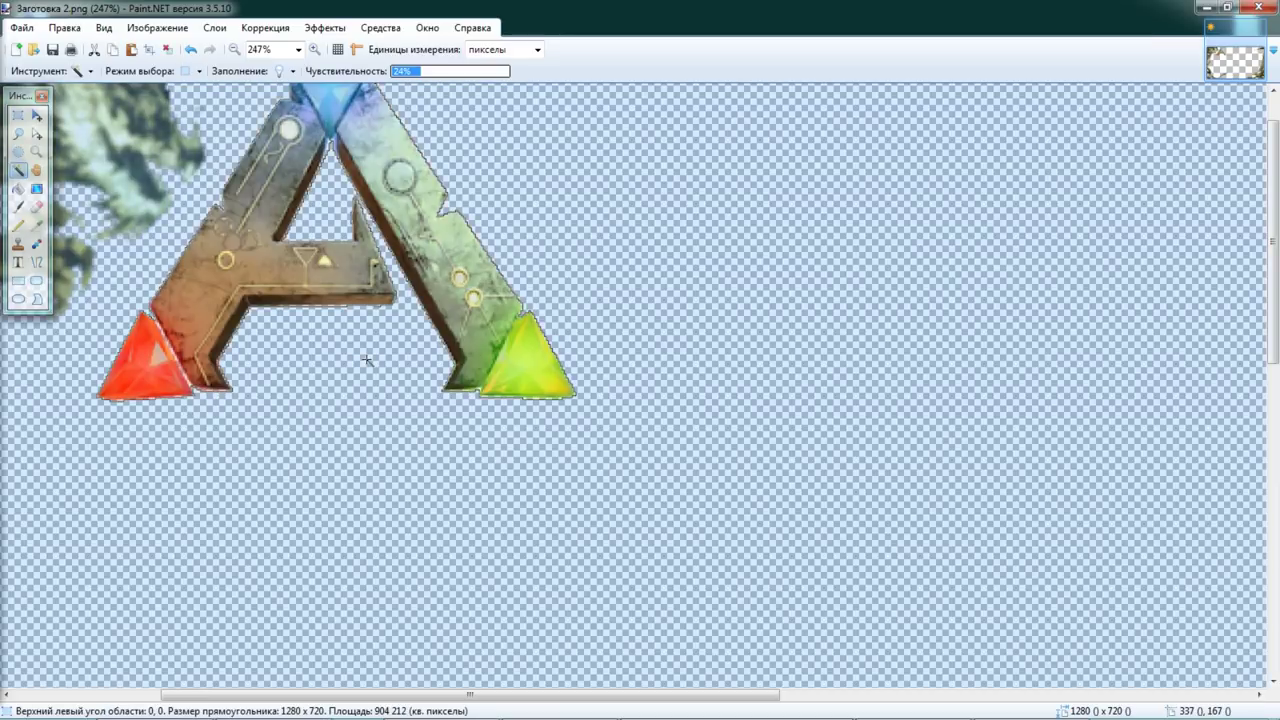
scroll(367, 360, up, 1)
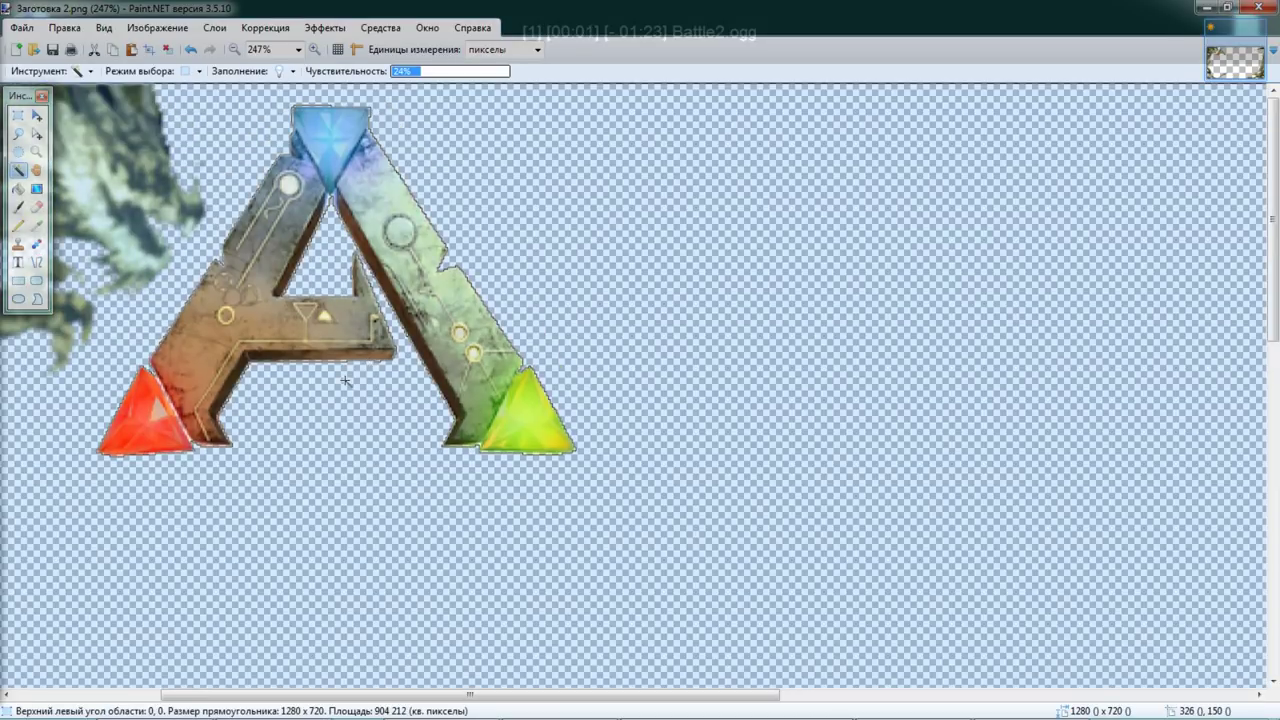
scroll(343, 379, down, 3)
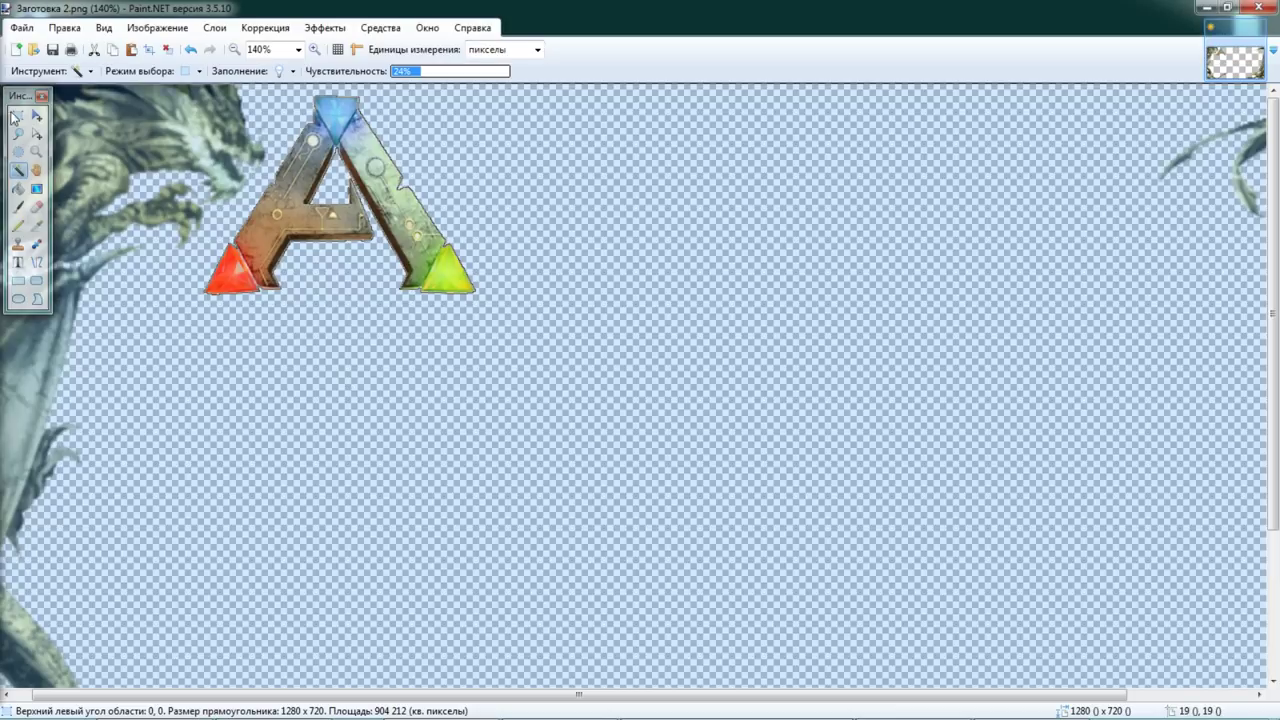
key(s)
key(ctrl+d)
scroll(499, 306, down, 1)
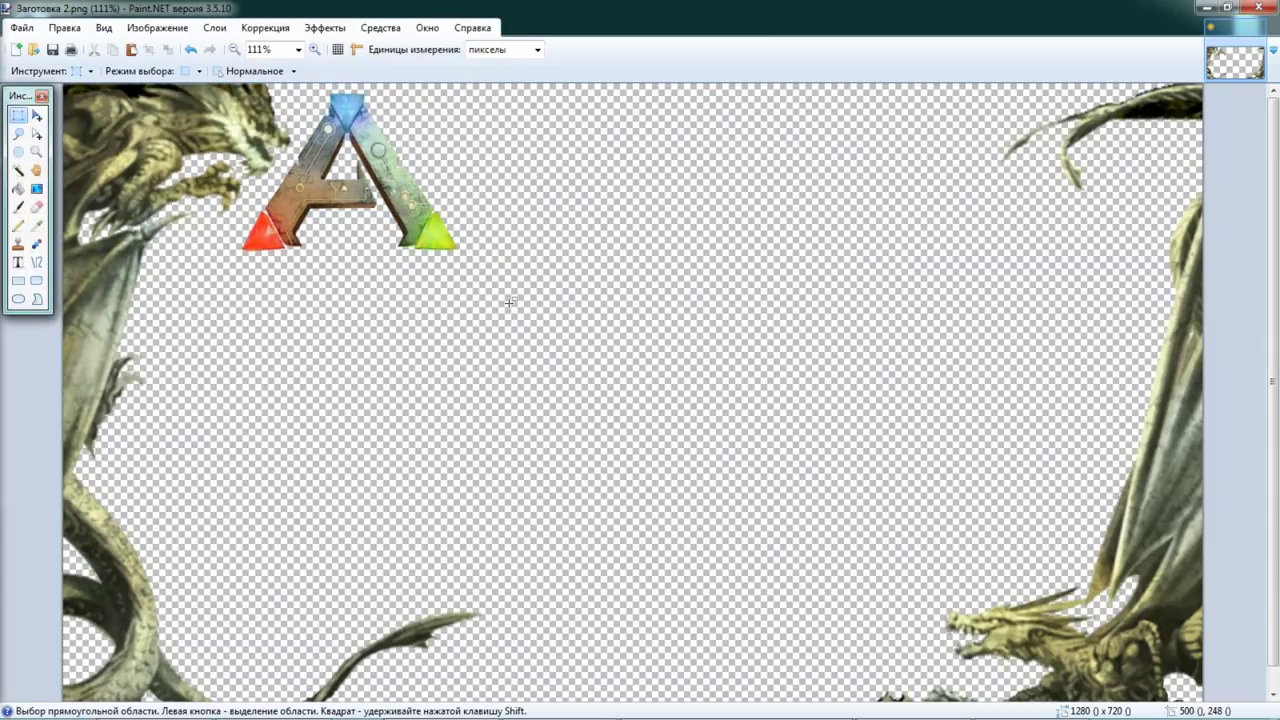
Step: Start the Outline Object effect on the logo and set its softness to 253 and width to 12
click(338, 30)
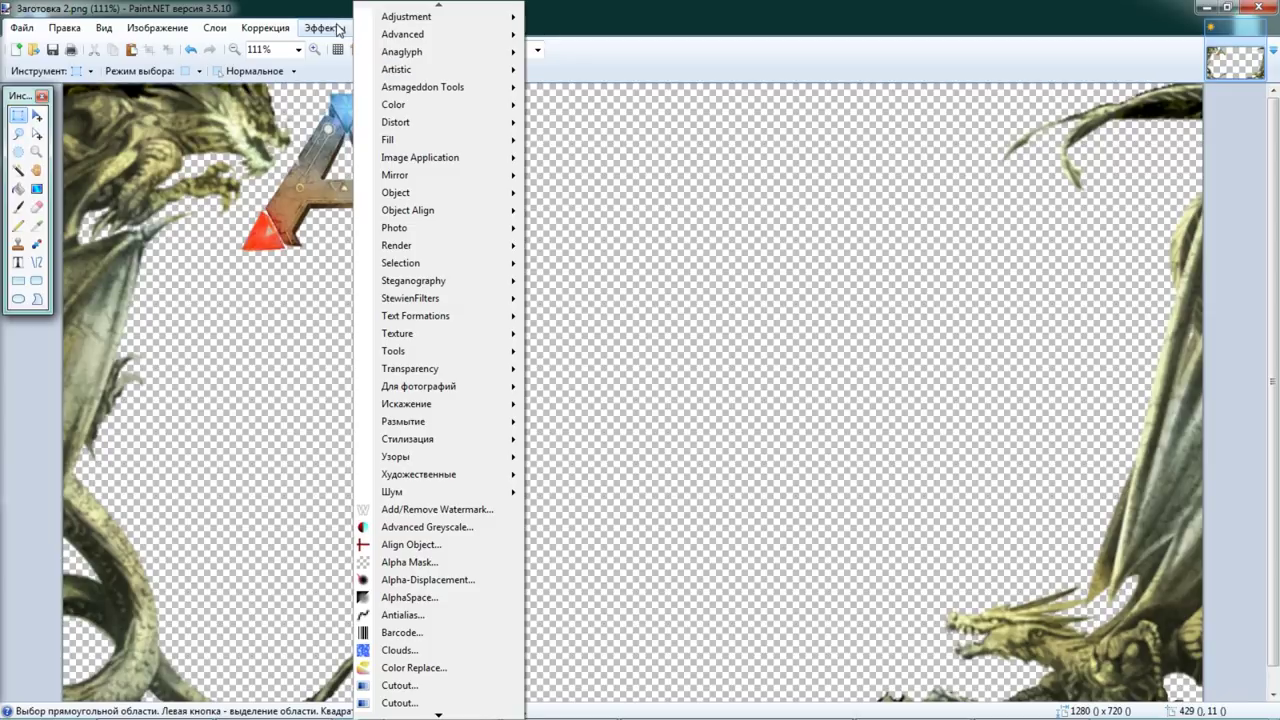
mouse_move(470, 193)
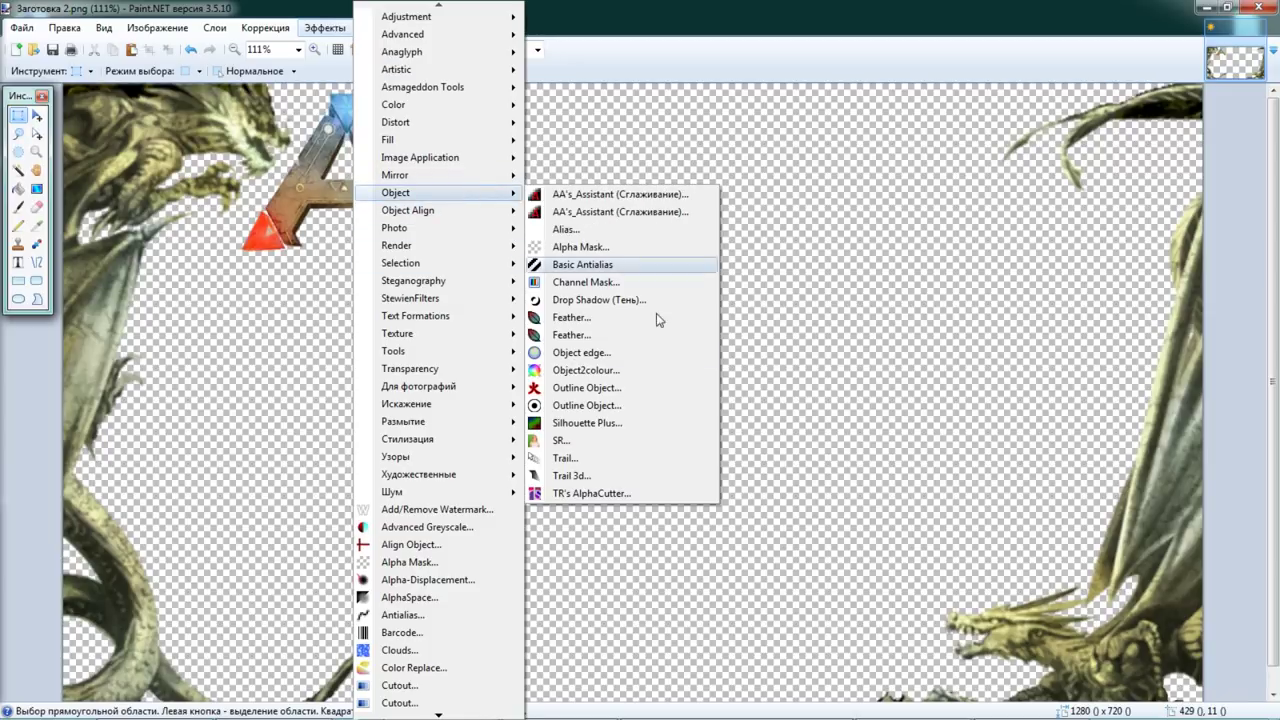
click(588, 394)
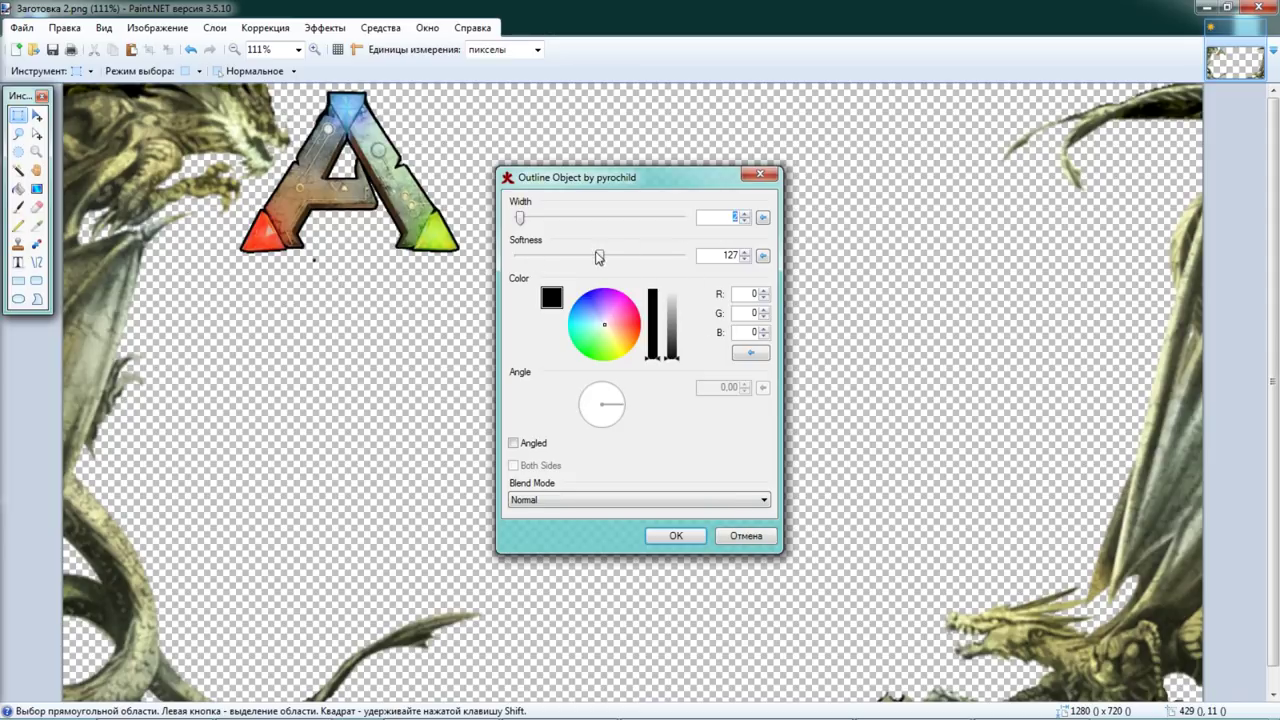
drag(599, 258, 776, 292)
click(745, 259)
click(745, 259)
click(663, 220)
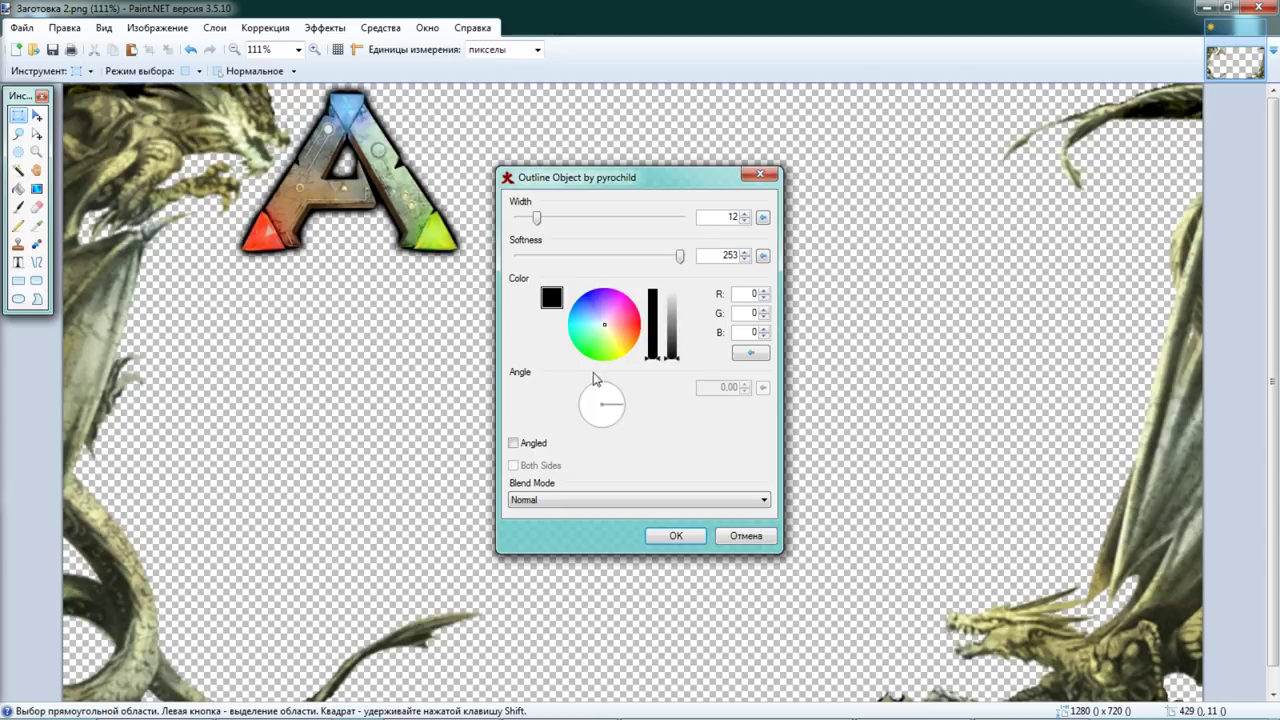
Step: Set the outline colour to light grey with RGB values 200, 200, 200
drag(680, 343, 683, 310)
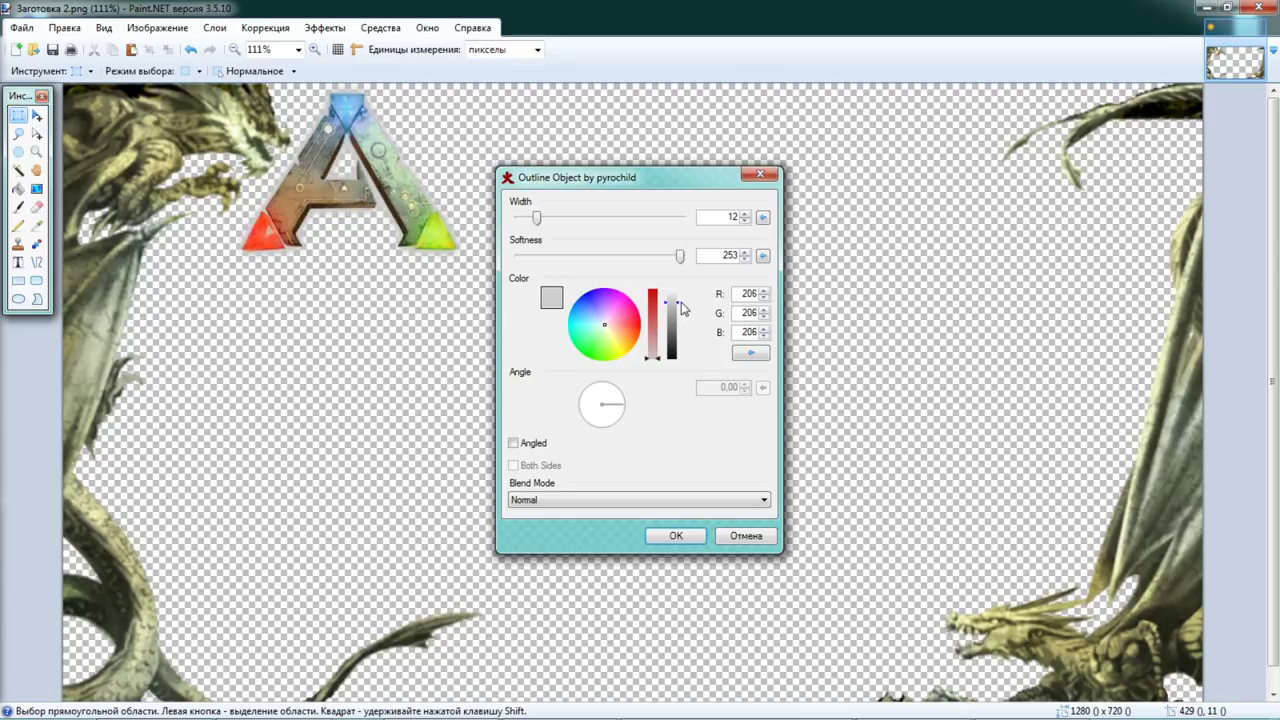
click(765, 297)
click(765, 297)
click(765, 297)
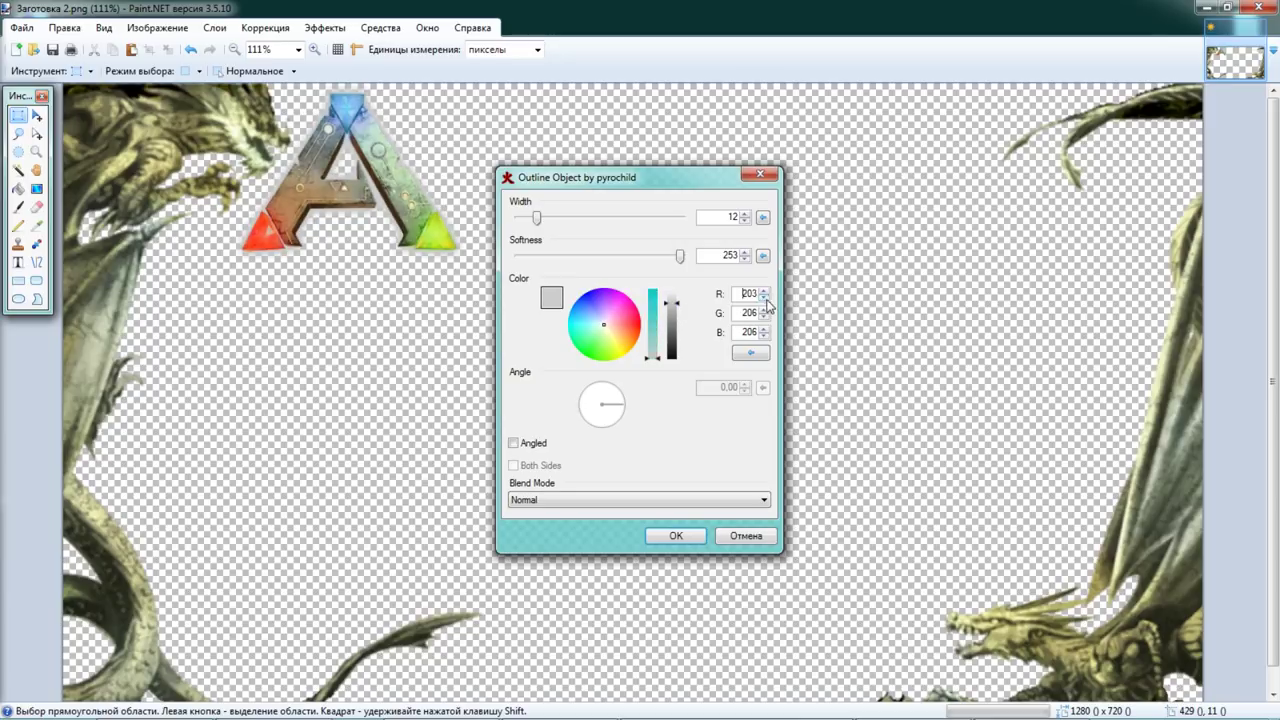
click(764, 298)
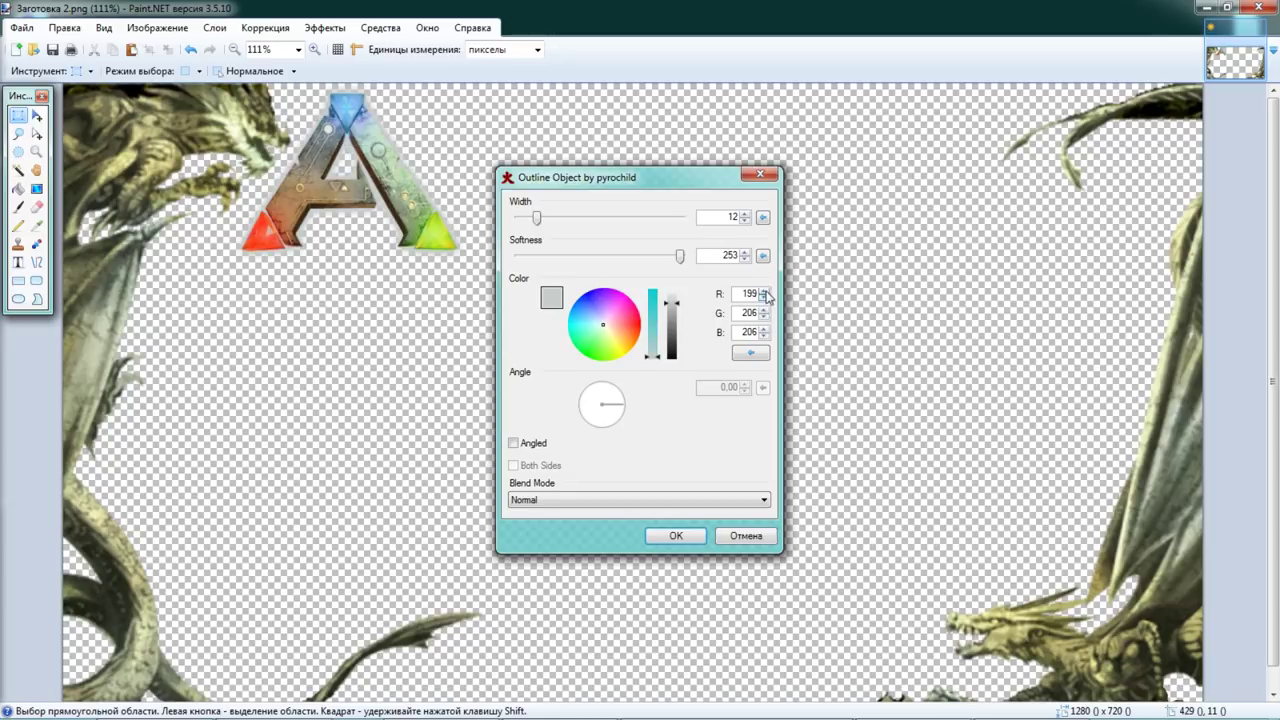
double_click(764, 317)
click(764, 317)
double_click(764, 317)
click(764, 317)
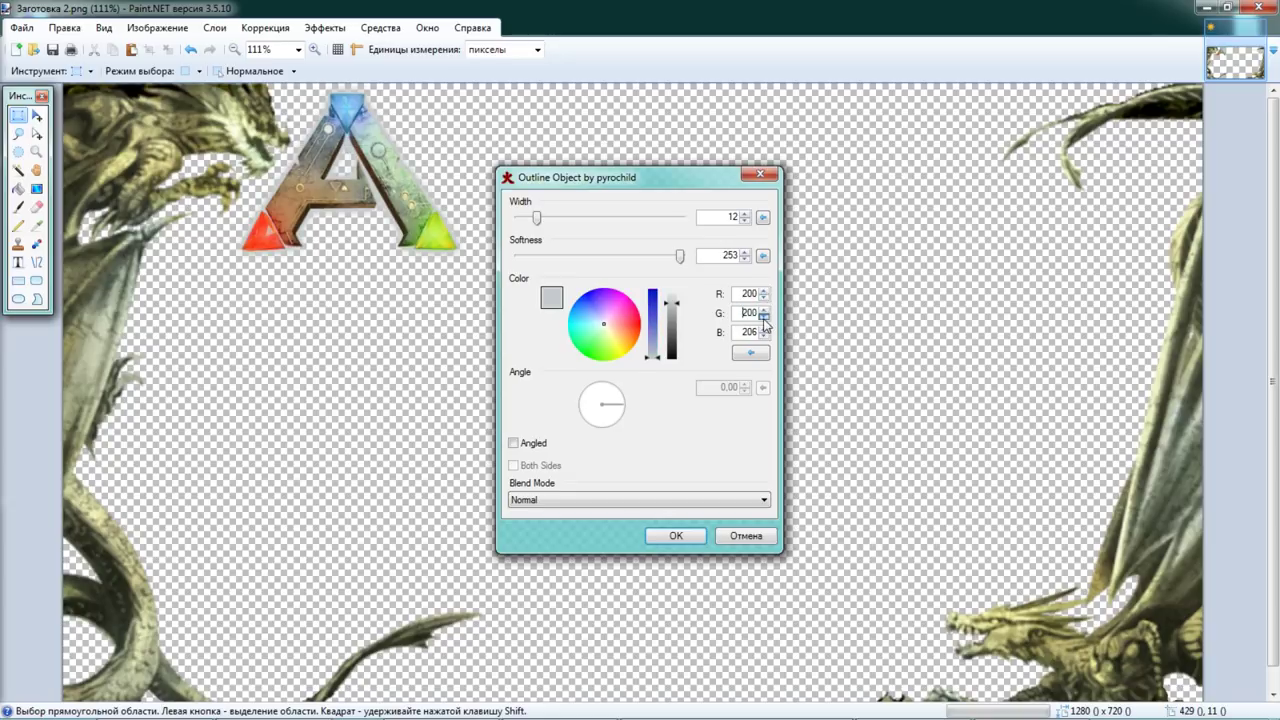
double_click(764, 336)
click(764, 336)
click(765, 338)
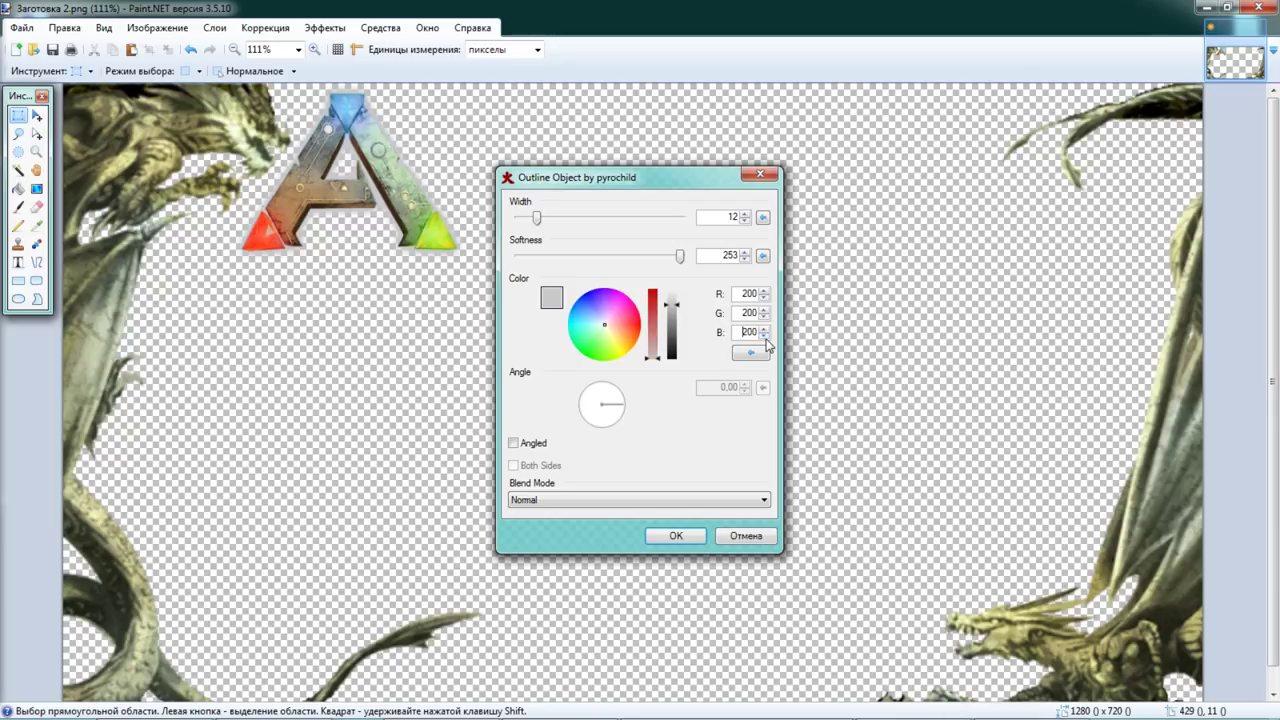
Step: Set the outline width to 3 and its colour to black
click(745, 221)
click(746, 221)
click(679, 292)
drag(680, 291, 686, 366)
click(746, 221)
click(746, 221)
click(746, 221)
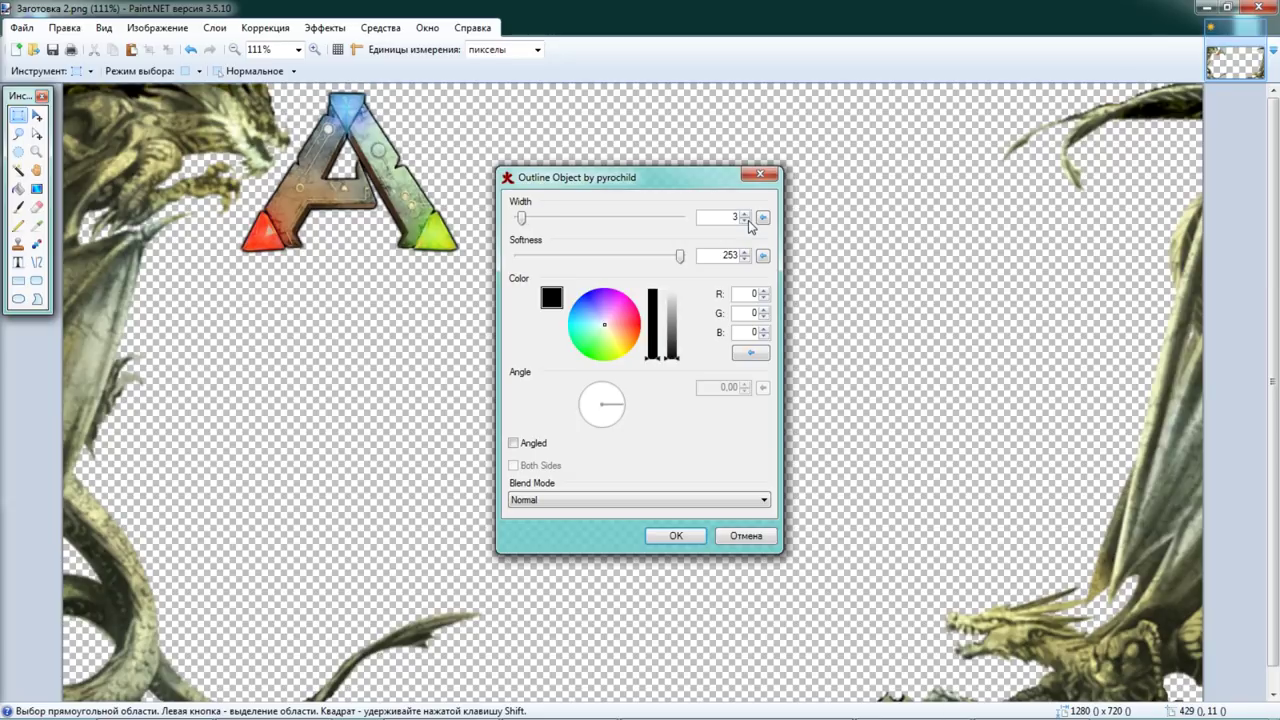
Step: Try an outline softness of 255, return it to 253 and apply the outline to the logo
click(744, 252)
click(744, 252)
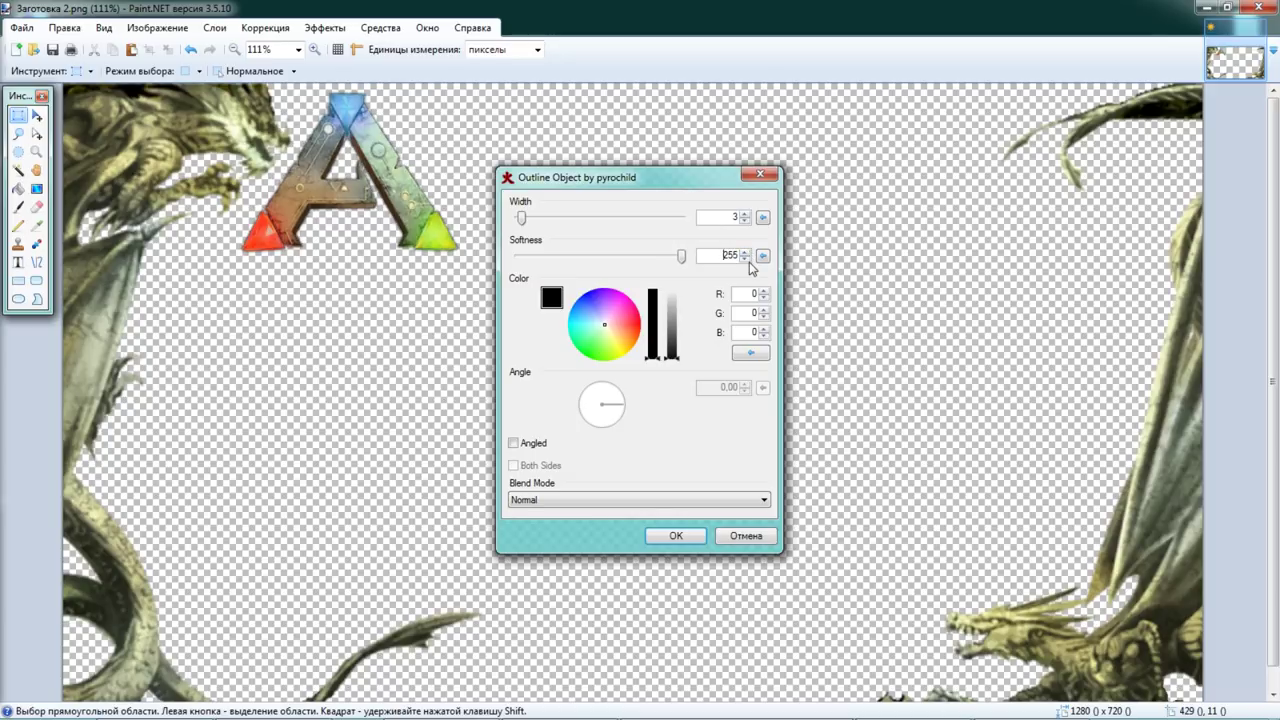
click(745, 259)
click(745, 259)
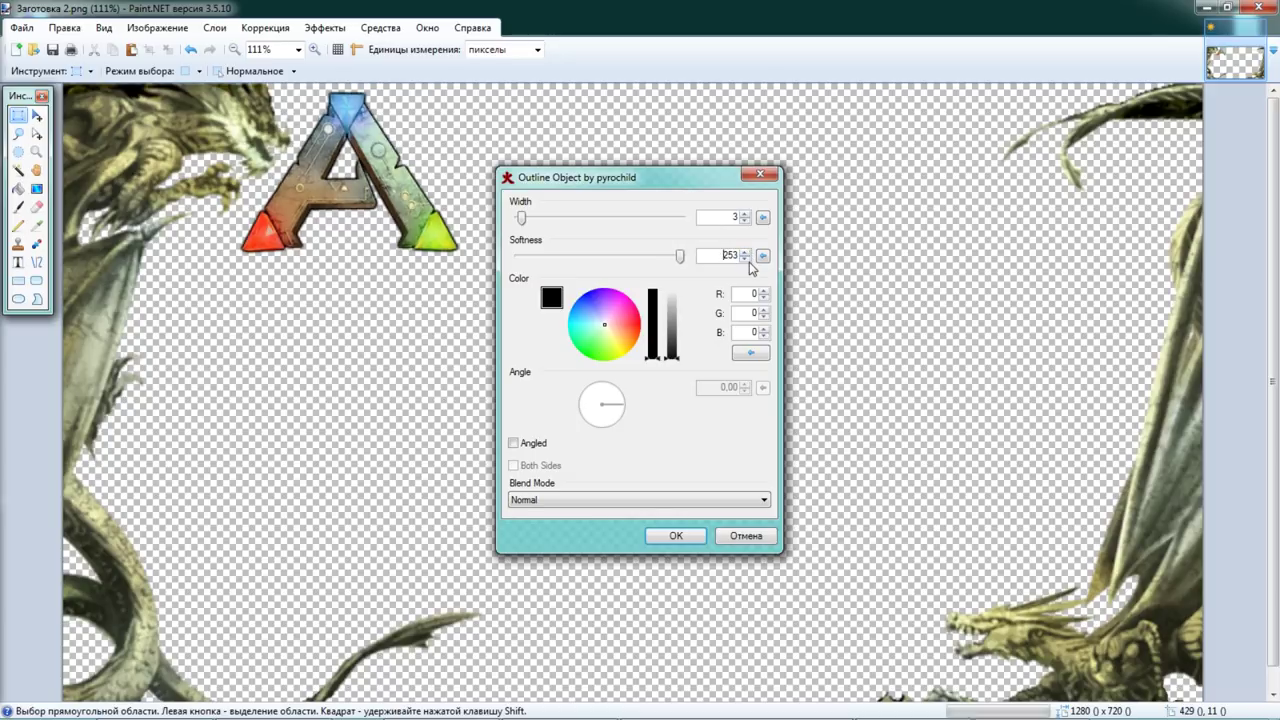
click(746, 257)
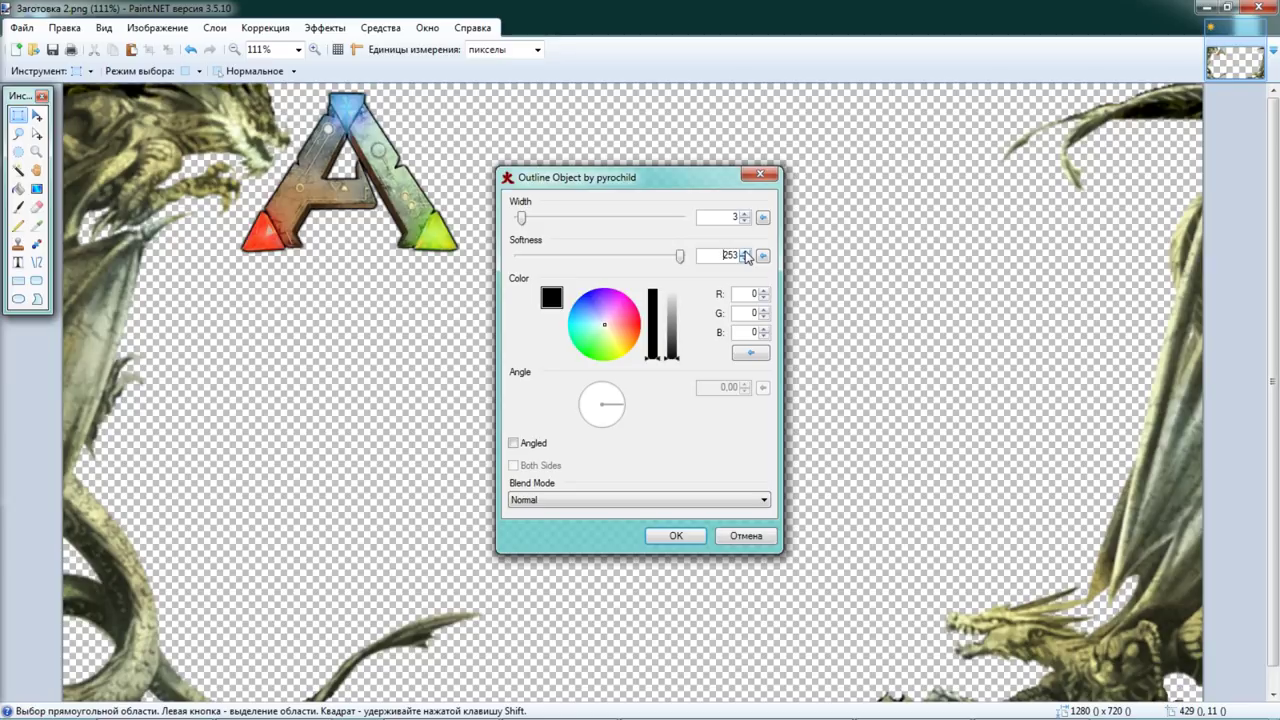
click(676, 534)
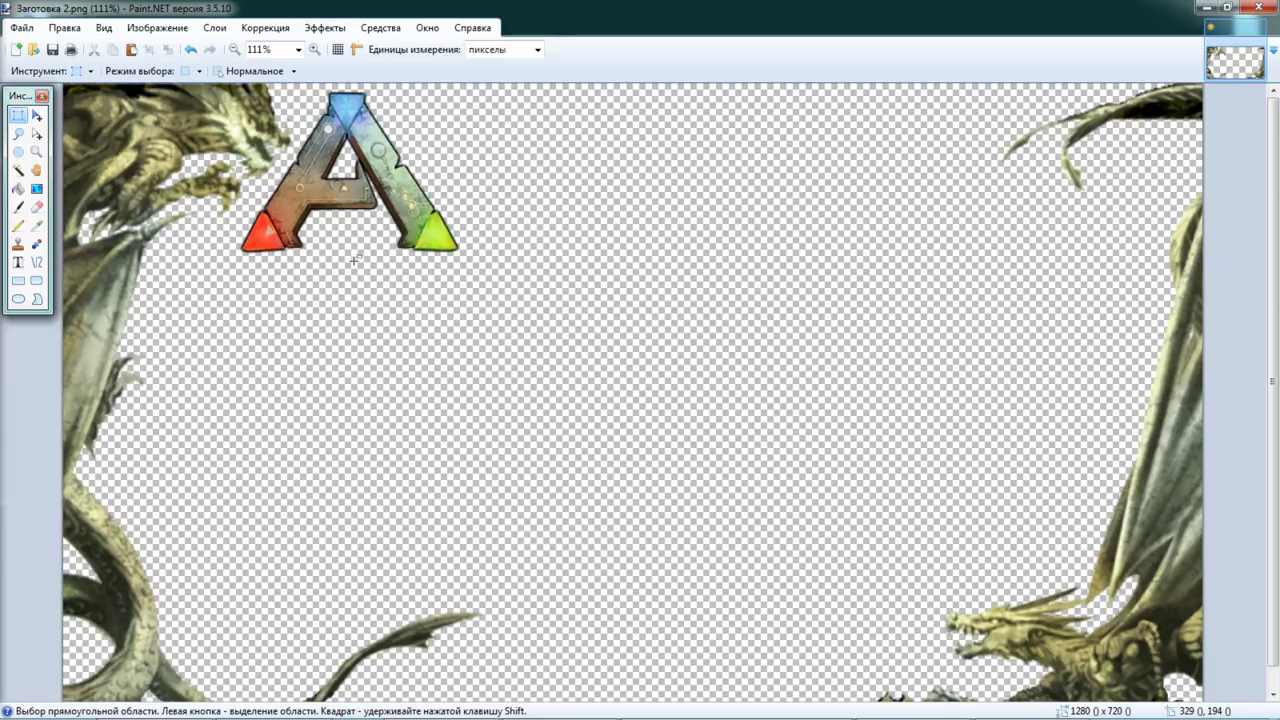
Step: Clear a small area of about 39 × 41 pixels just below the logo's left leg and deselect it
drag(342, 249, 302, 285)
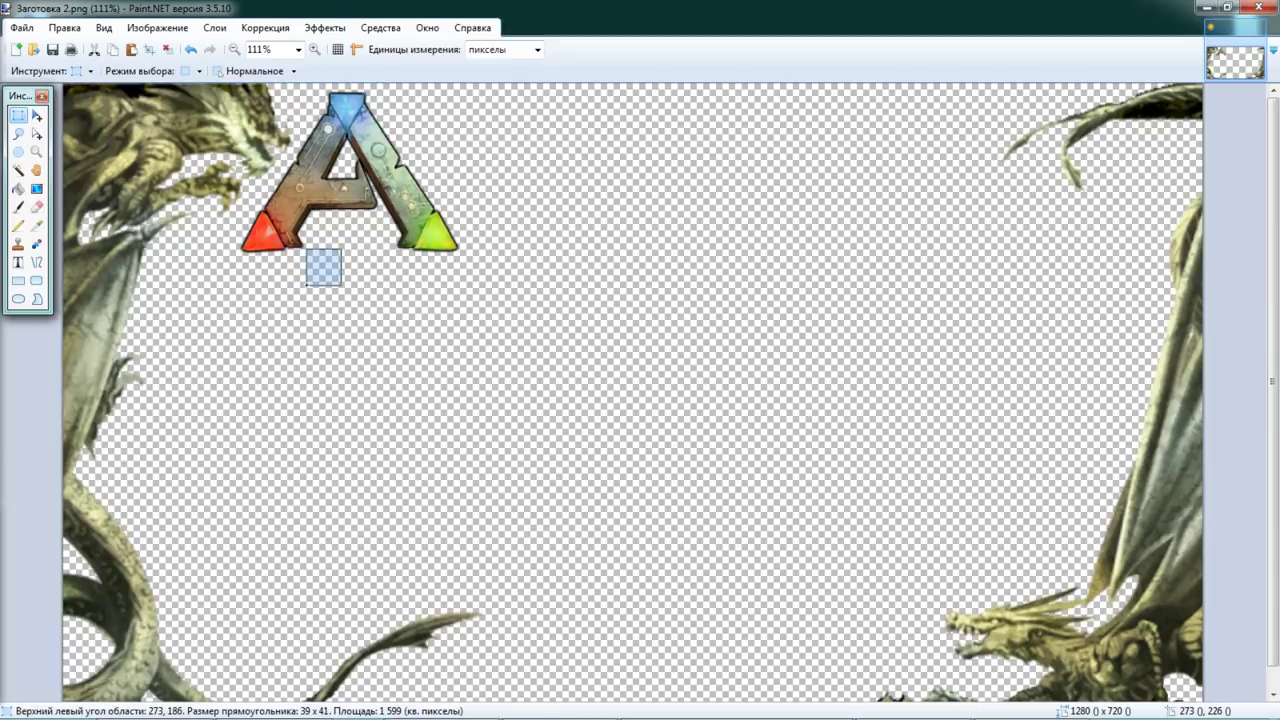
click(329, 267)
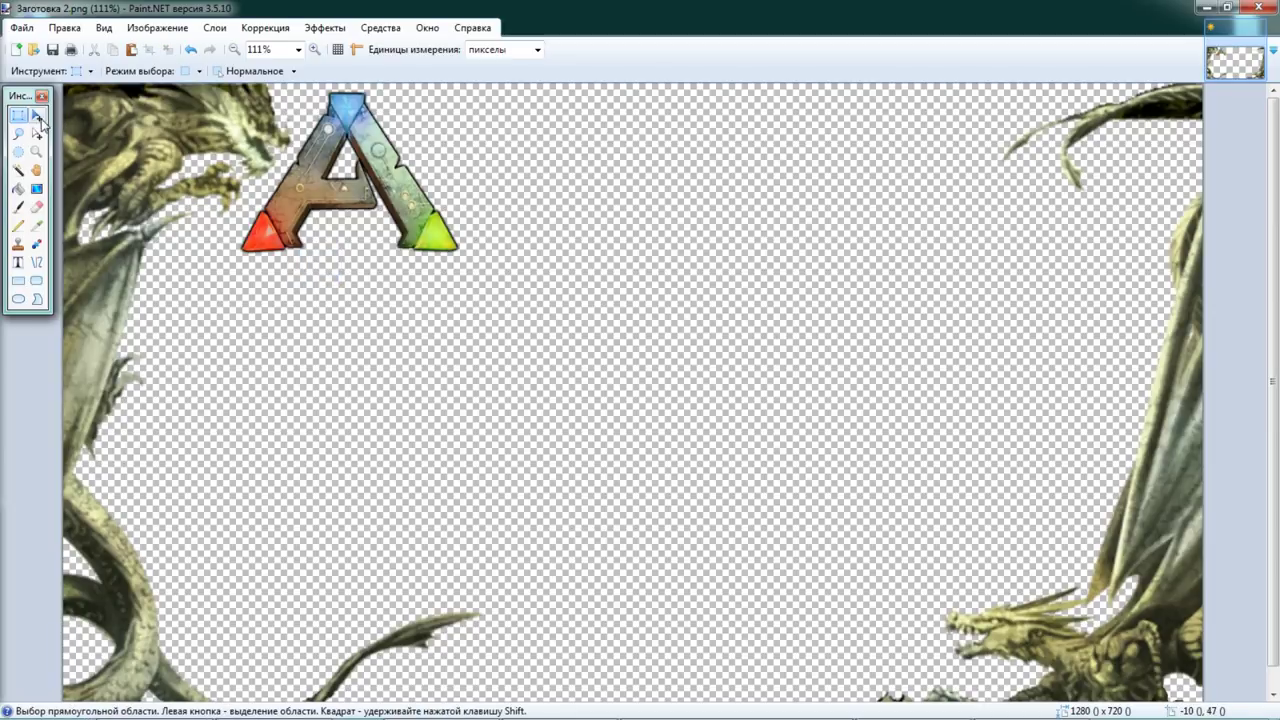
Step: Select the transparent area around the logo with the Magic Wand to check it for leftovers, and clear the selection
click(19, 172)
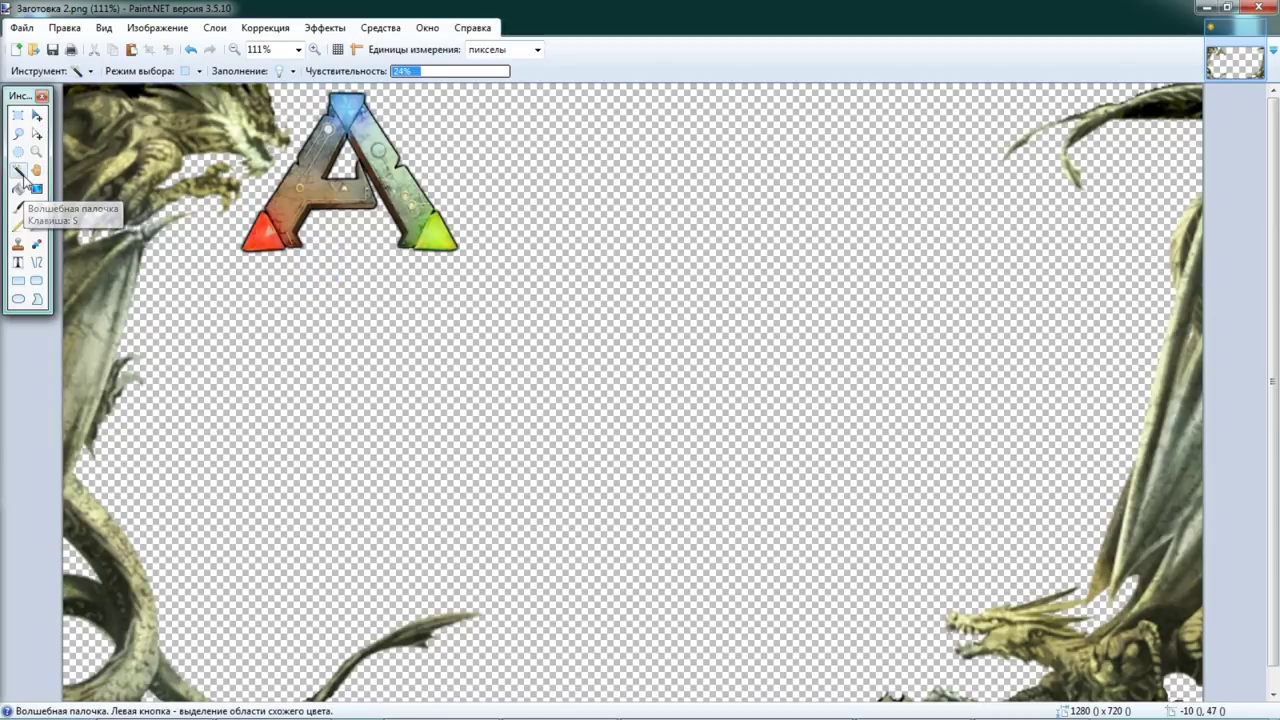
click(305, 288)
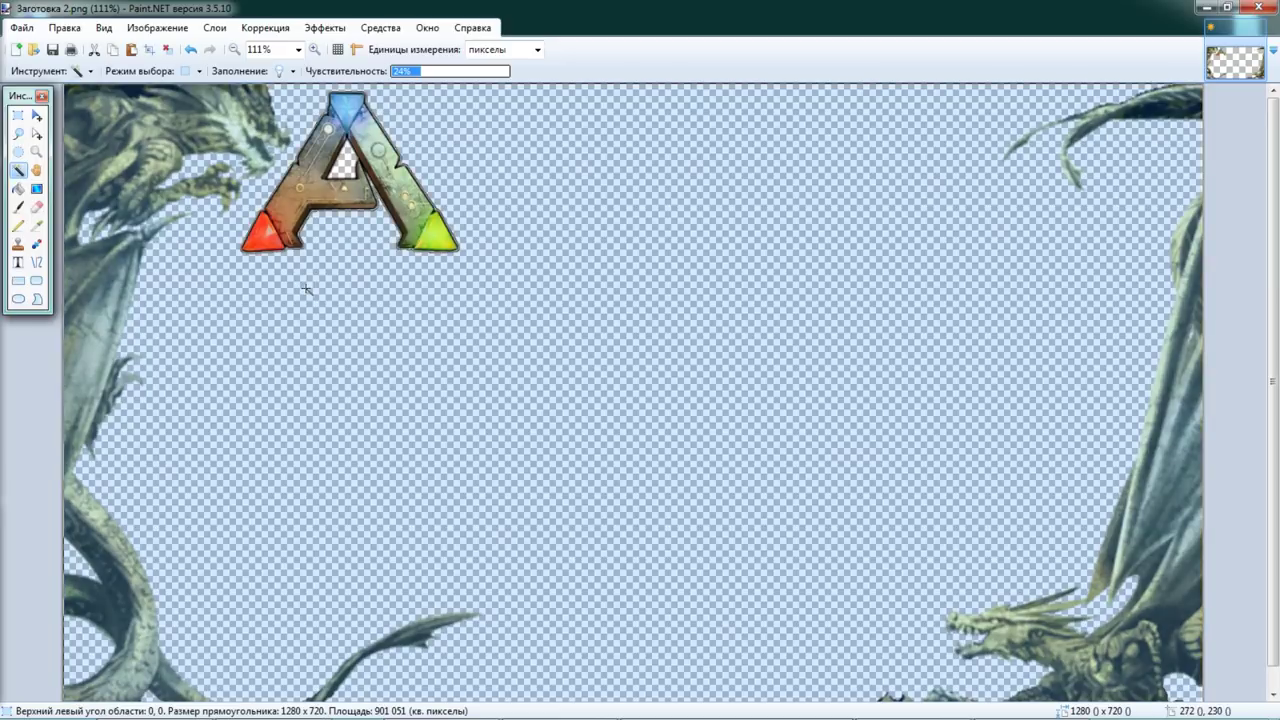
click(18, 115)
click(616, 271)
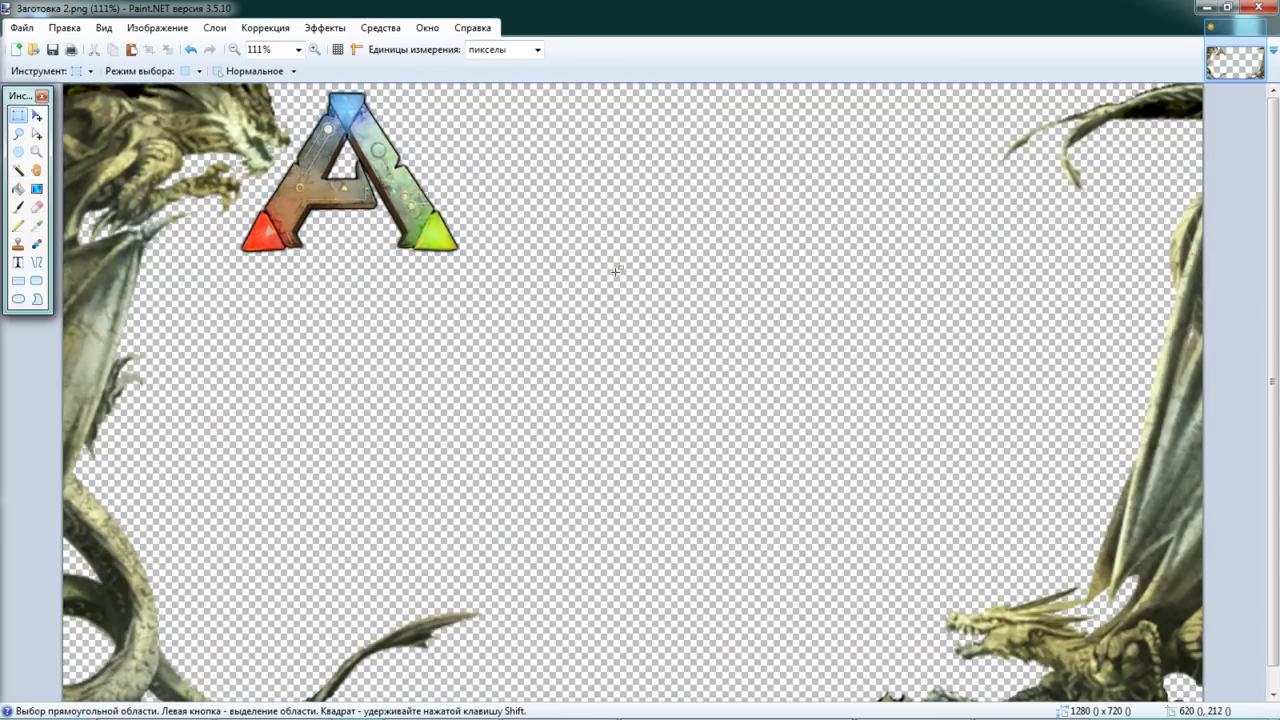
scroll(616, 271, down, 3)
scroll(630, 271, up, 3)
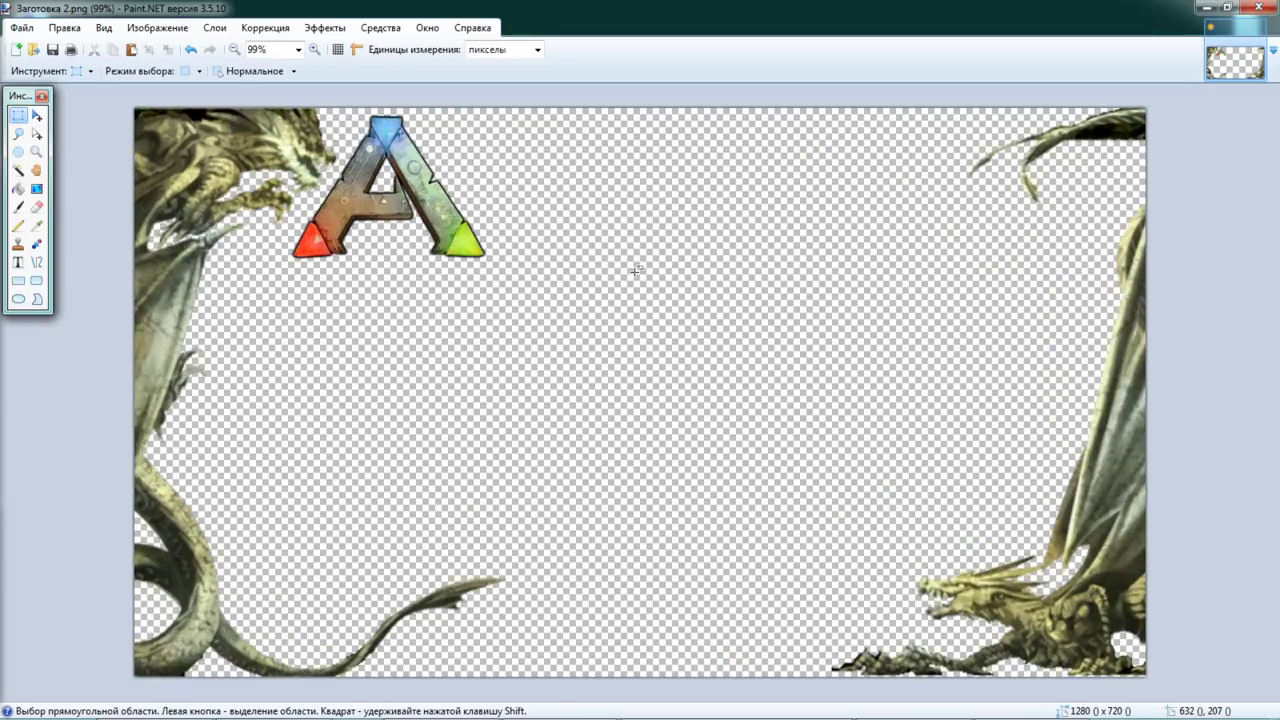
key(alt+Tab)
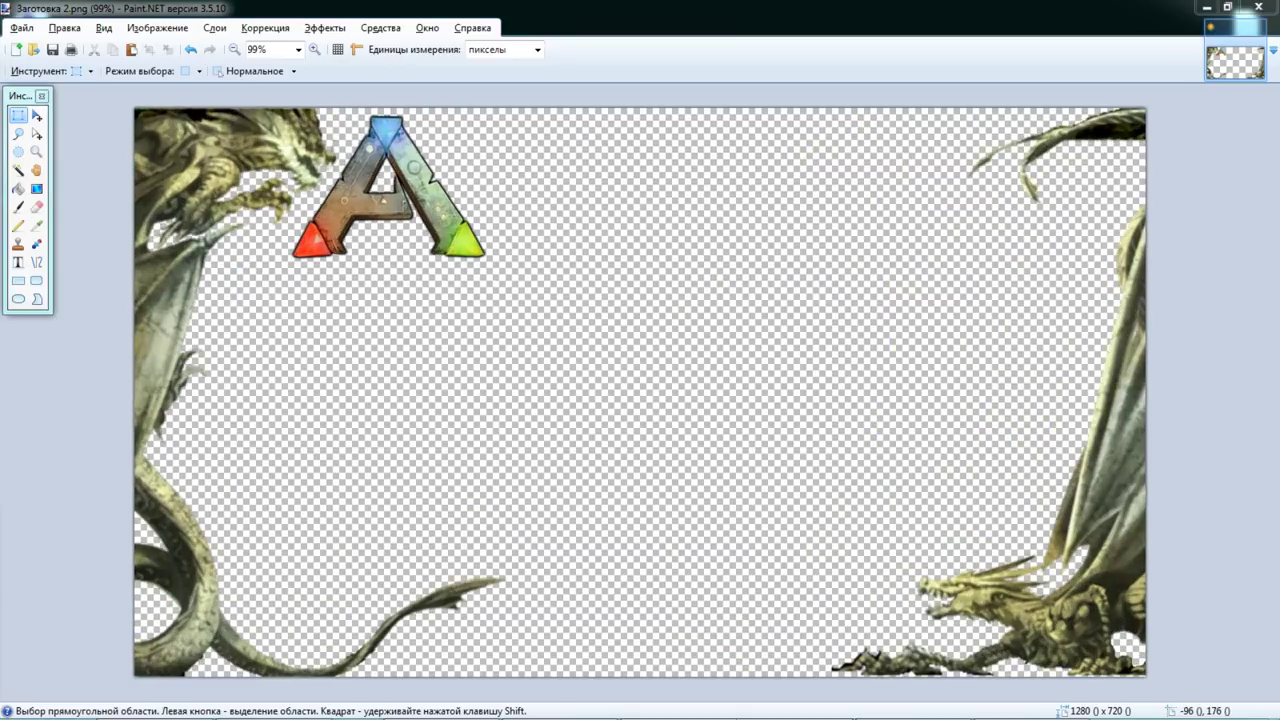
mouse_move(40, 281)
mouse_down()
mouse_move(451, 391)
mouse_move(548, 399)
mouse_up()
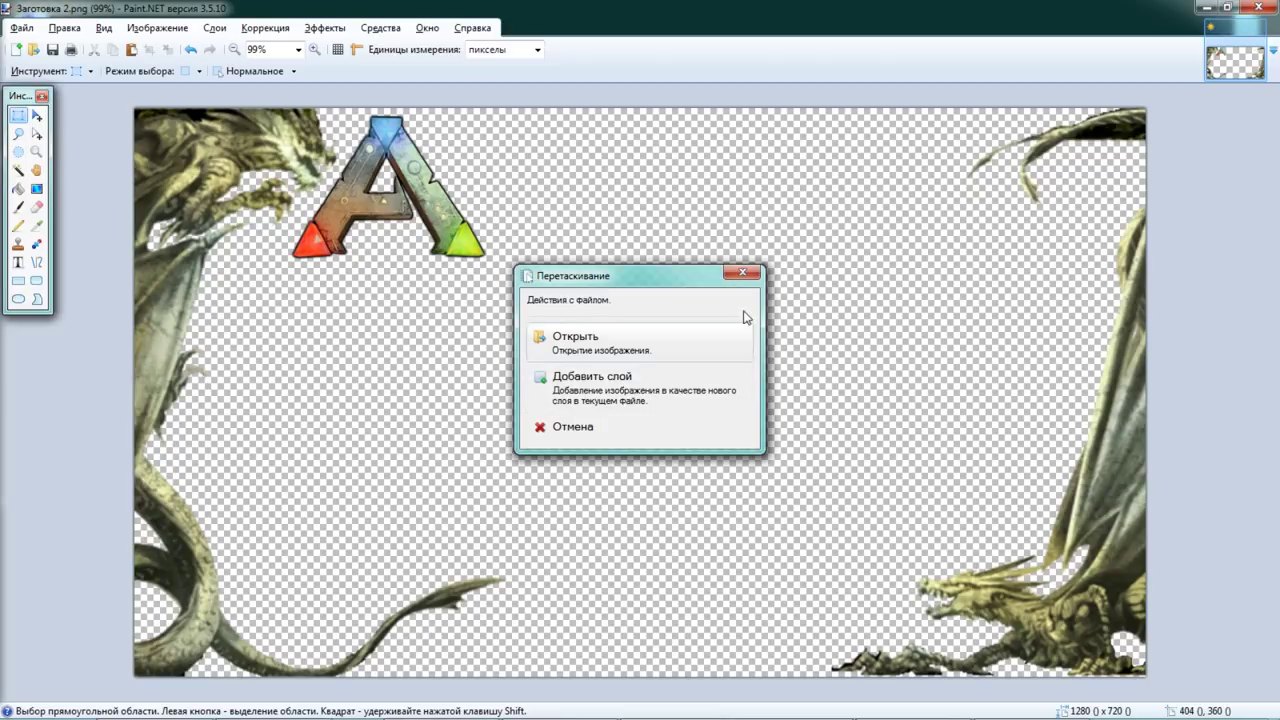
click(743, 272)
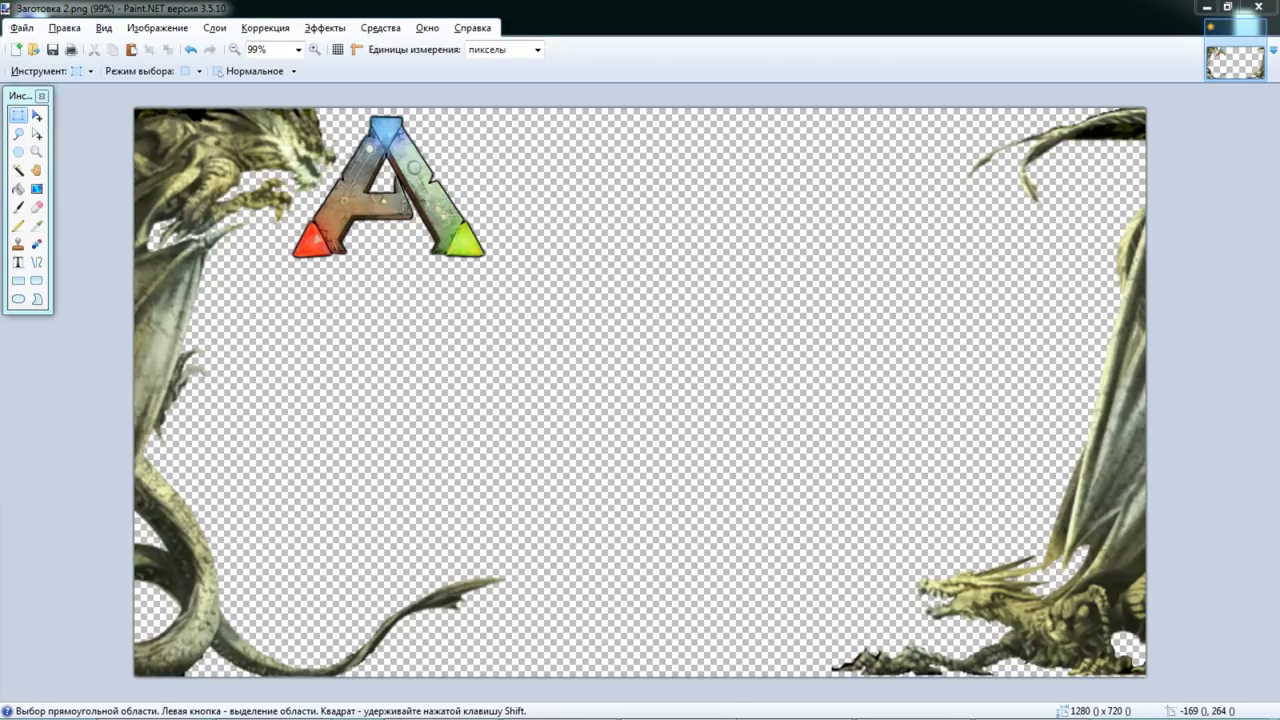
Step: Add the yellow dodo "Jurassic Ark" picture as a layer behind the dragon frame and apply an outline effect to the frame
drag(213, 313, 608, 363)
click(613, 390)
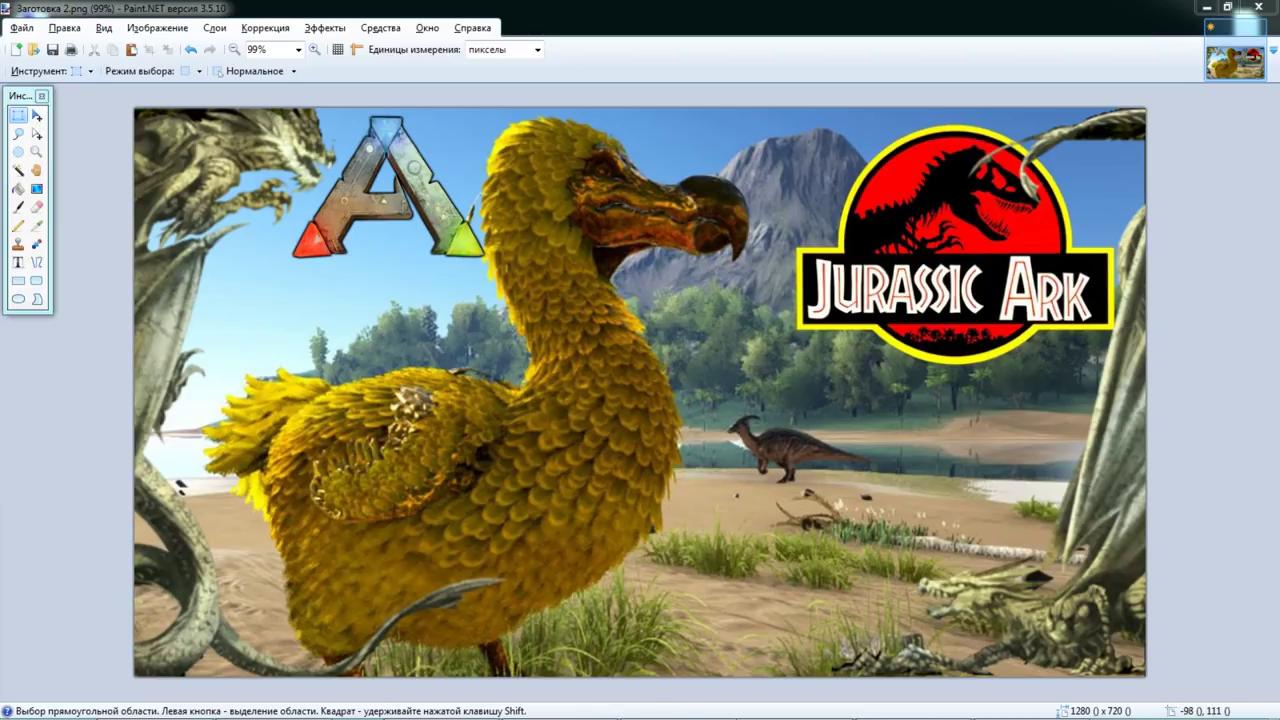
click(328, 28)
click(384, 17)
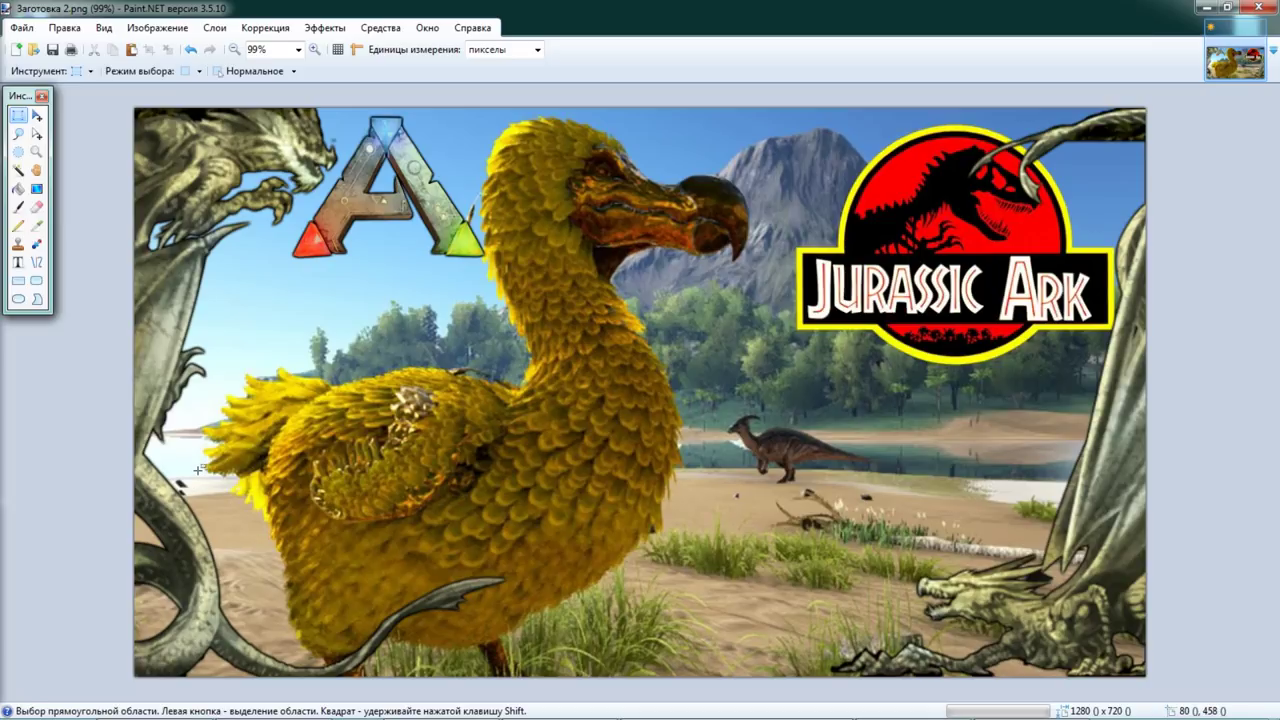
Step: Inspect the outlined dragon frame up close and in full, with the dodo picture shown and hidden
scroll(200, 468, up, 5)
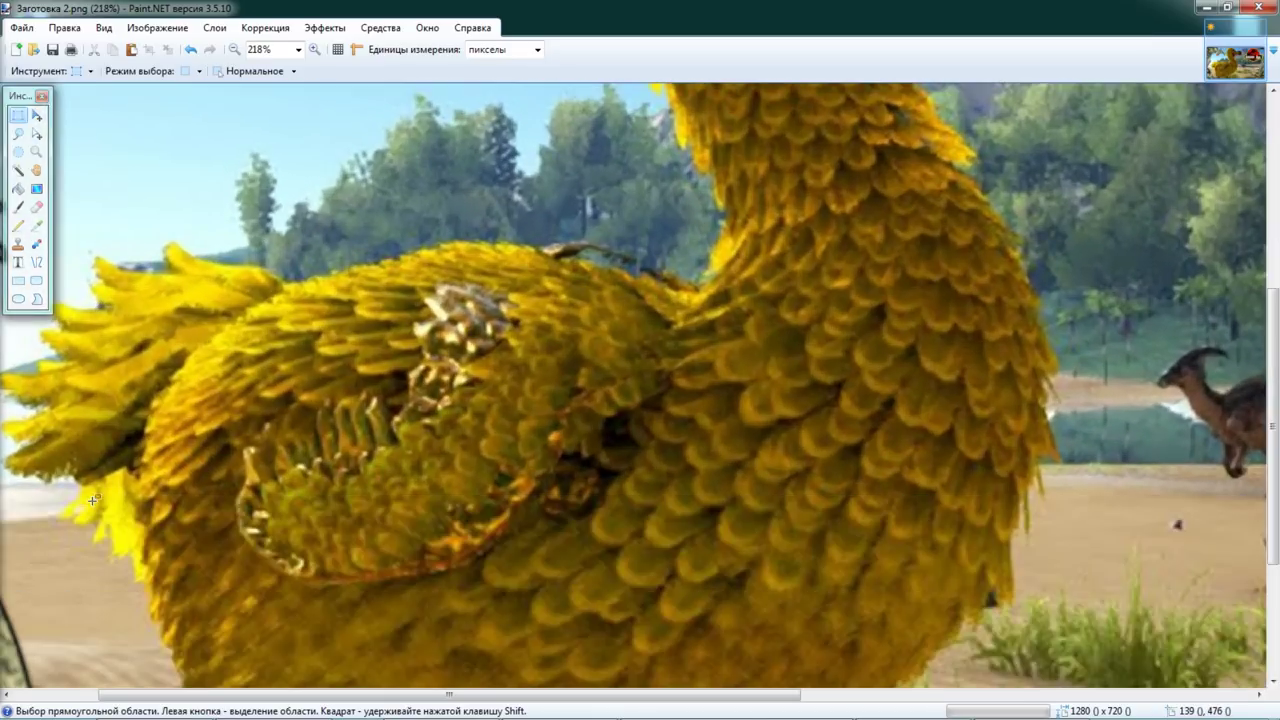
scroll(93, 499, left, 3)
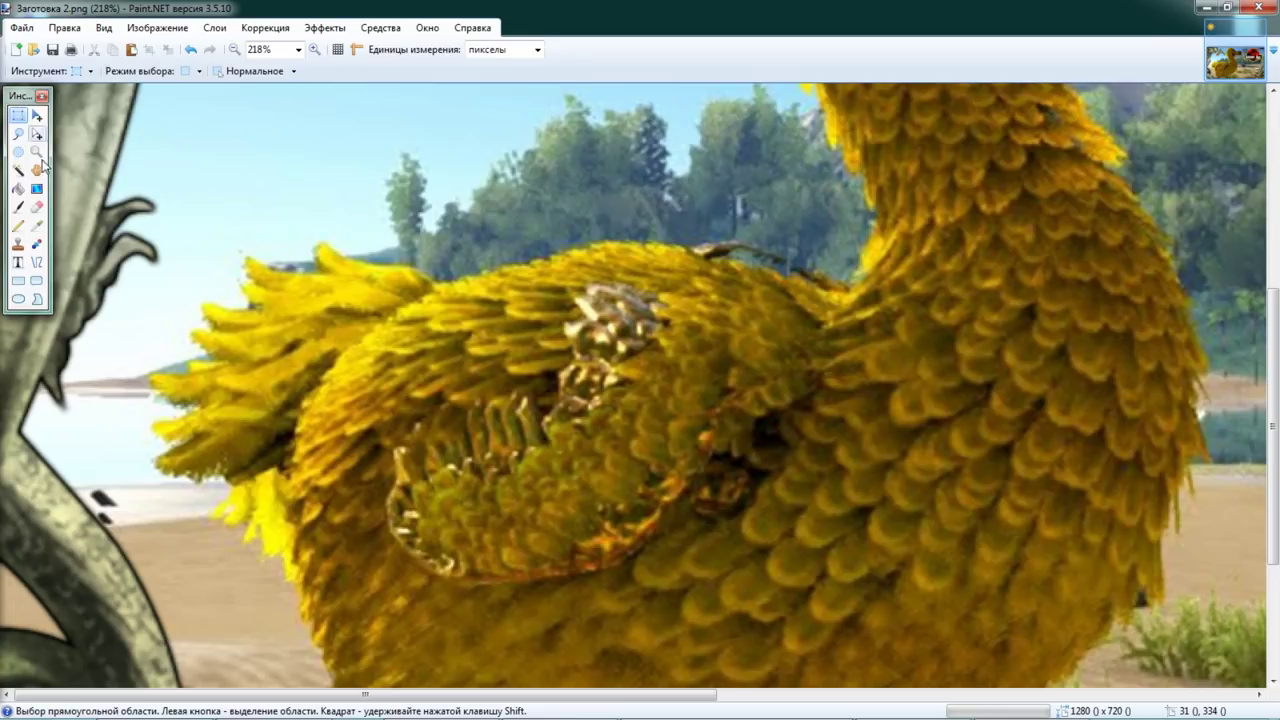
click(37, 206)
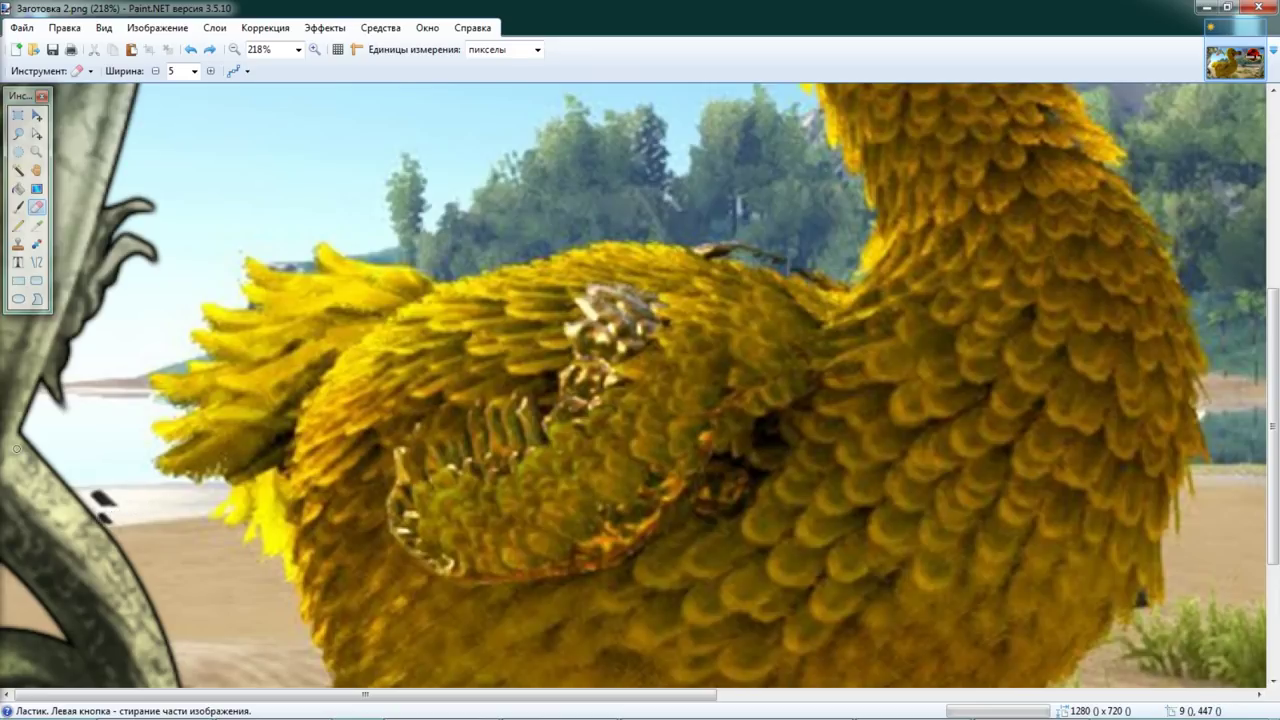
key(Delete)
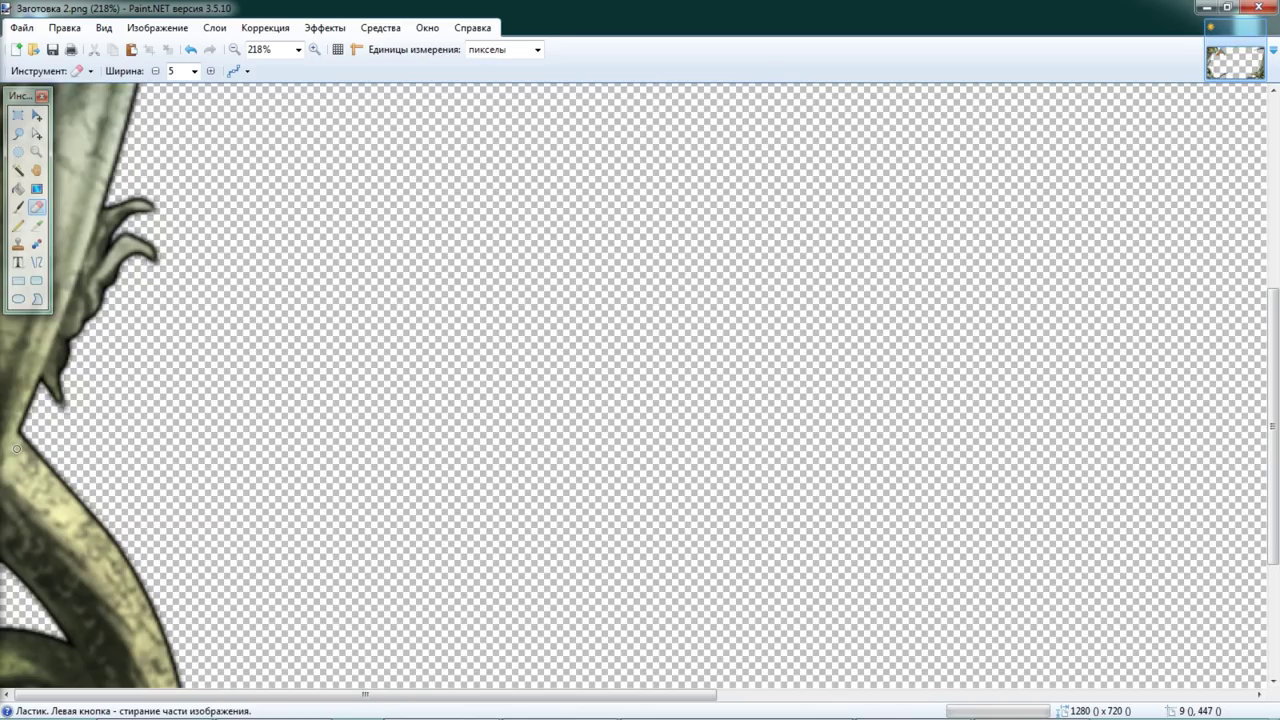
key(ctrl+z)
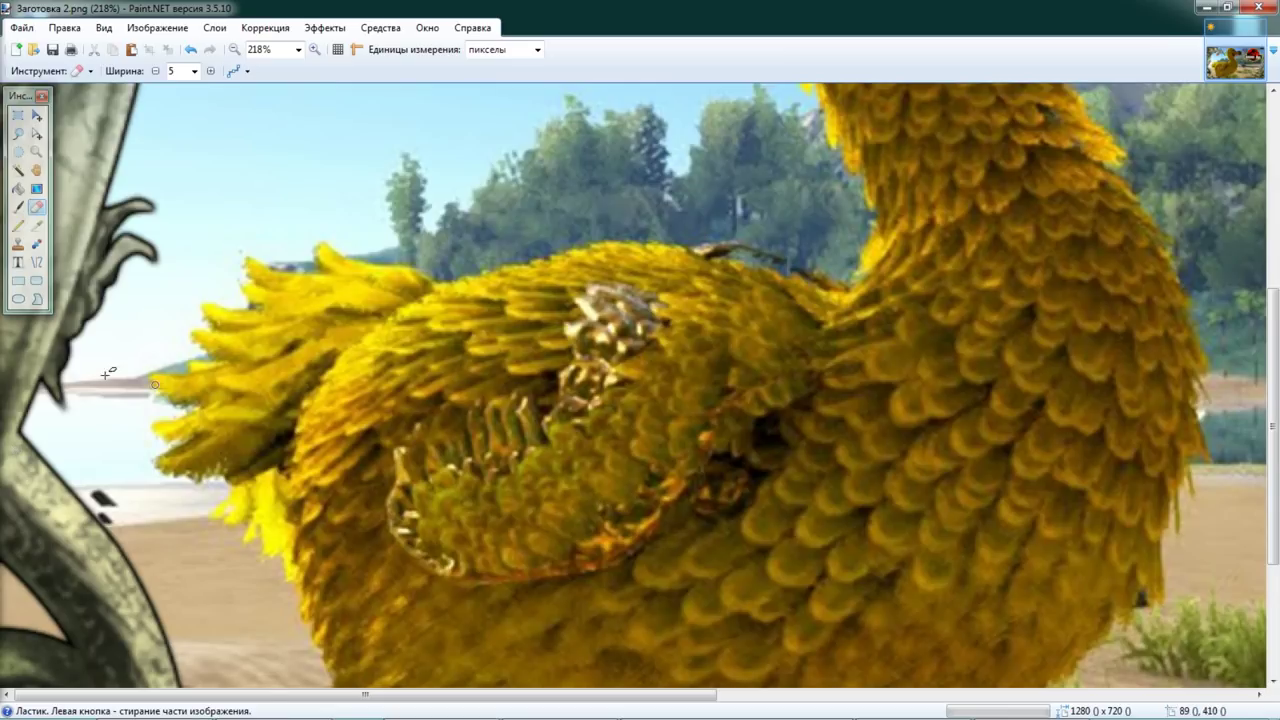
scroll(246, 343, down, 1)
scroll(229, 330, down, 1)
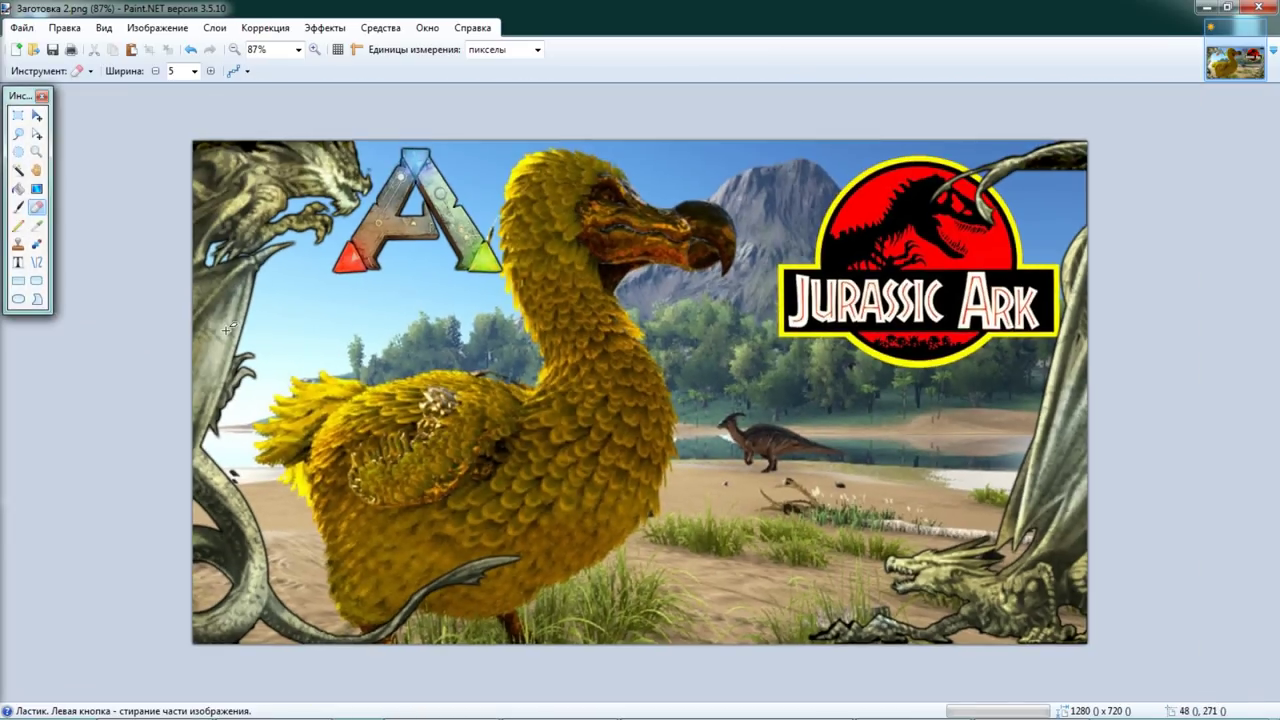
click(18, 115)
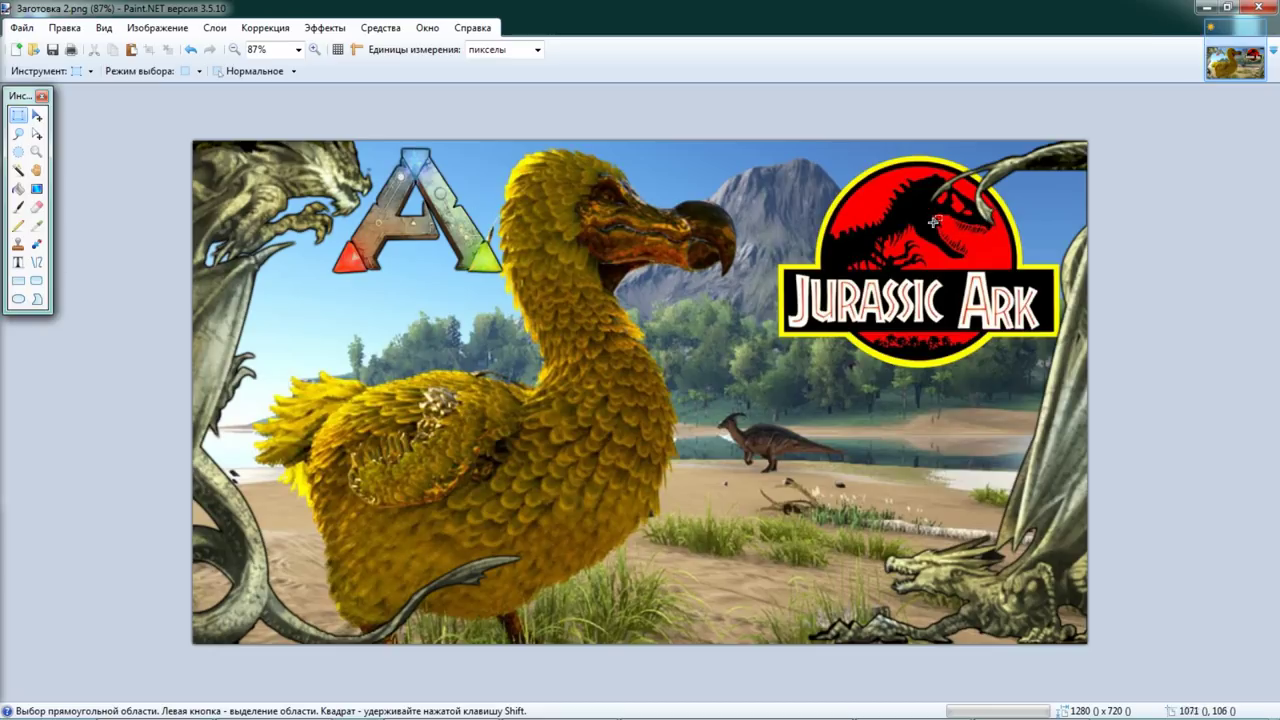
click(314, 49)
key(ctrl+z)
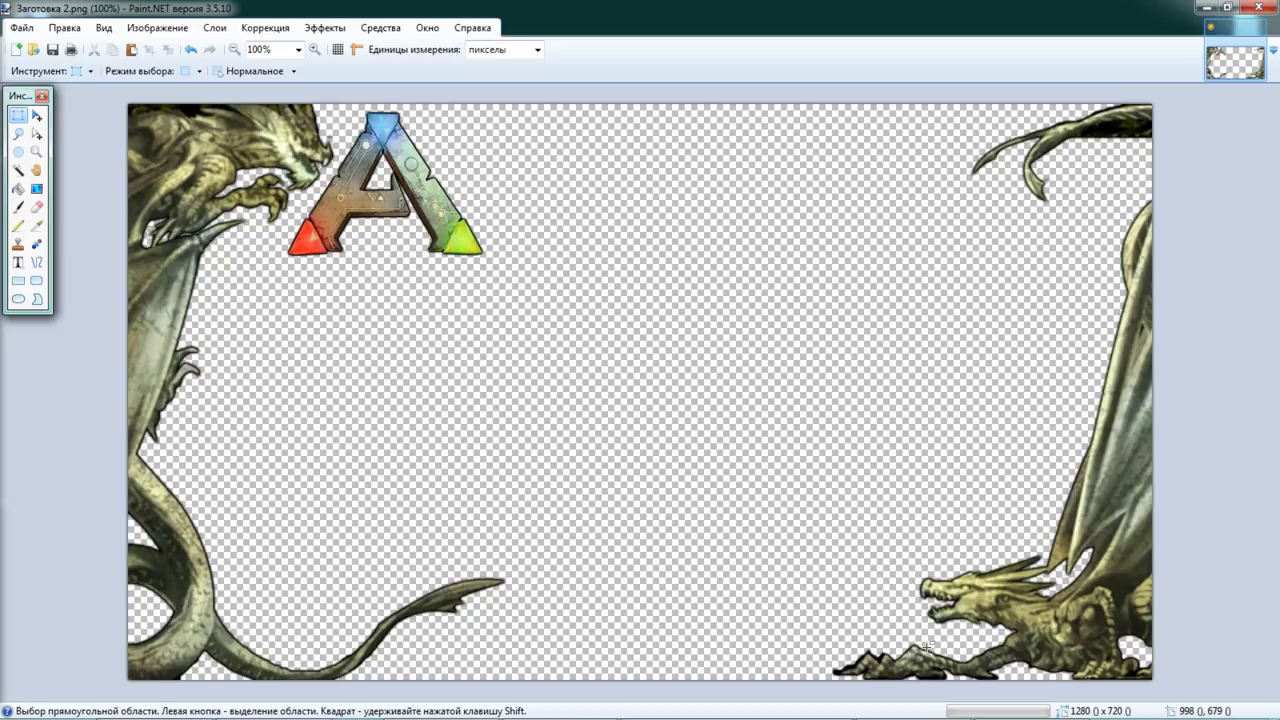
Step: Draw freehand Pencil outlines around the wide area along the frame's bottom and around the dragon tail in its upper-right corner
click(18, 225)
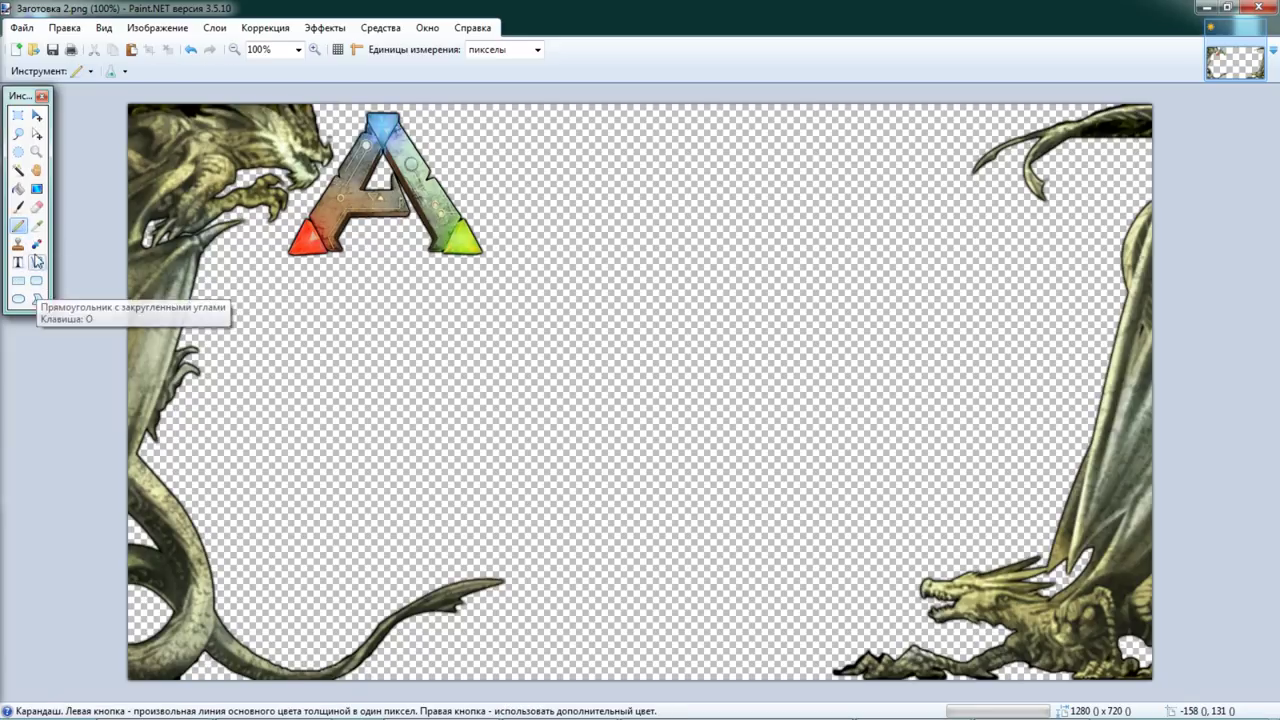
mouse_move(236, 618)
mouse_down()
mouse_move(248, 507)
mouse_move(351, 488)
mouse_move(729, 487)
mouse_move(879, 505)
mouse_up()
mouse_move(1013, 512)
mouse_down()
mouse_move(937, 540)
mouse_move(886, 642)
mouse_move(761, 669)
mouse_move(224, 638)
mouse_up()
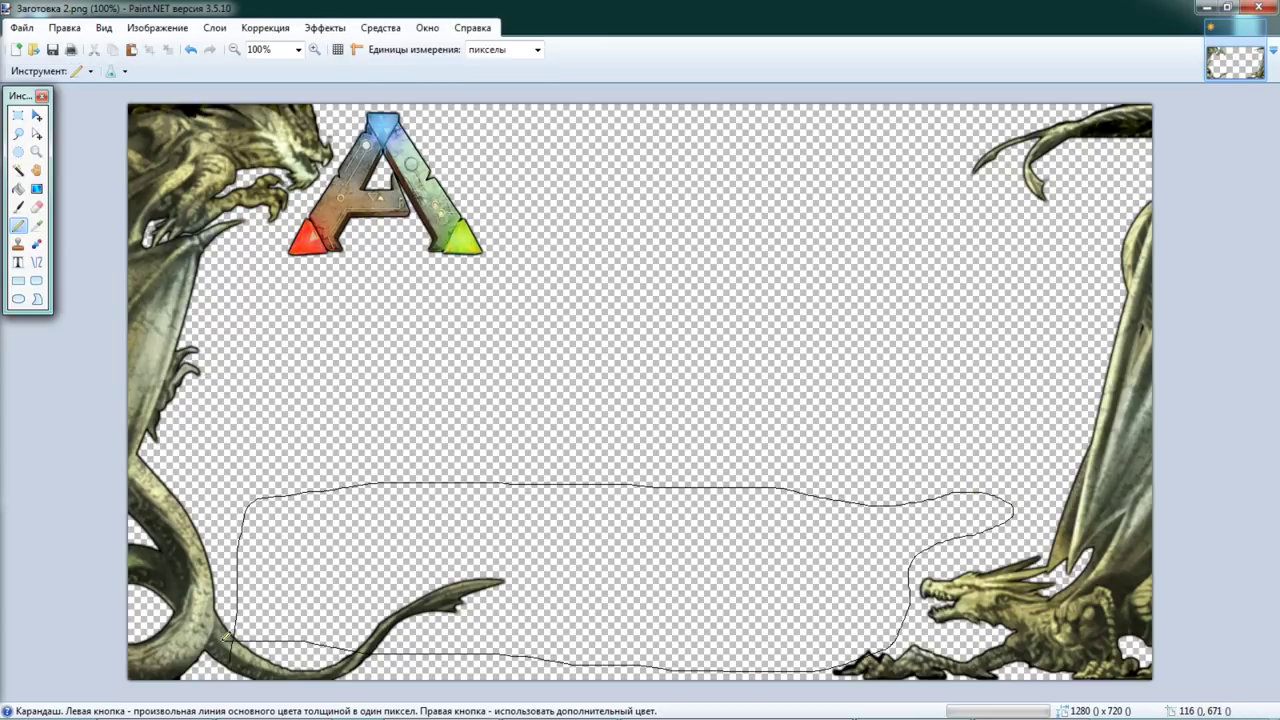
mouse_move(855, 105)
mouse_down()
mouse_move(871, 193)
mouse_move(981, 248)
mouse_move(1134, 225)
mouse_up()
mouse_move(1015, 115)
mouse_down()
mouse_move(865, 130)
mouse_move(851, 174)
mouse_up()
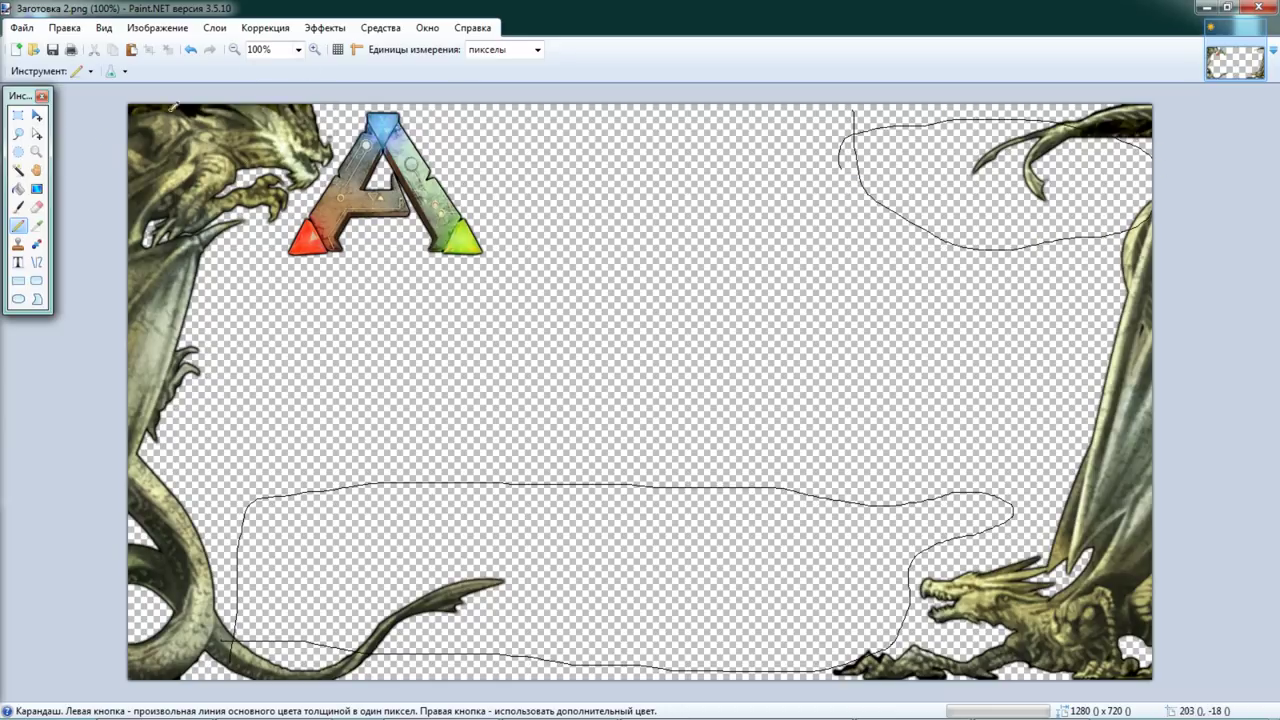
Step: Fill both pencil-outlined areas with black and show the dodo picture behind them
click(18, 188)
click(566, 545)
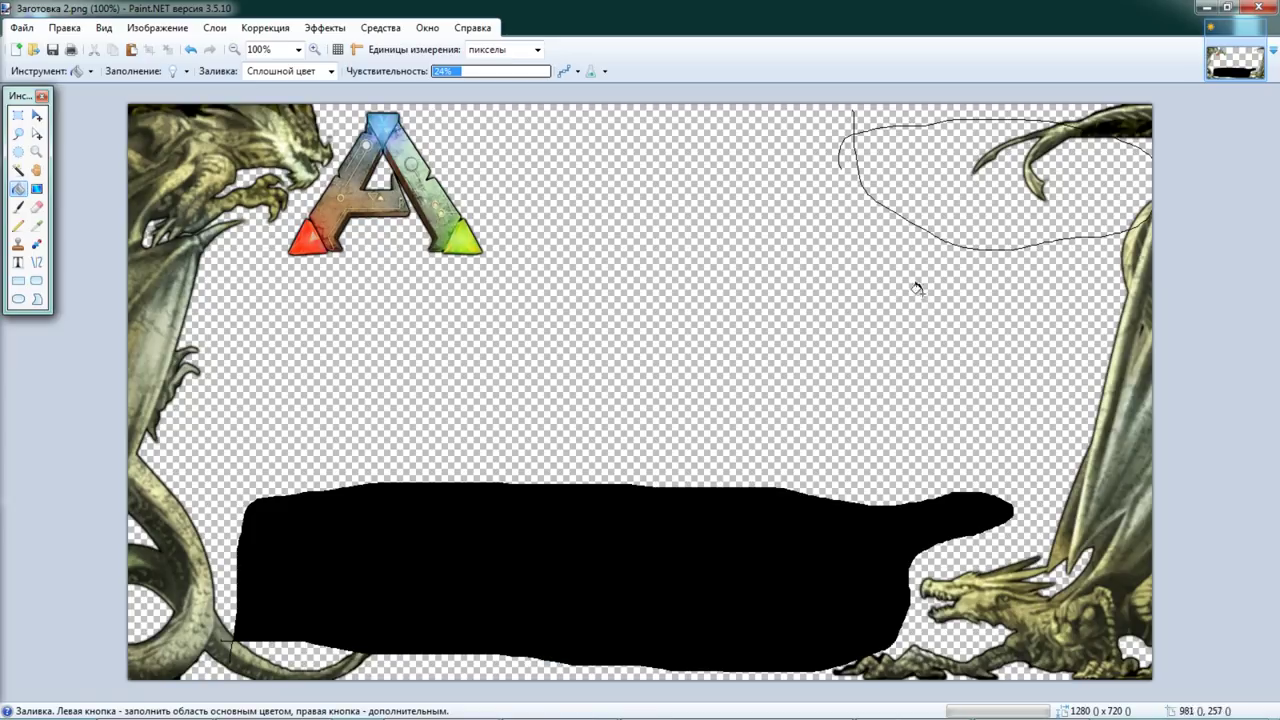
click(1042, 182)
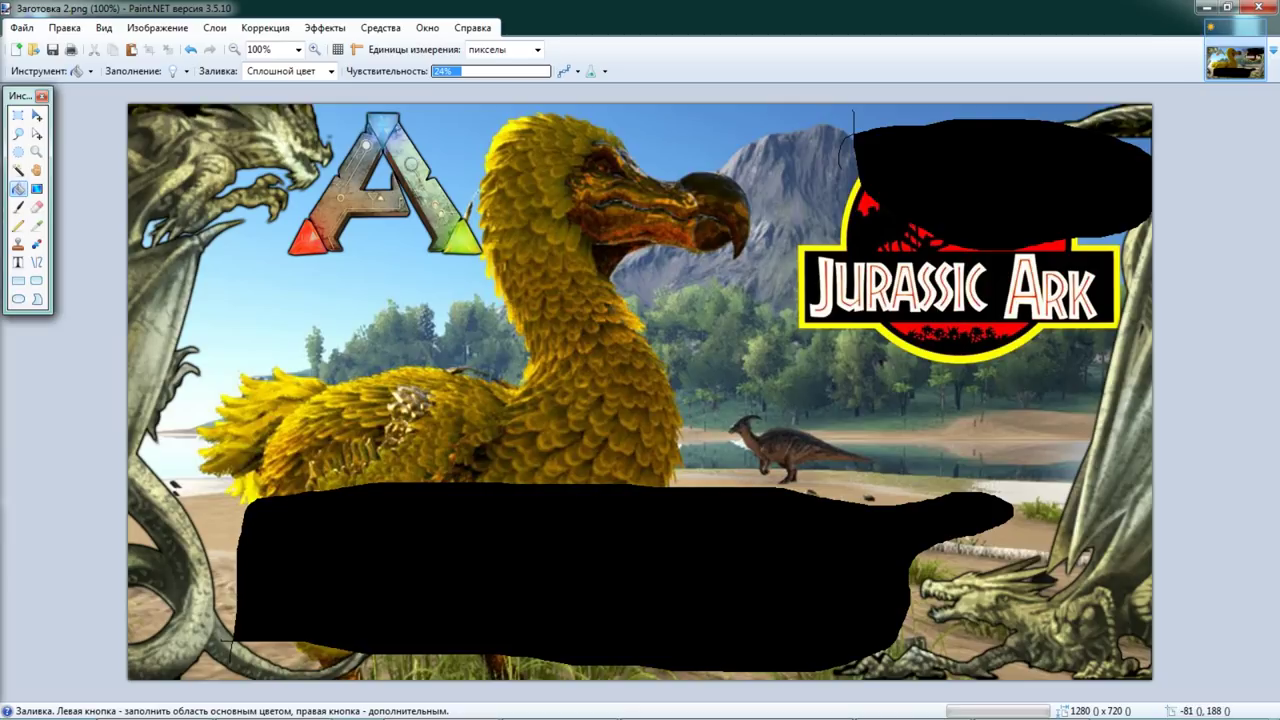
Step: Hide the dodo picture and undo the black fills and pencil outlines
key(ctrl+z)
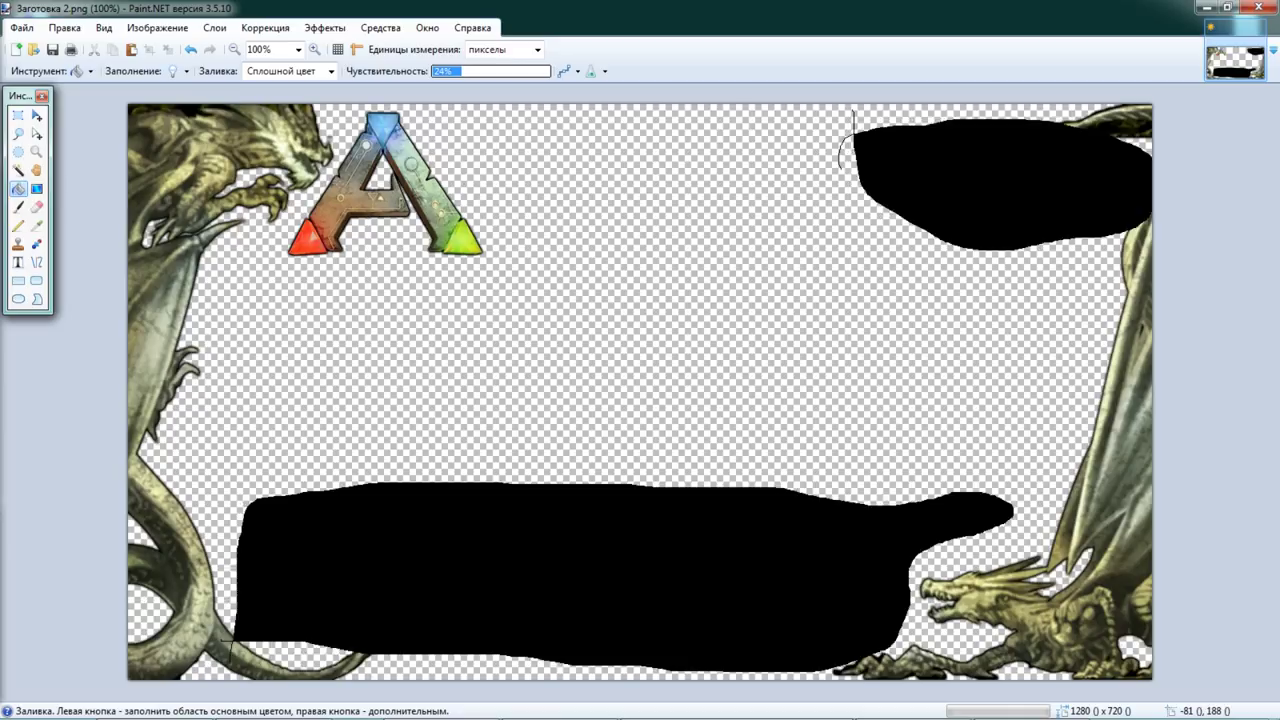
key(ctrl+z)
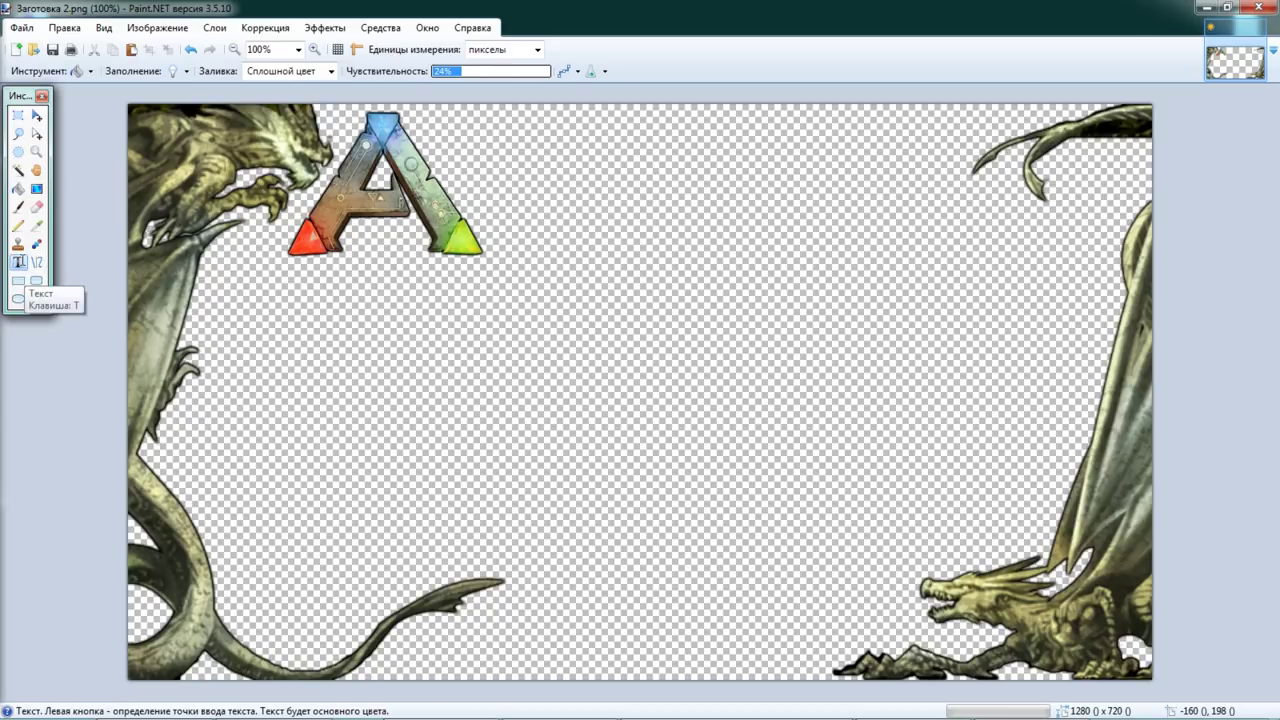
Step: Add the photo of the man lying across three chairs as a layer behind the dragon frame in place of the dodo picture
click(18, 263)
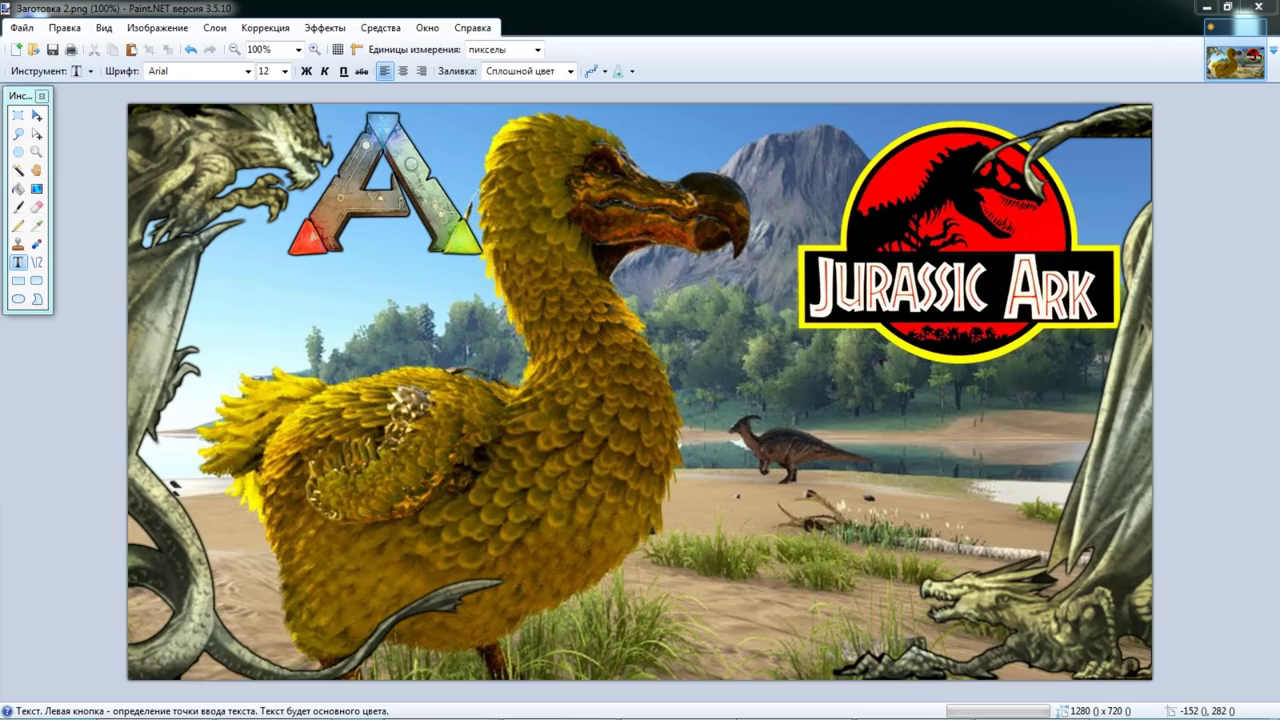
drag(371, 326, 373, 327)
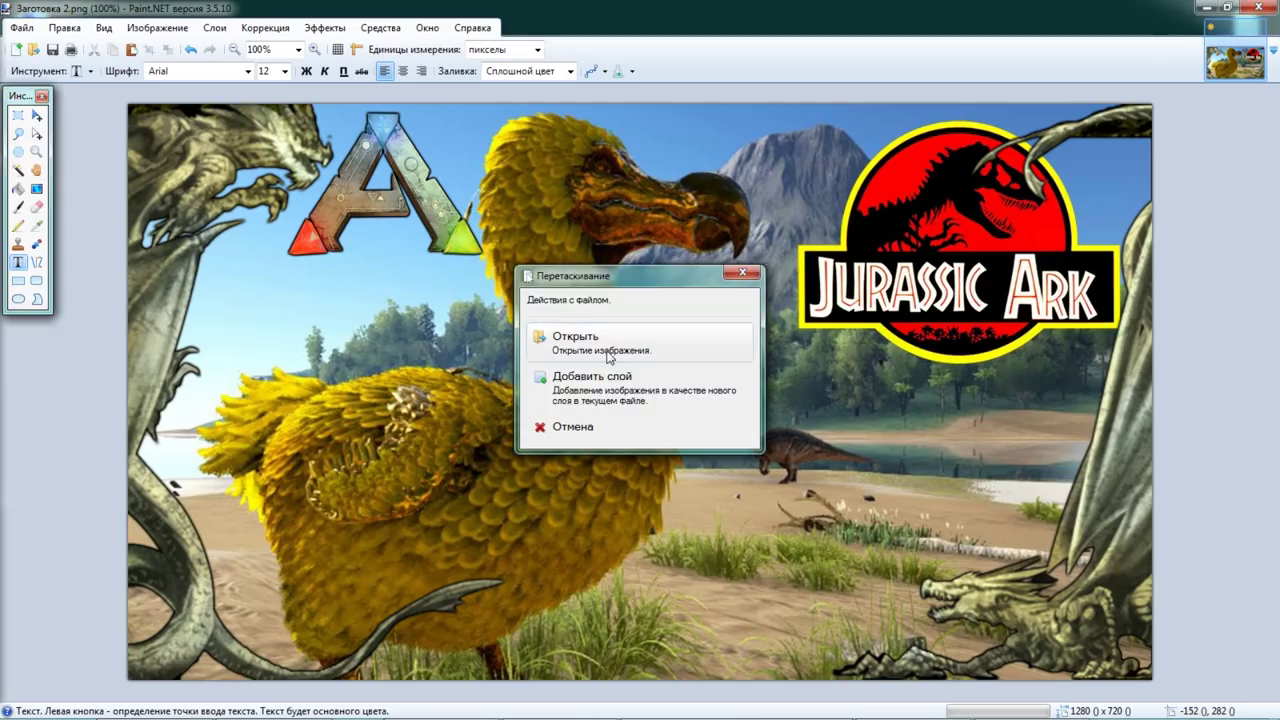
click(590, 380)
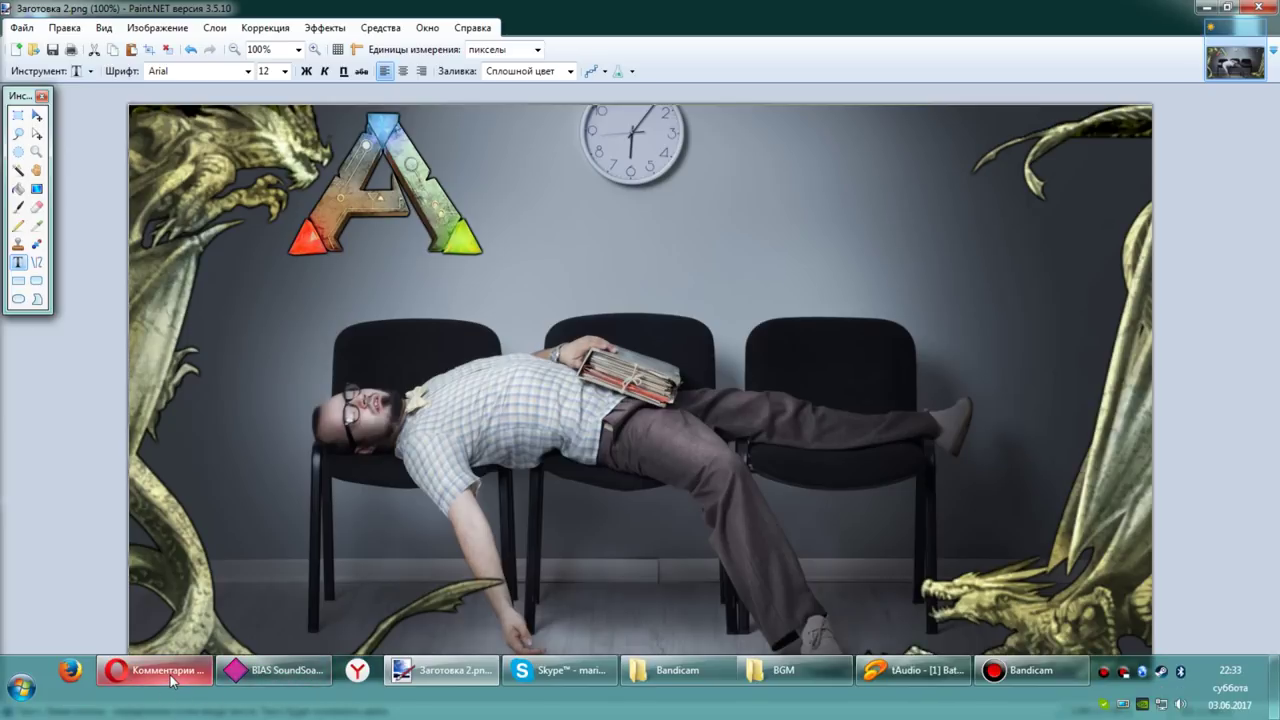
Step: Switch to the YouTube comments page in Opera and open the Minecraft video of the newest comment in a new tab
mouse_move(172, 680)
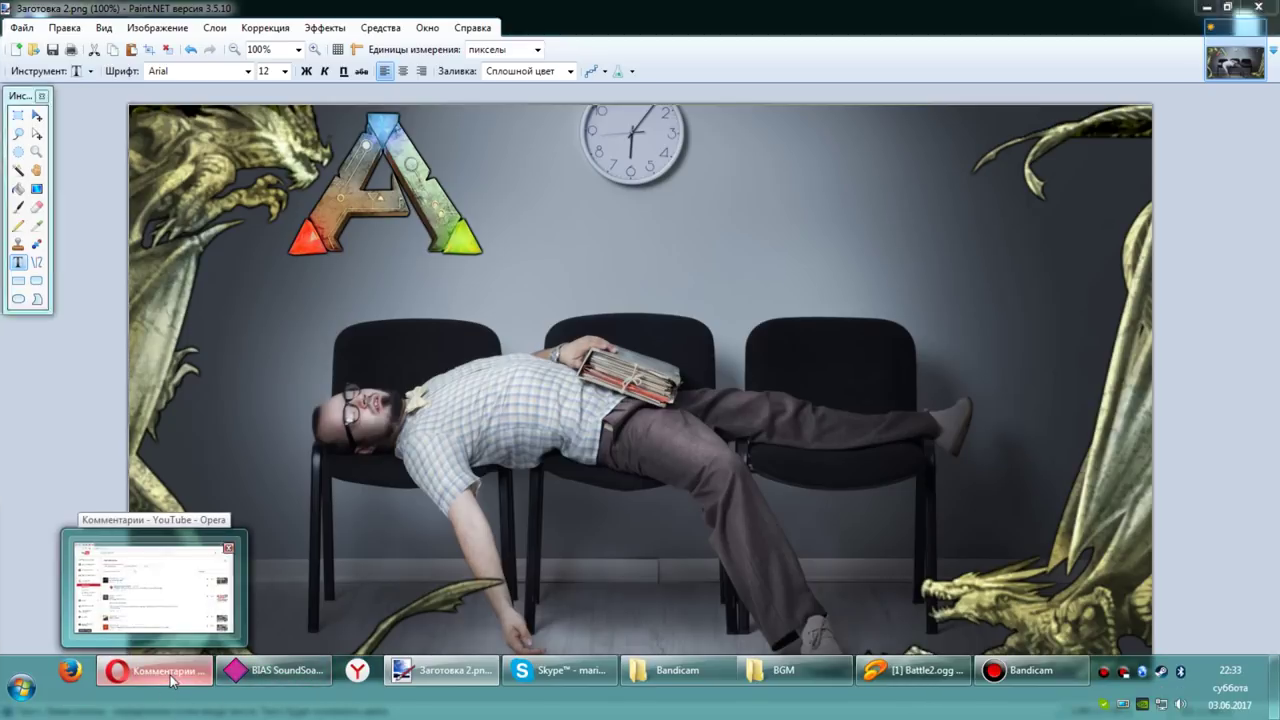
click(155, 590)
click(144, 12)
click(144, 12)
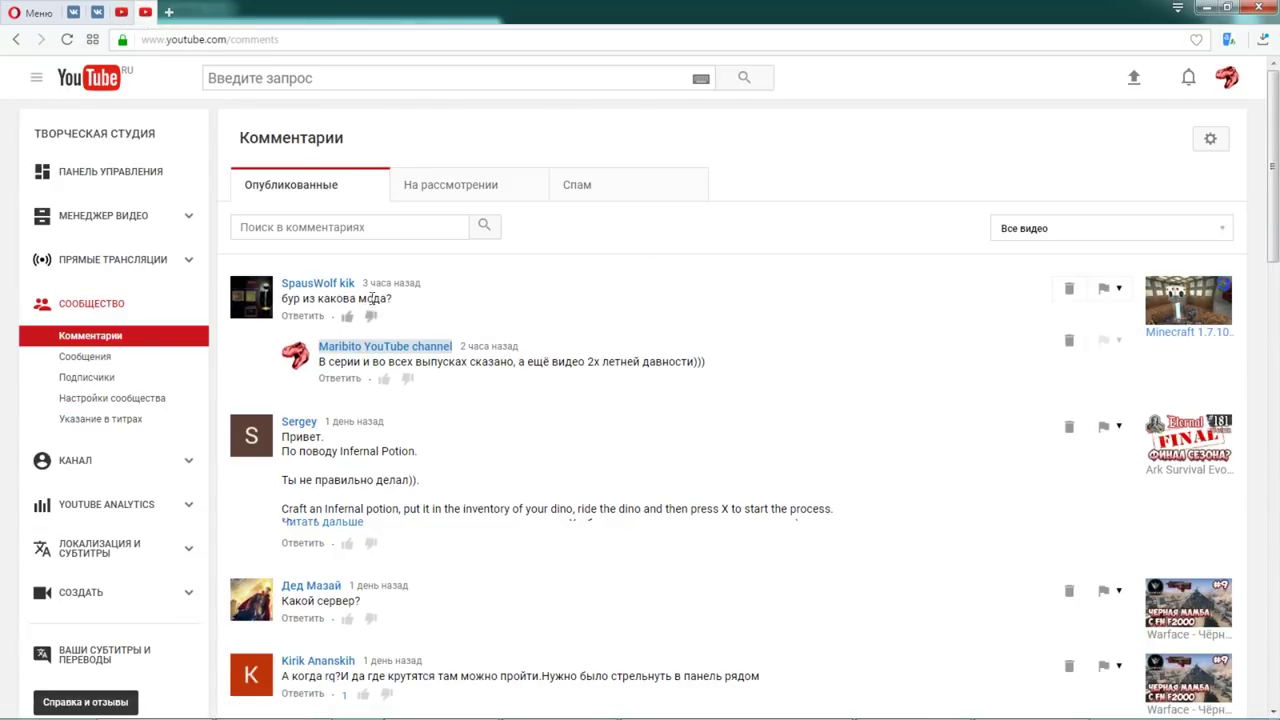
middle_click(1180, 300)
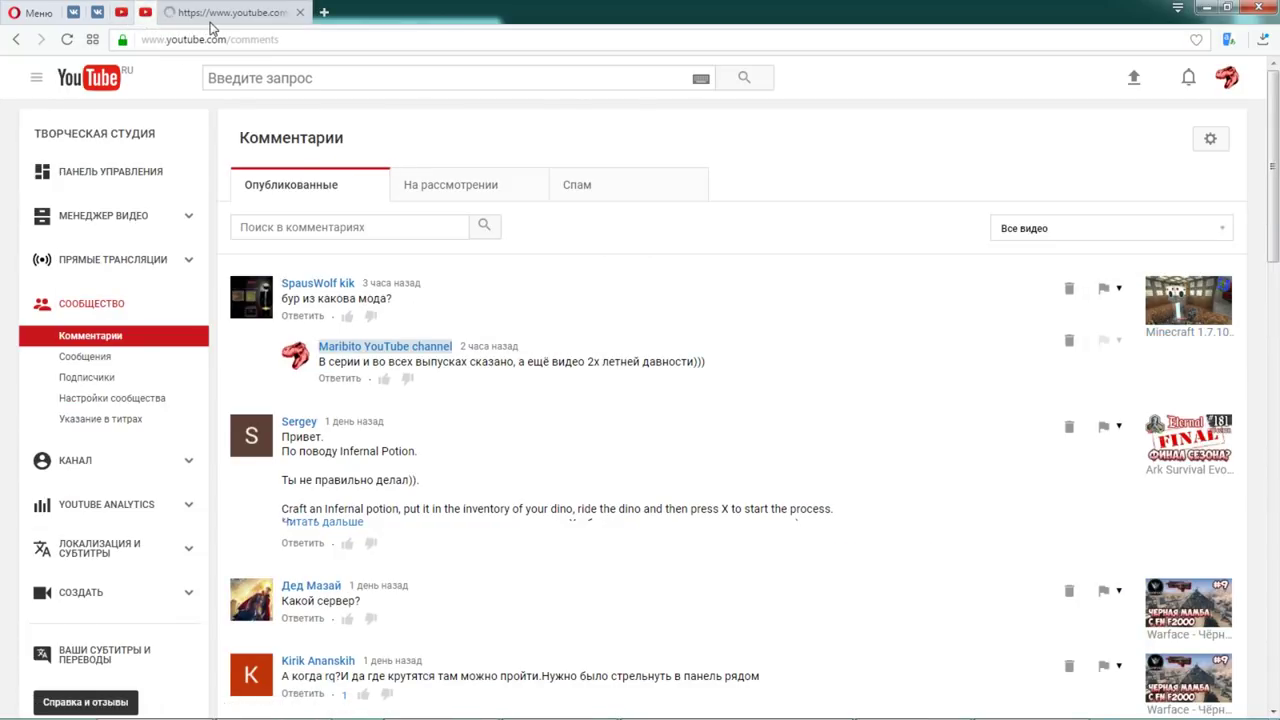
click(225, 15)
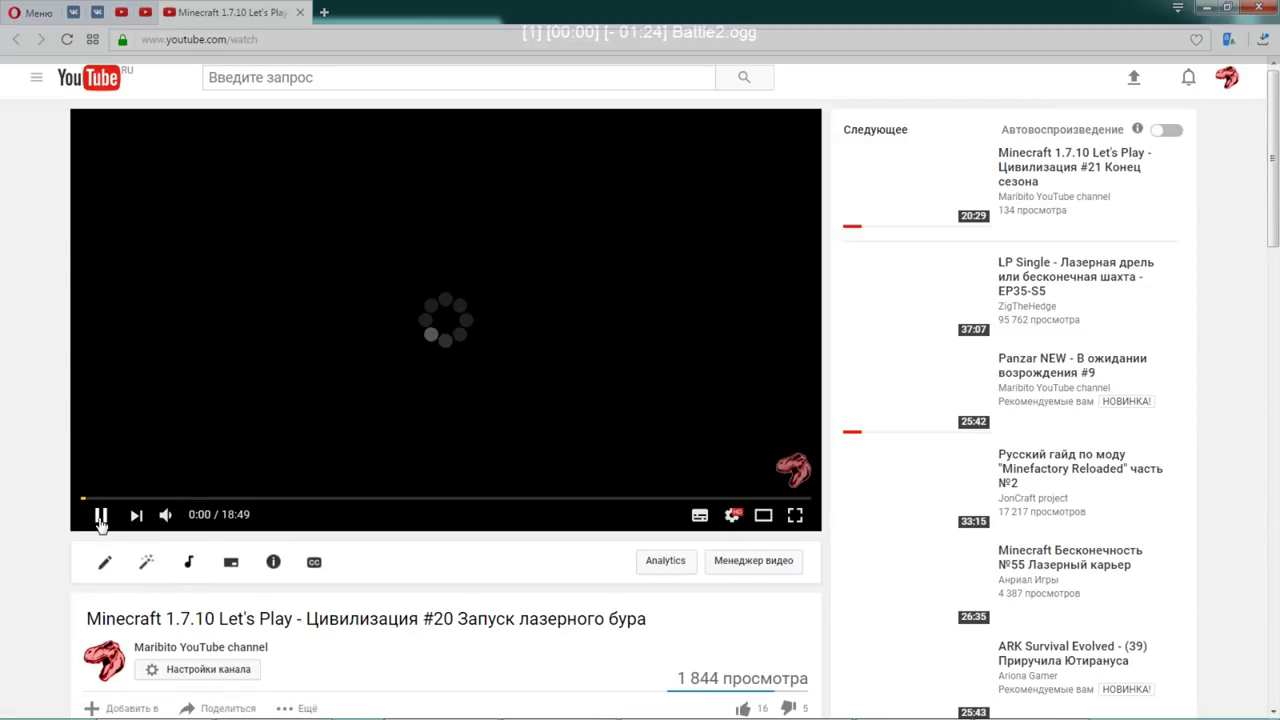
Step: Look through the video's description and comments, and open the suggested video "Minecraft 1.7.10 Let's Play - Цивилизация #21 Конец сезона"
scroll(98, 524, down, 10)
scroll(360, 343, up, 3)
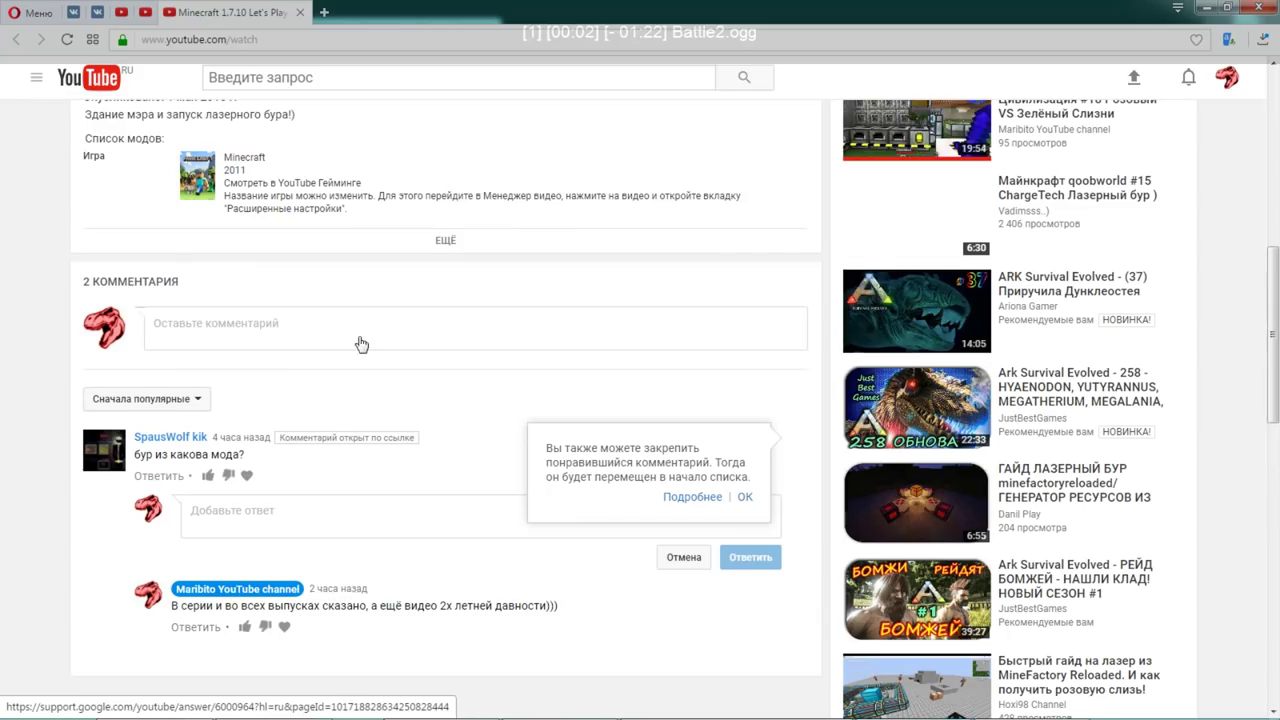
scroll(150, 276, up, 2)
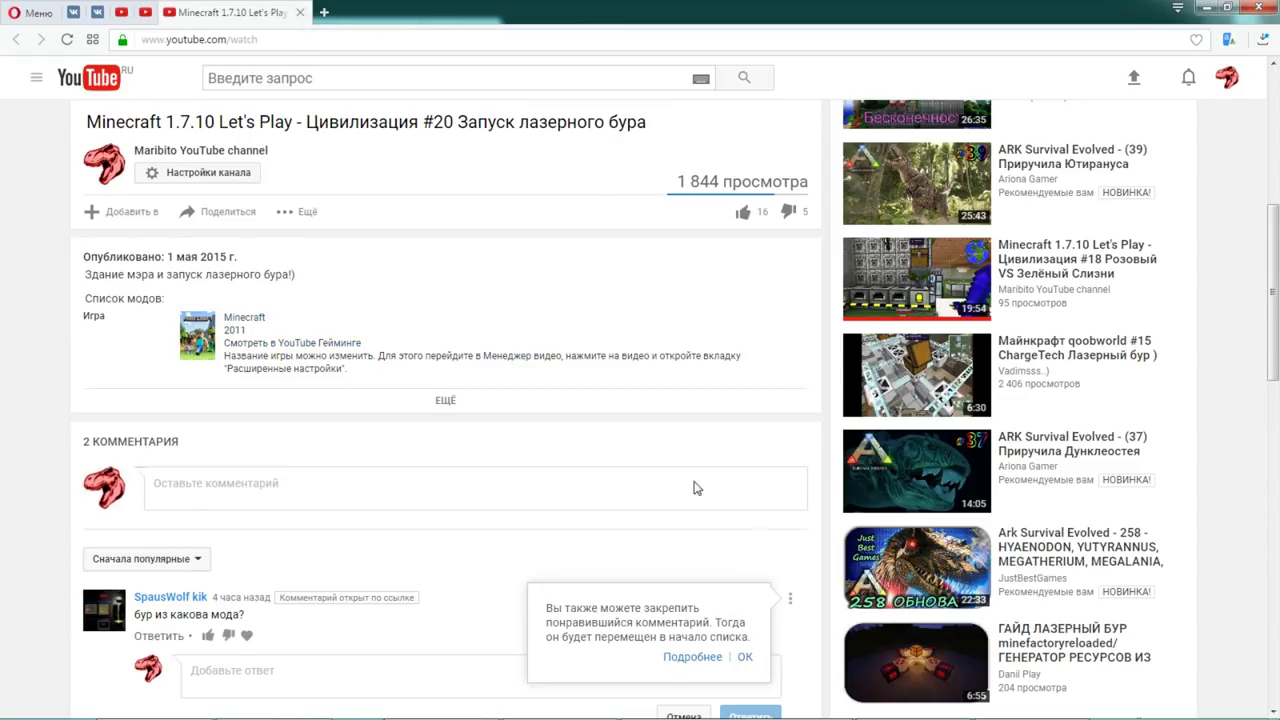
scroll(632, 178, up, 4)
scroll(629, 180, up, 1)
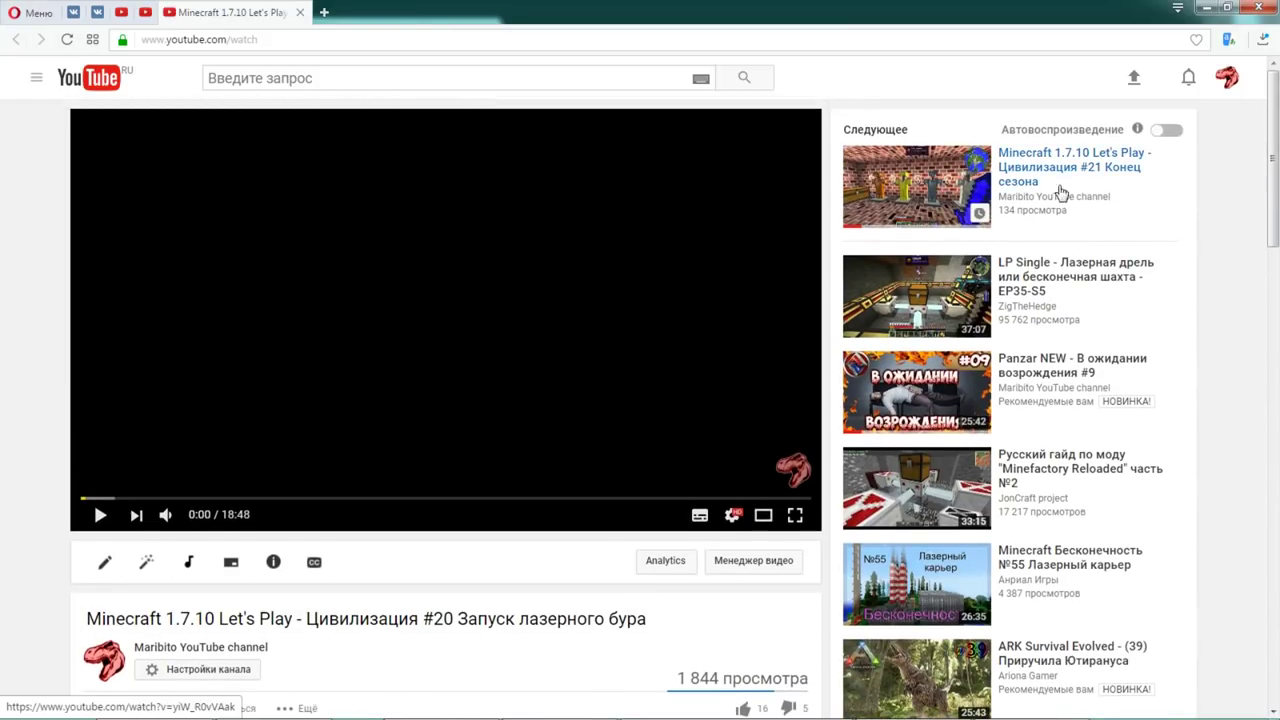
click(890, 183)
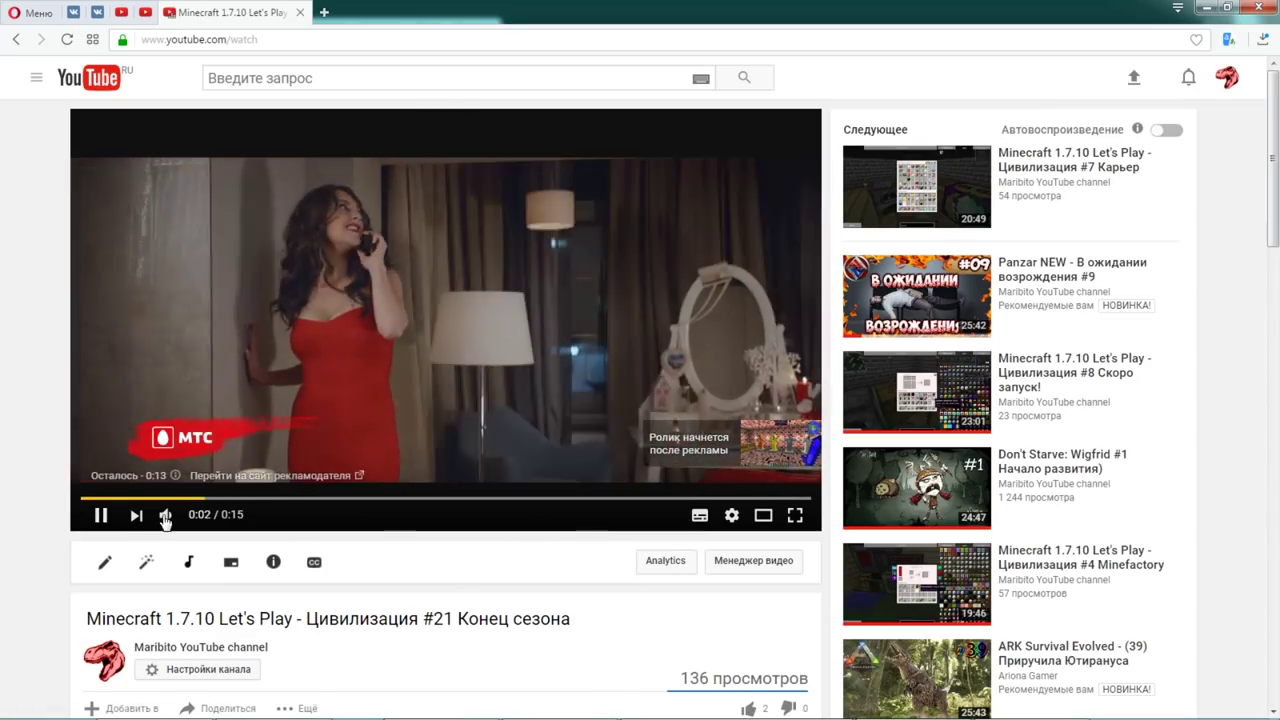
Step: Mute the ad, look through the page of "Minecraft 1.7.10 Let's Play - Цивилизация #21 Конец сезона", and close its tab
click(166, 516)
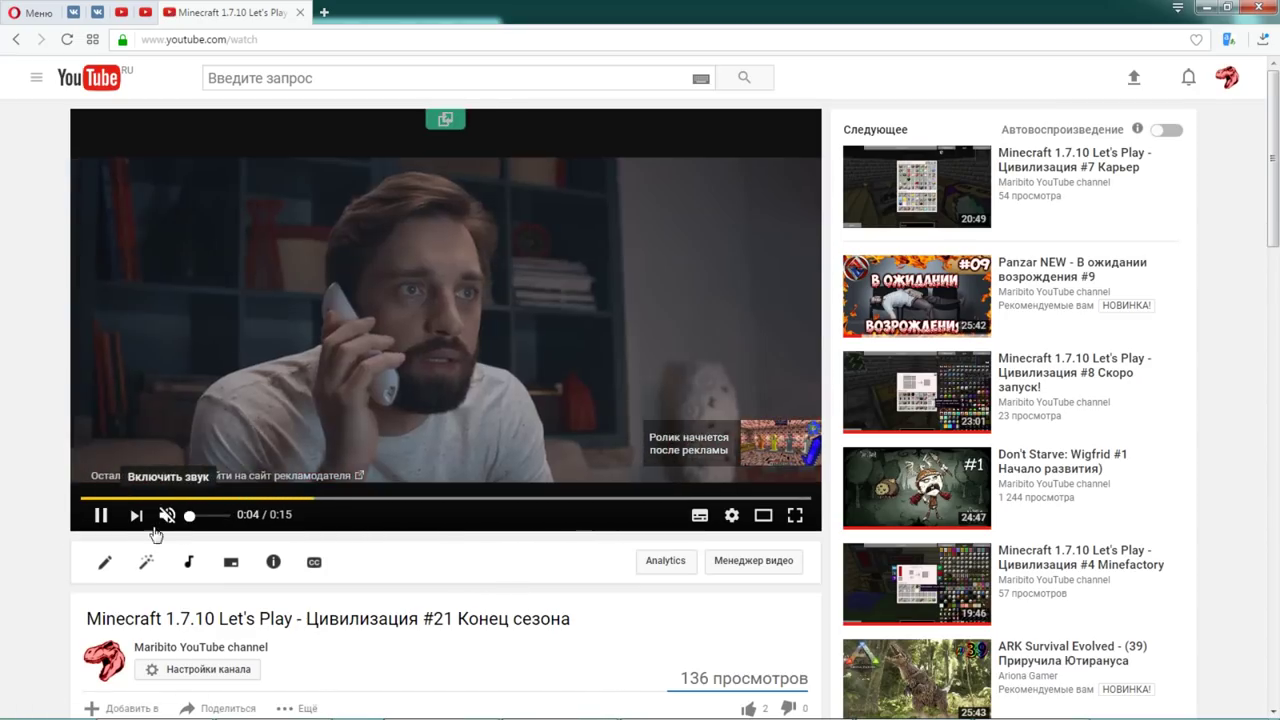
scroll(600, 572, down, 1)
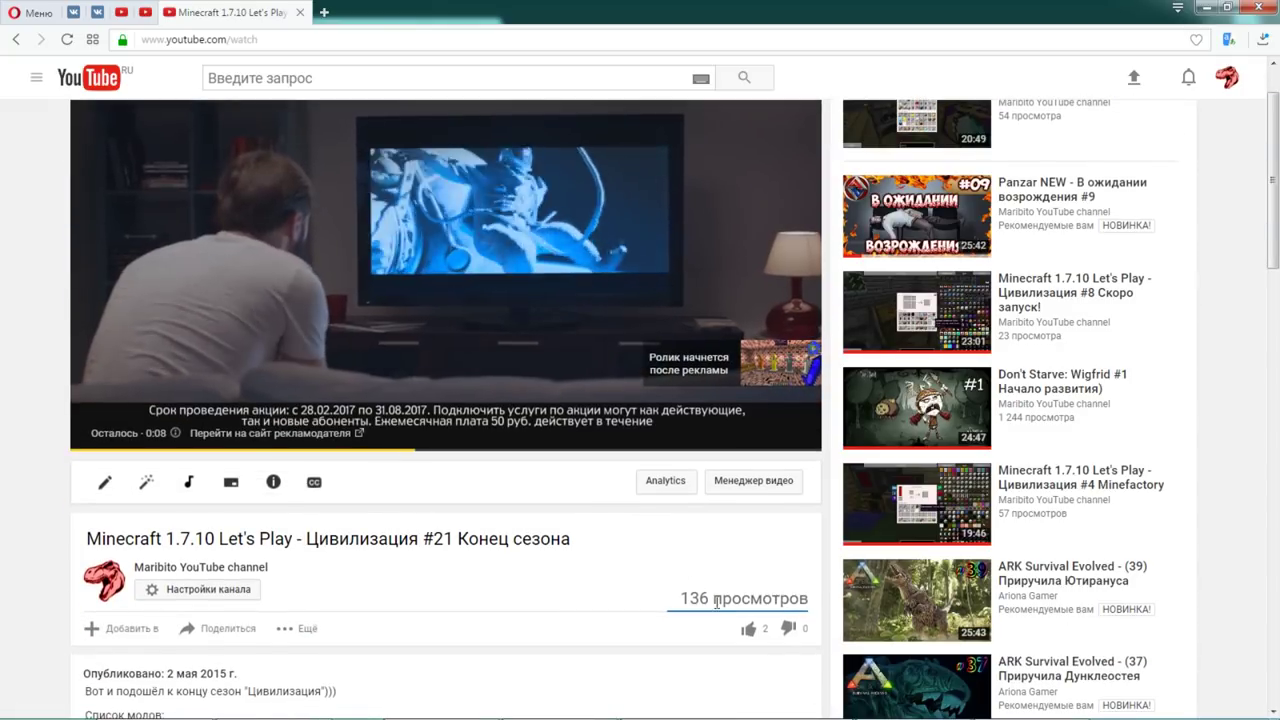
scroll(737, 469, down, 3)
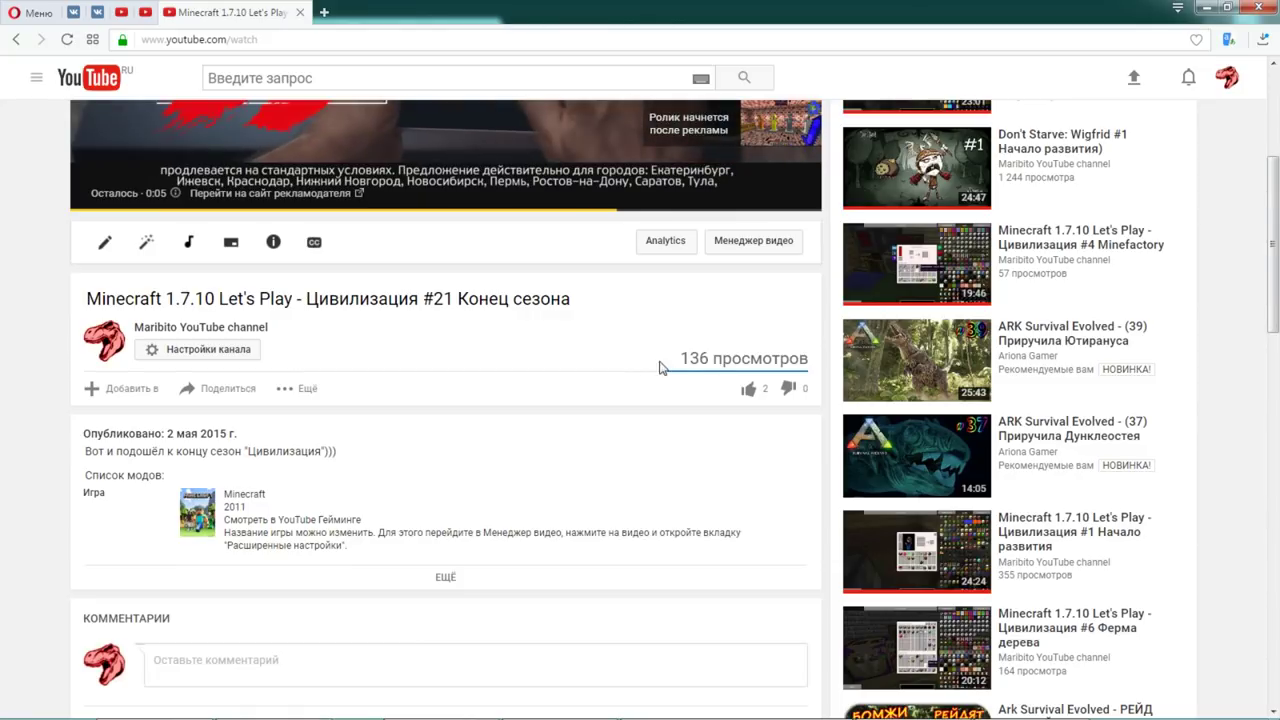
click(298, 13)
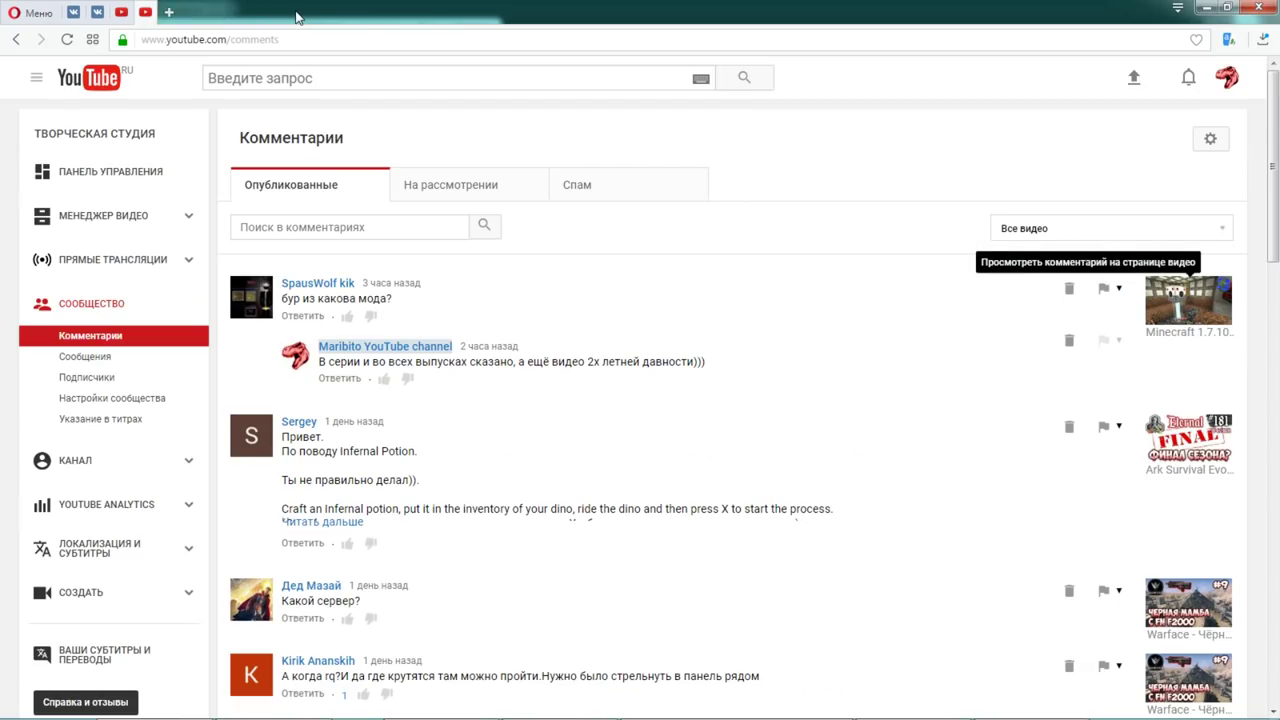
Step: Examine the "Panzar NEW - В ожидании возрождения #9" thumbnail and title on the YouTube channel's home page, and return to the dragon-frame image in Paint.NET
mouse_move(871, 690)
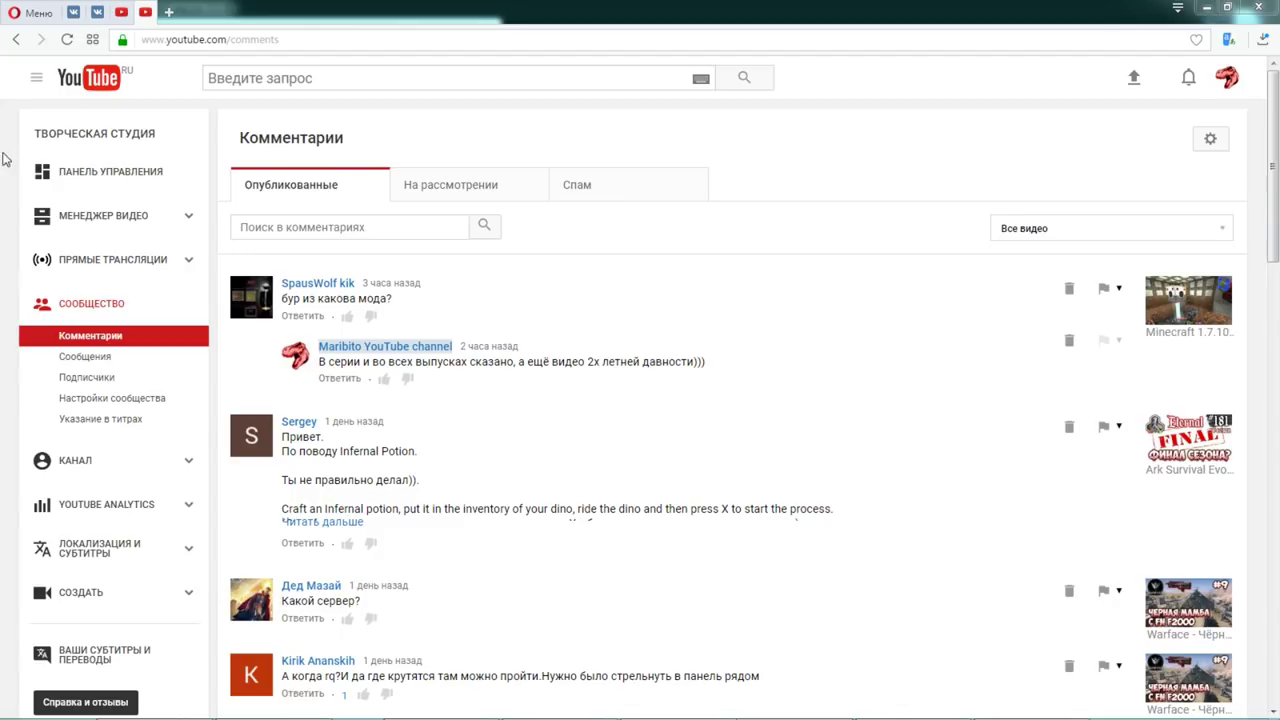
click(121, 12)
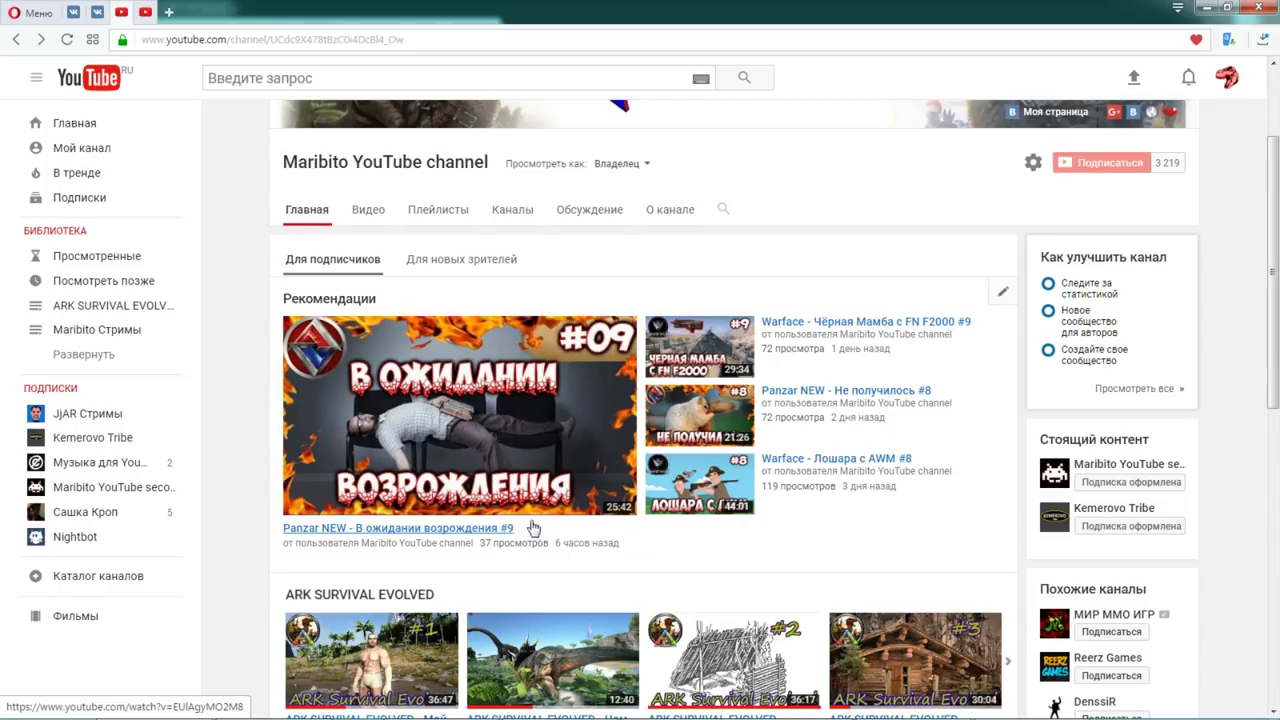
drag(522, 527, 357, 533)
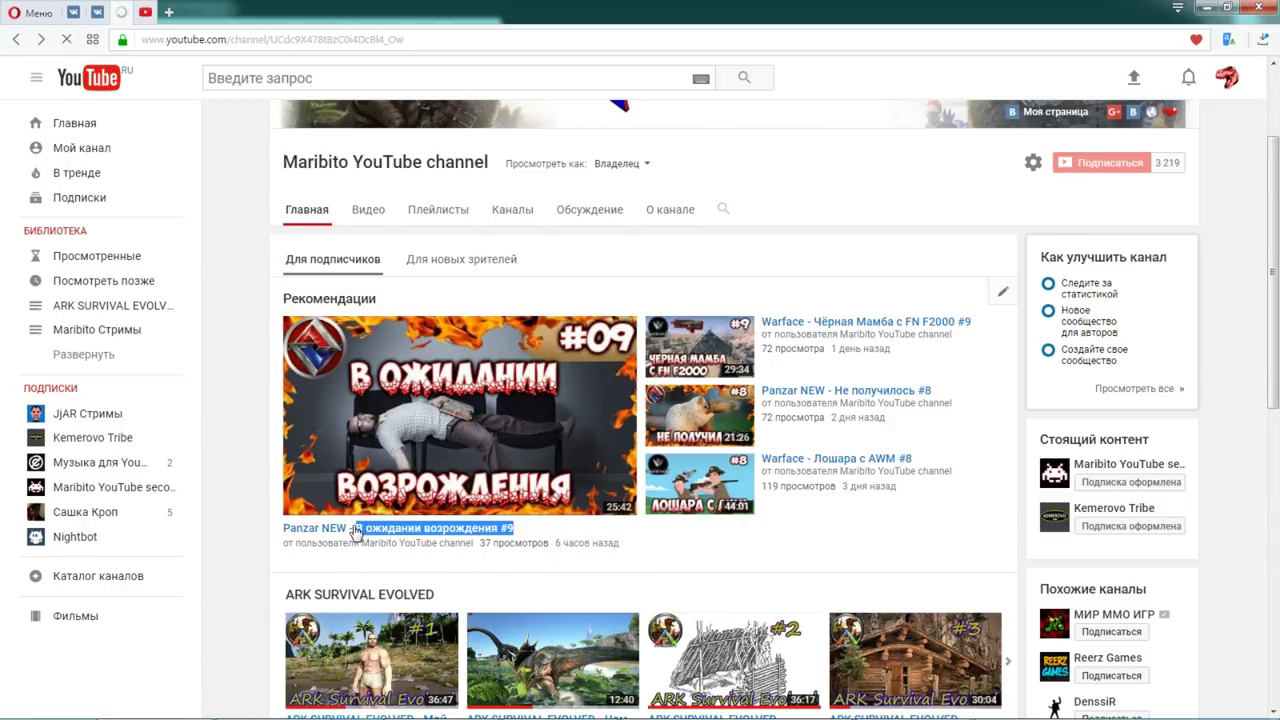
click(248, 322)
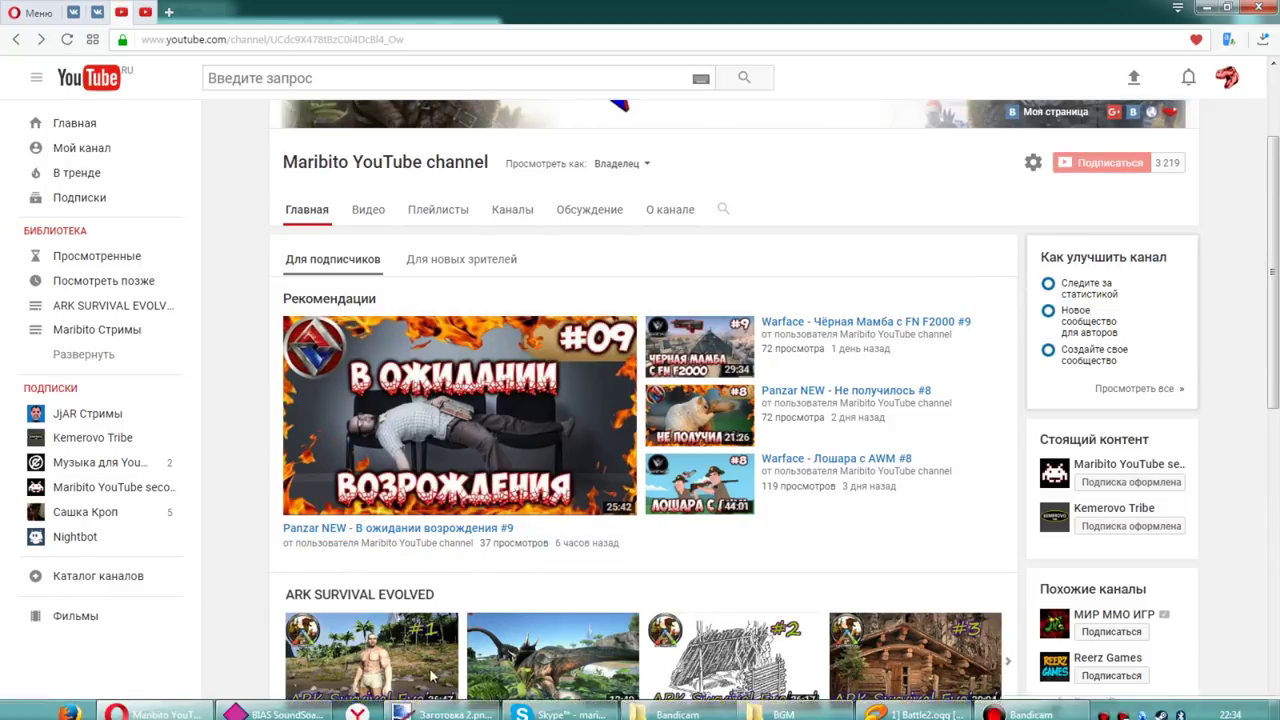
key(alt+Tab)
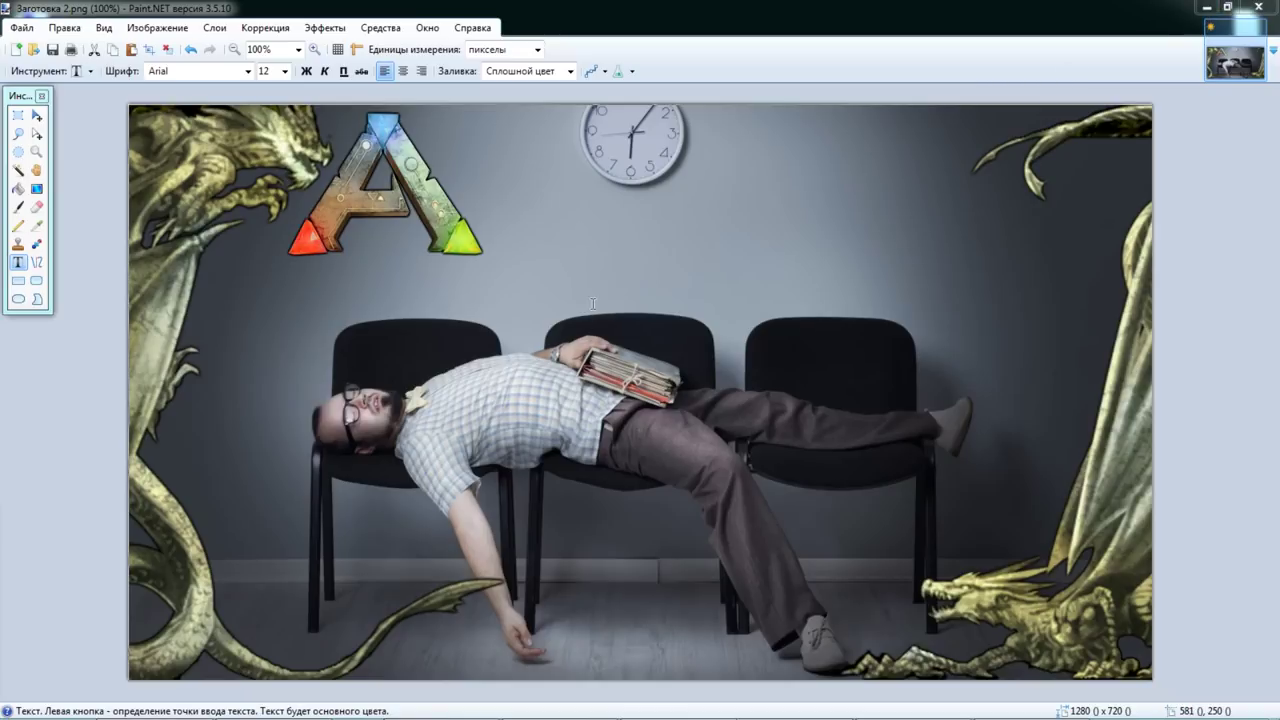
key(alt+Tab)
scroll(894, 244, up, 3)
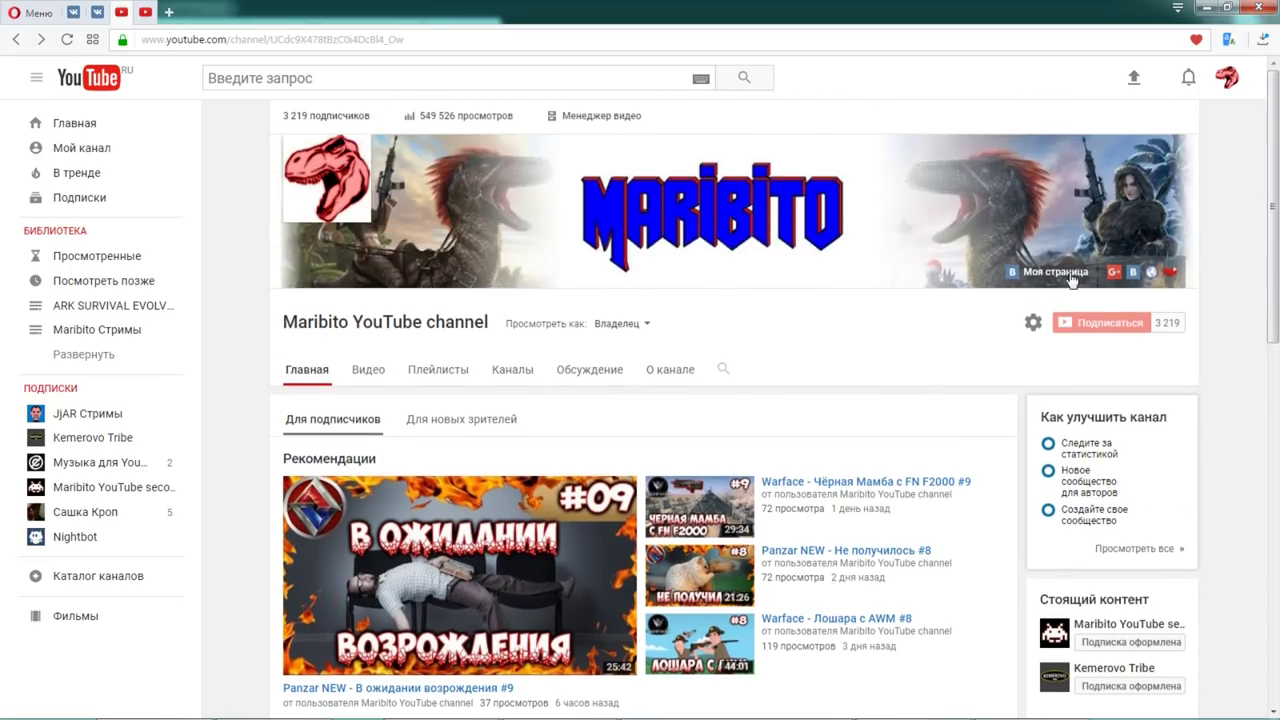
key(alt+Tab)
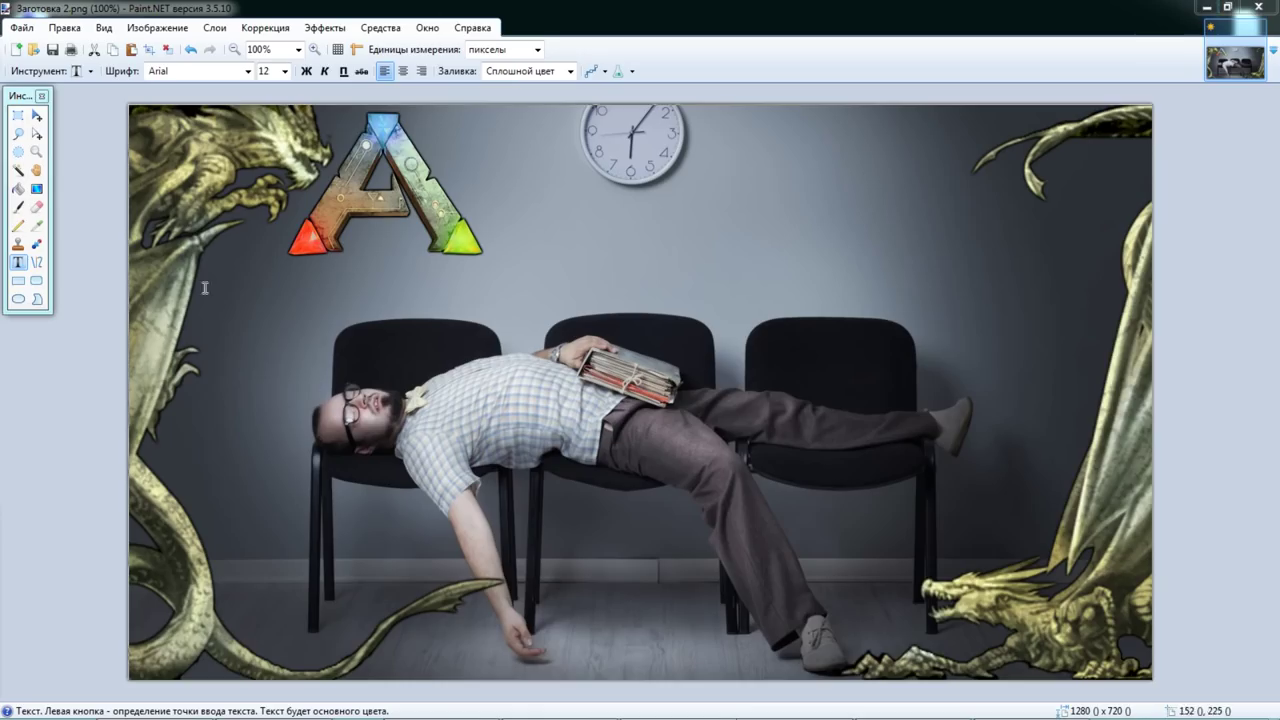